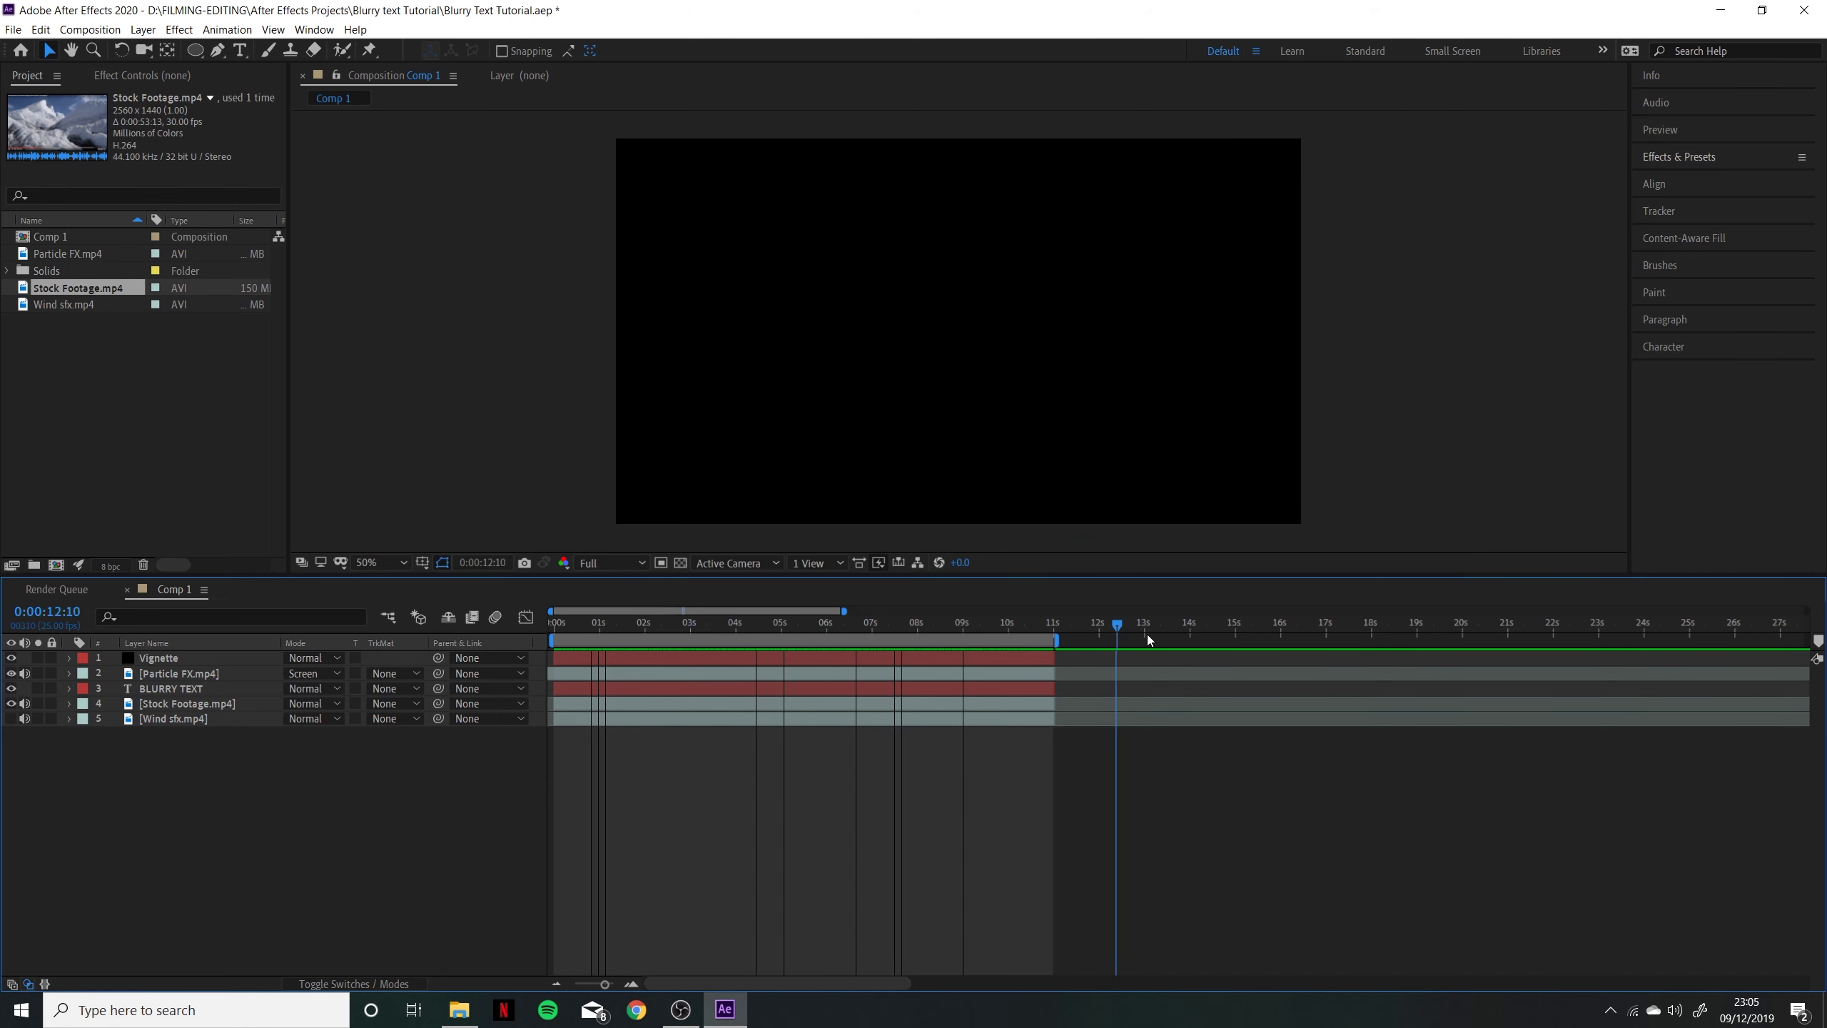
Add Stock Footage.mp4 as the top layer starting at about 14 seconds, and move the work area to about 13.5 to 24.5 seconds
drag(126, 287, 1169, 658)
drag(727, 639, 1338, 637)
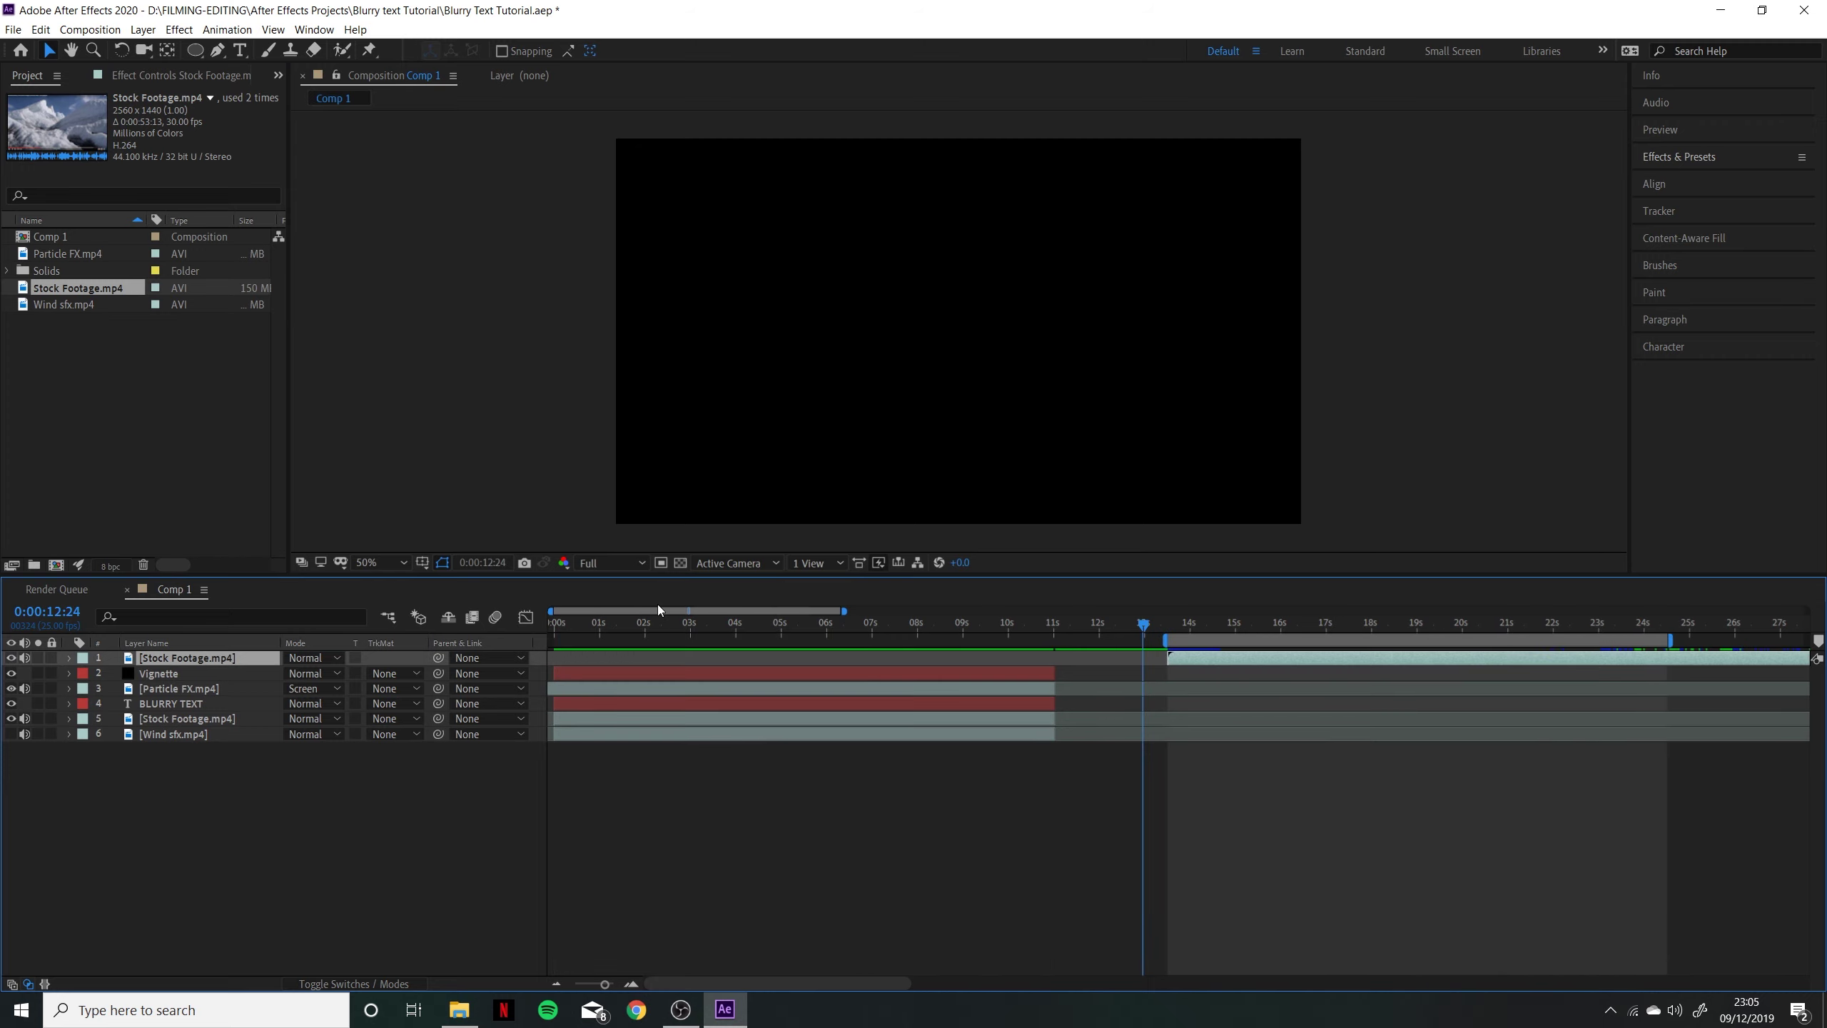
drag(662, 611, 741, 617)
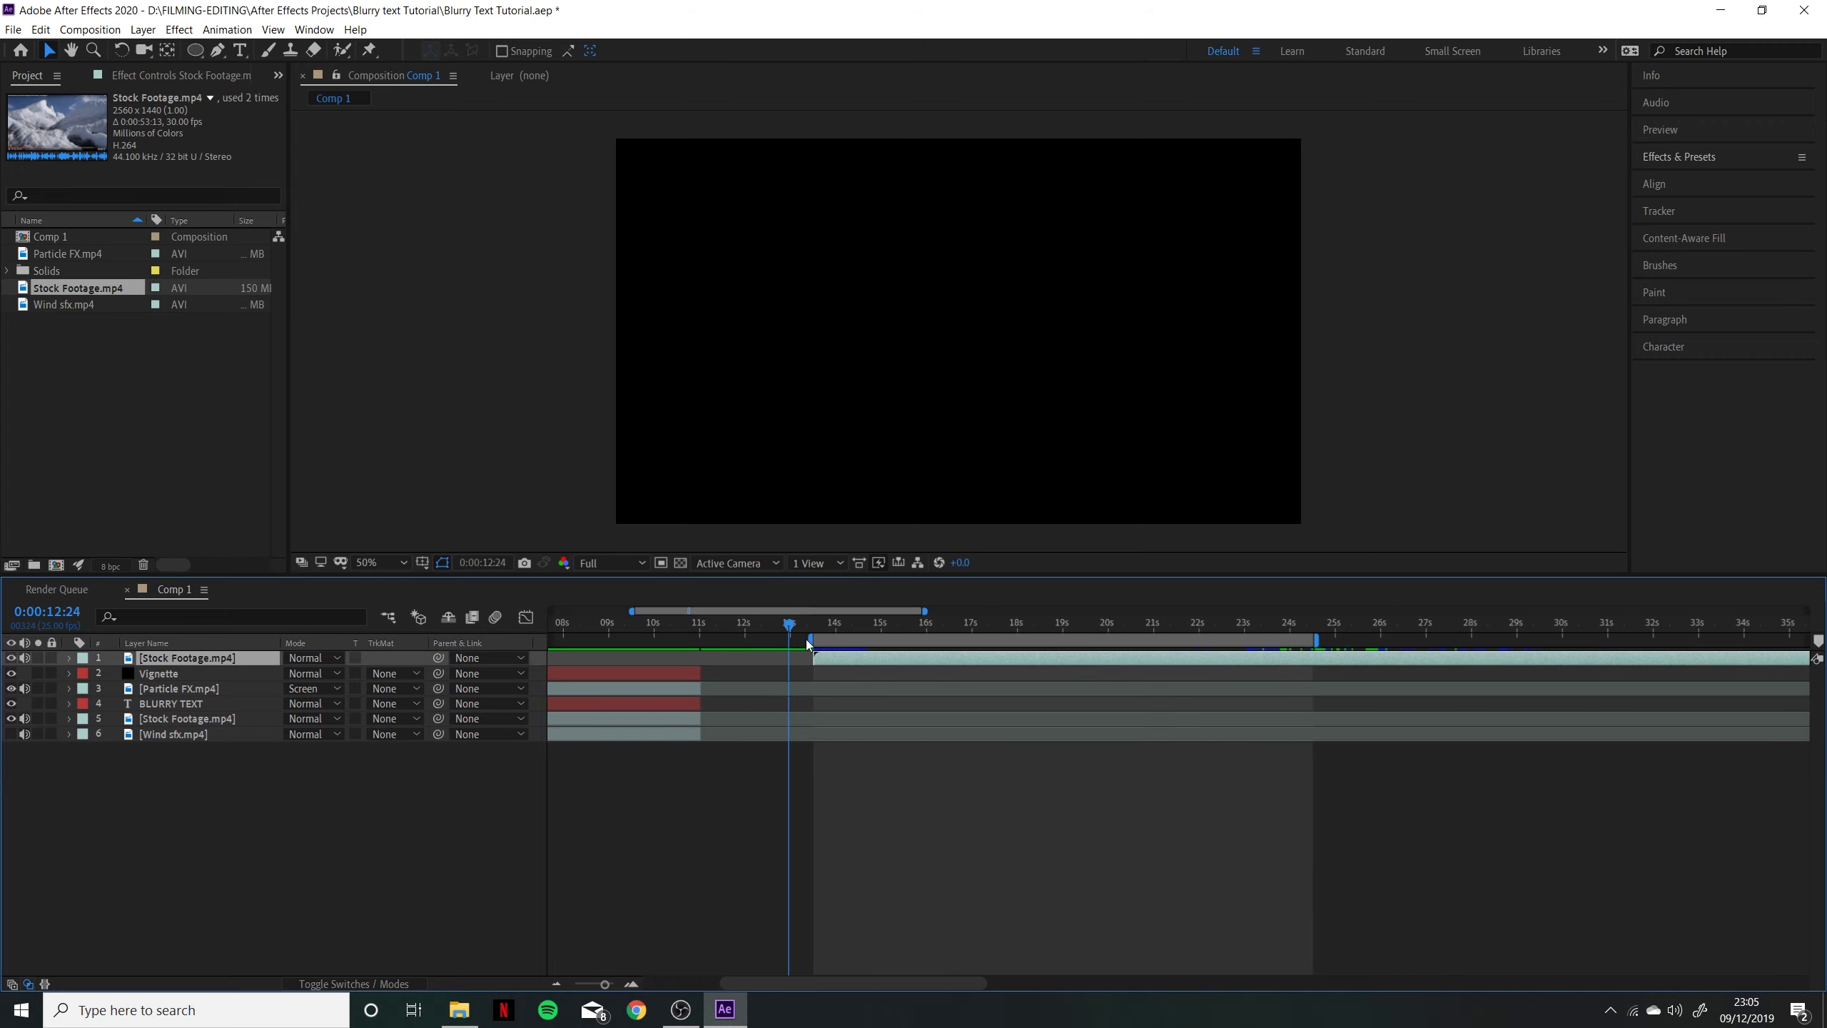
drag(865, 659, 867, 660)
Split the top Stock Footage layer at 0:00:24:14, delete its earlier part and move the remainder to the start of the work area
drag(1187, 630, 1316, 627)
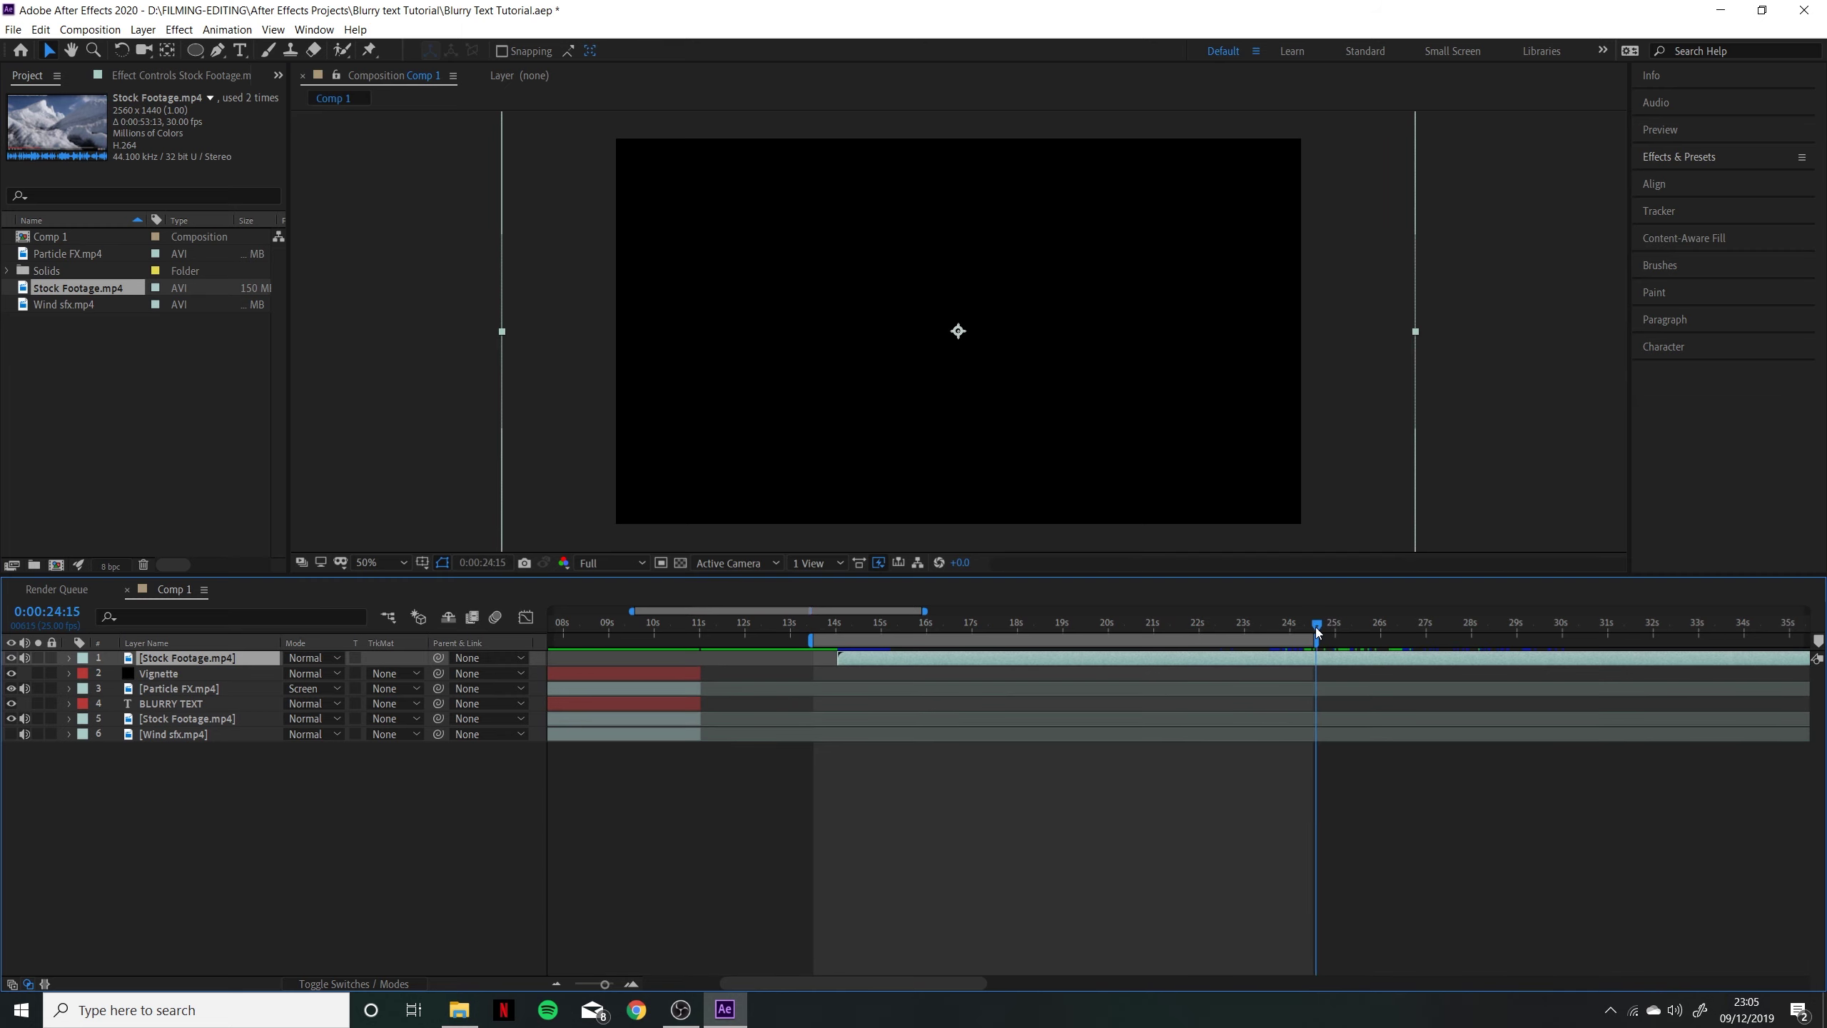
key(ctrl+shift+d)
click(1296, 677)
key(Delete)
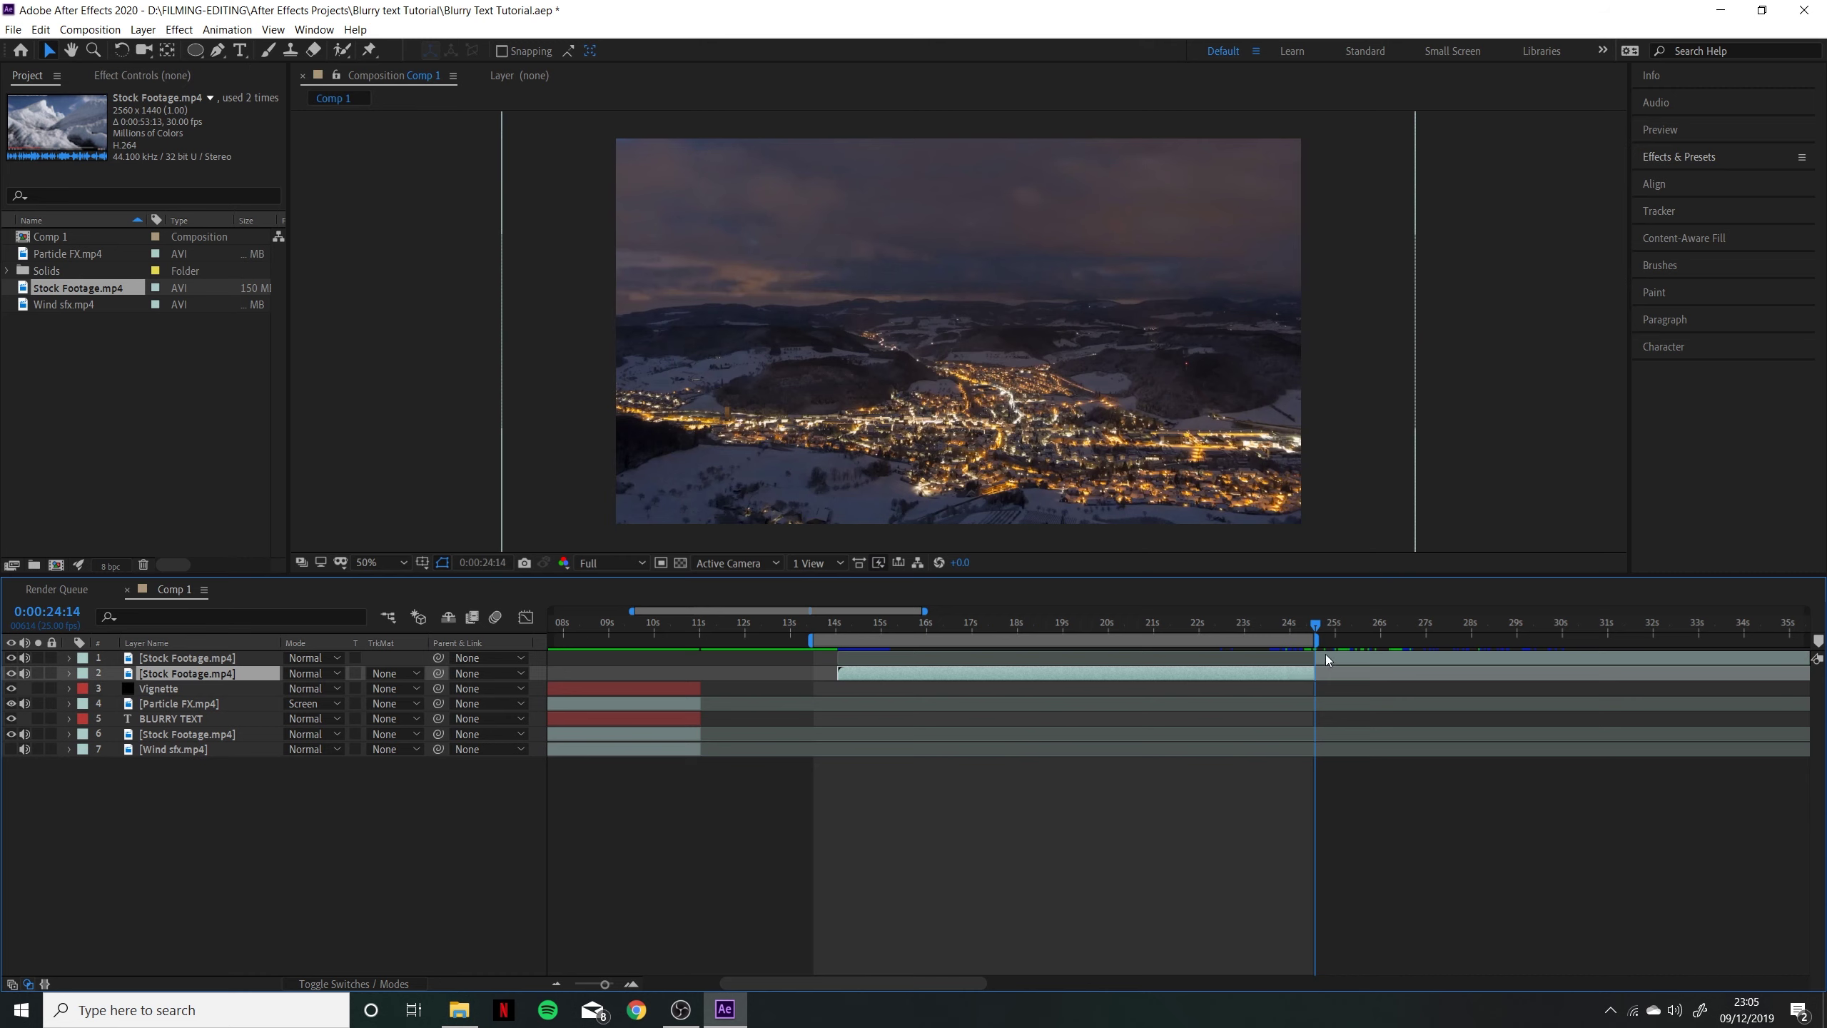
click(1329, 656)
drag(1329, 654, 830, 654)
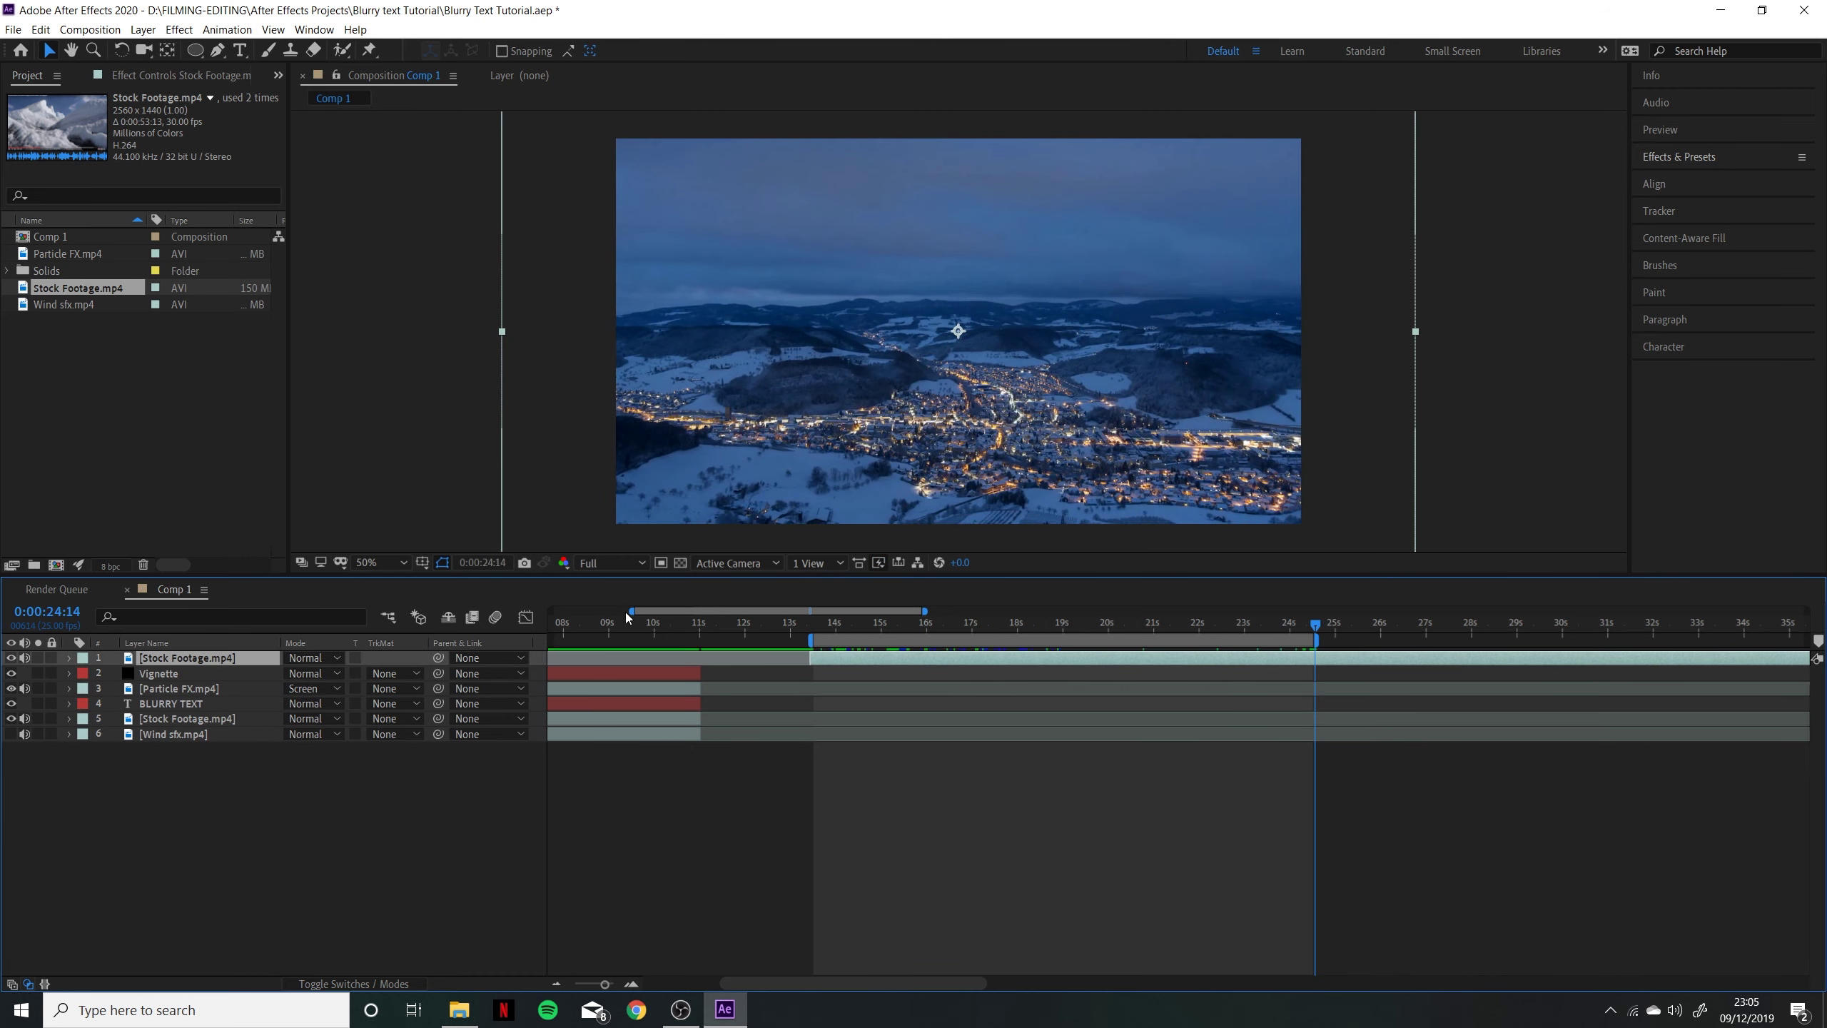
drag(637, 612, 796, 612)
click(831, 622)
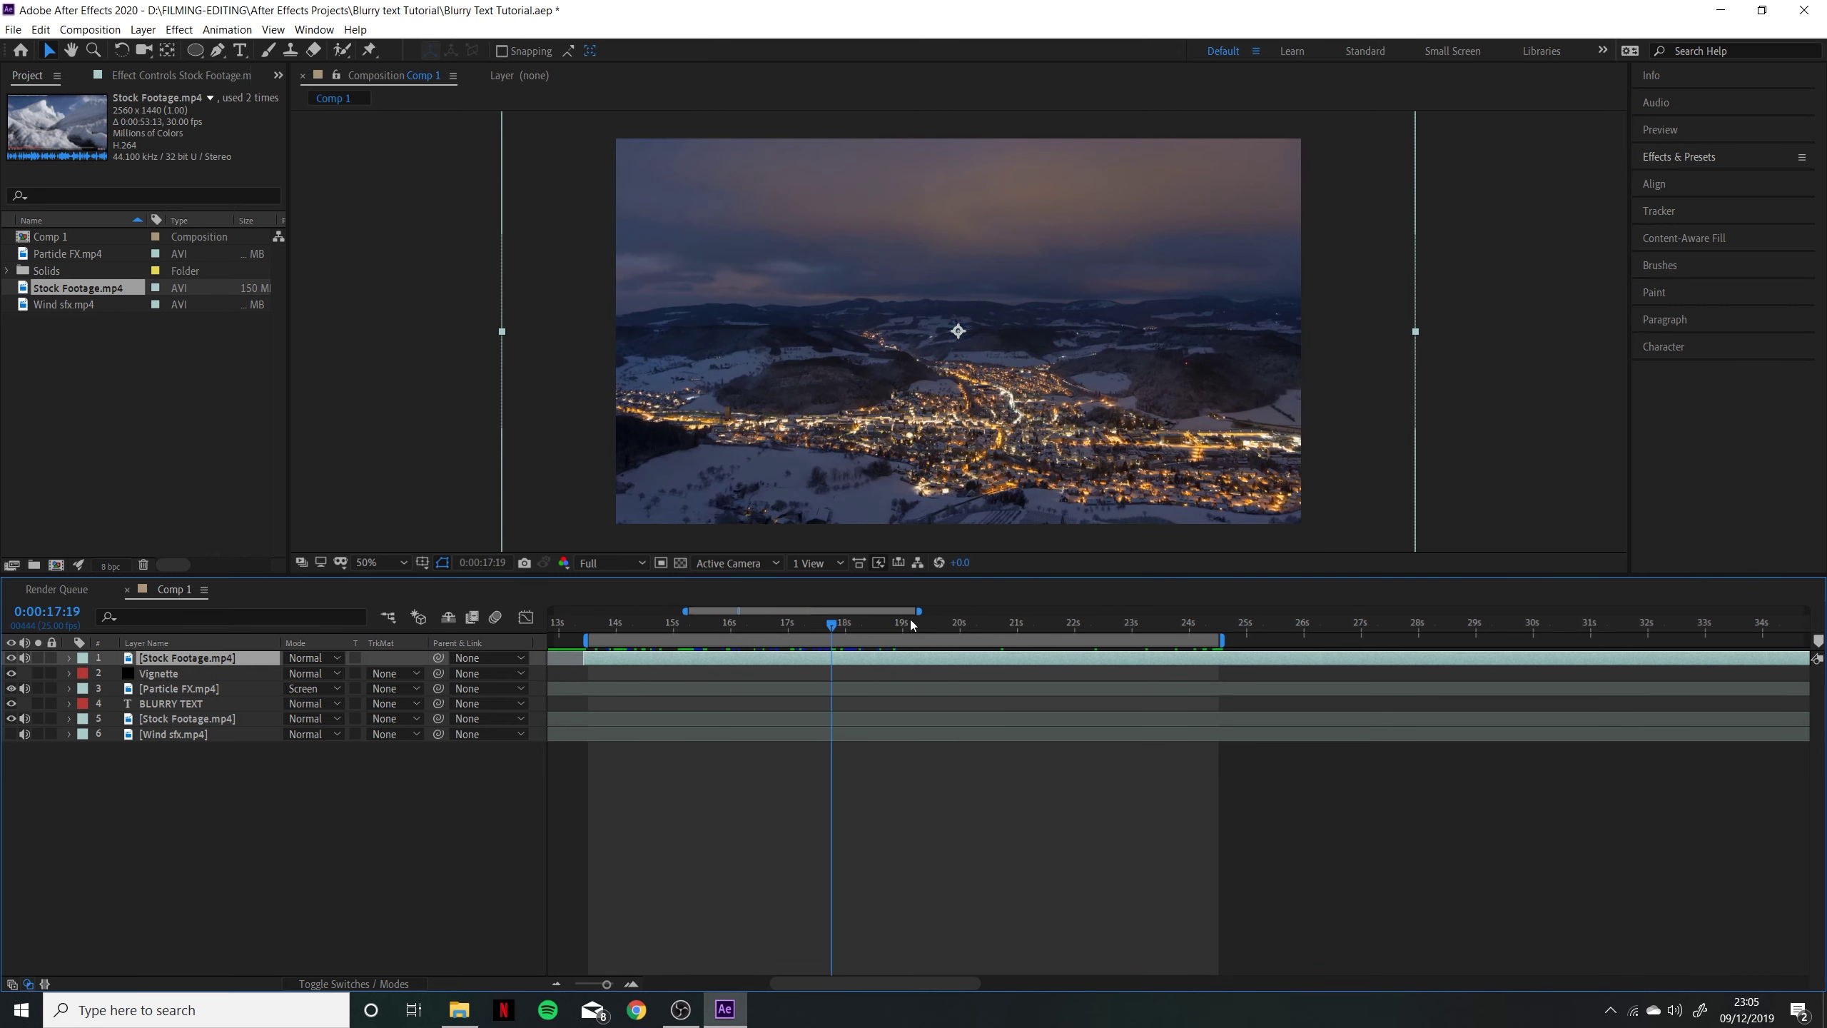
drag(918, 611, 835, 612)
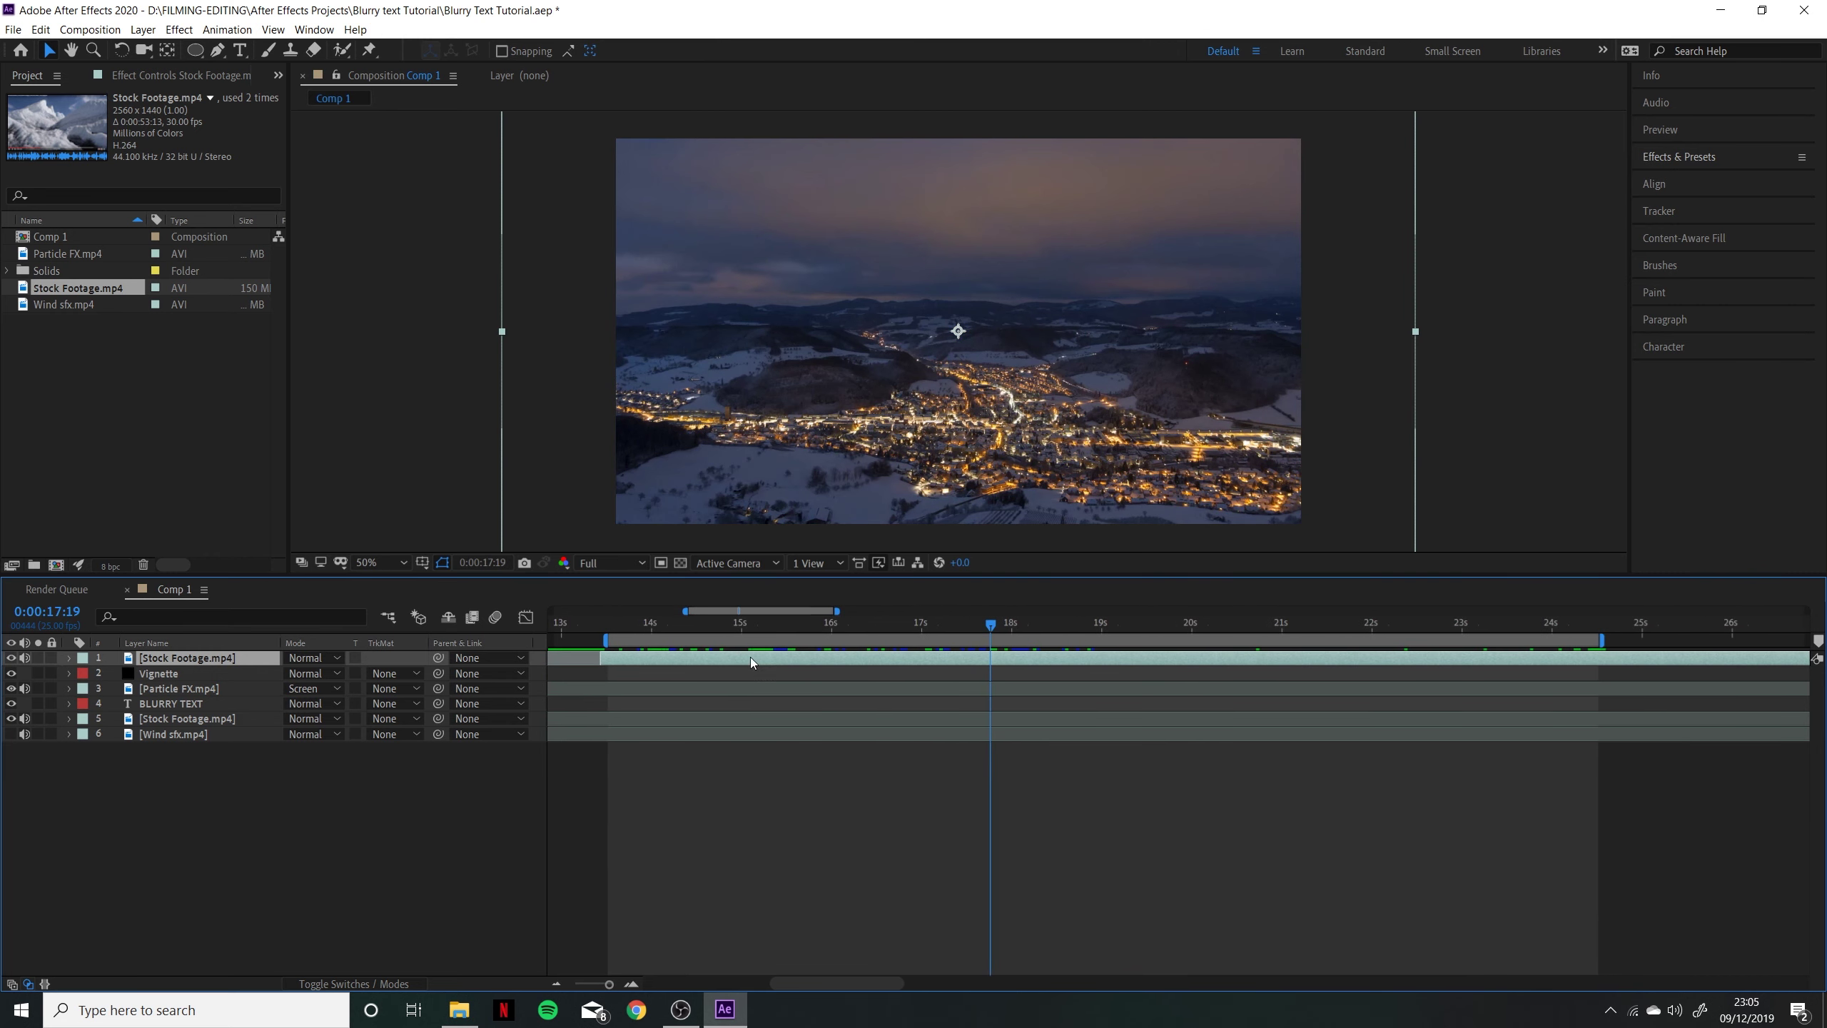
Create a text layer reading BLURRY TEXT over the footage, with the current time at 0:00:13:21
click(617, 629)
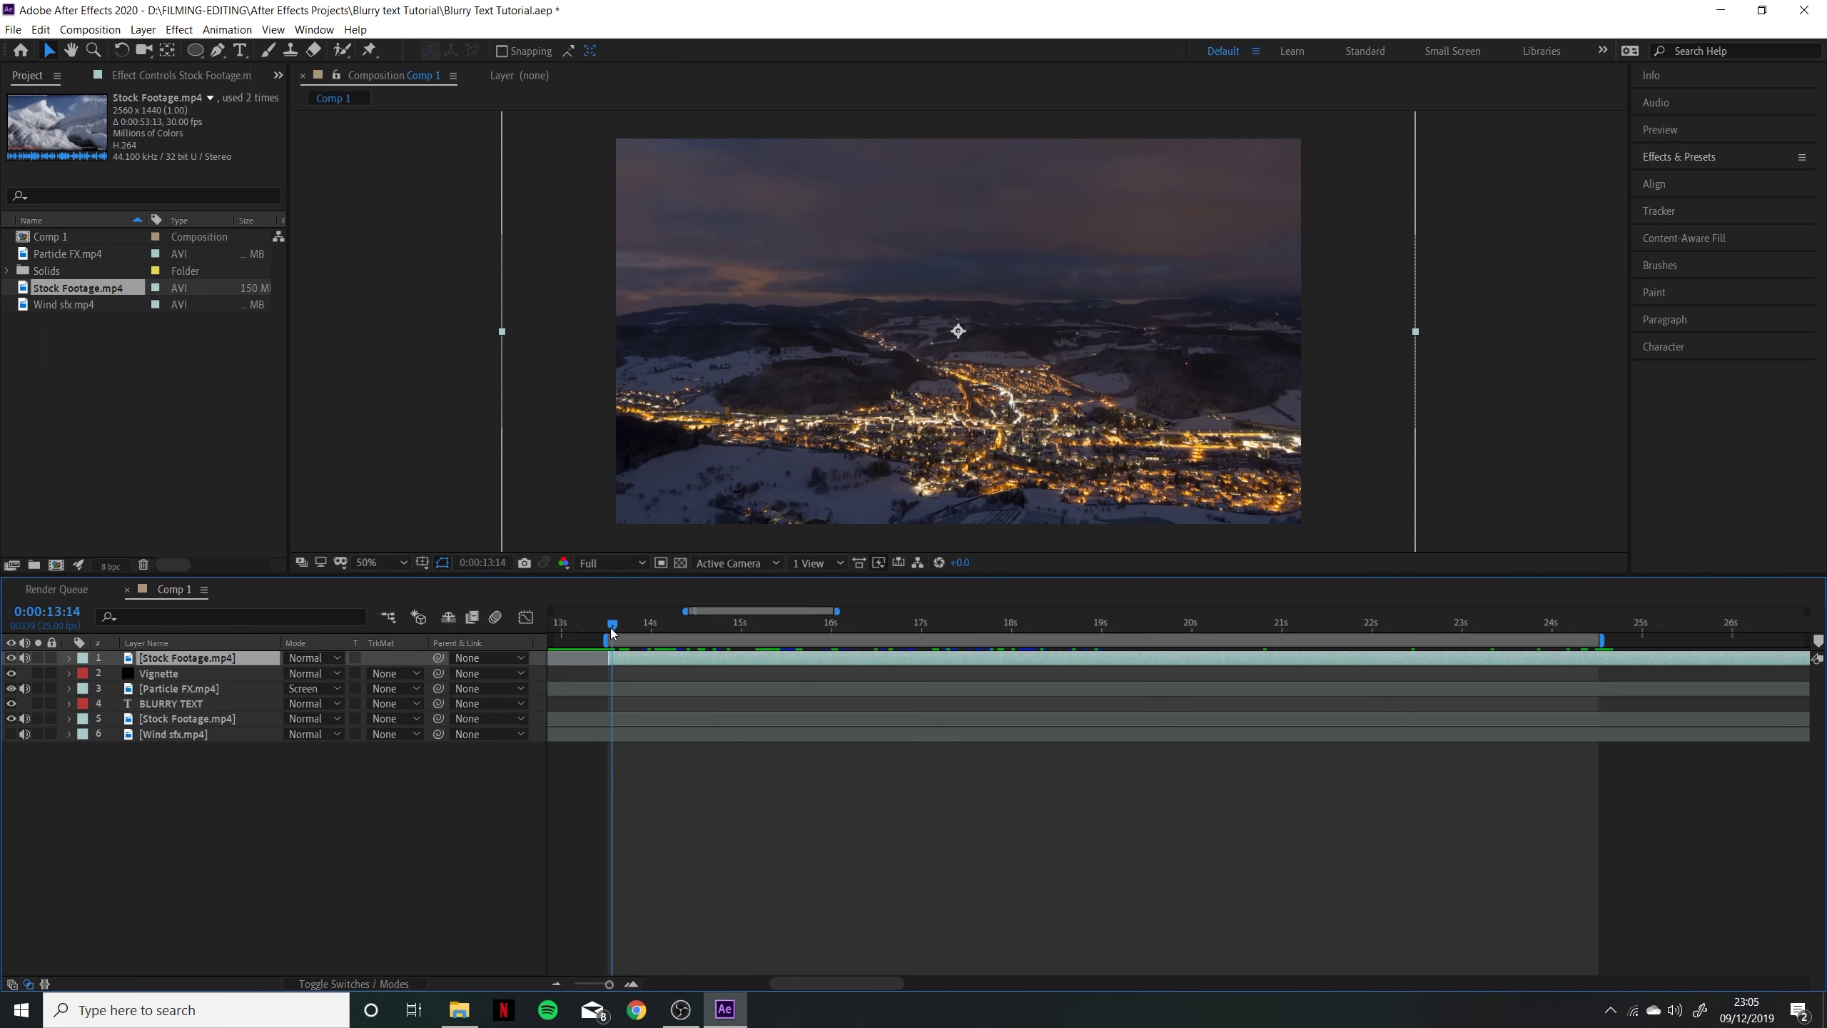
click(637, 630)
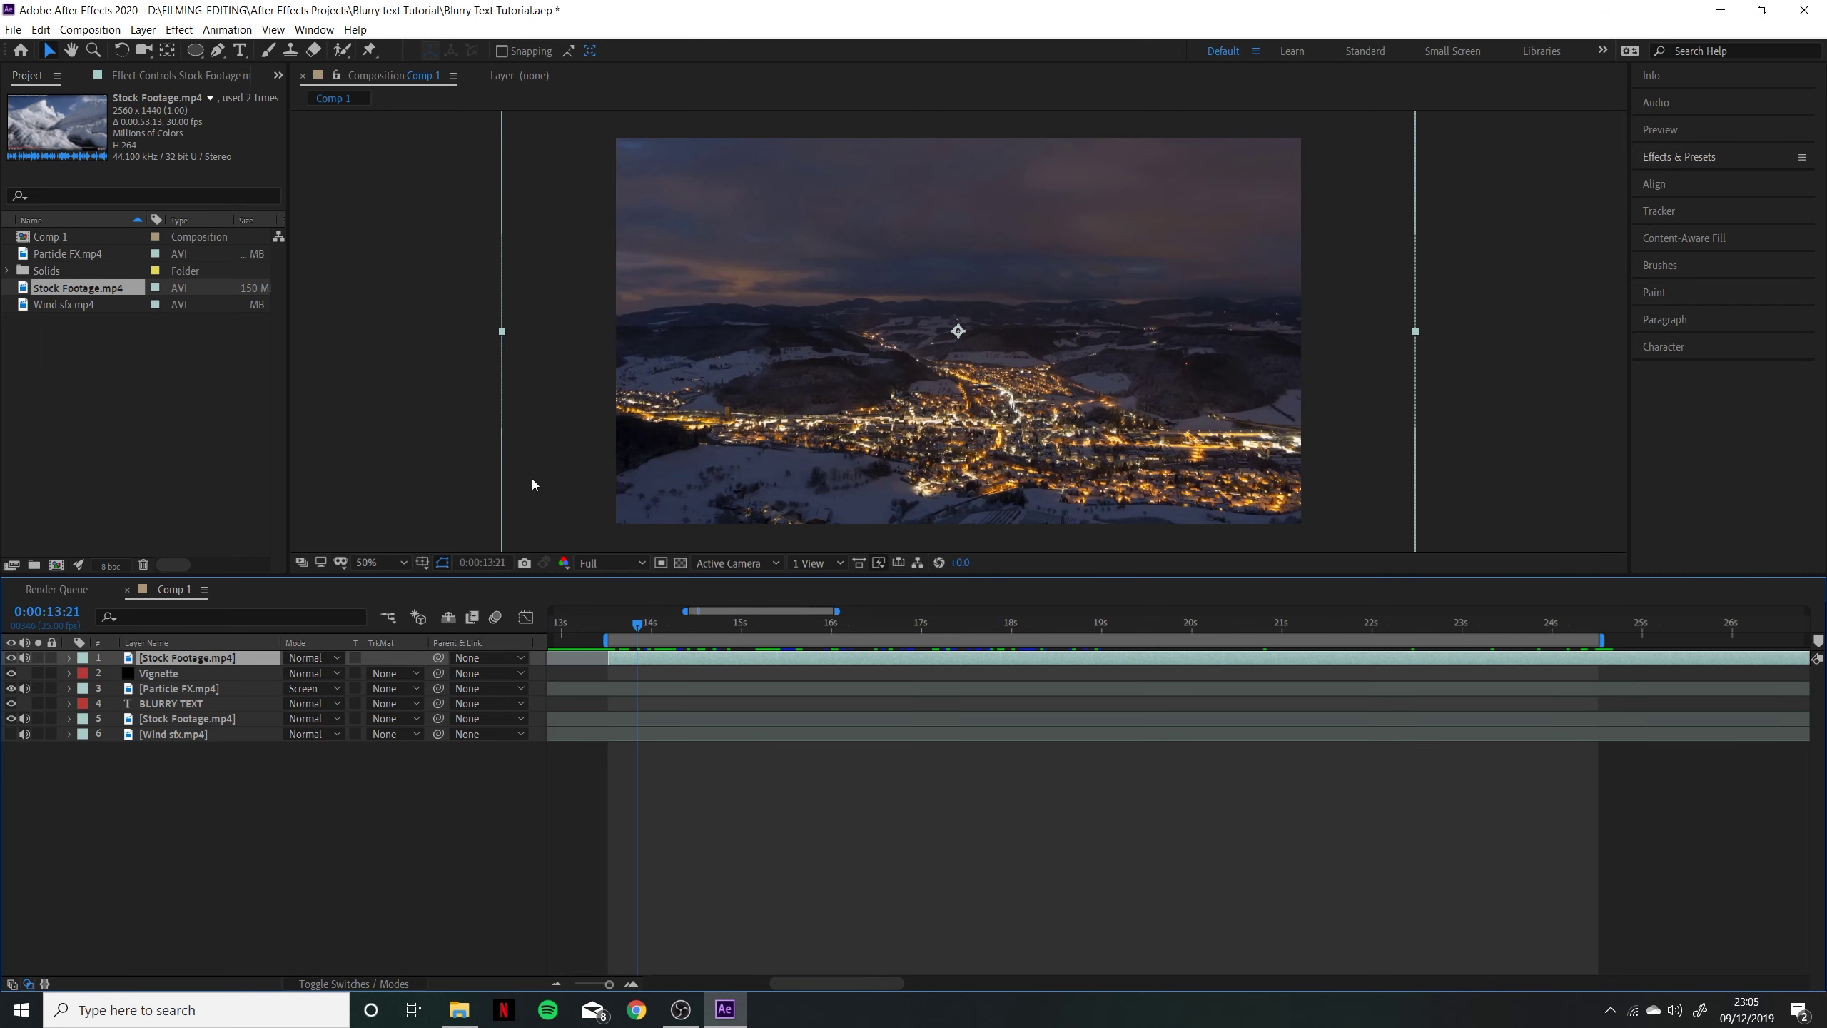
click(240, 53)
click(870, 344)
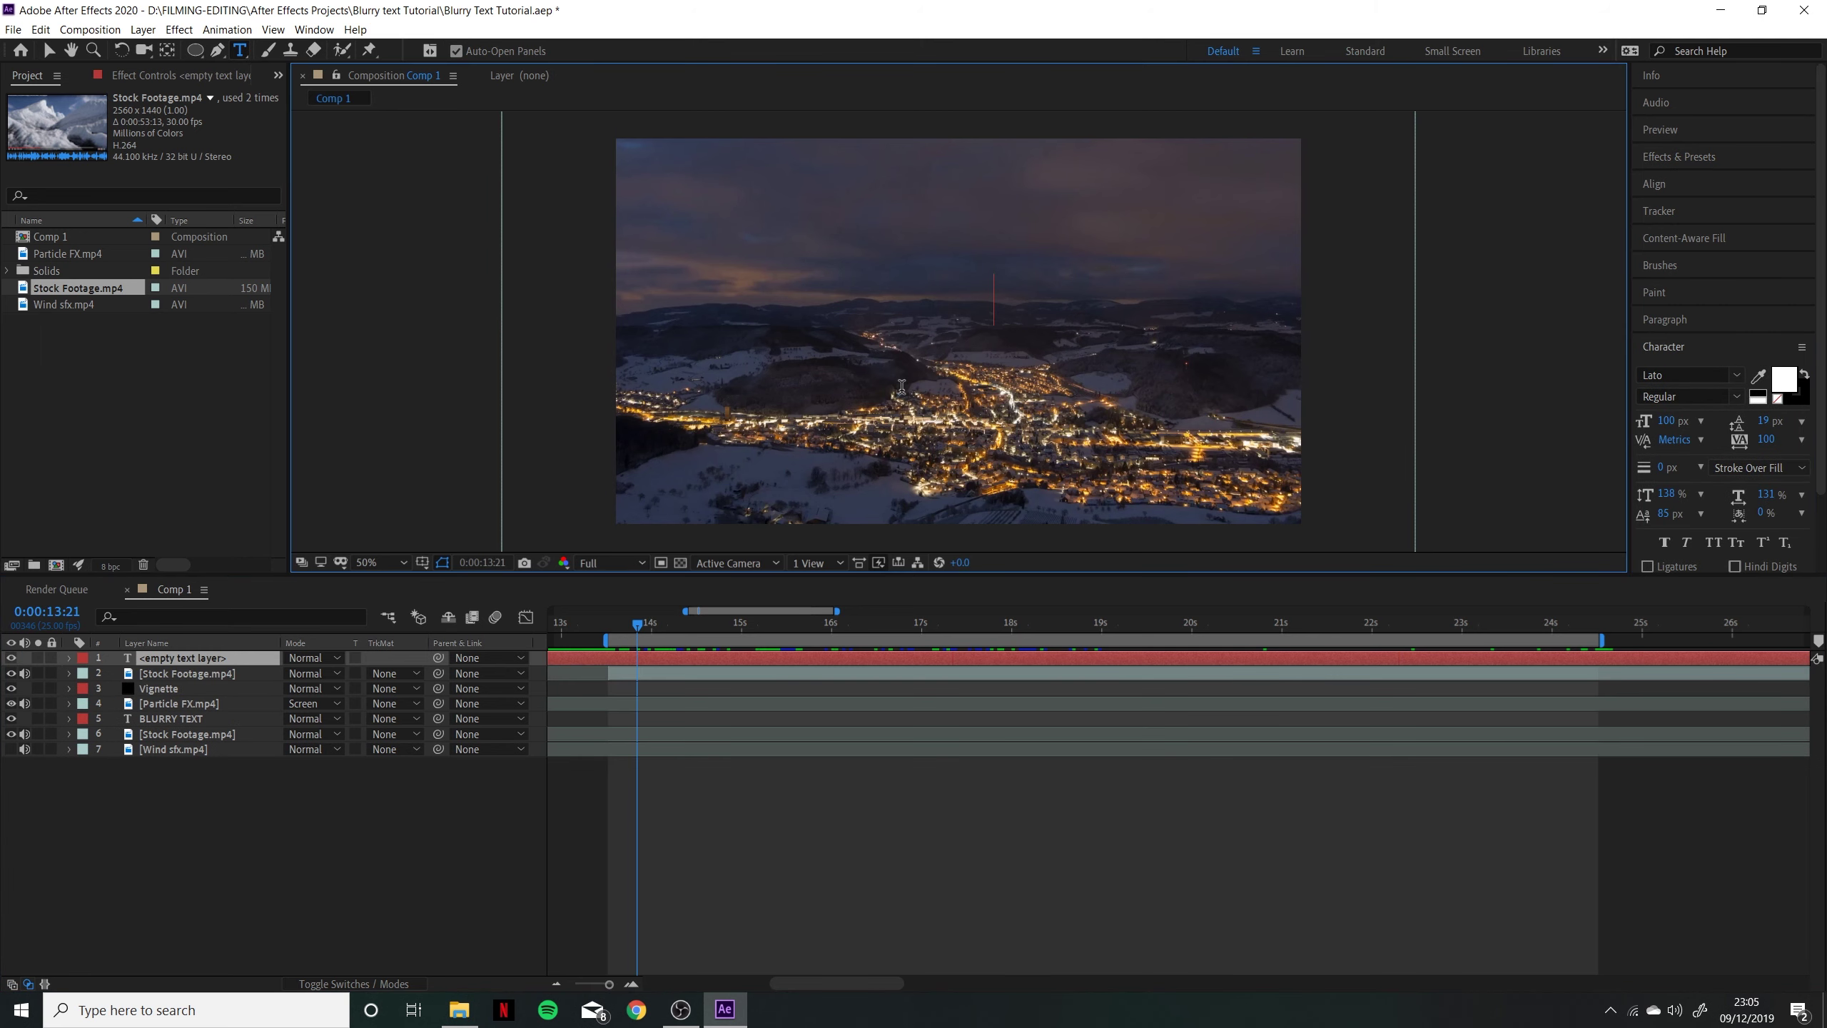
text(BLURRY TWE)
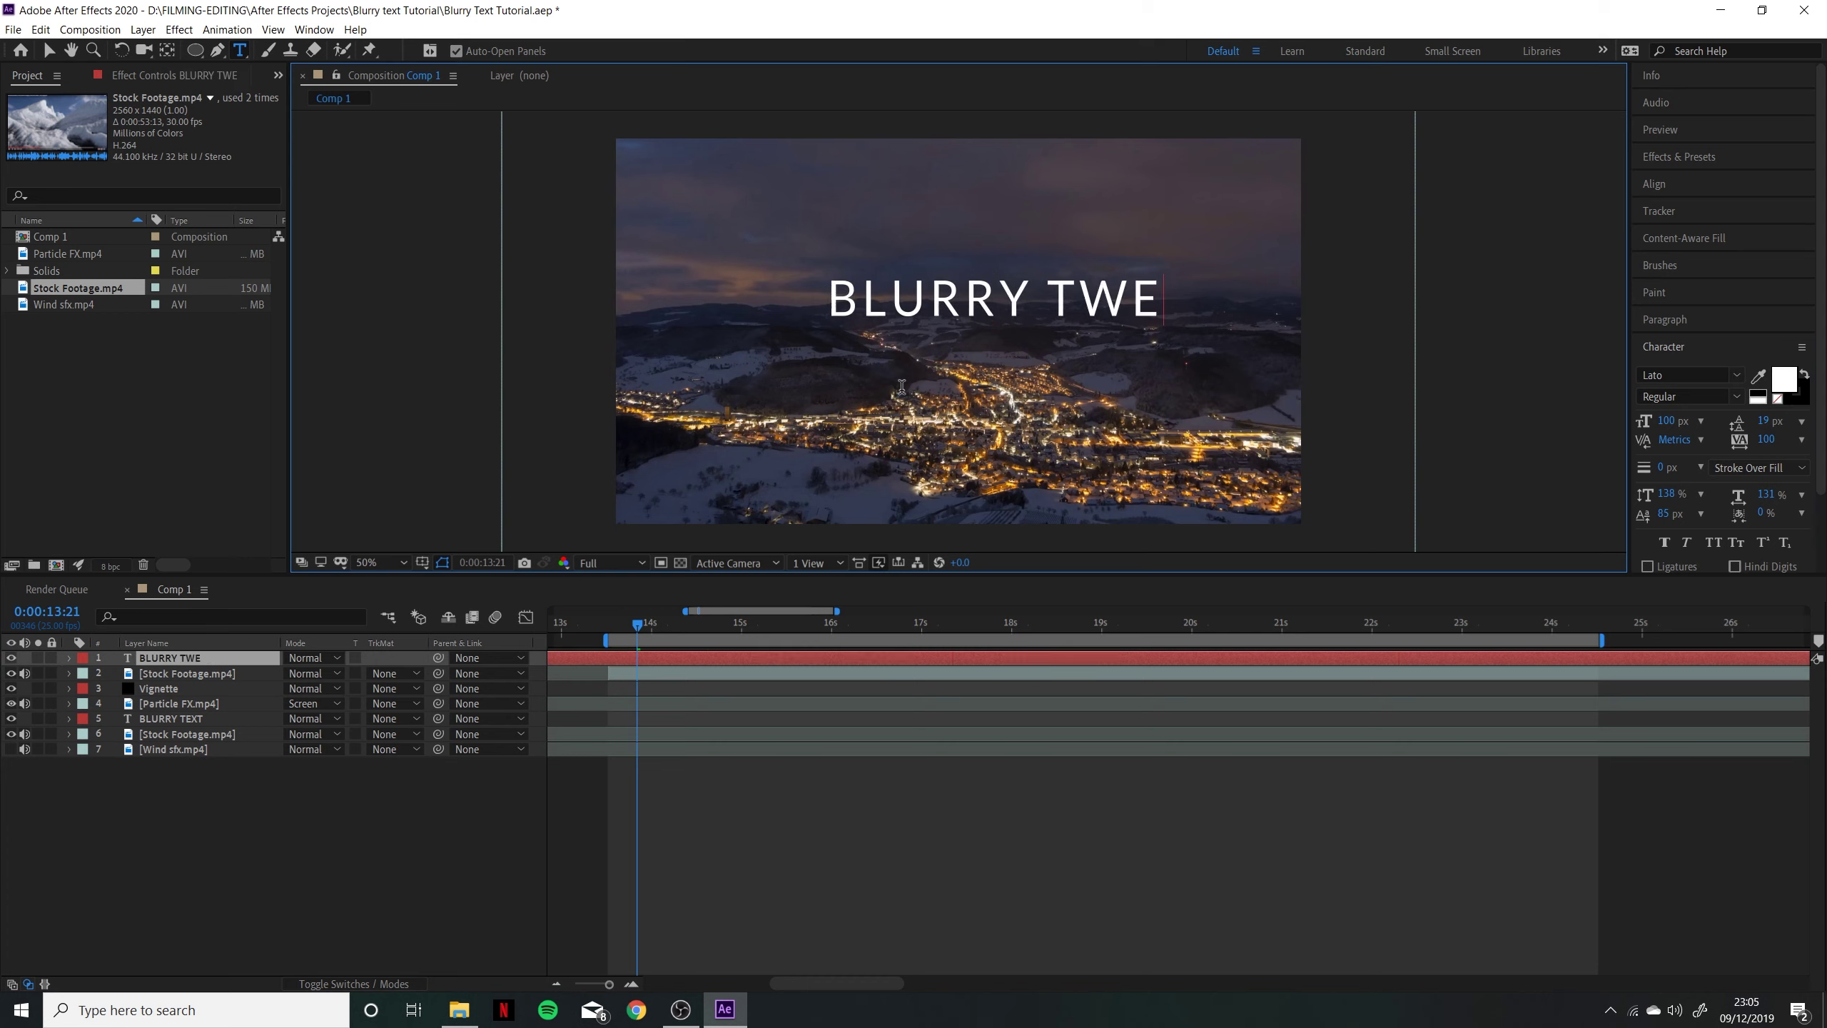
key(BackSpace)
key(BackSpace)
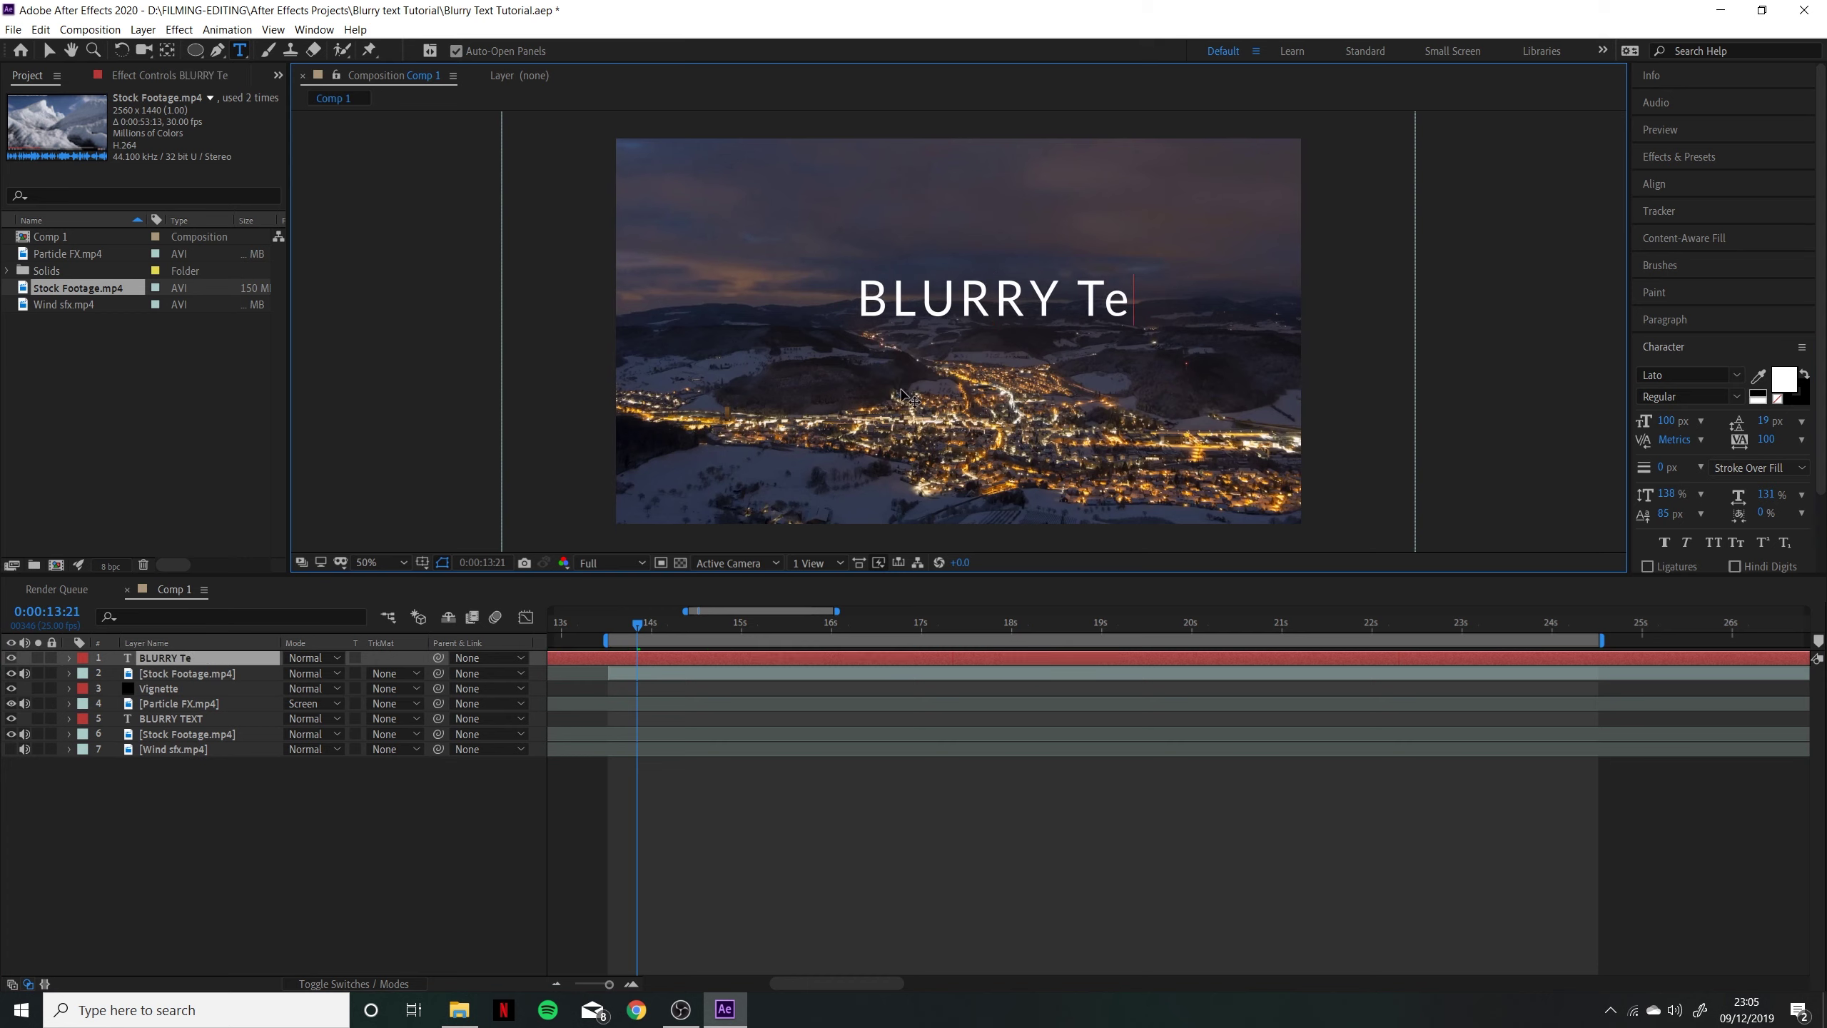
text(EXT)
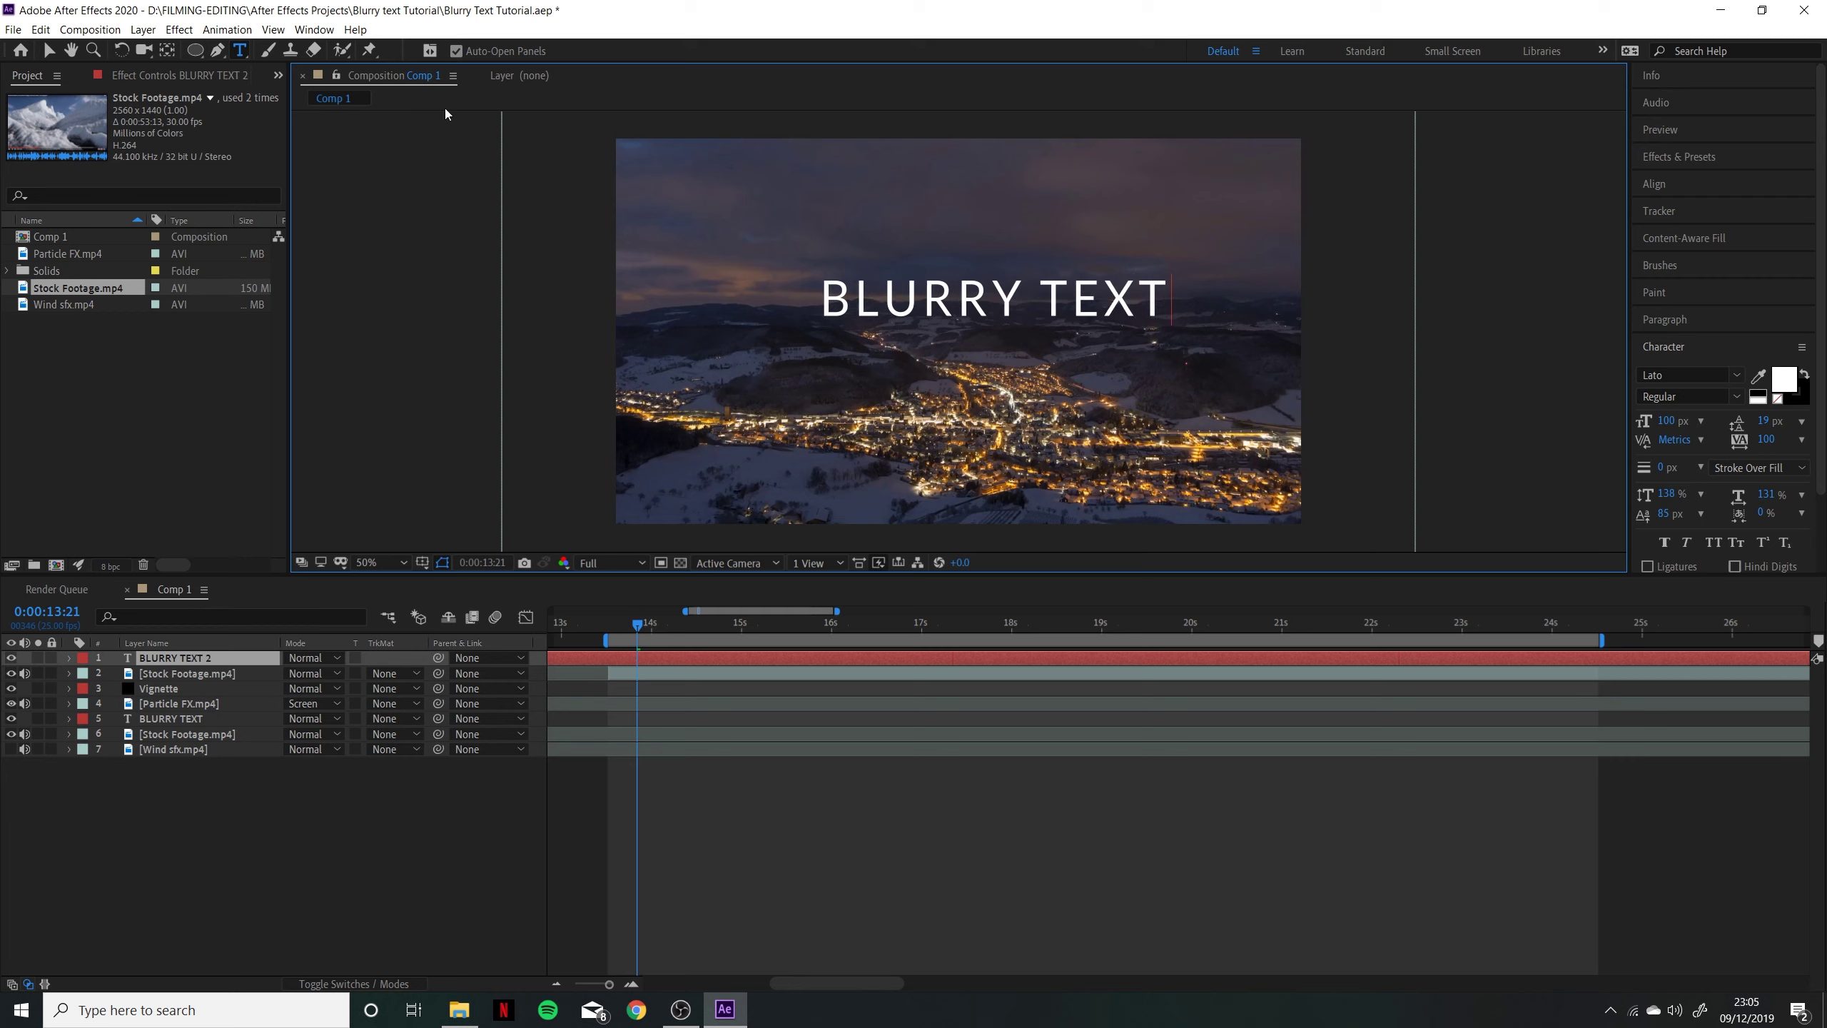
click(49, 50)
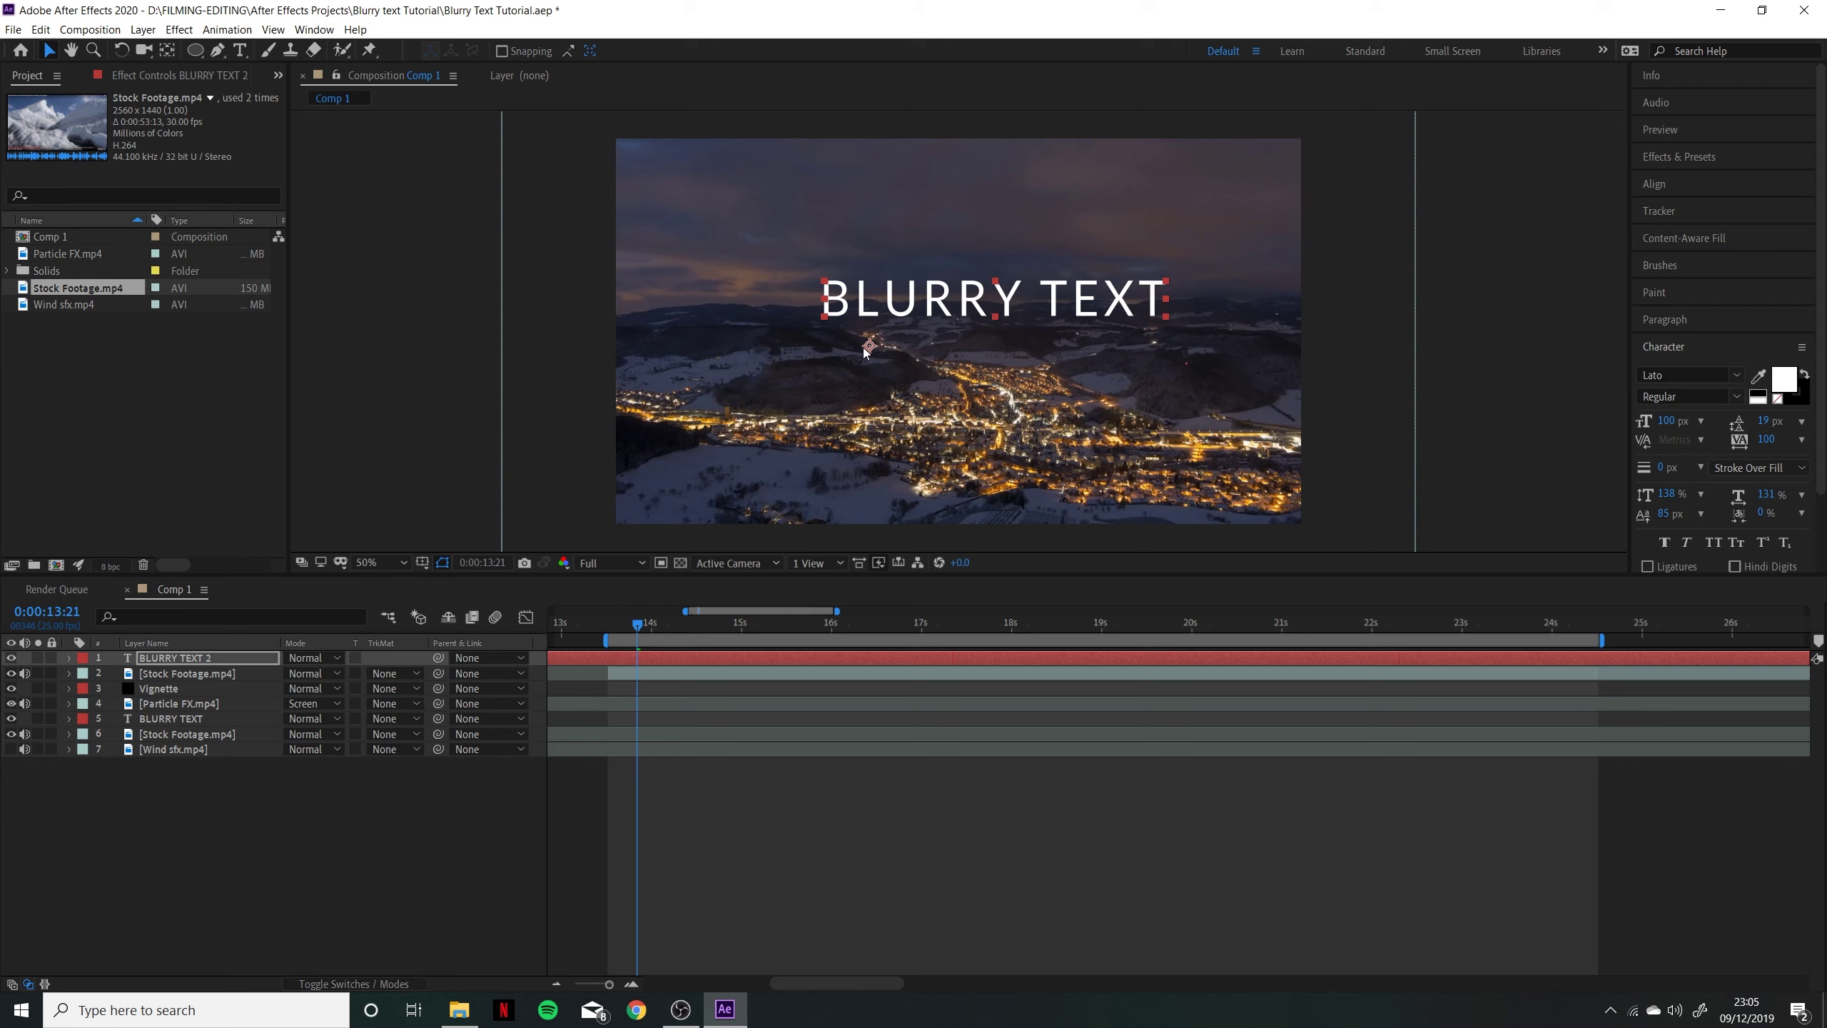
Center the anchor point on the new text and align the text to the composition's horizontal and vertical center
click(167, 52)
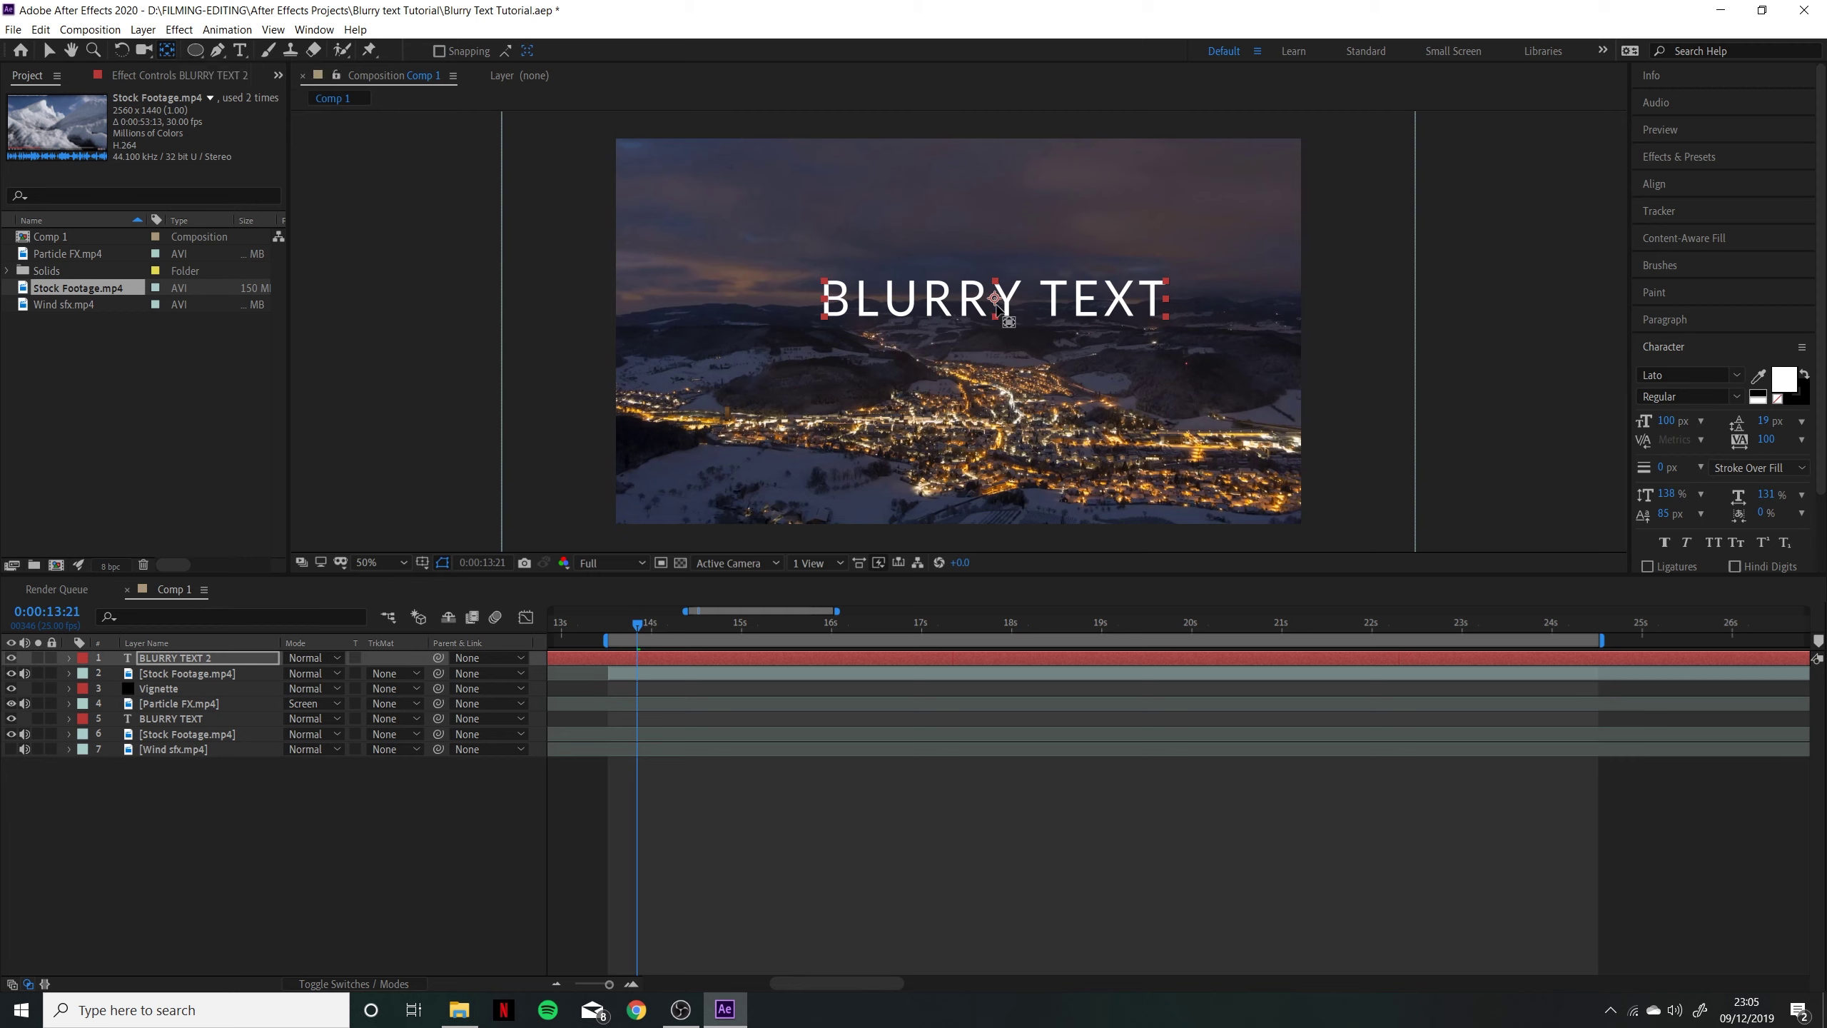
key(v)
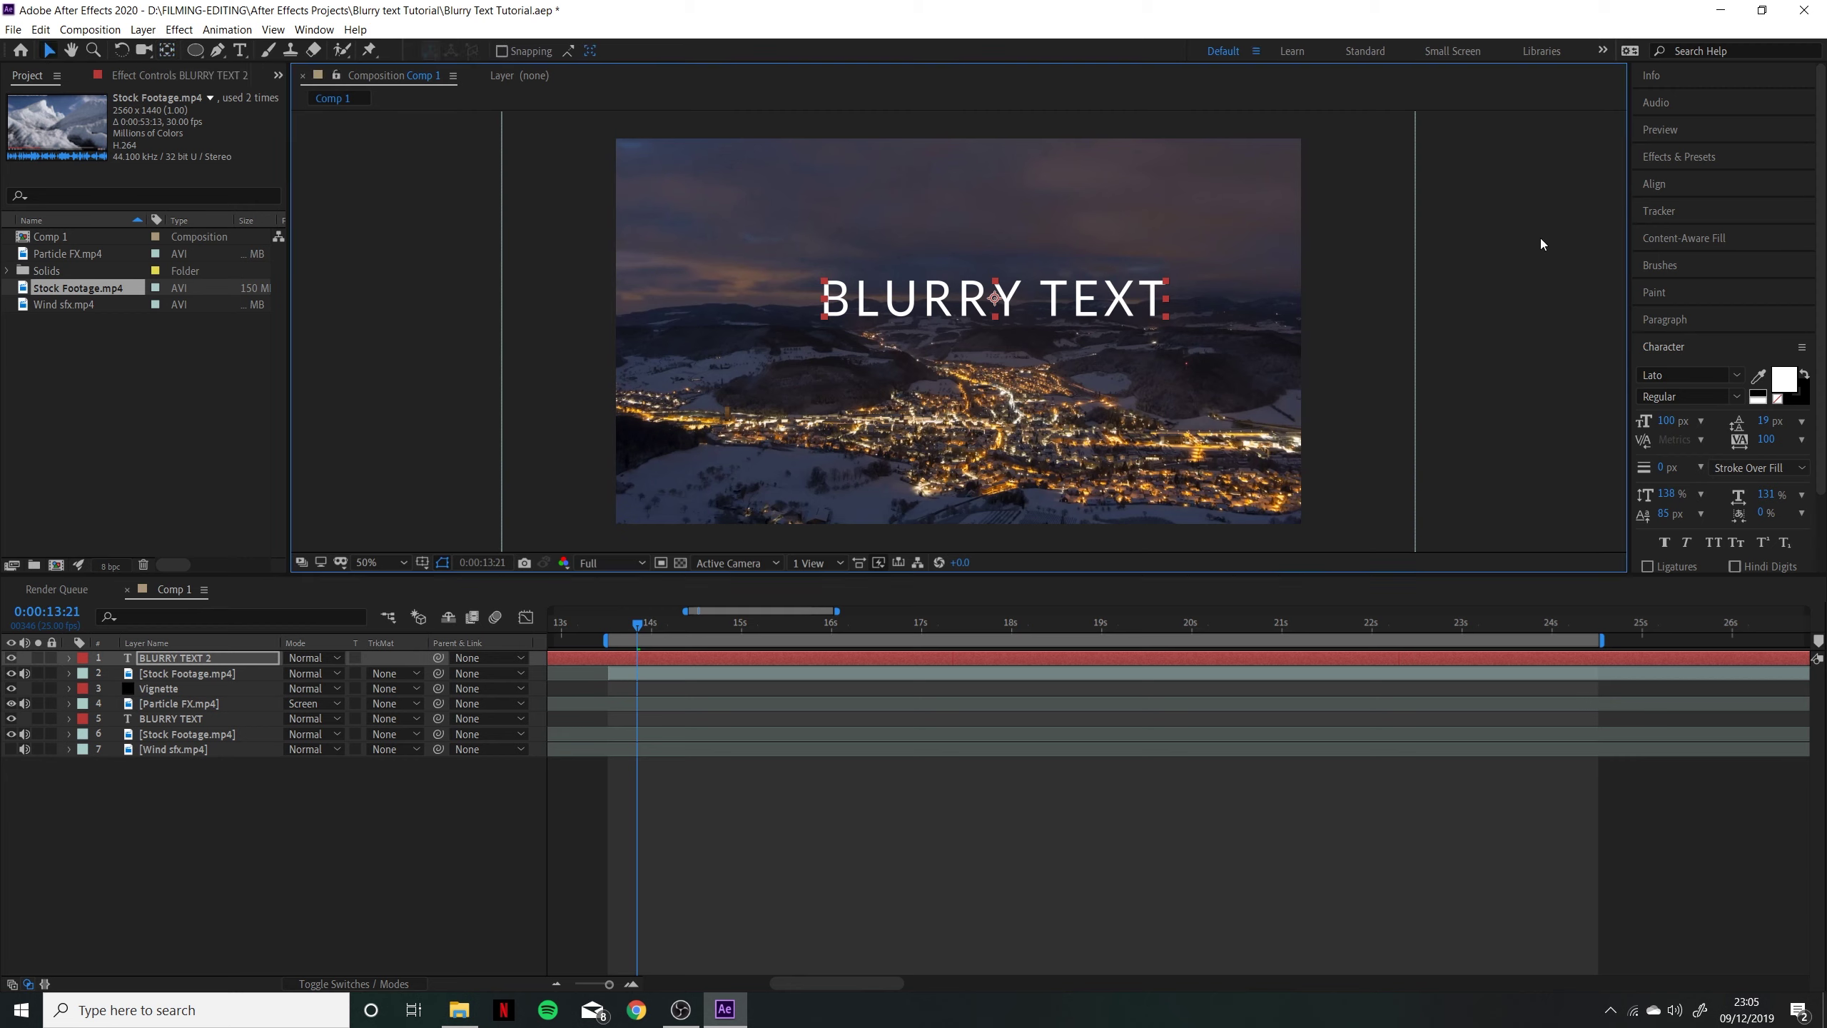
click(1658, 185)
click(1681, 231)
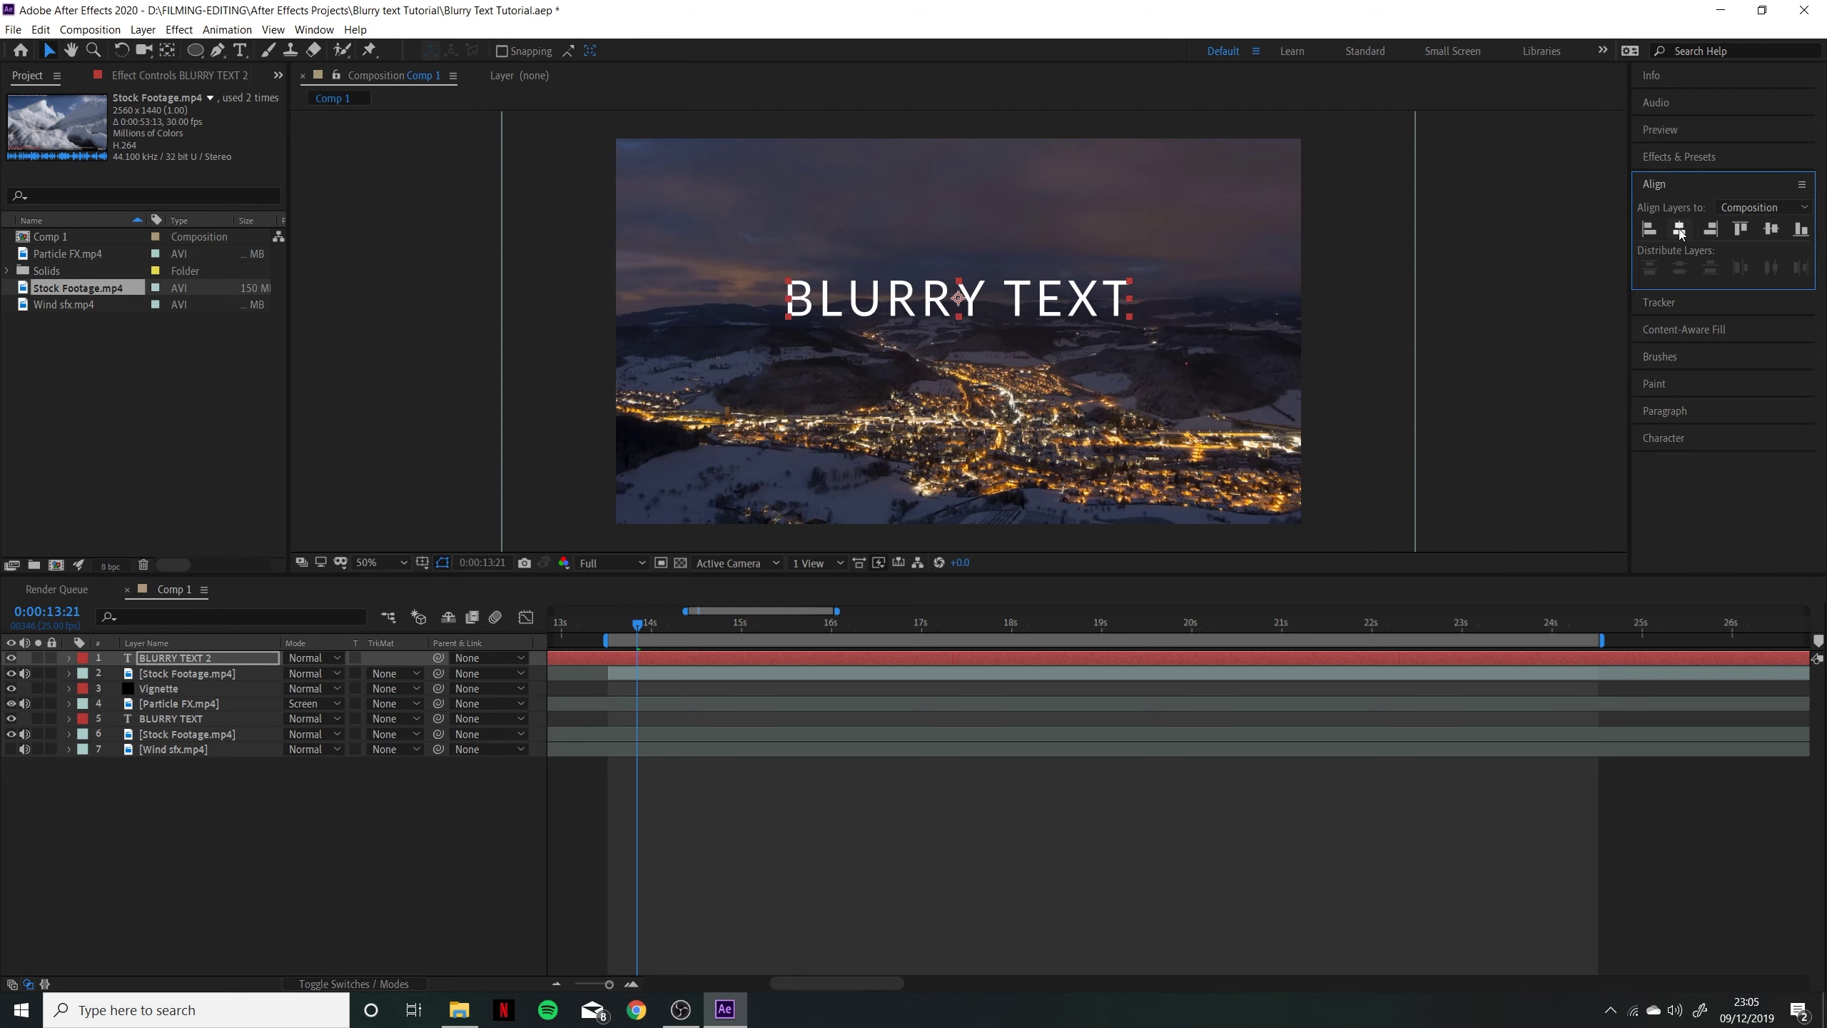
click(1774, 231)
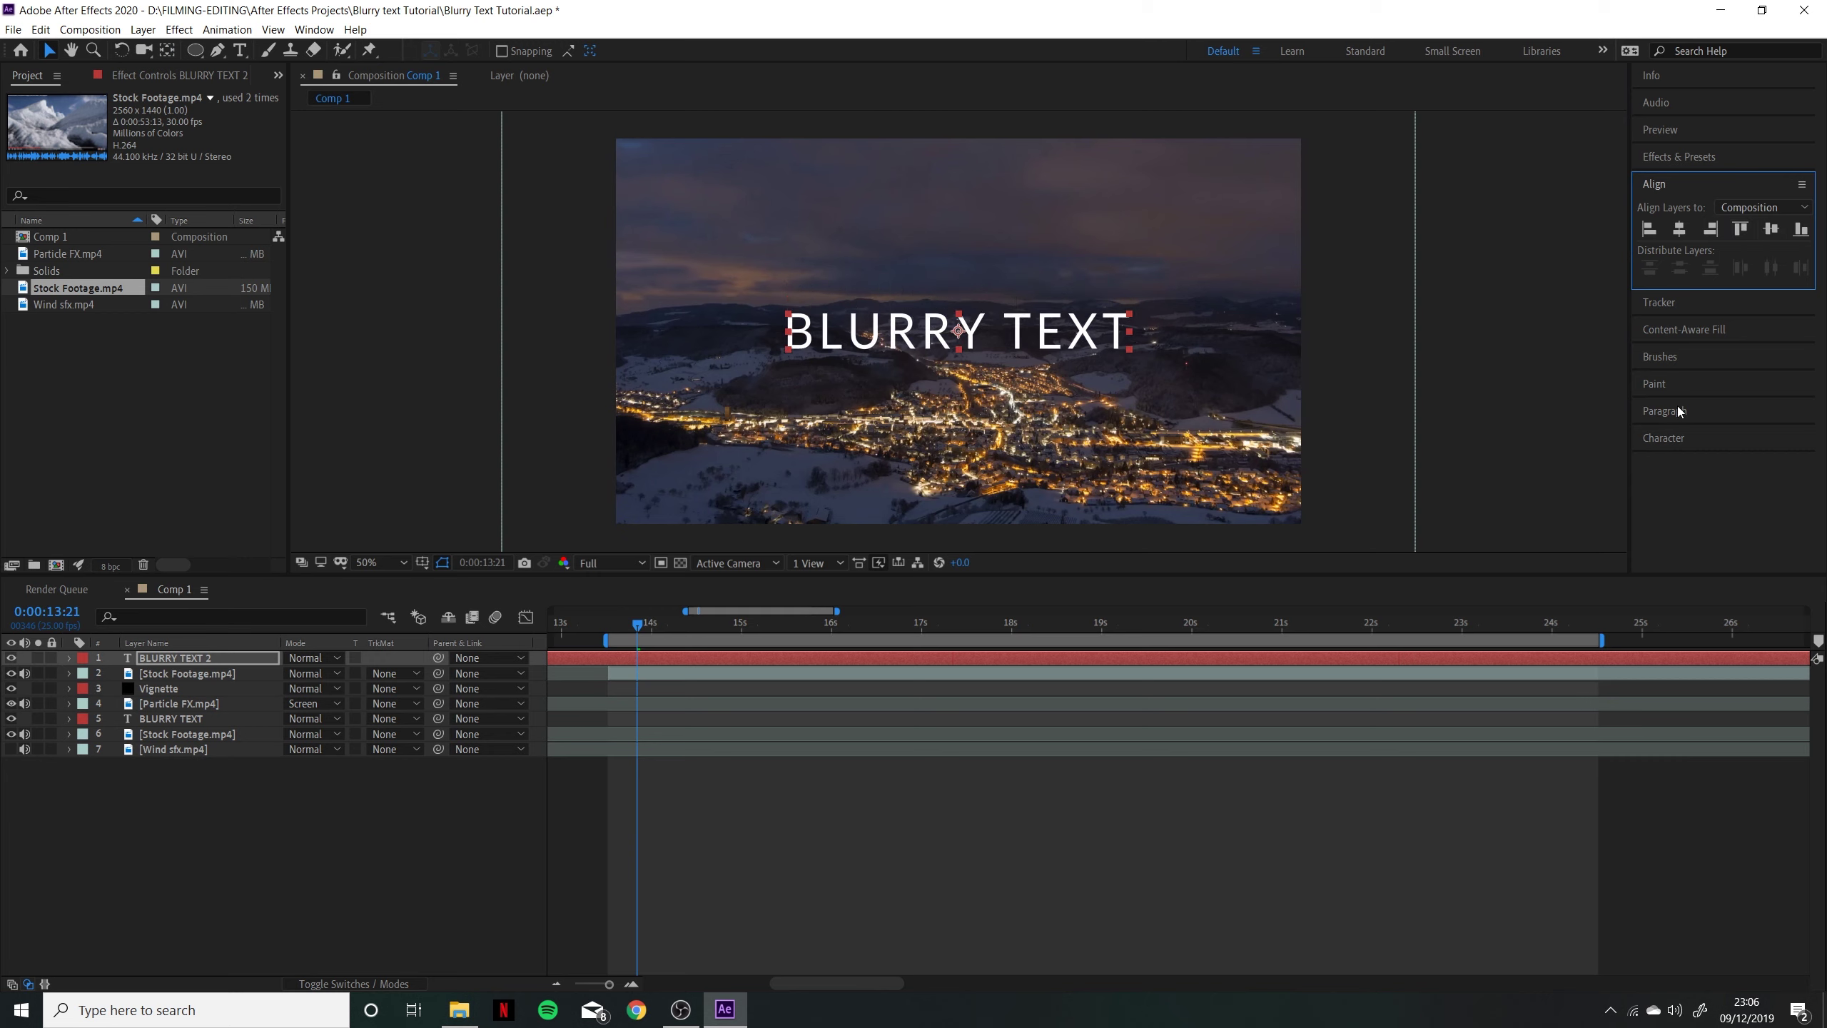
Set the new text's font size to 110 px, then vertically center it in the composition and recenter its anchor point
click(1683, 441)
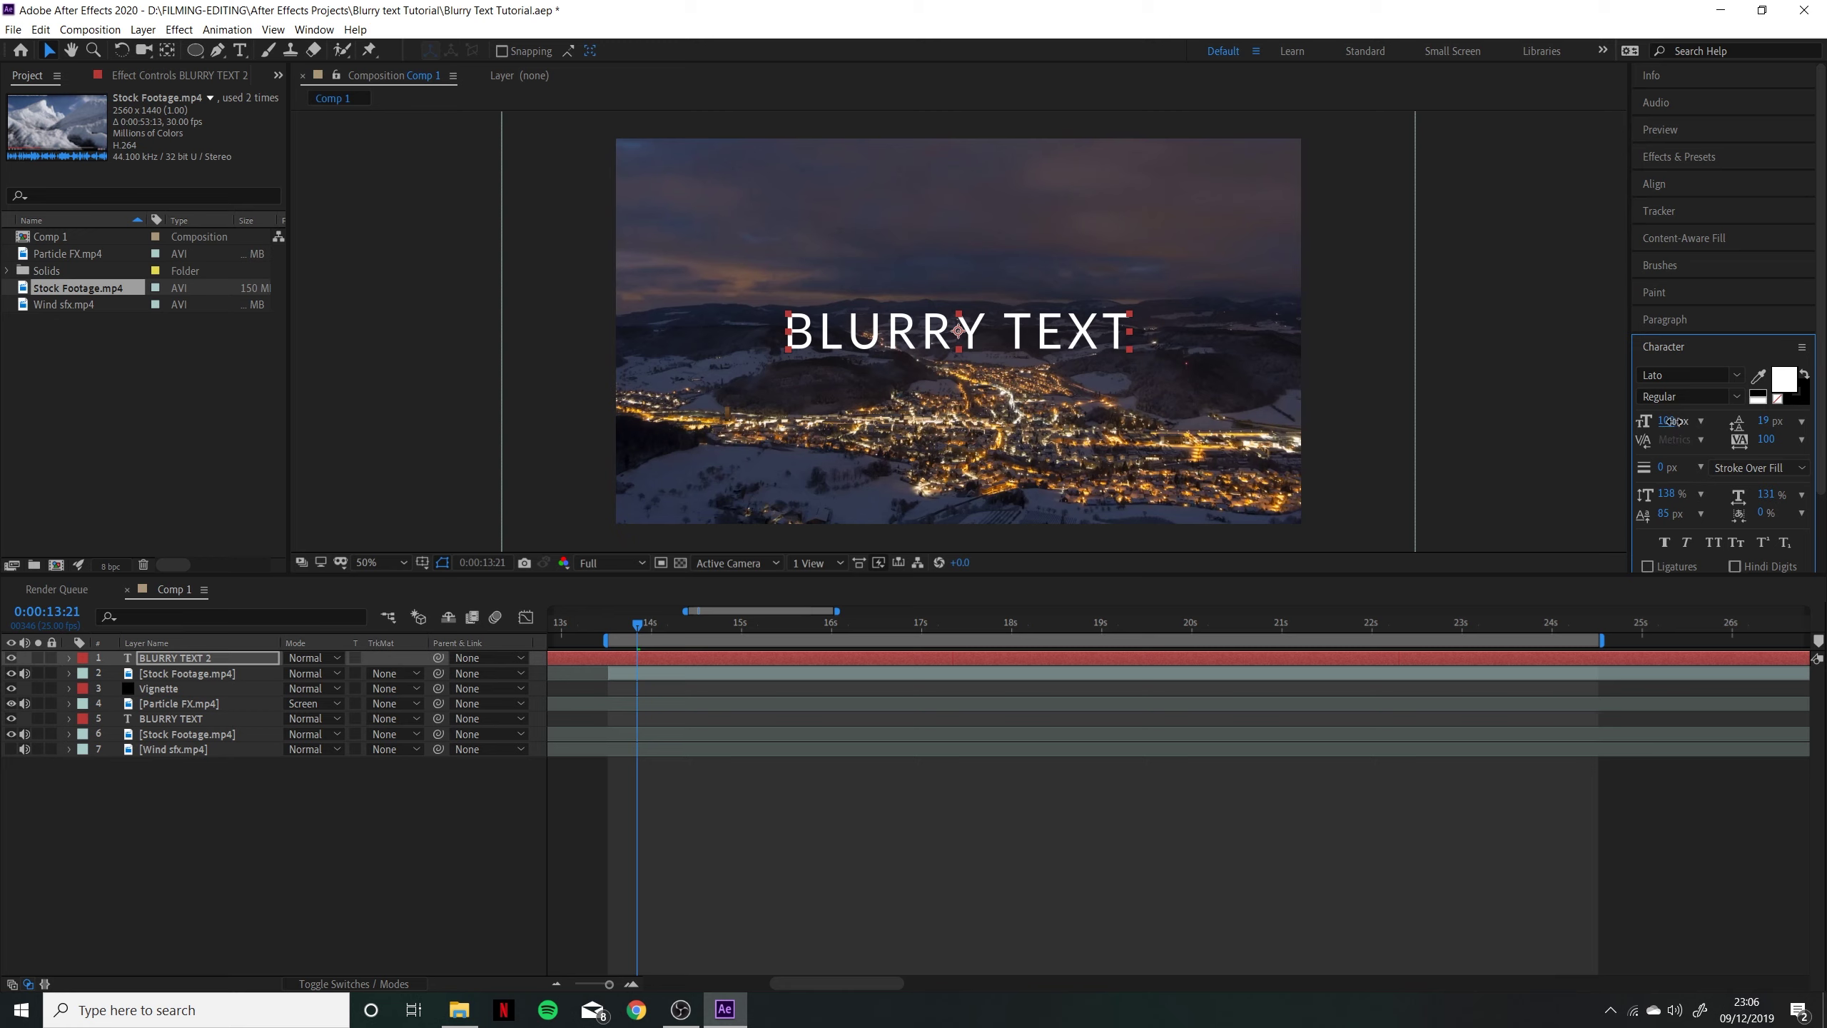
drag(1675, 421, 1679, 422)
click(1664, 424)
text(11)
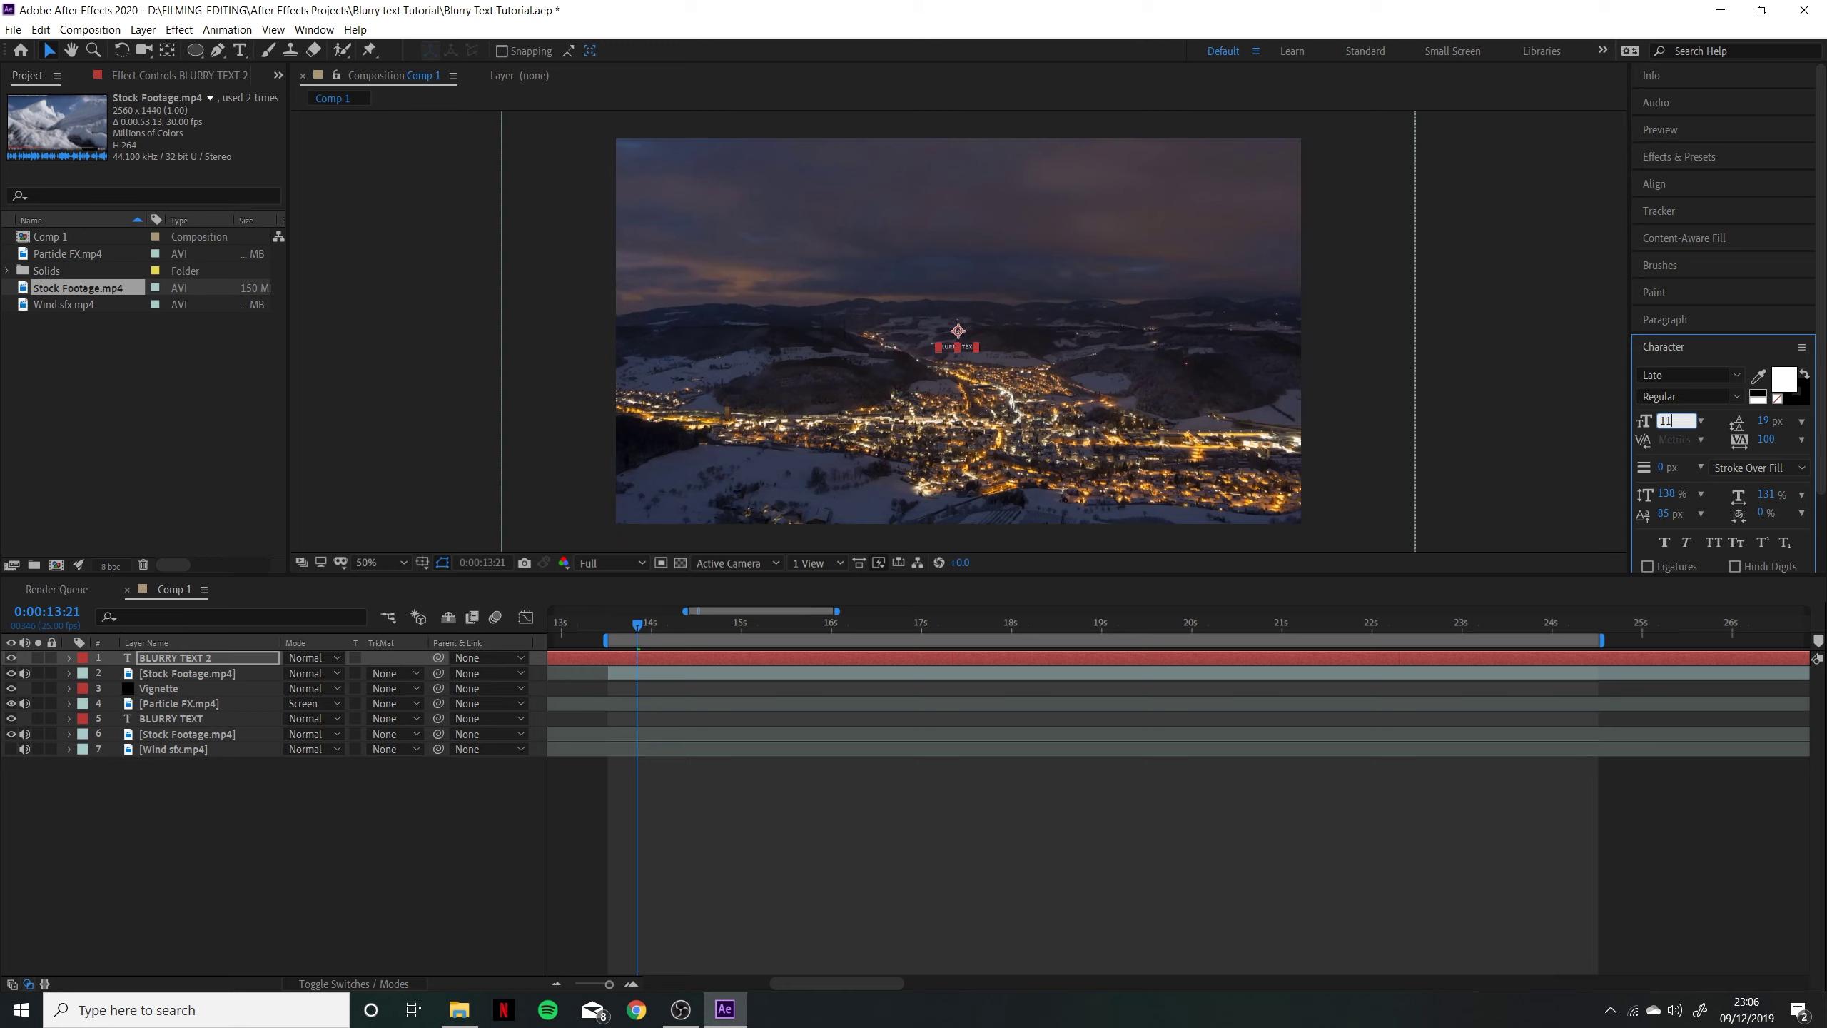
text(0)
key(Return)
click(1689, 188)
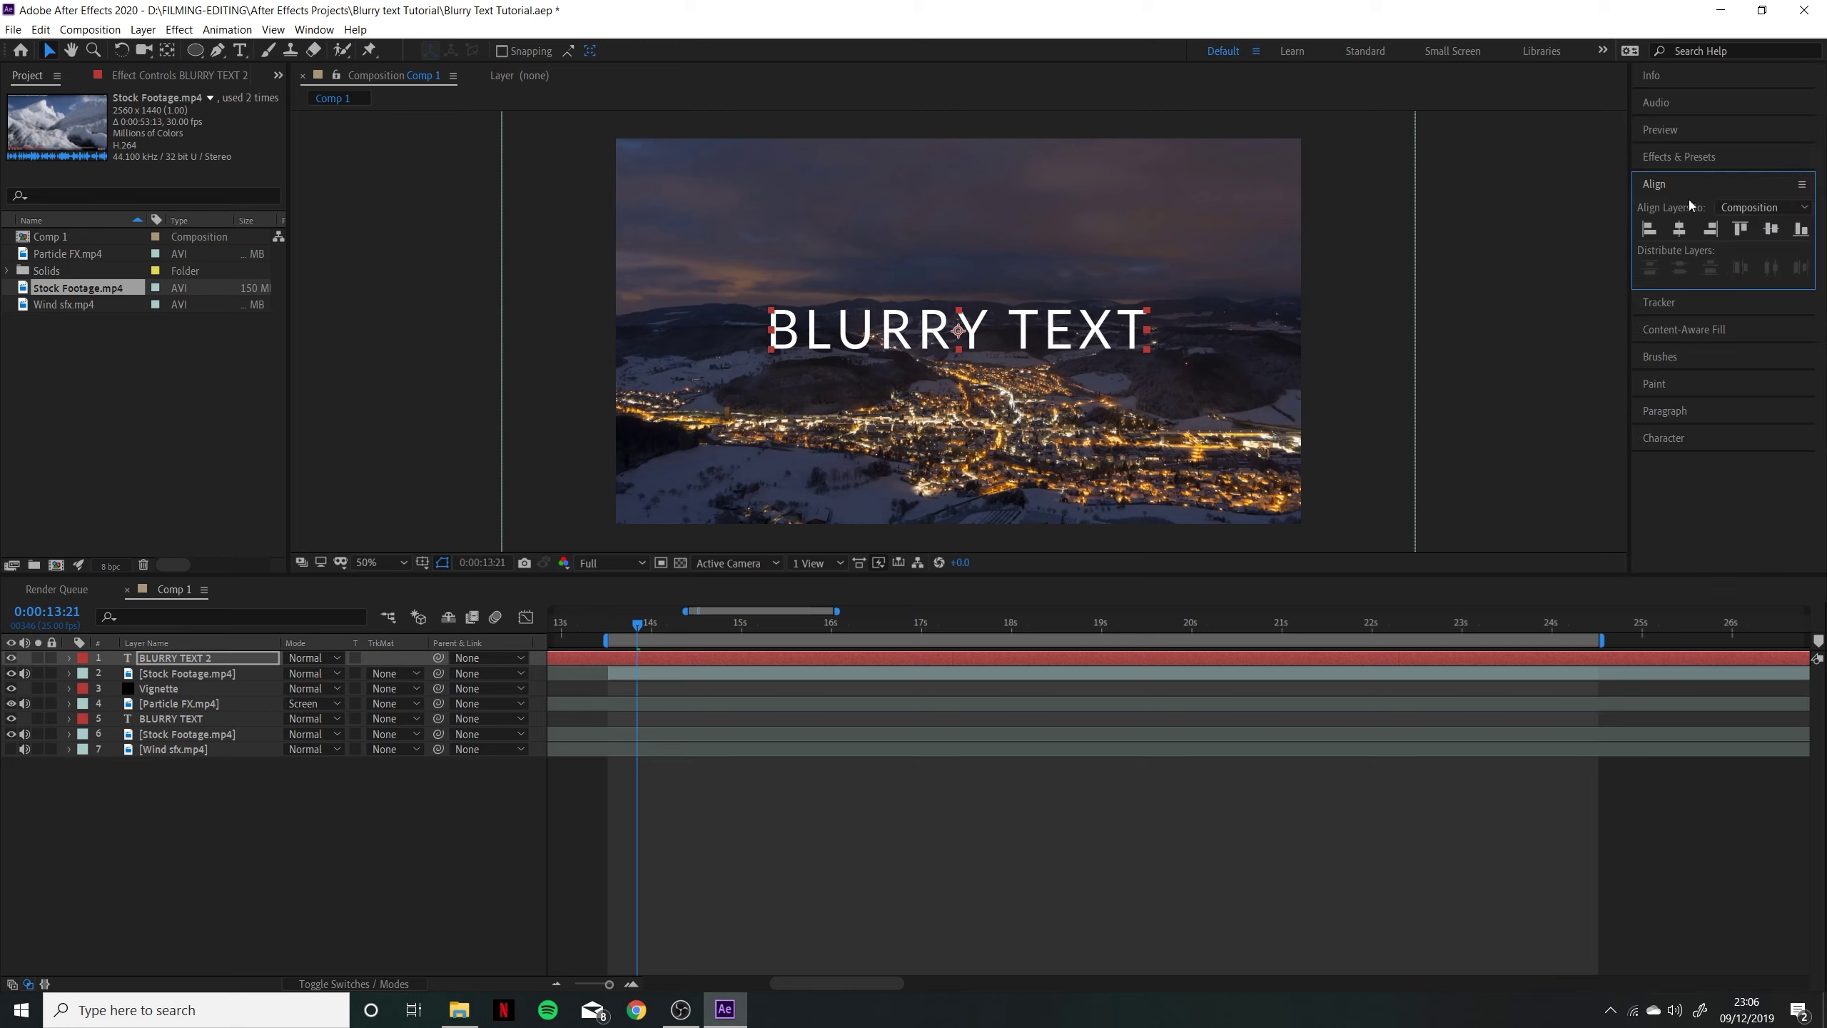
click(1771, 230)
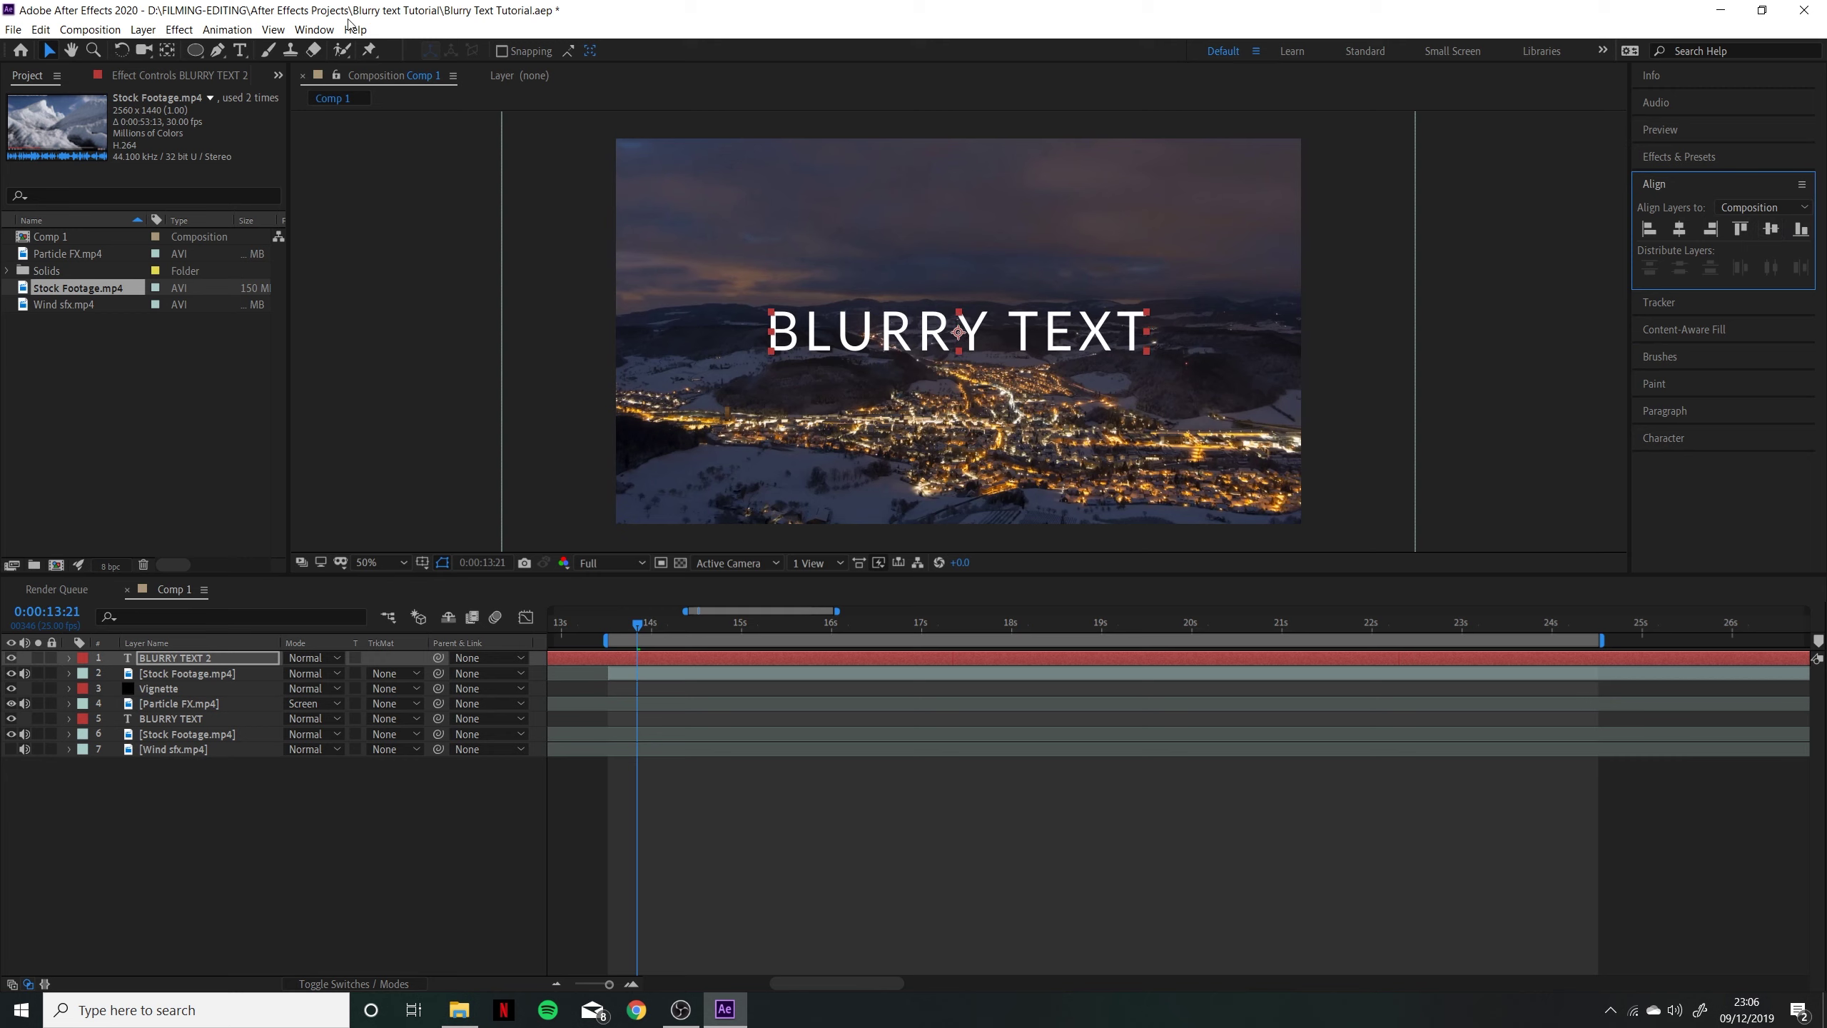
click(166, 49)
click(50, 50)
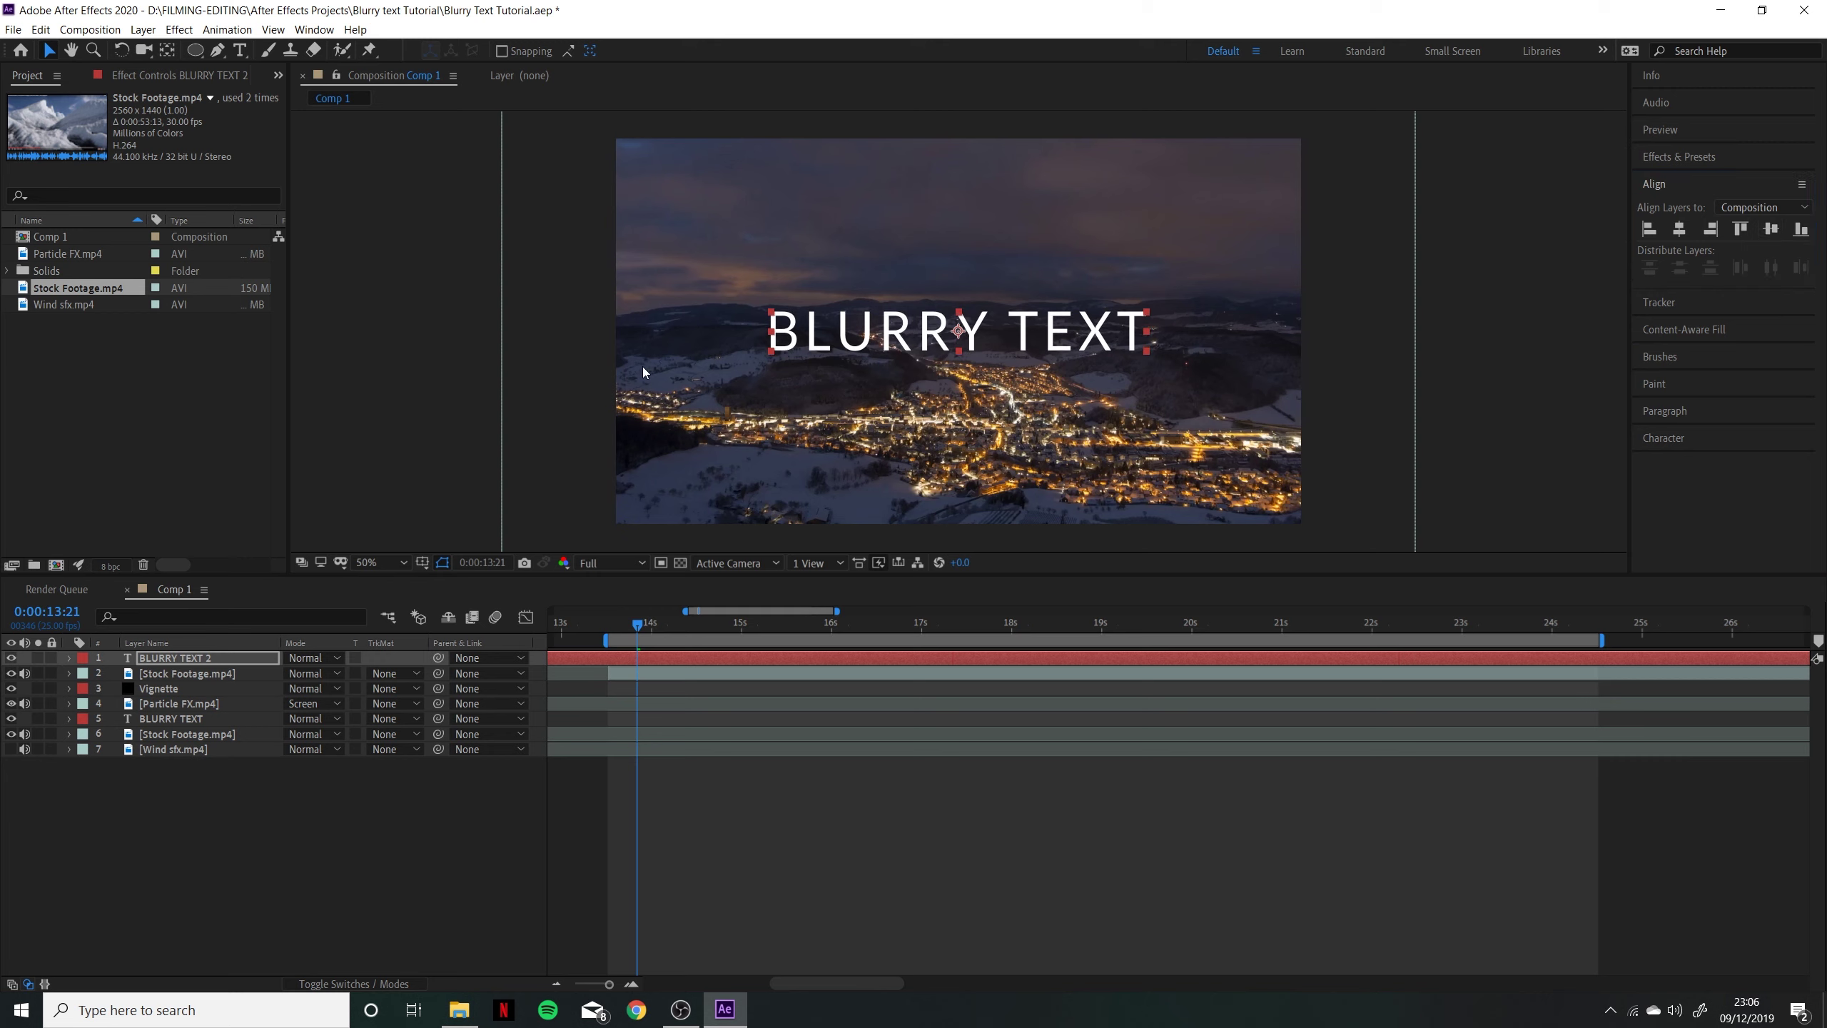
Split the new text layer at the work area's start, 0:00:13:13, and delete the part before it
click(1450, 412)
click(617, 658)
click(608, 626)
key(ctrl+shift+d)
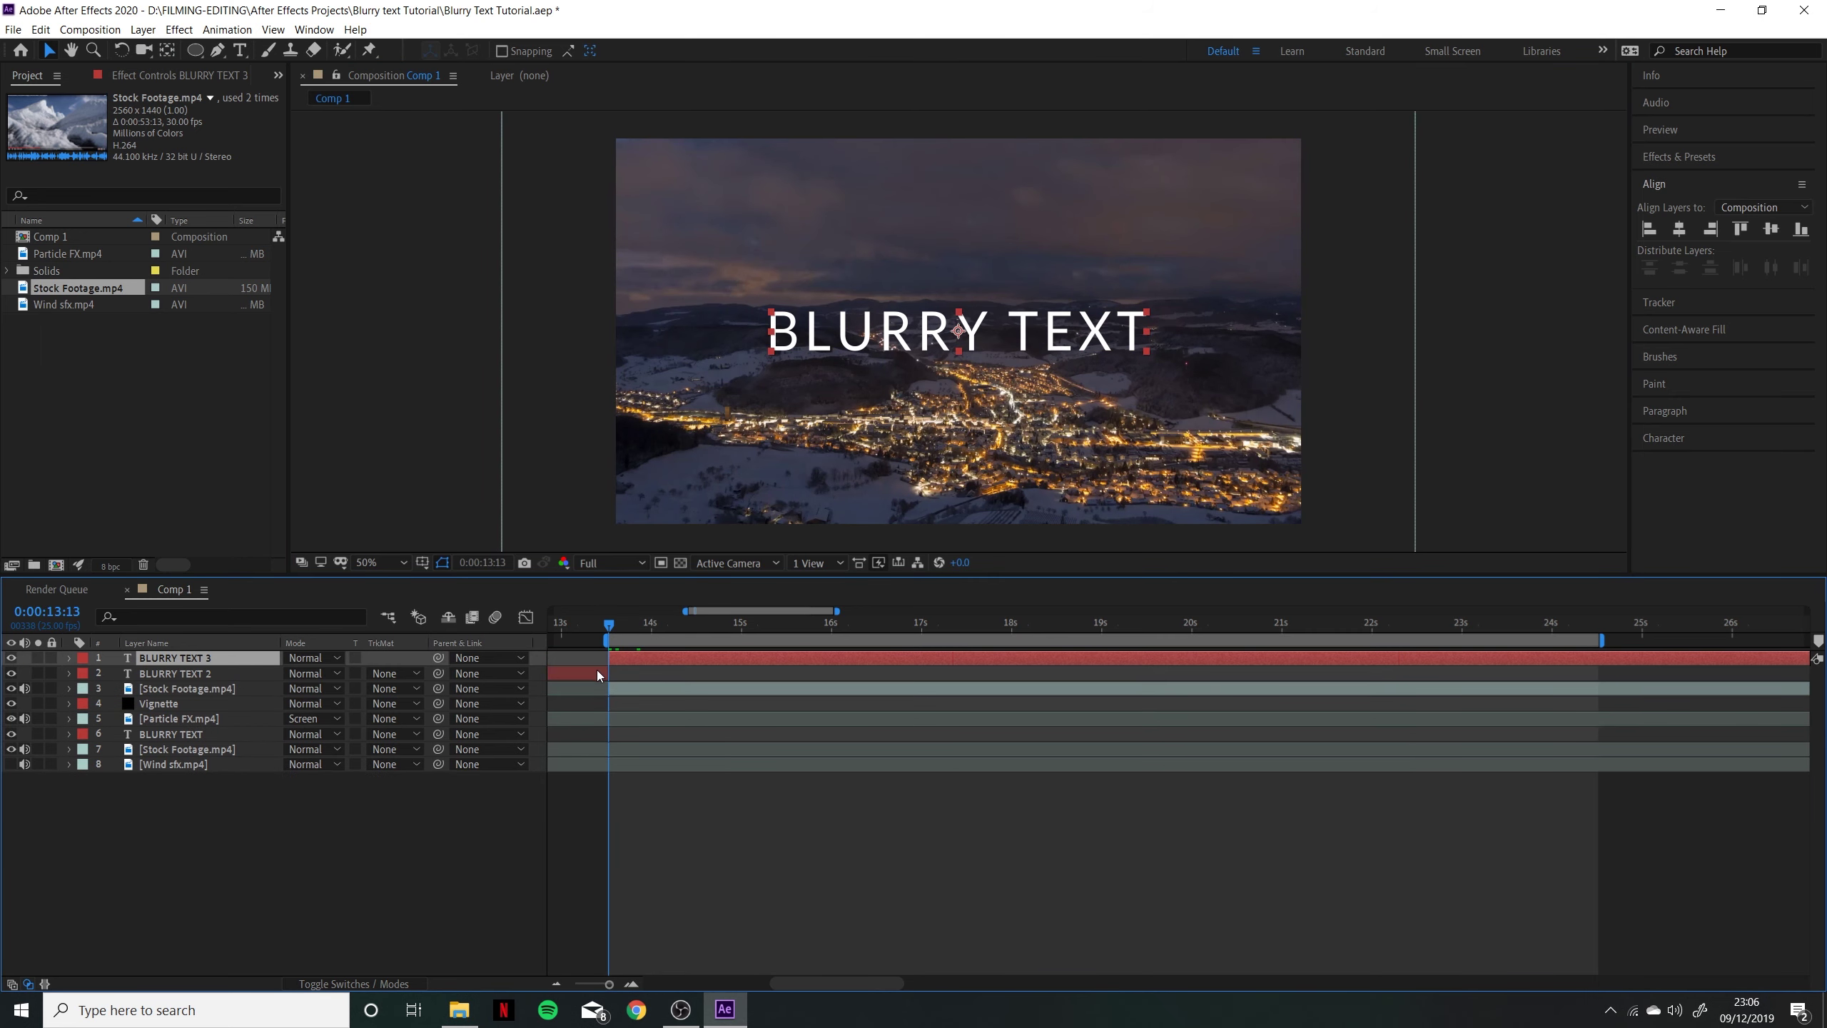
click(597, 670)
key(Delete)
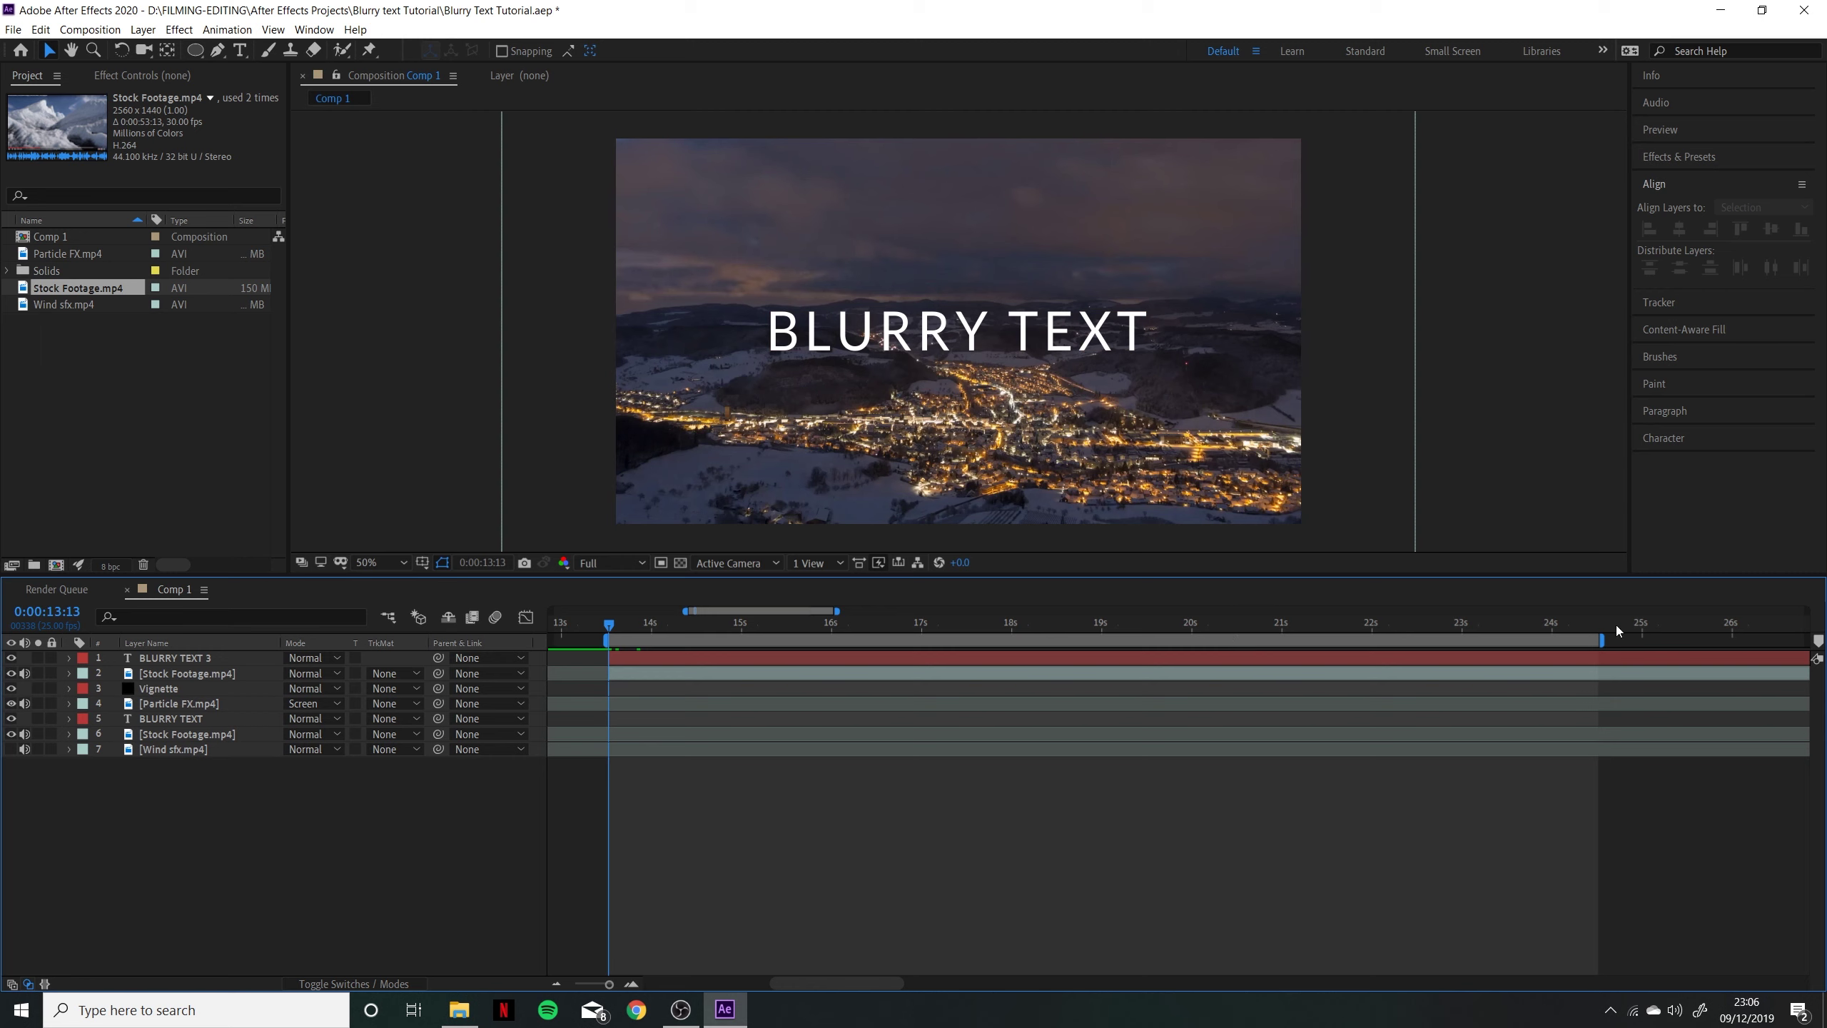
Cut the new text layer and the Stock Footage layer below it at 0:00:24:13 and remove the parts after the work area
click(1598, 625)
click(1614, 658)
key(ctrl+shift+d)
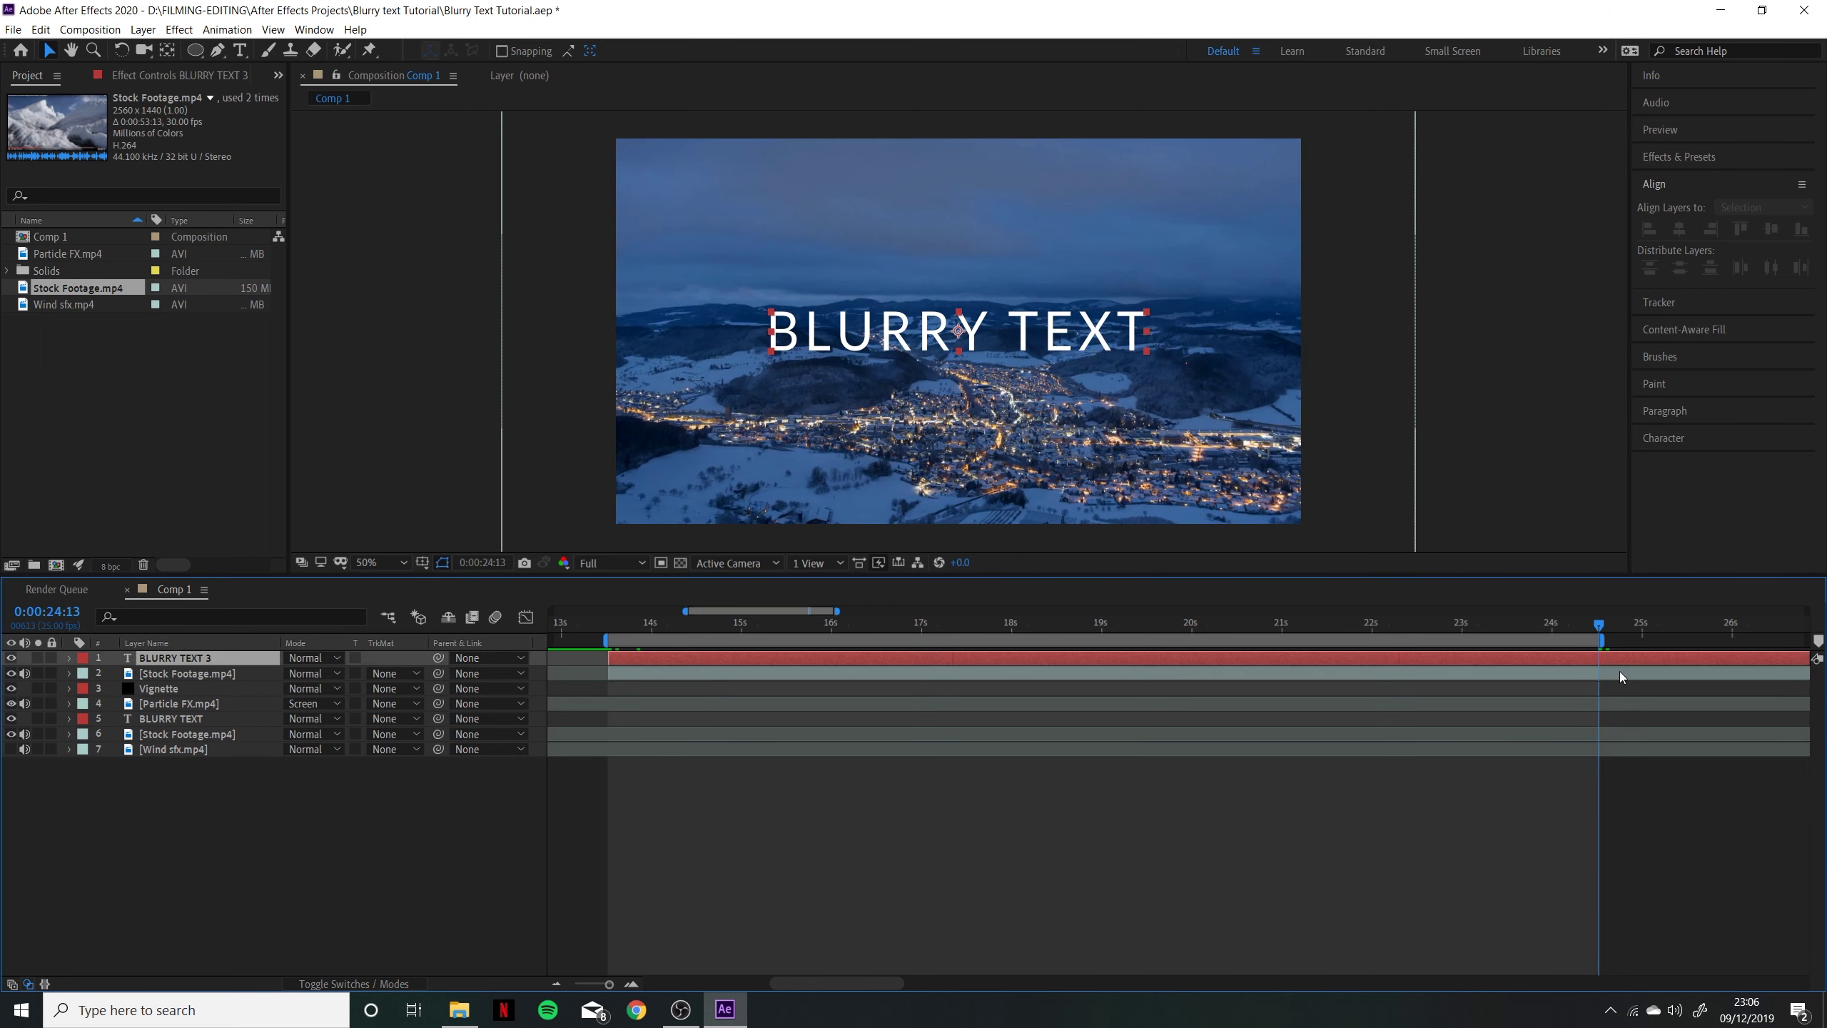
click(1618, 679)
key(ctrl+shift+d)
key(Delete)
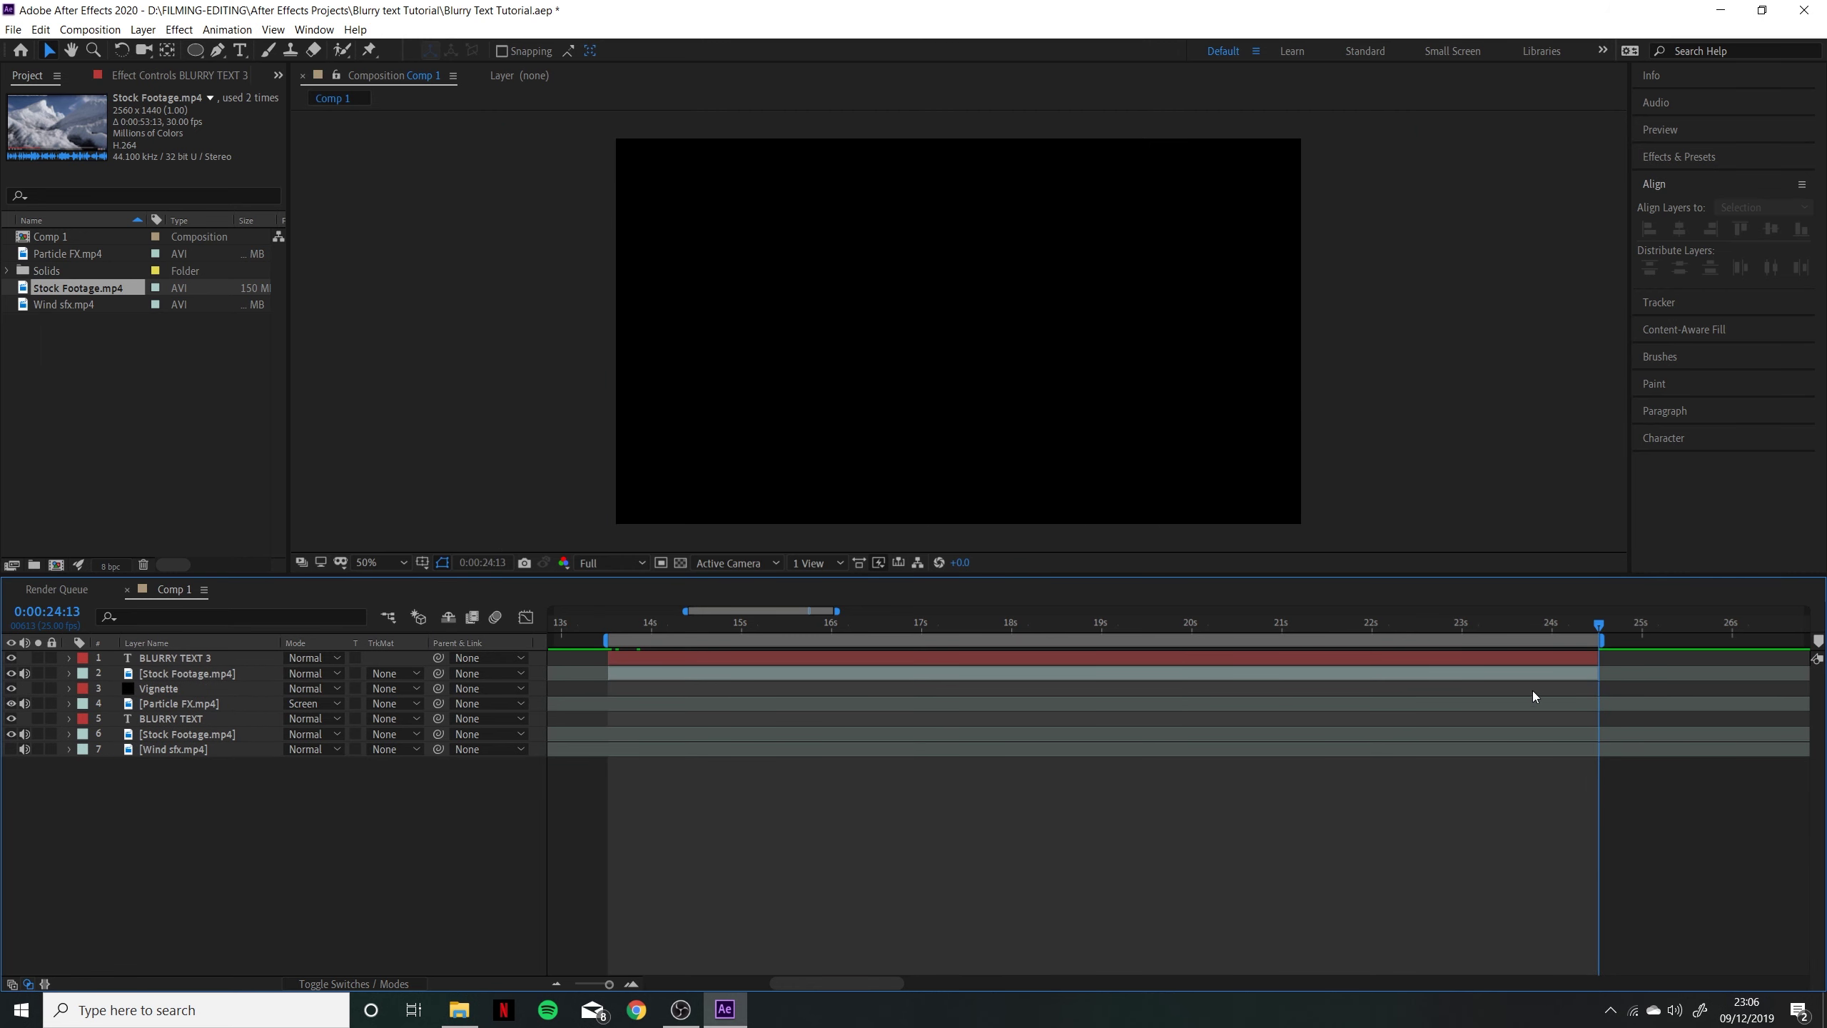
Return the current time to 0:00:13:13 and add a Blur text animator to the BLURRY TEXT 3 layer
click(613, 626)
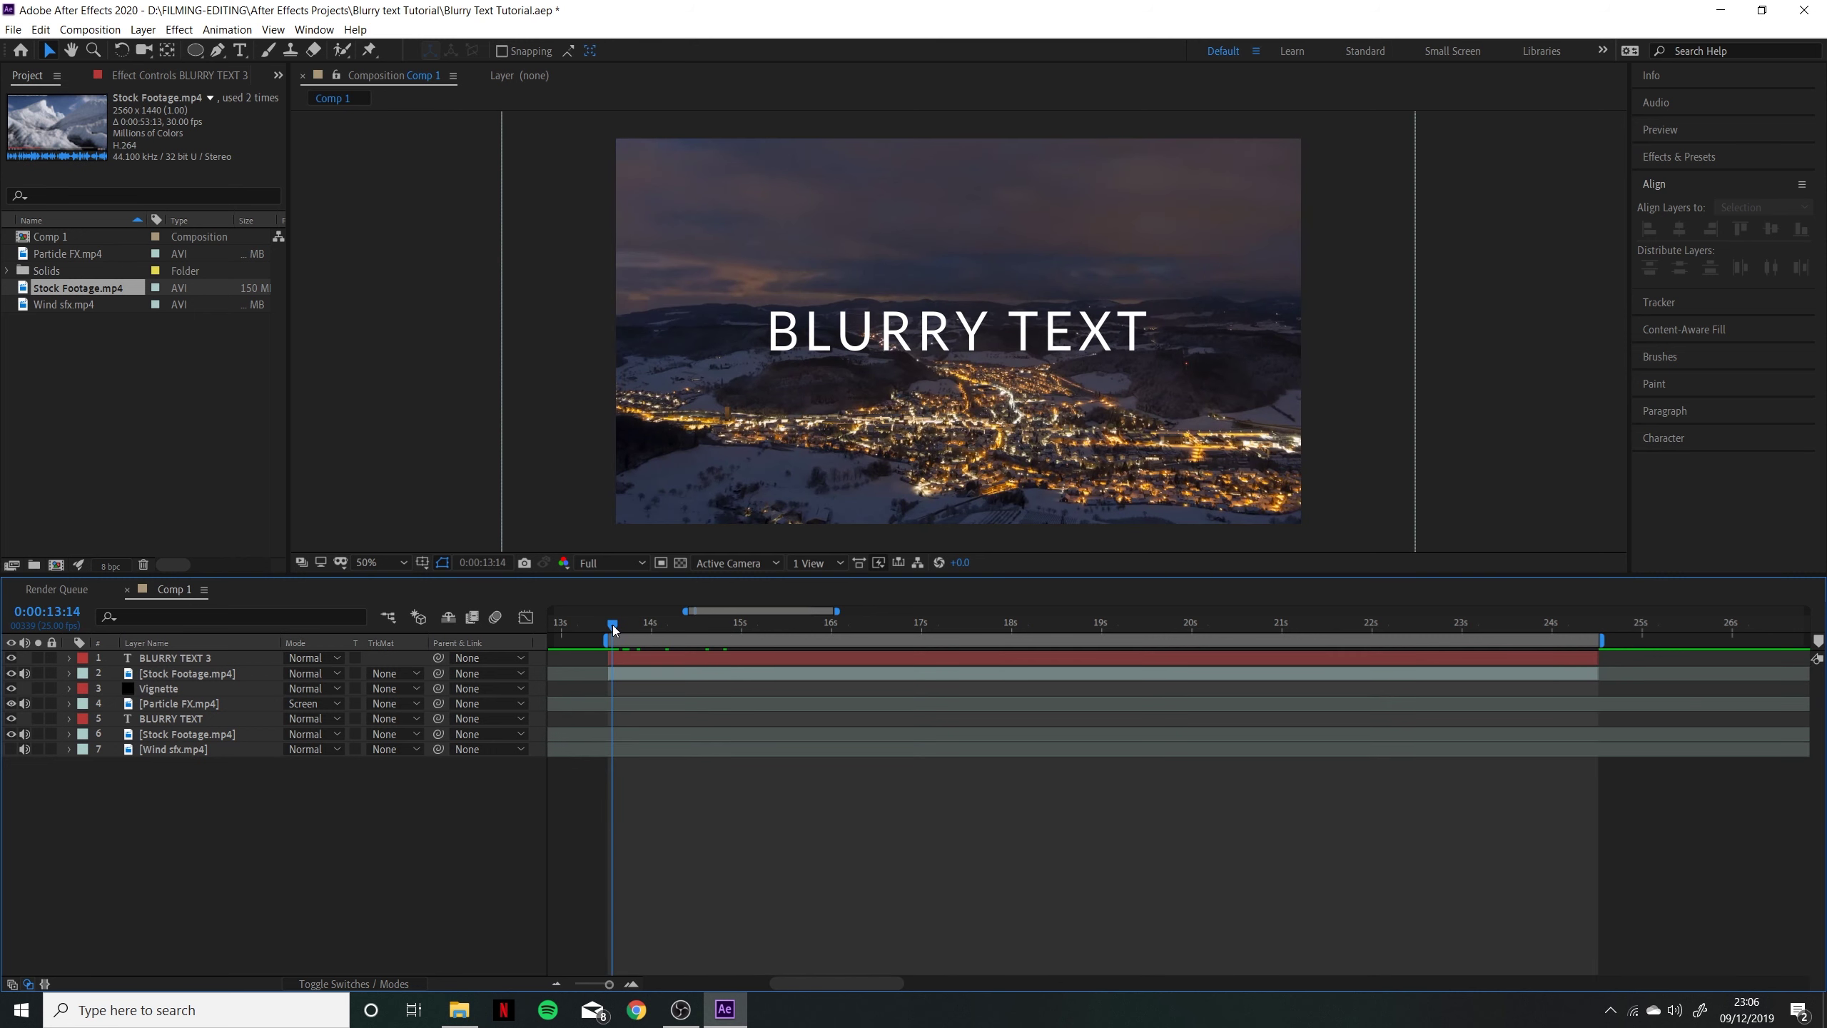
drag(611, 628, 608, 628)
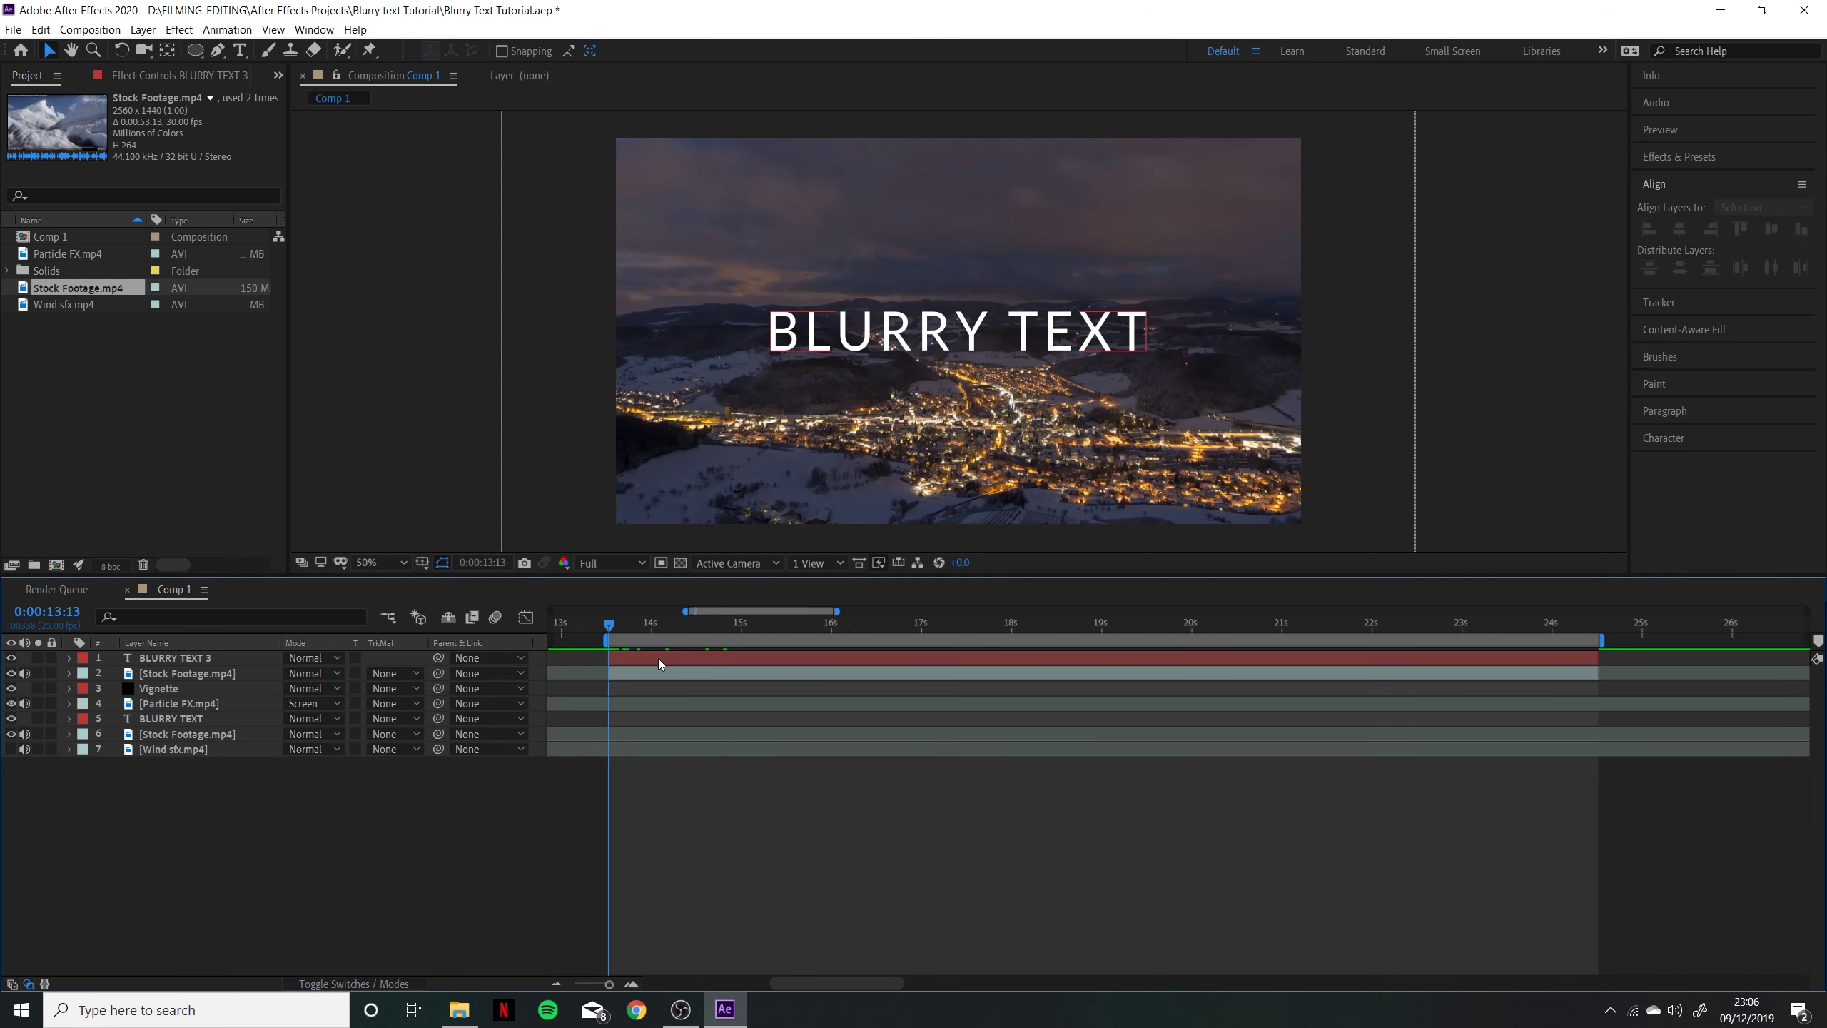
click(1675, 160)
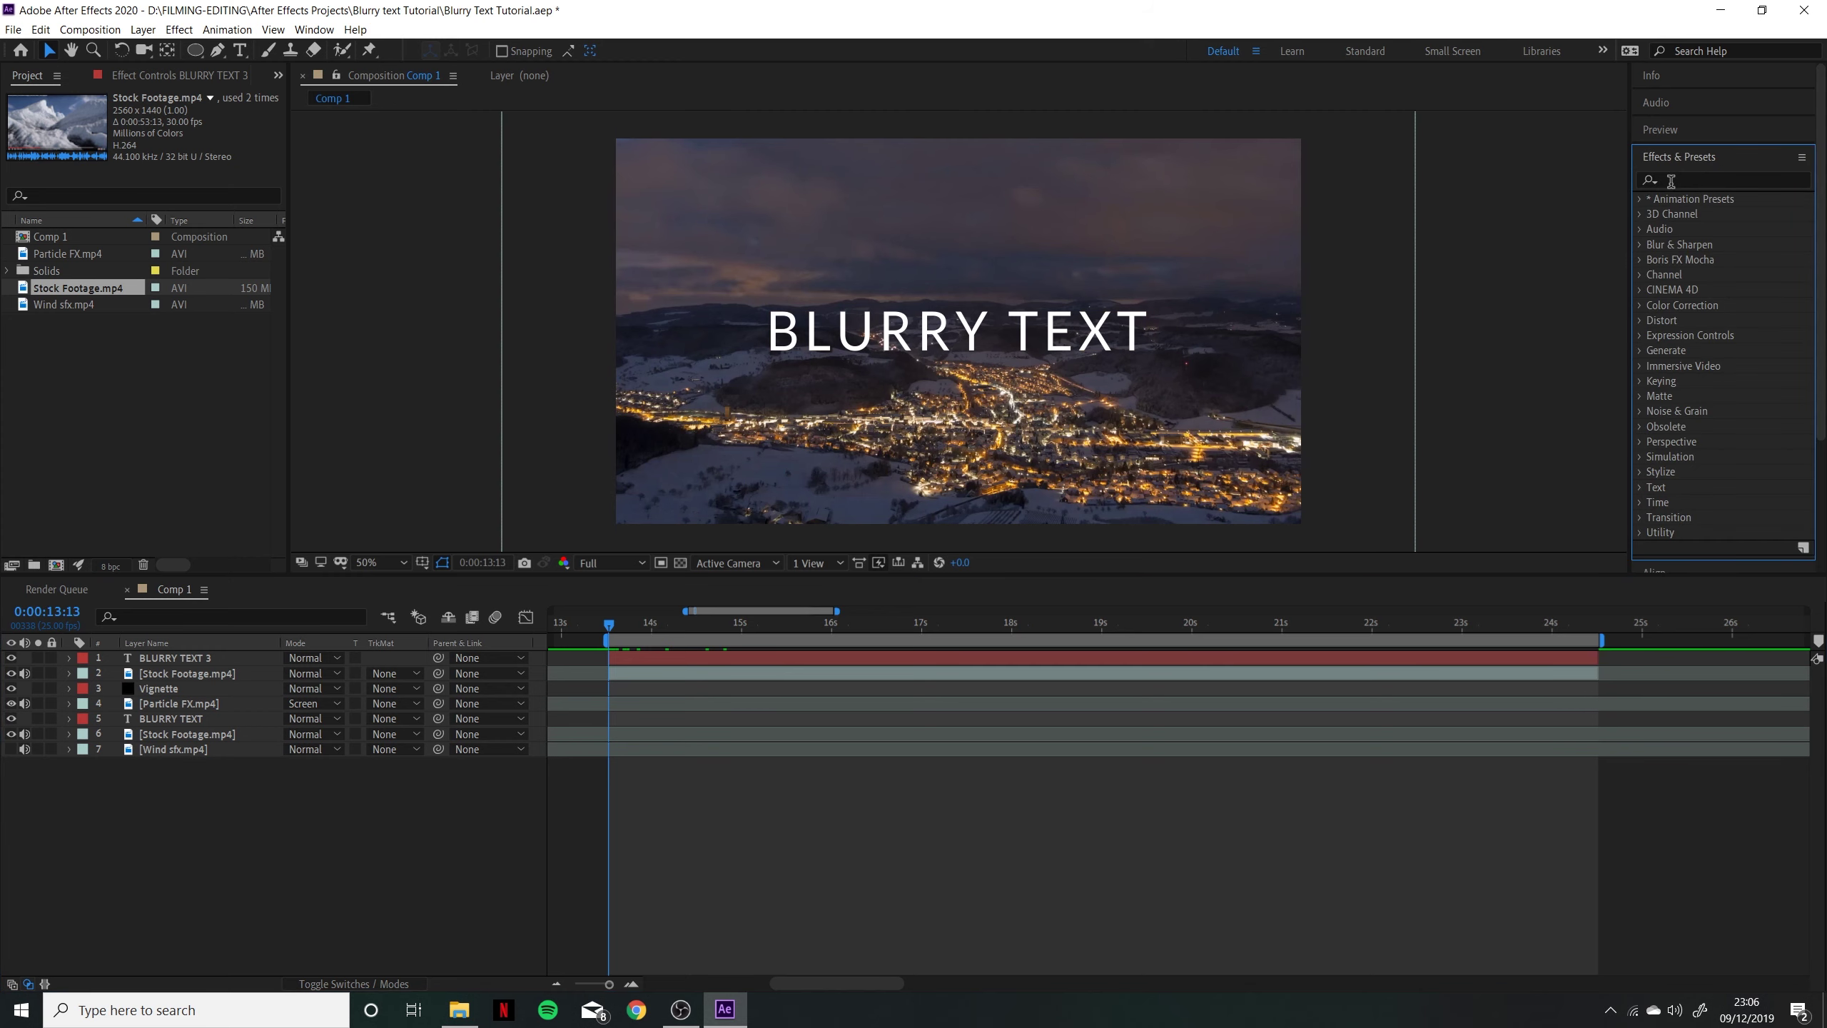
click(1679, 156)
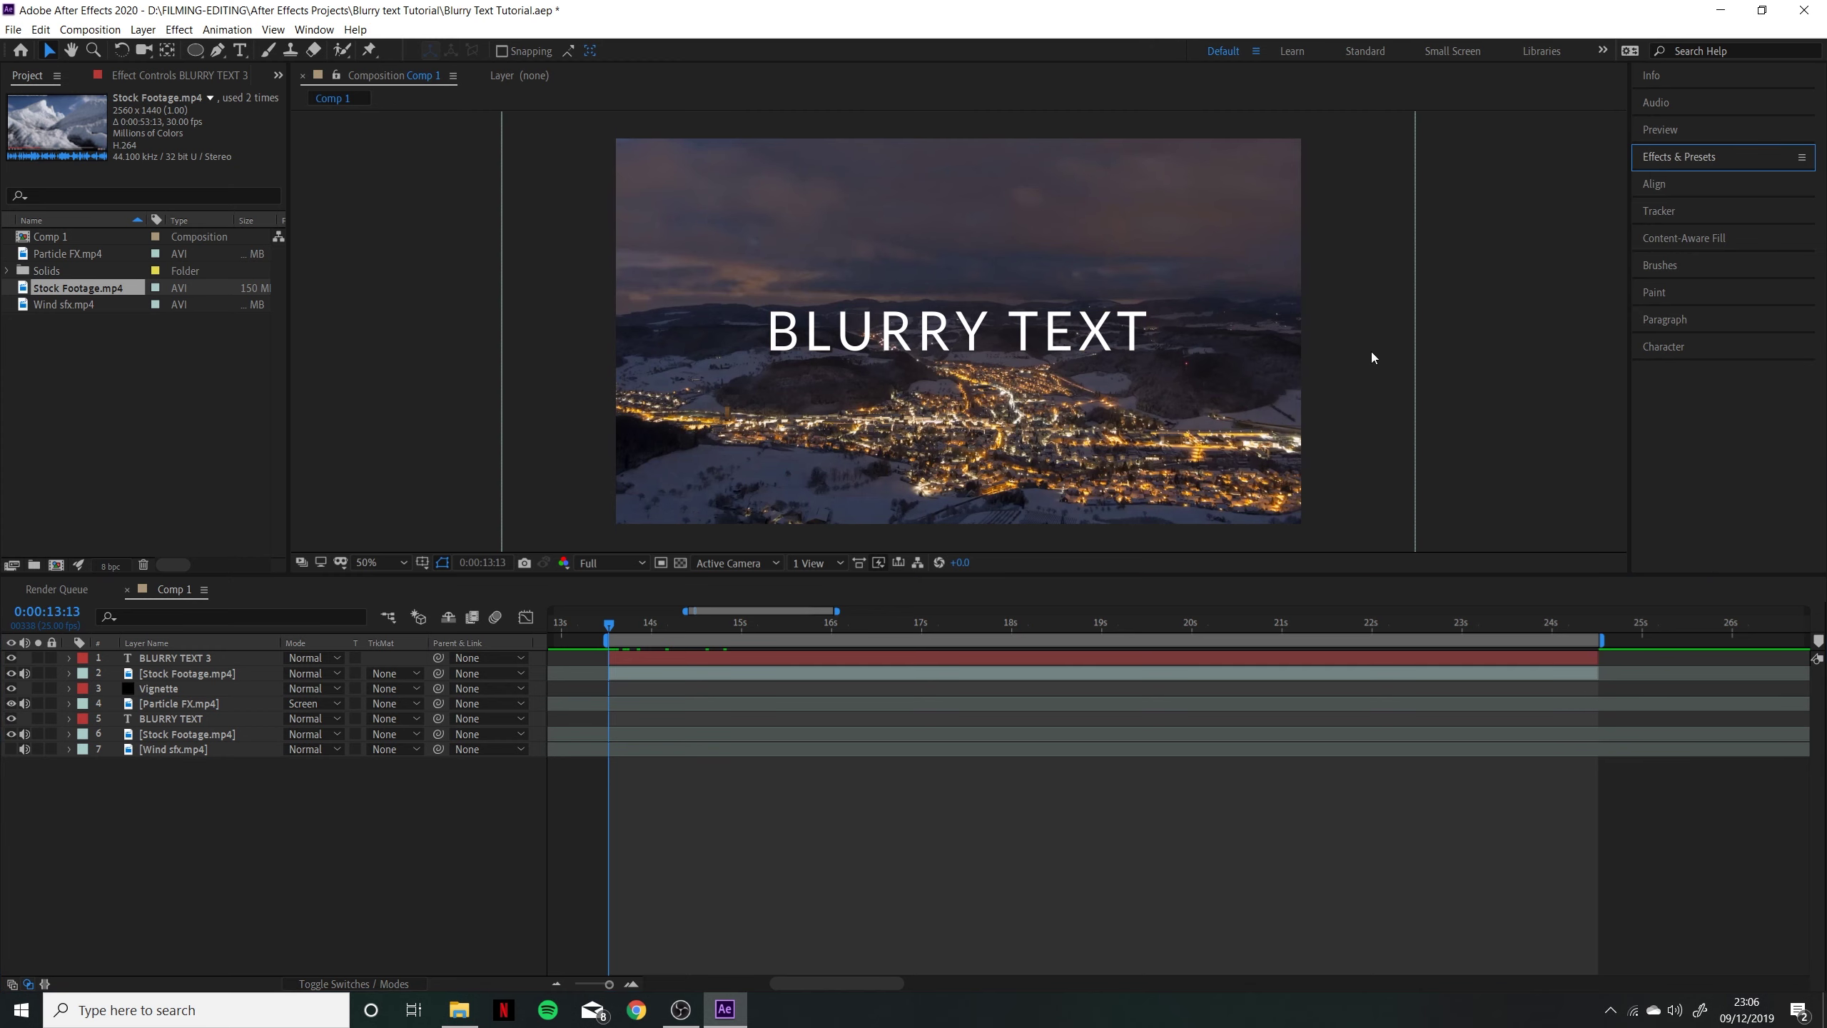
click(667, 663)
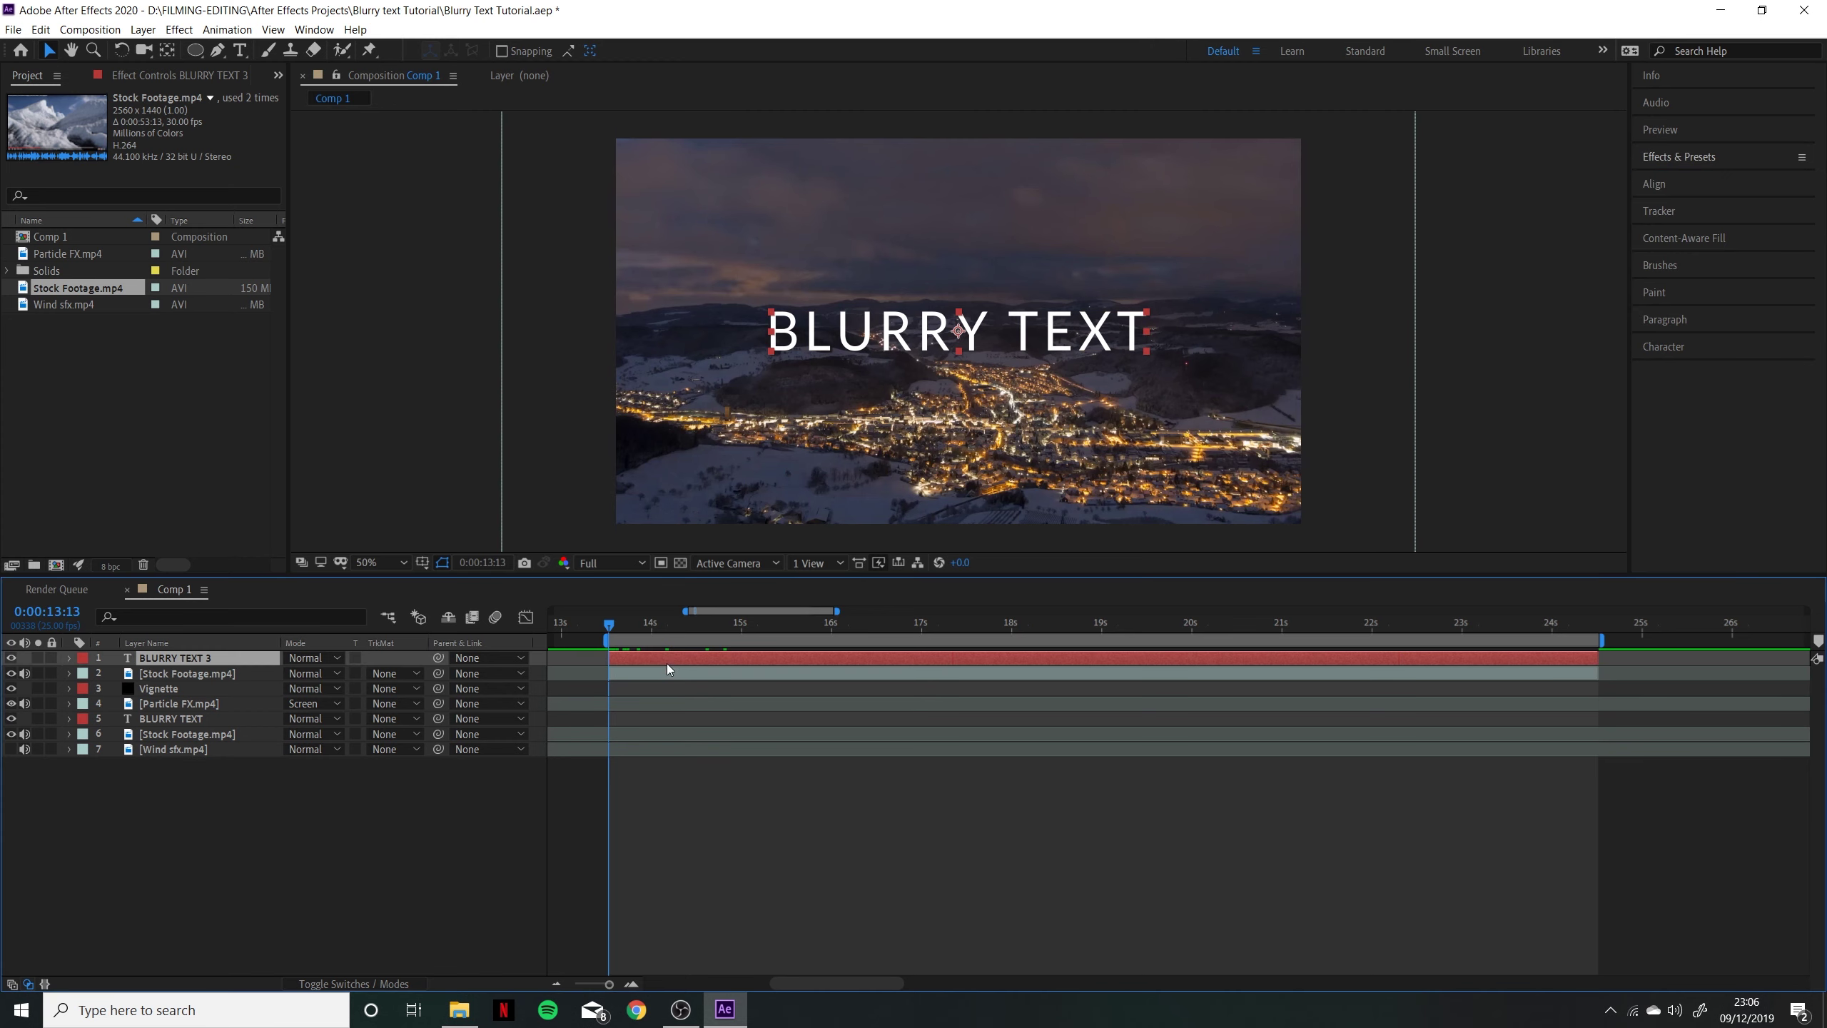
click(69, 658)
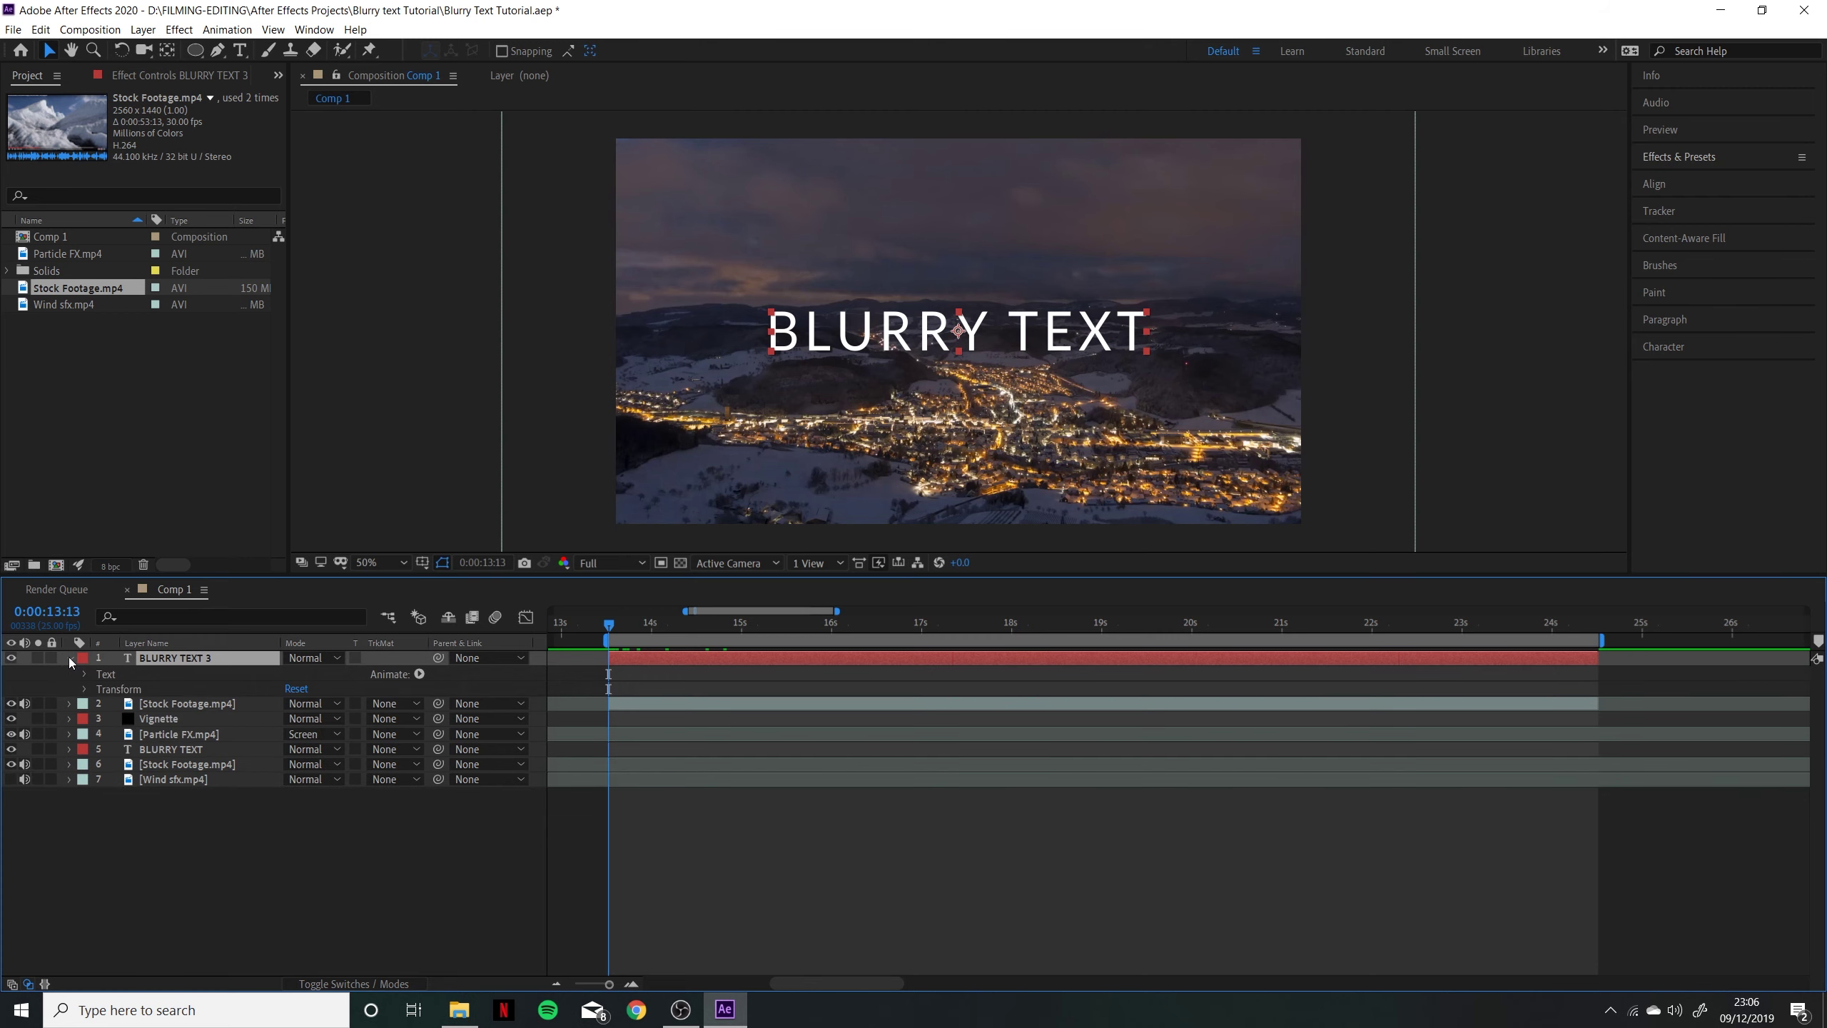
click(420, 675)
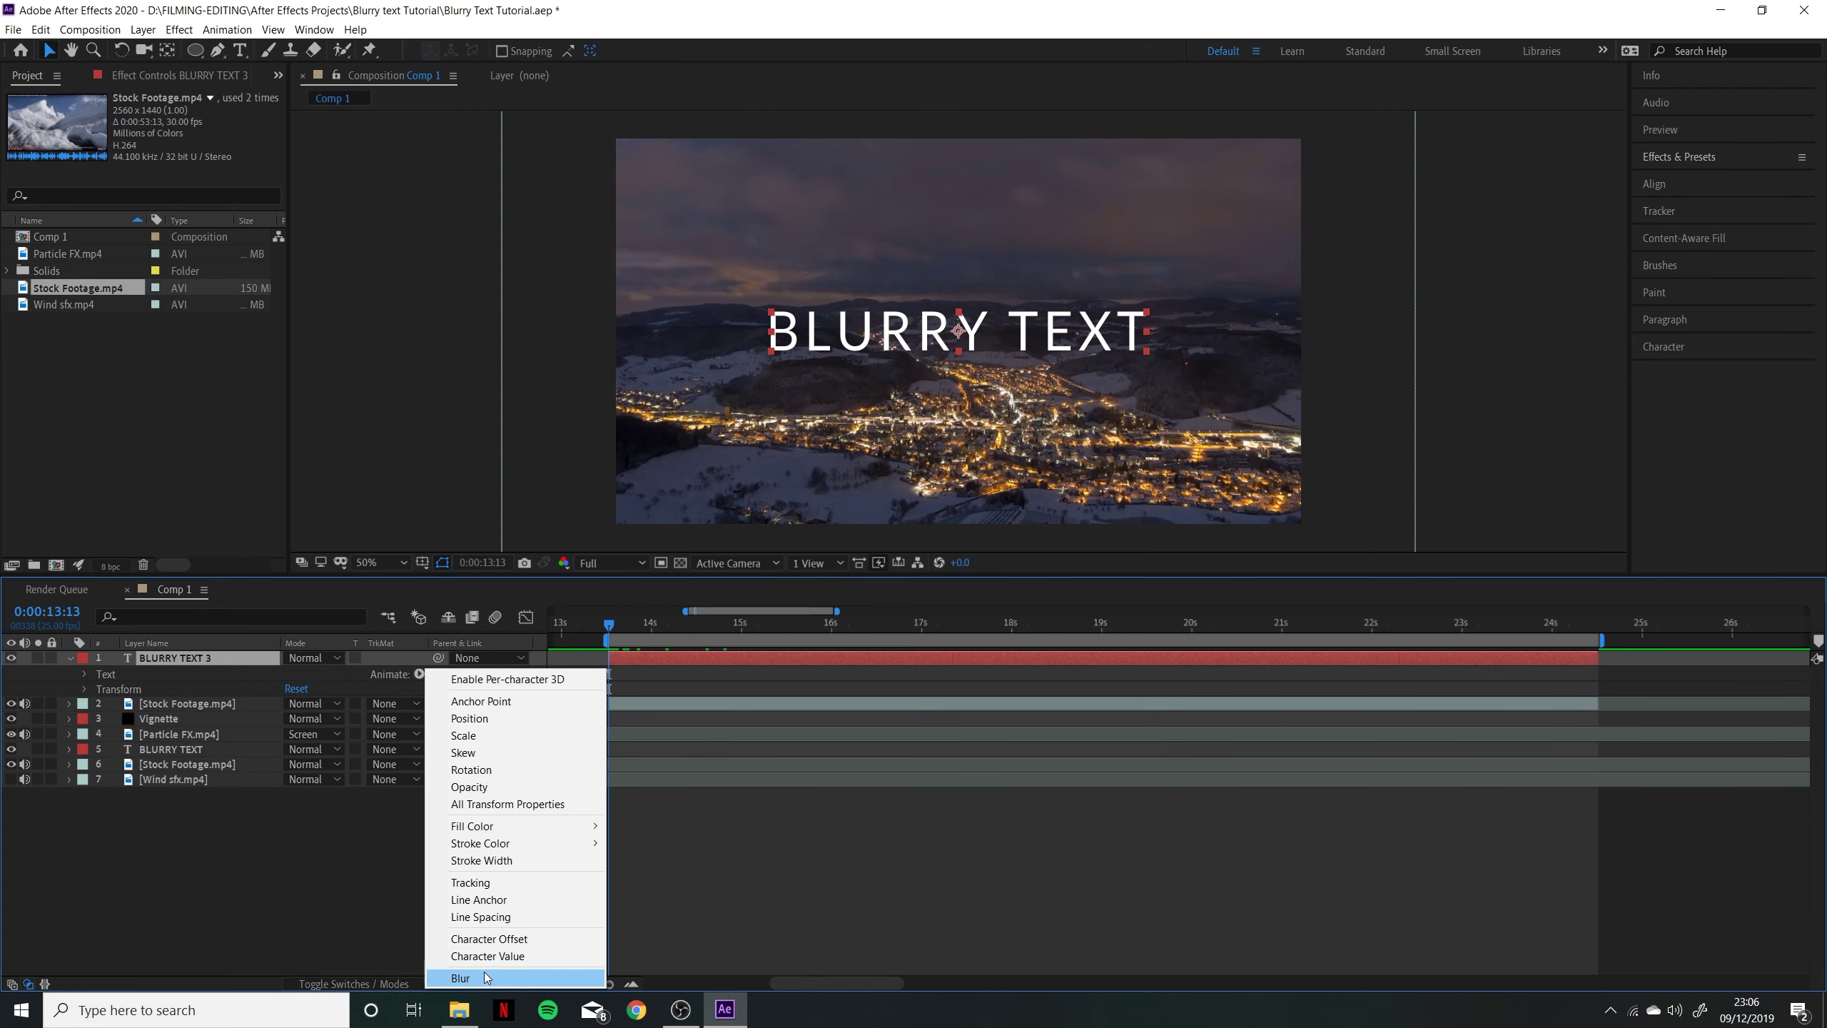
click(485, 976)
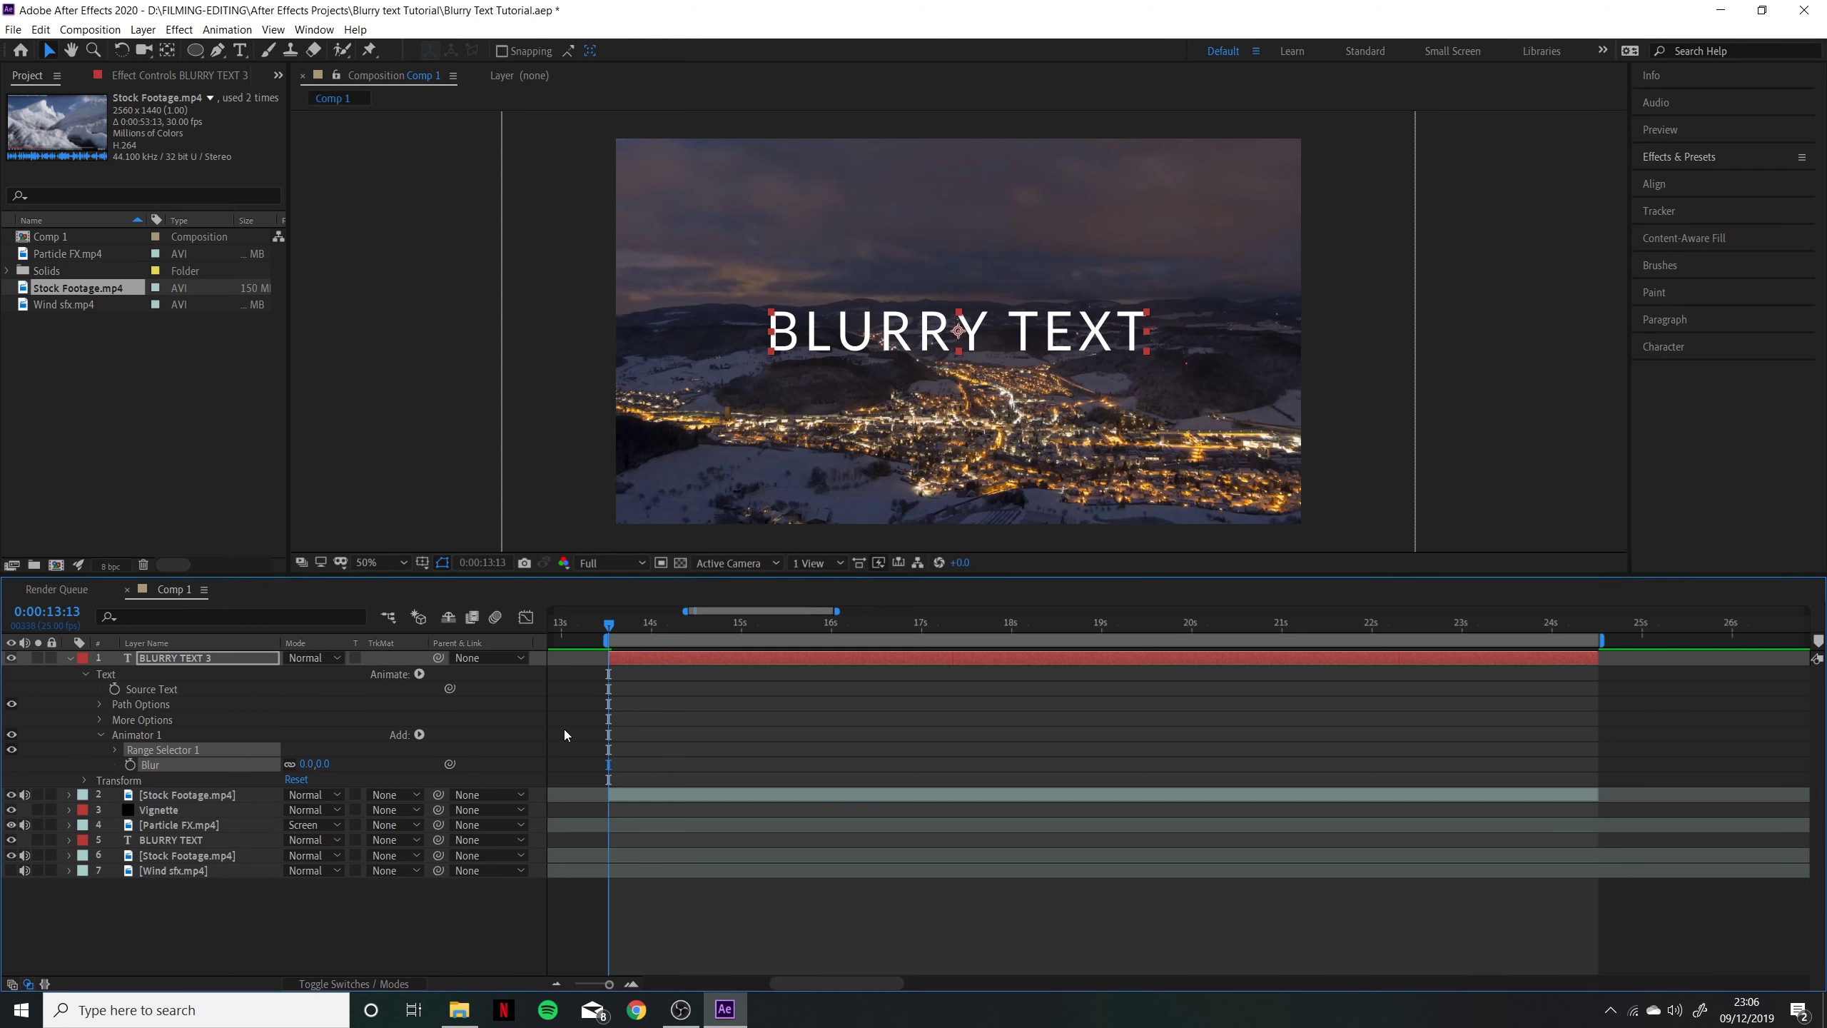
Set the Blur amount of Animator 1 to 55 and add an Opacity property to the same animator
click(304, 765)
text(55)
key(Return)
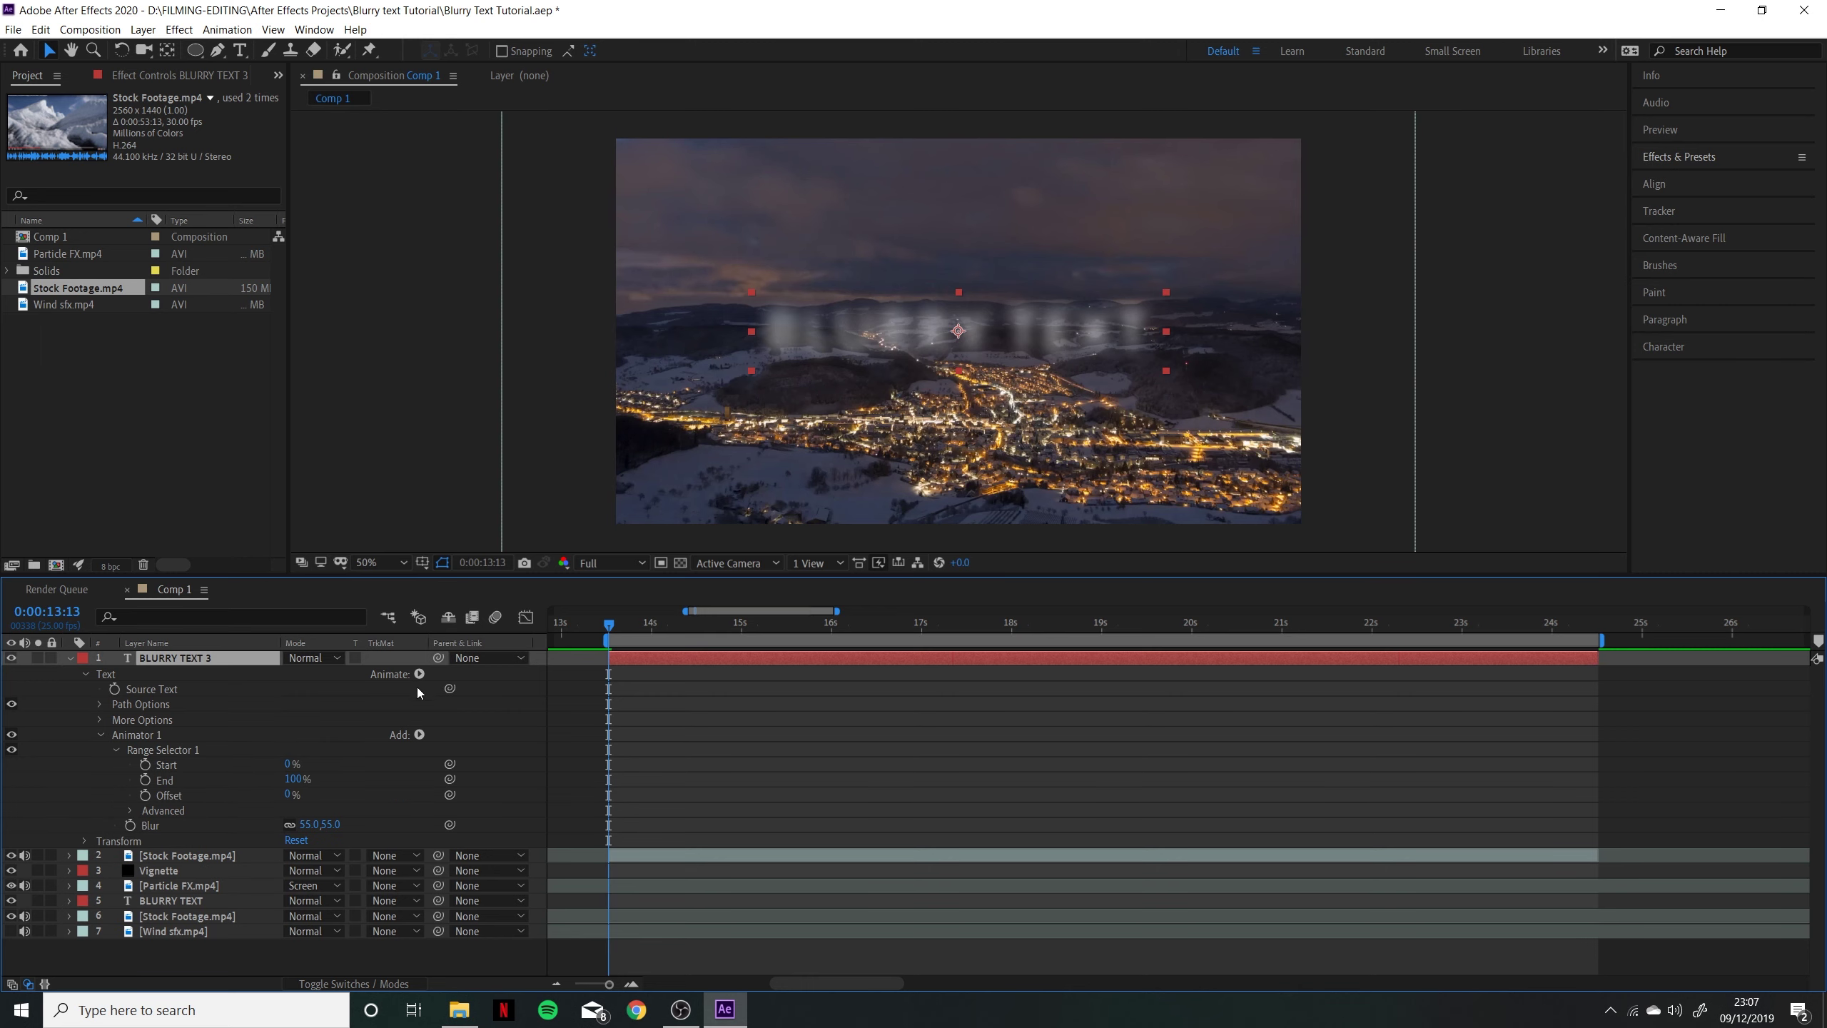
click(416, 685)
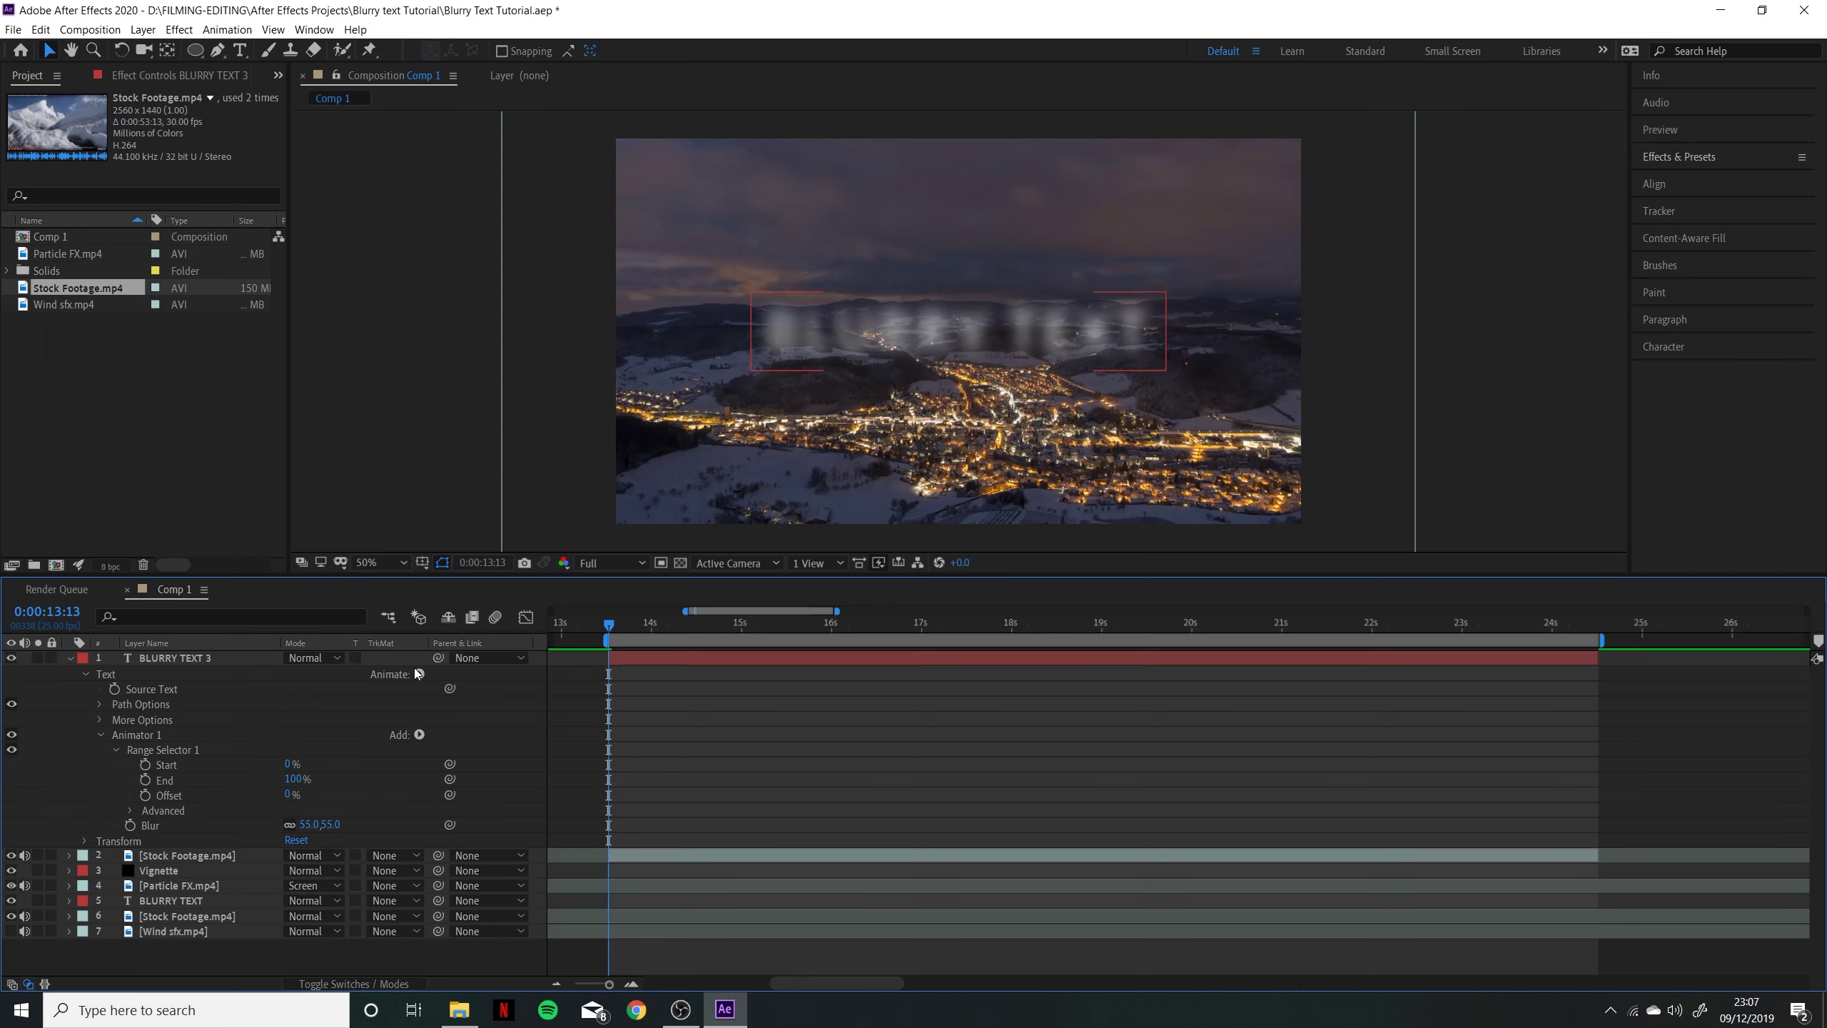
click(422, 738)
mouse_move(427, 740)
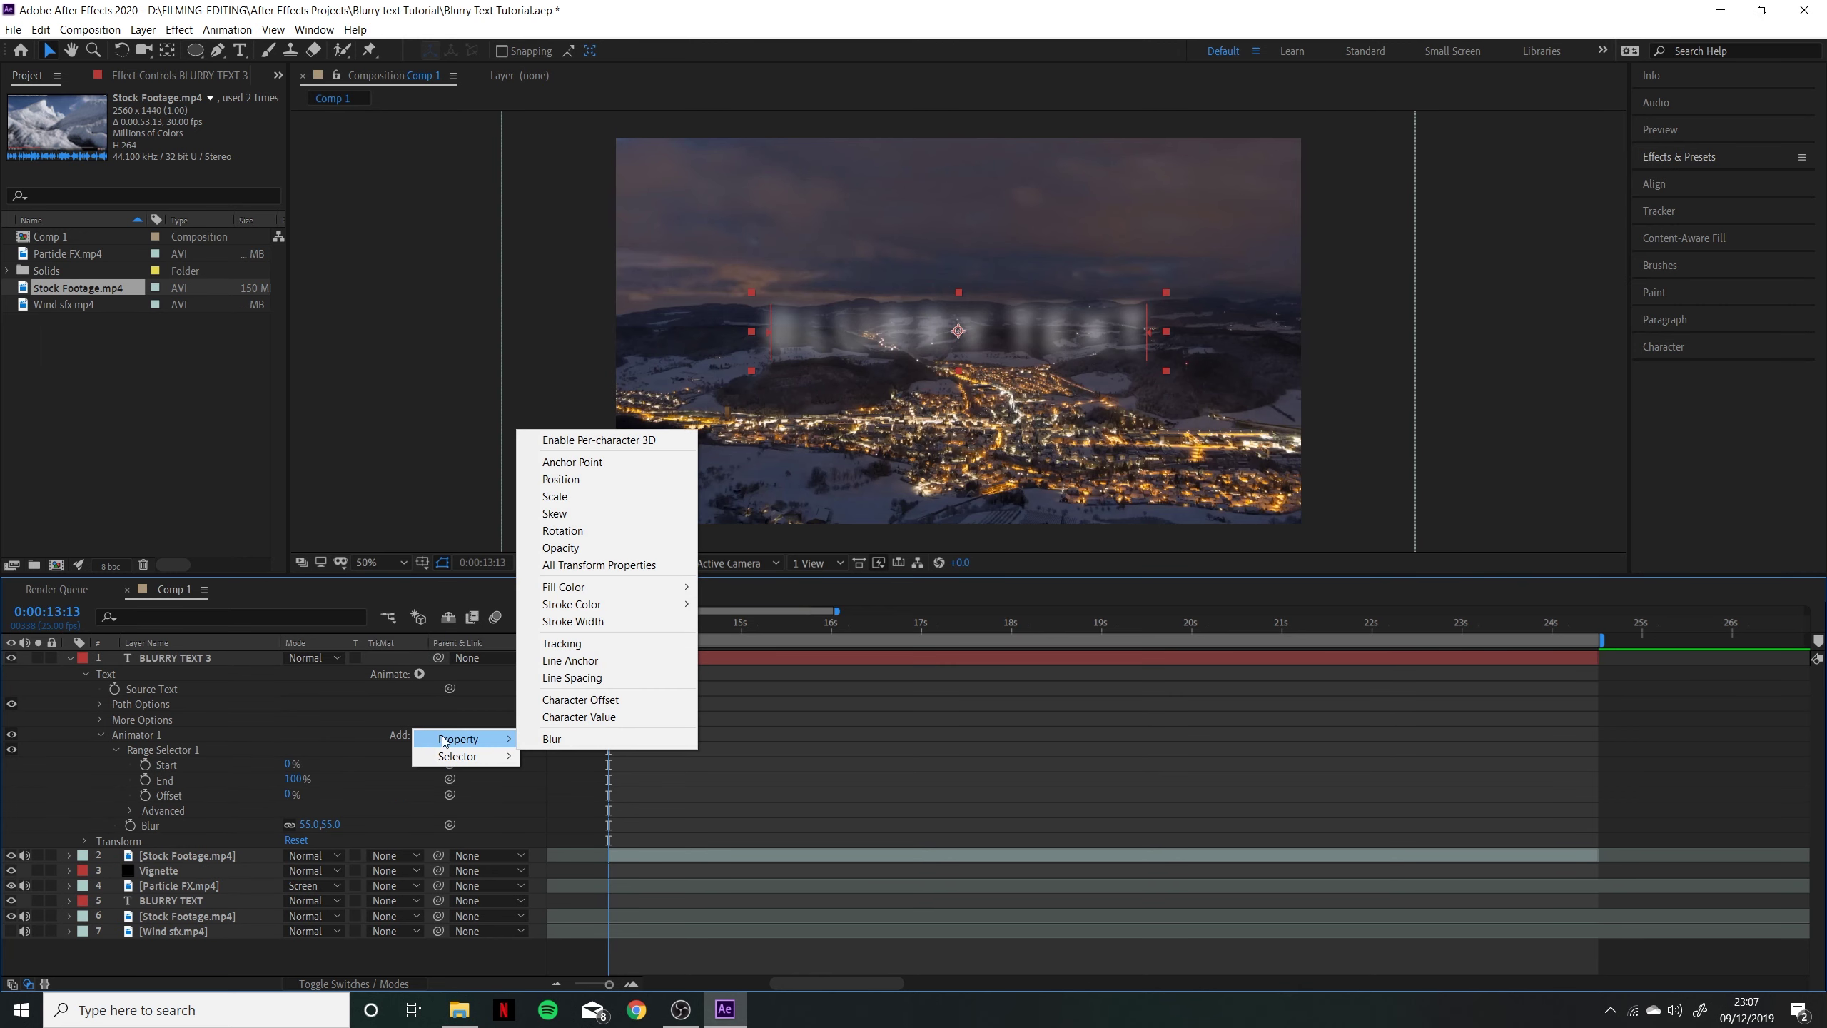
click(588, 546)
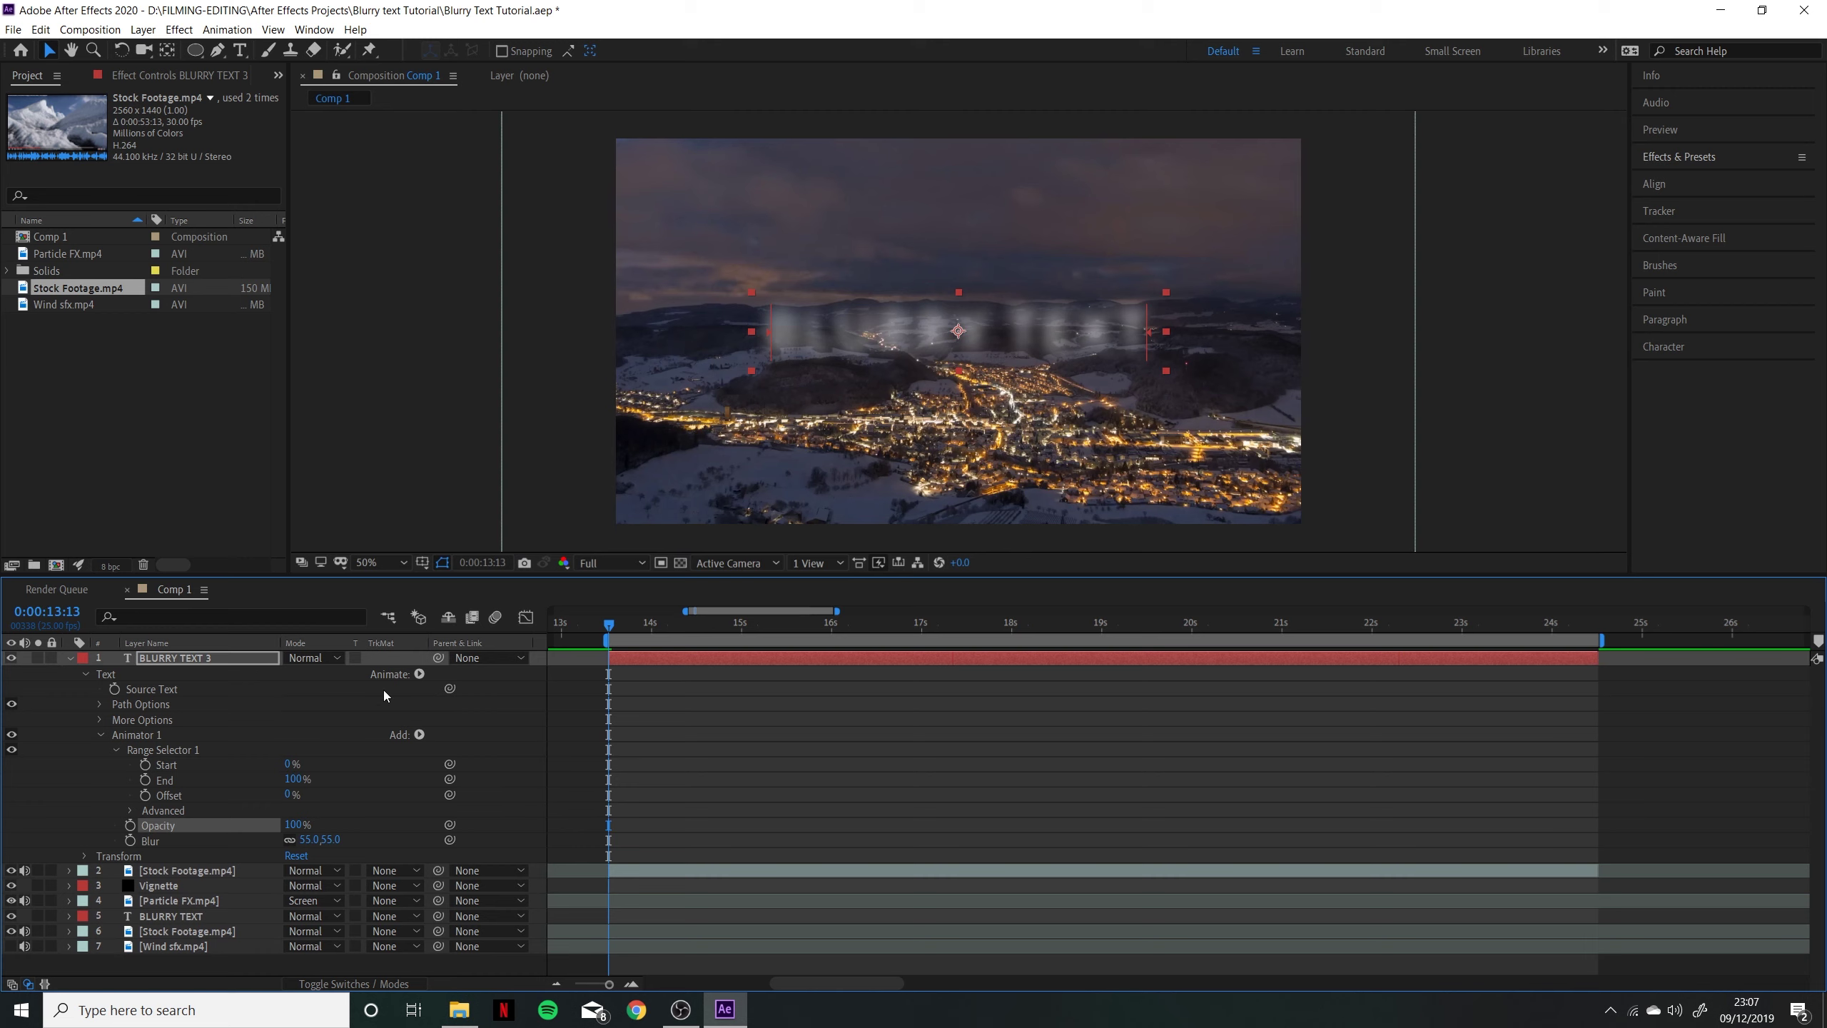
click(146, 736)
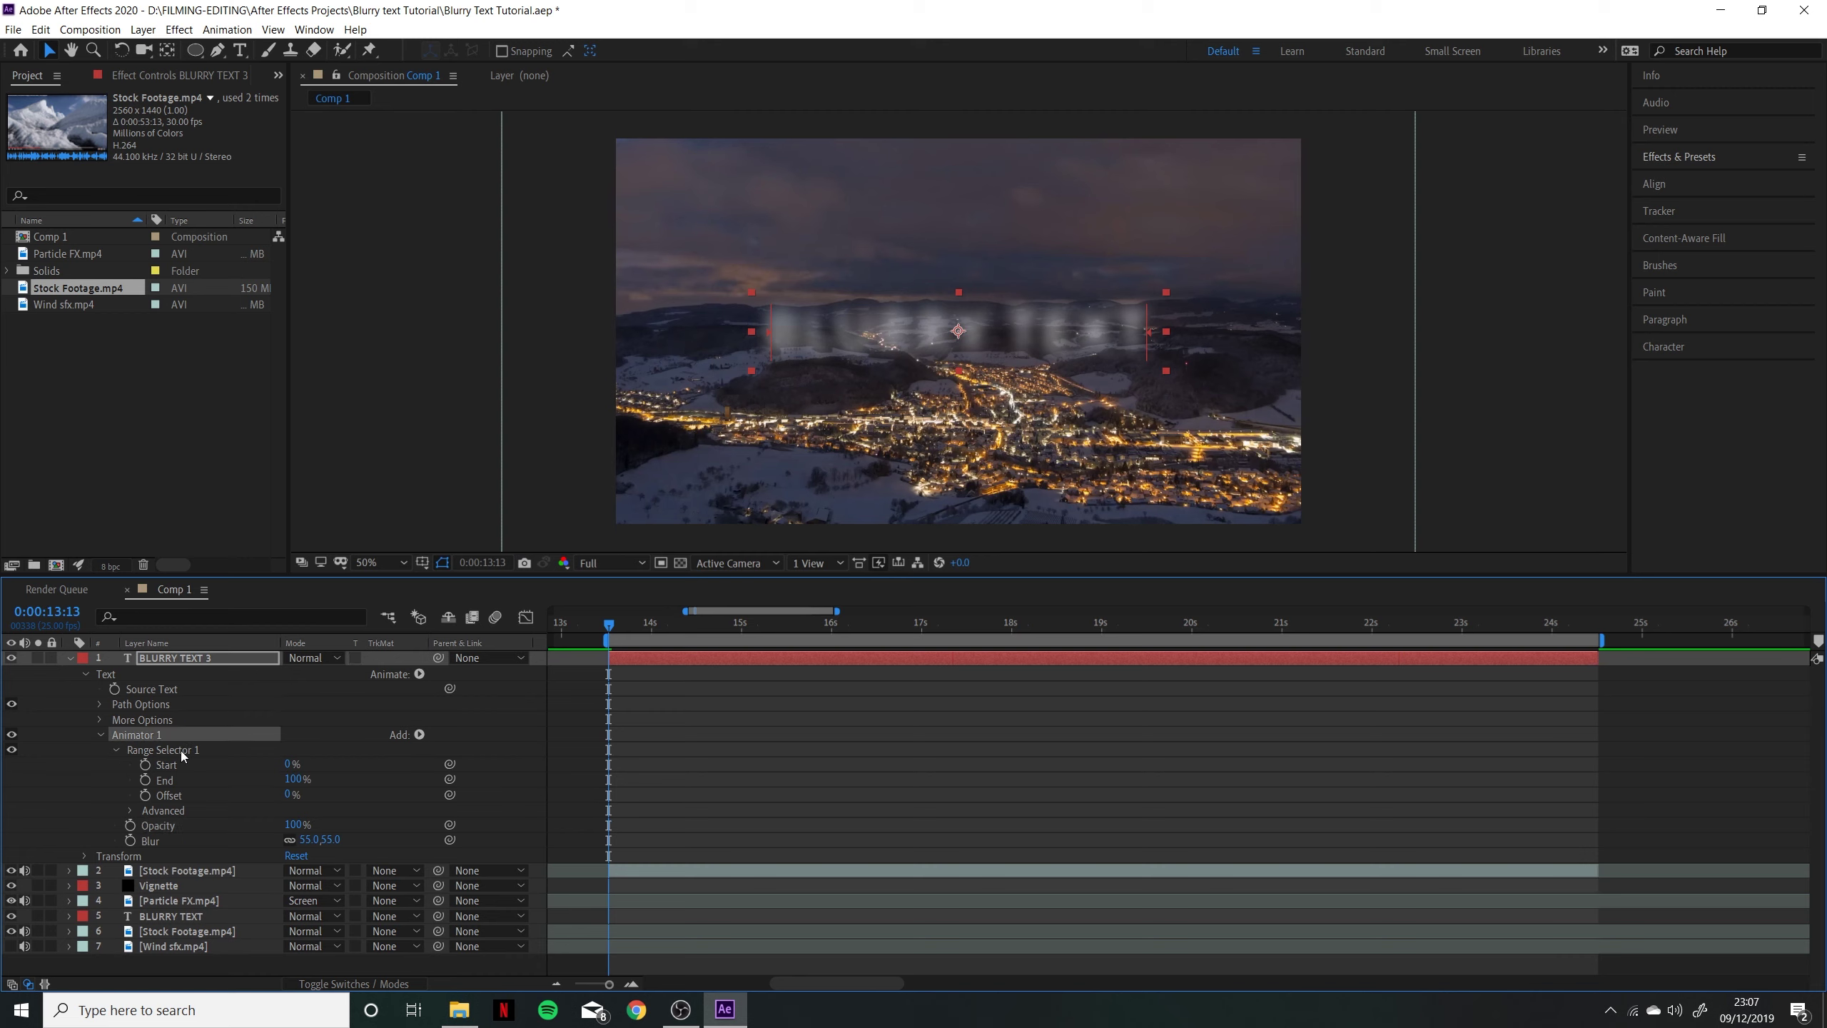
click(419, 735)
mouse_move(461, 740)
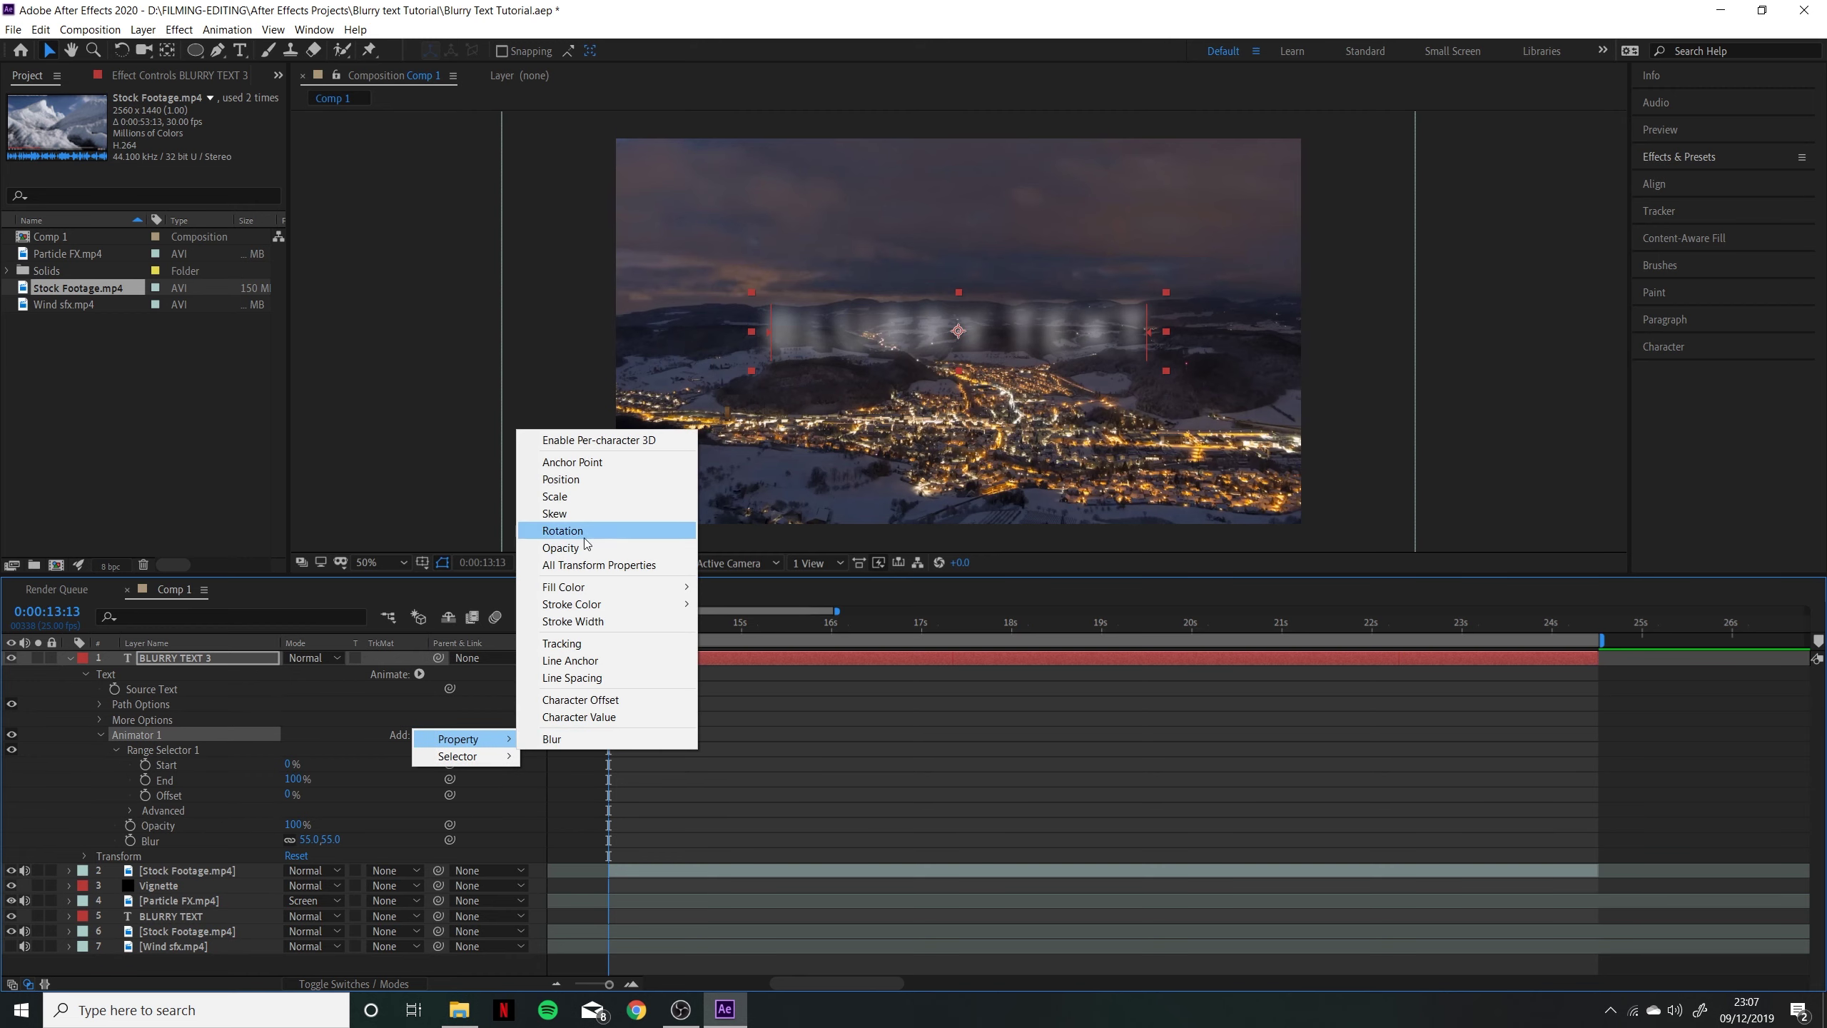
click(175, 826)
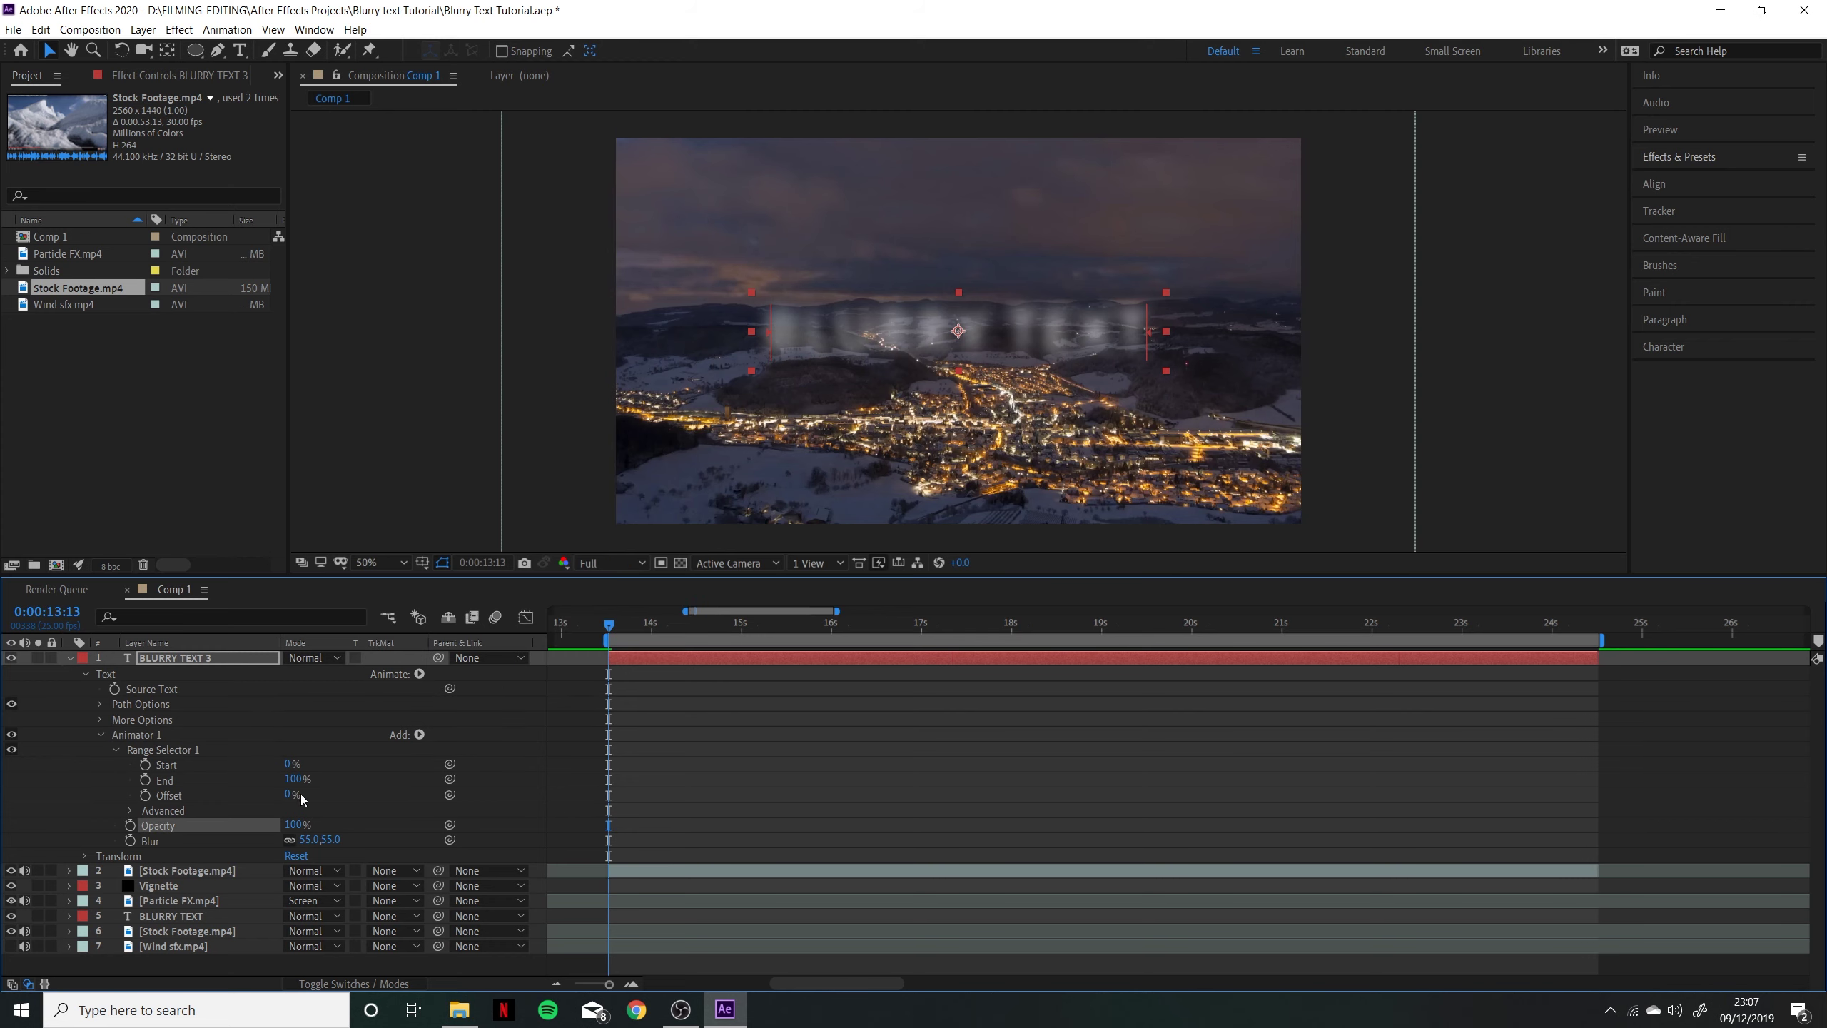
click(369, 814)
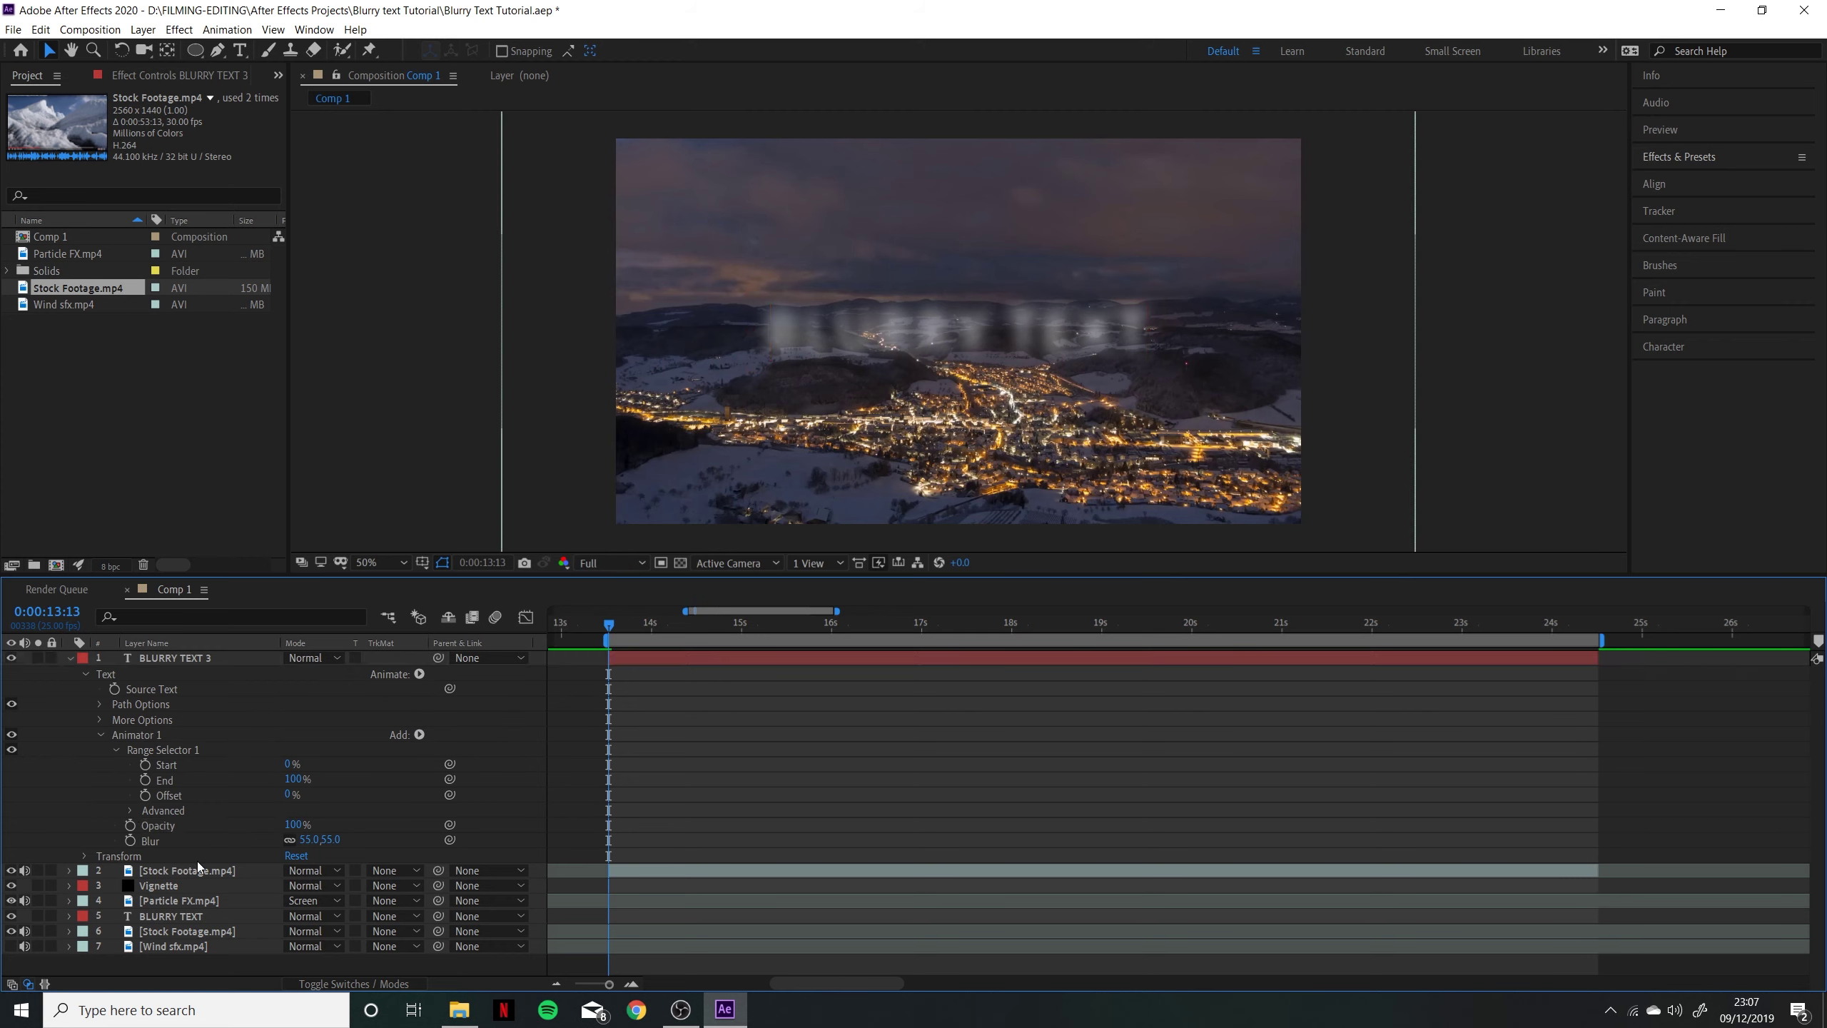
click(199, 779)
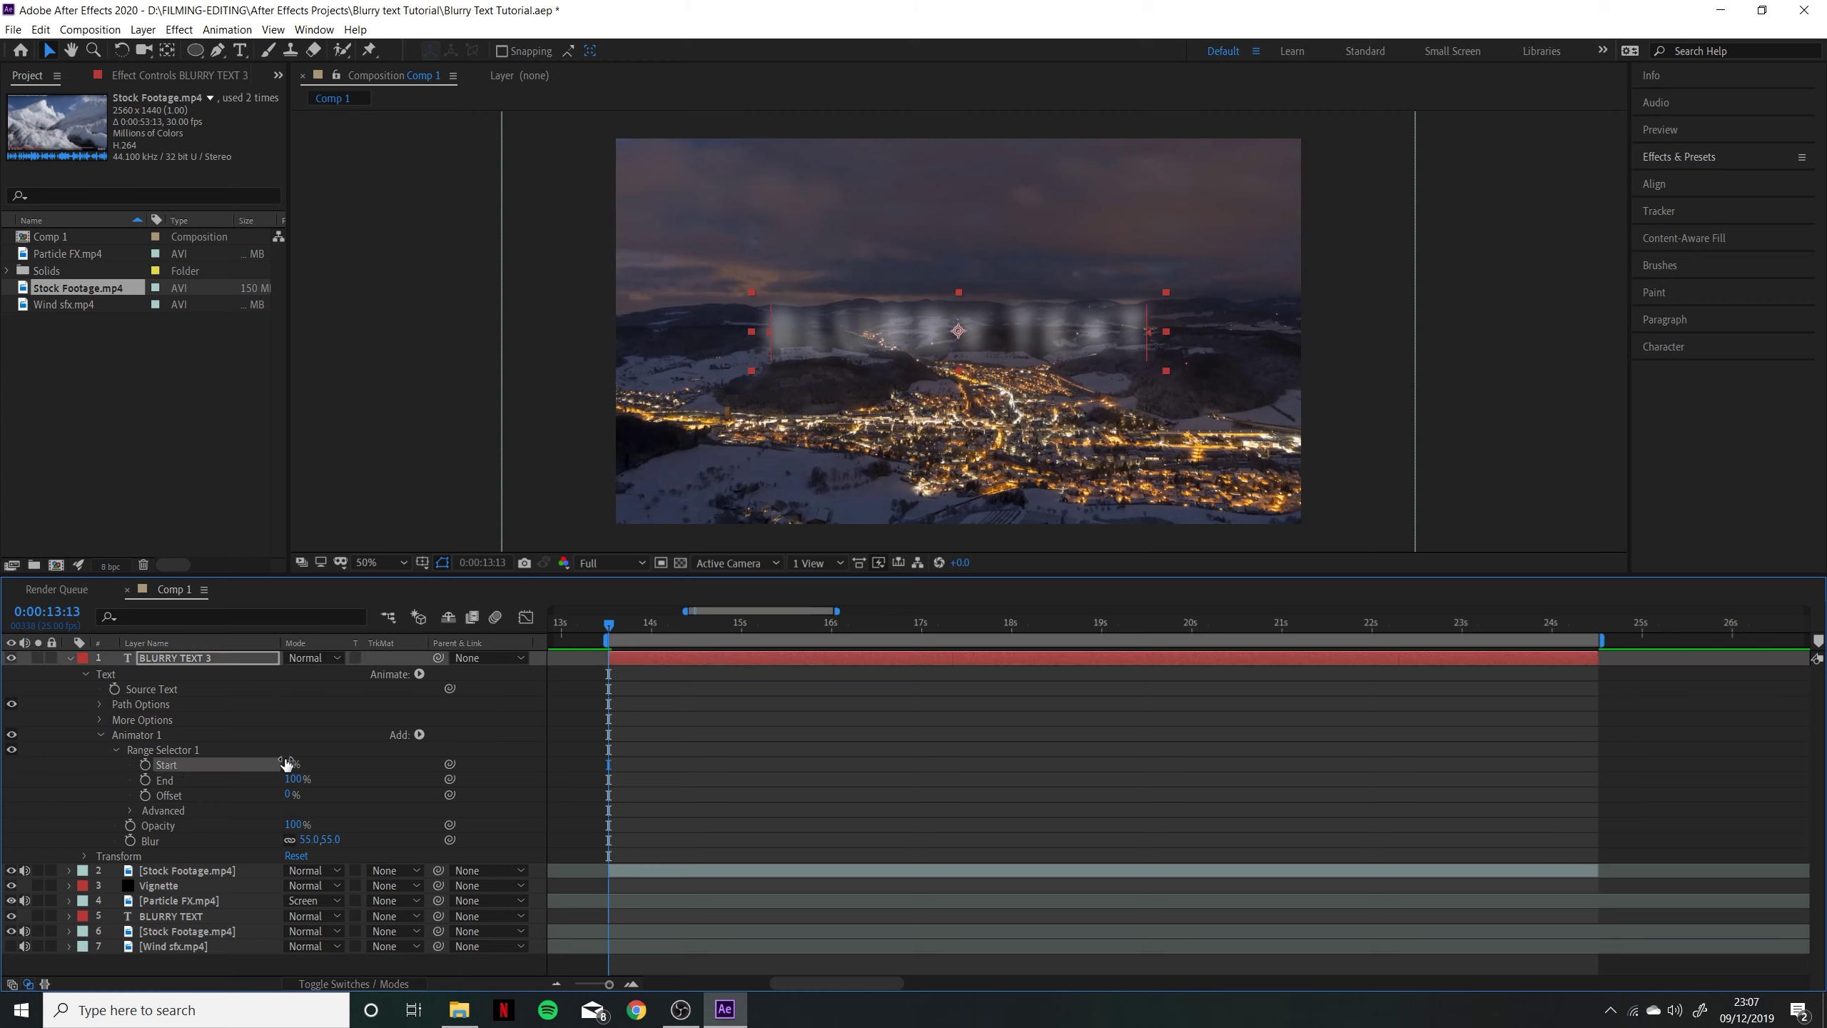
click(195, 796)
click(189, 765)
click(189, 779)
click(192, 793)
click(190, 766)
click(192, 781)
click(194, 795)
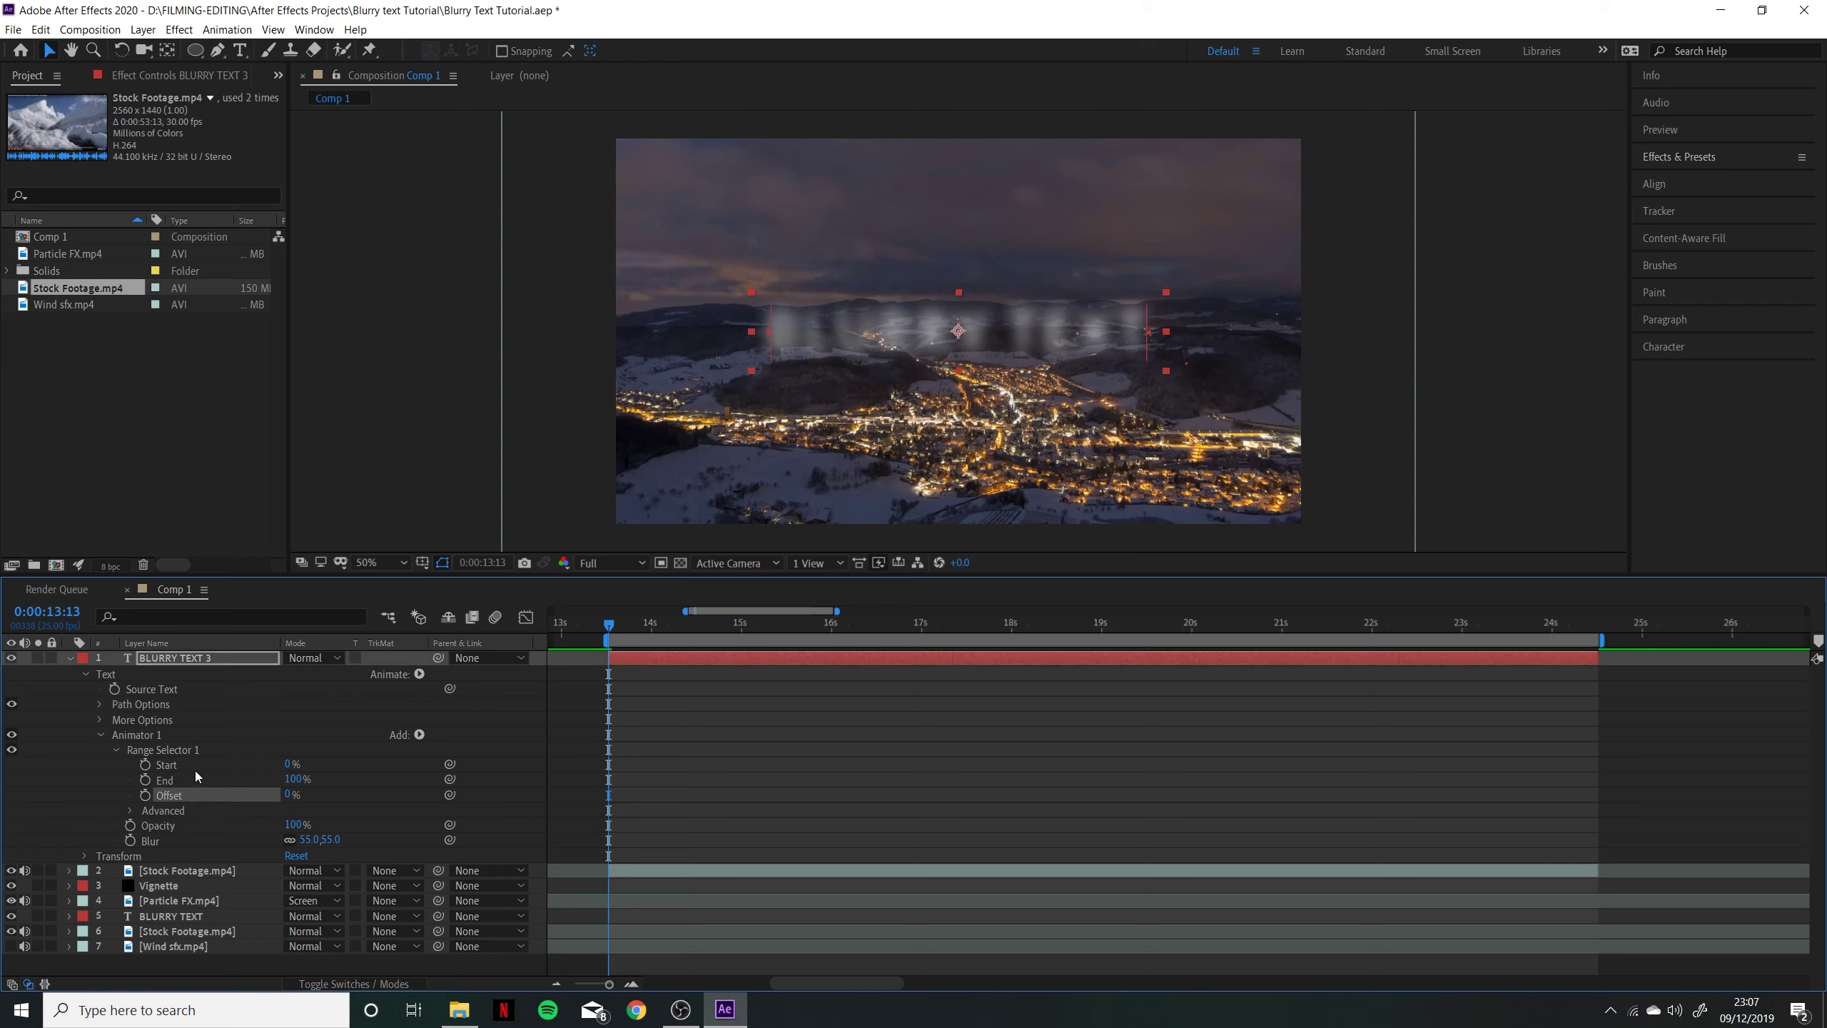
click(194, 767)
Try out Range Selector 1 by scrubbing its Start value, and set its Offset back to 0%
drag(288, 764, 243, 834)
click(288, 797)
text(0)
key(Return)
Set the Range Selector's Shape to Ramp Up and preview the blur sweep by scrubbing the Offset to -100% and back up to 13%
click(132, 811)
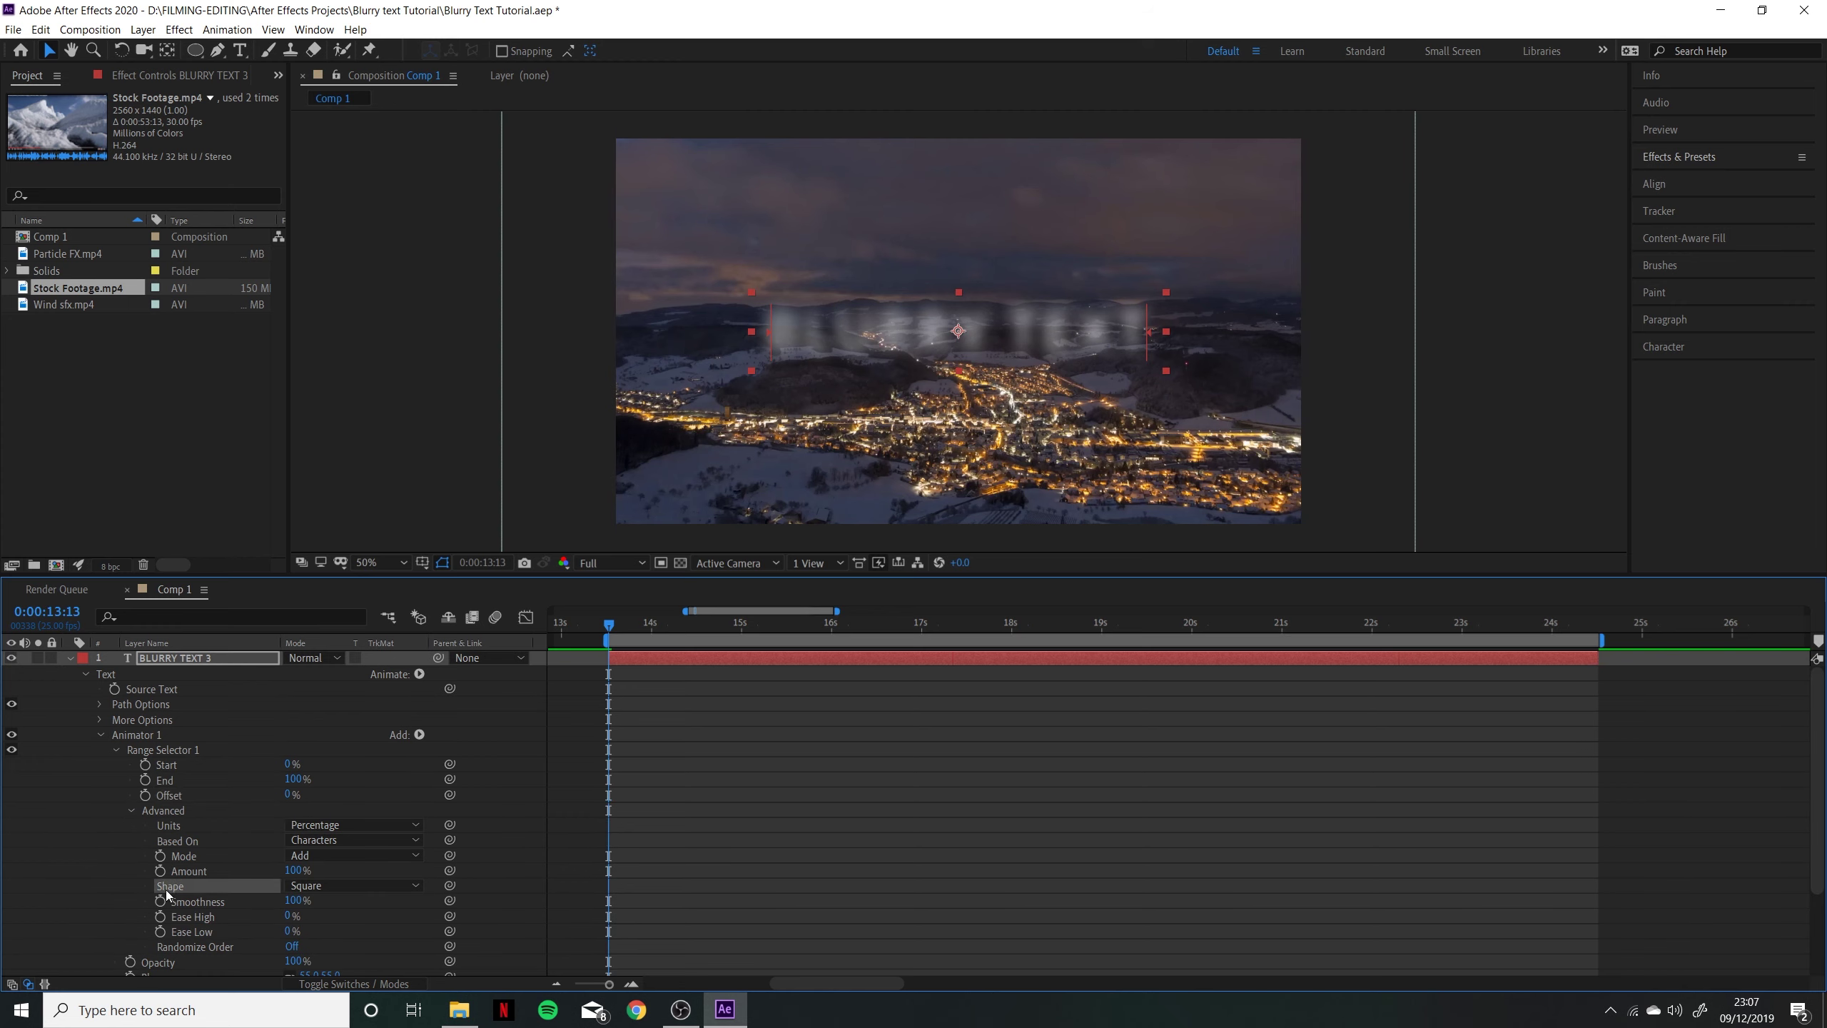
click(319, 887)
click(324, 799)
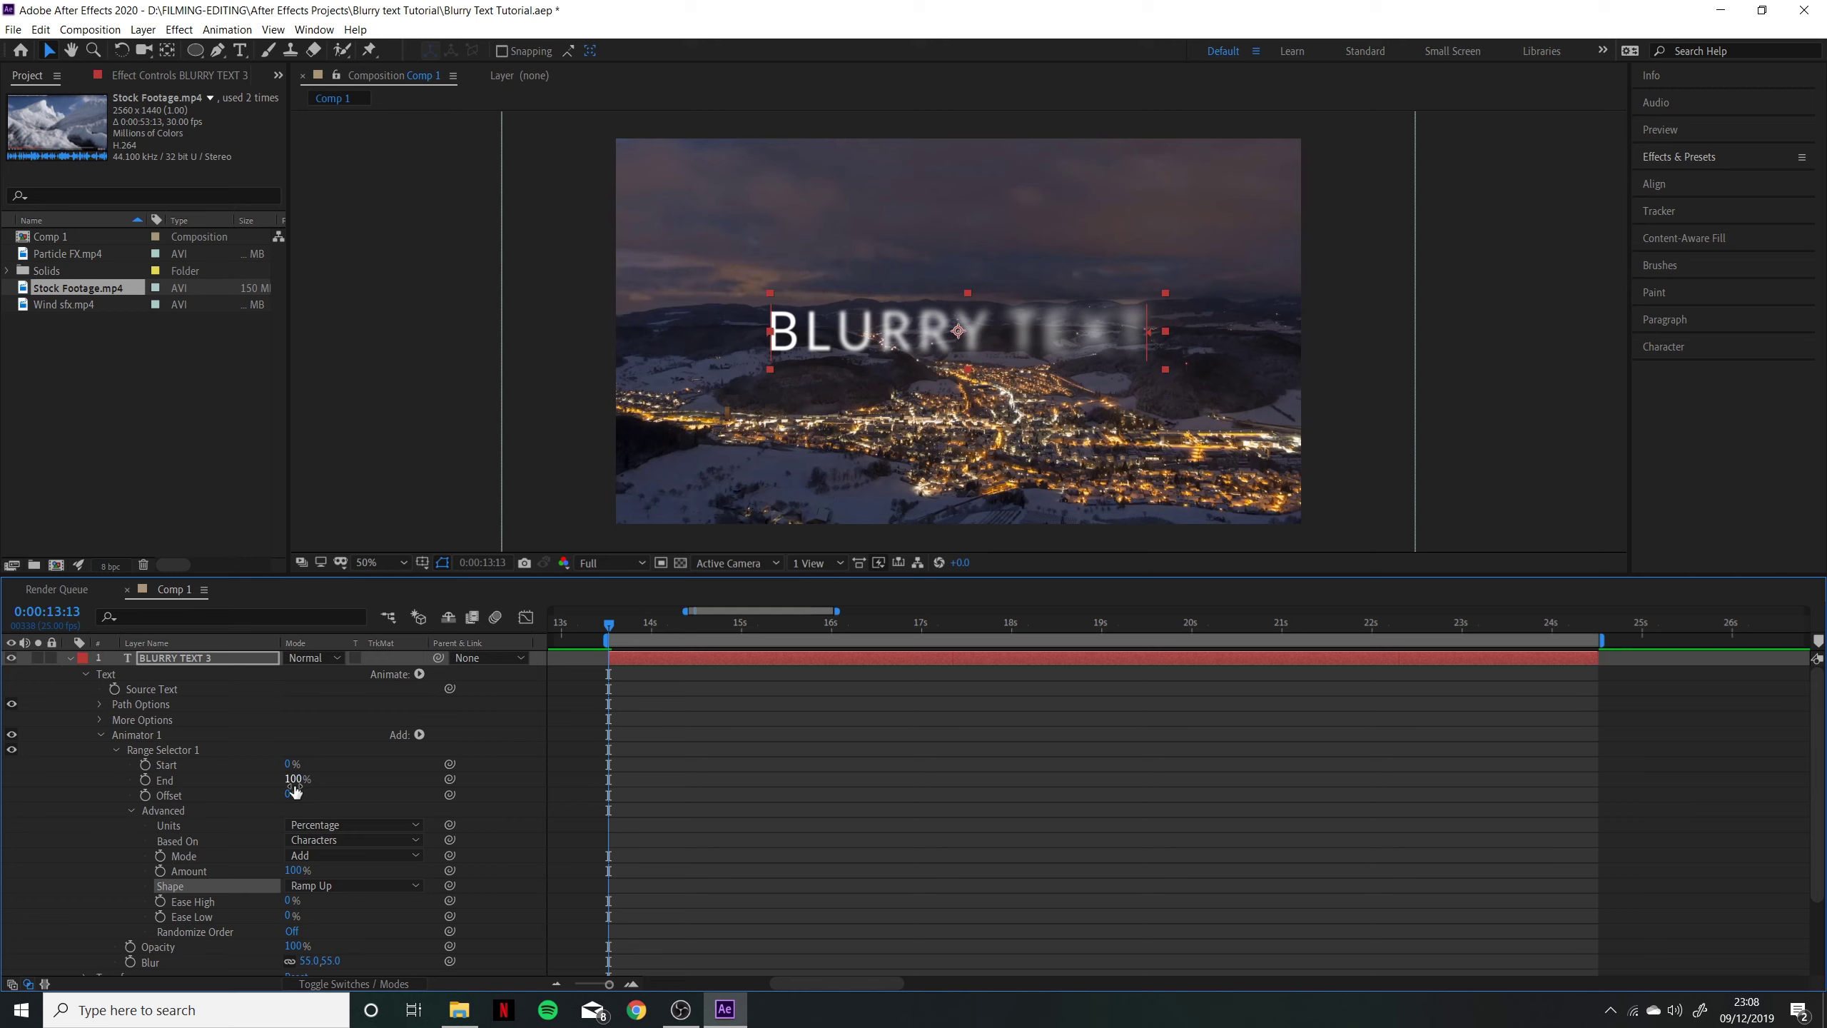
drag(299, 790, 166, 804)
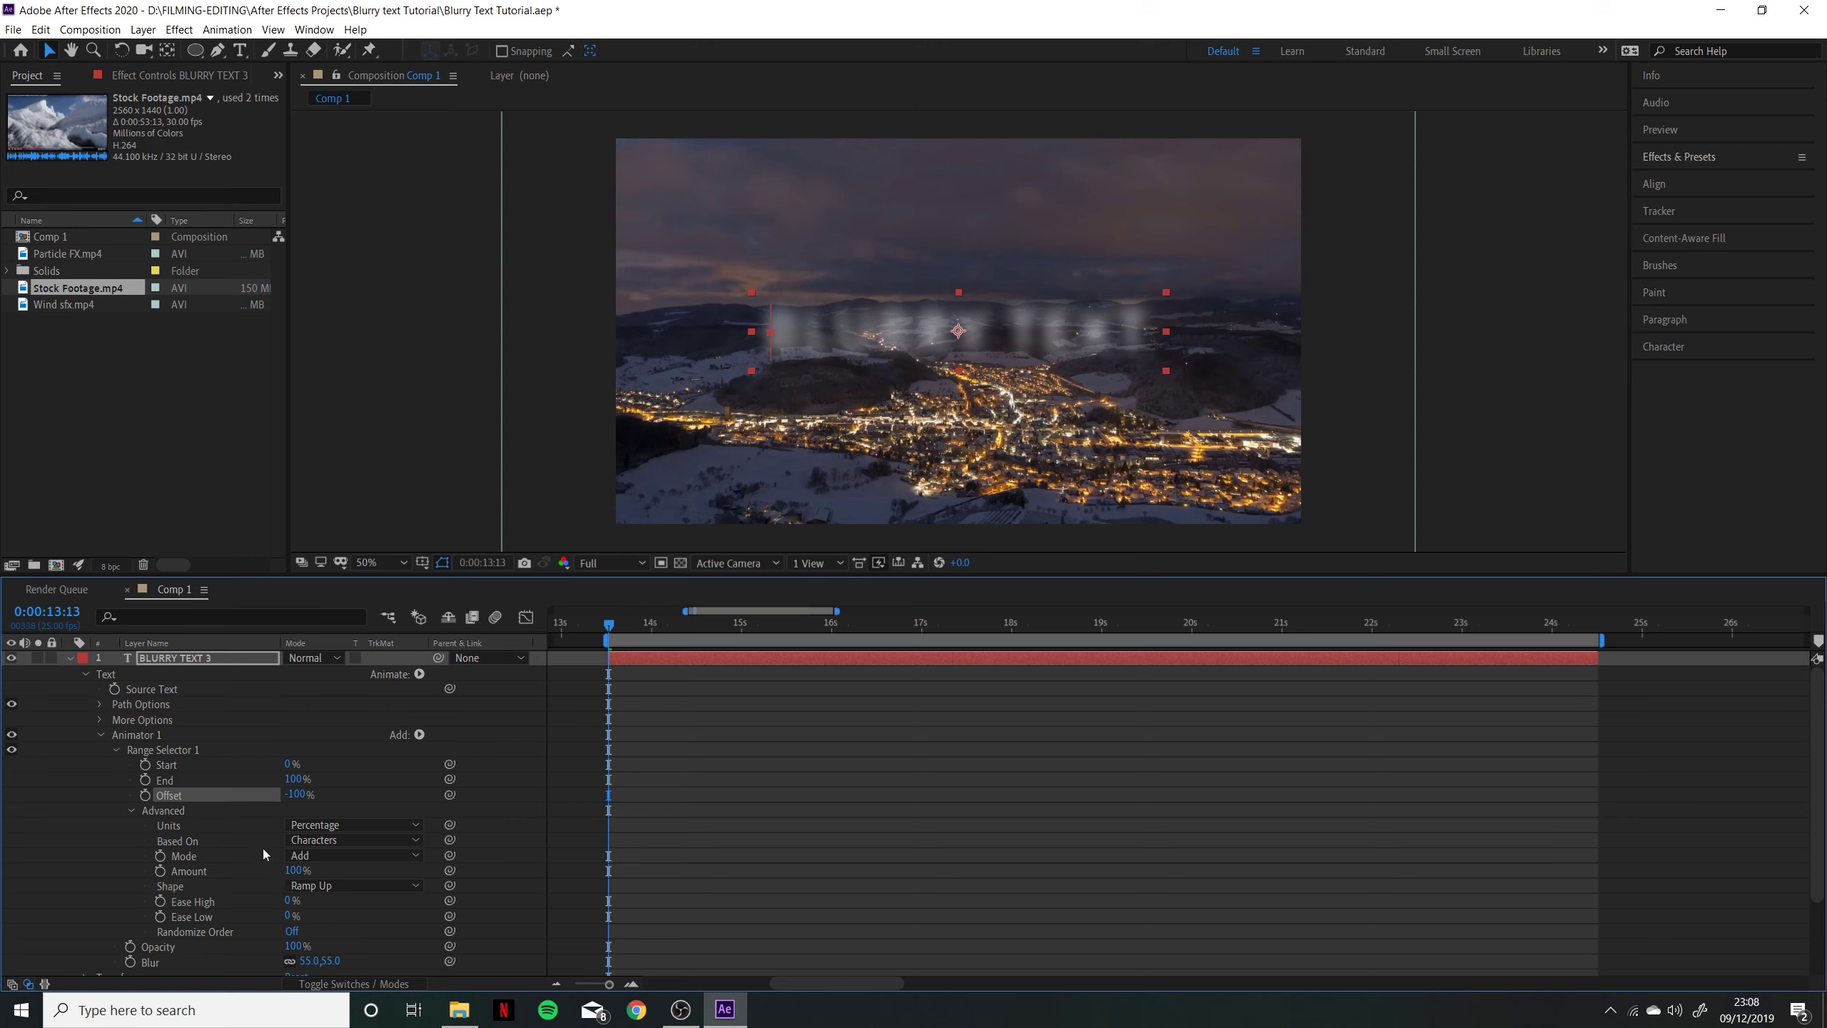
drag(301, 799, 419, 797)
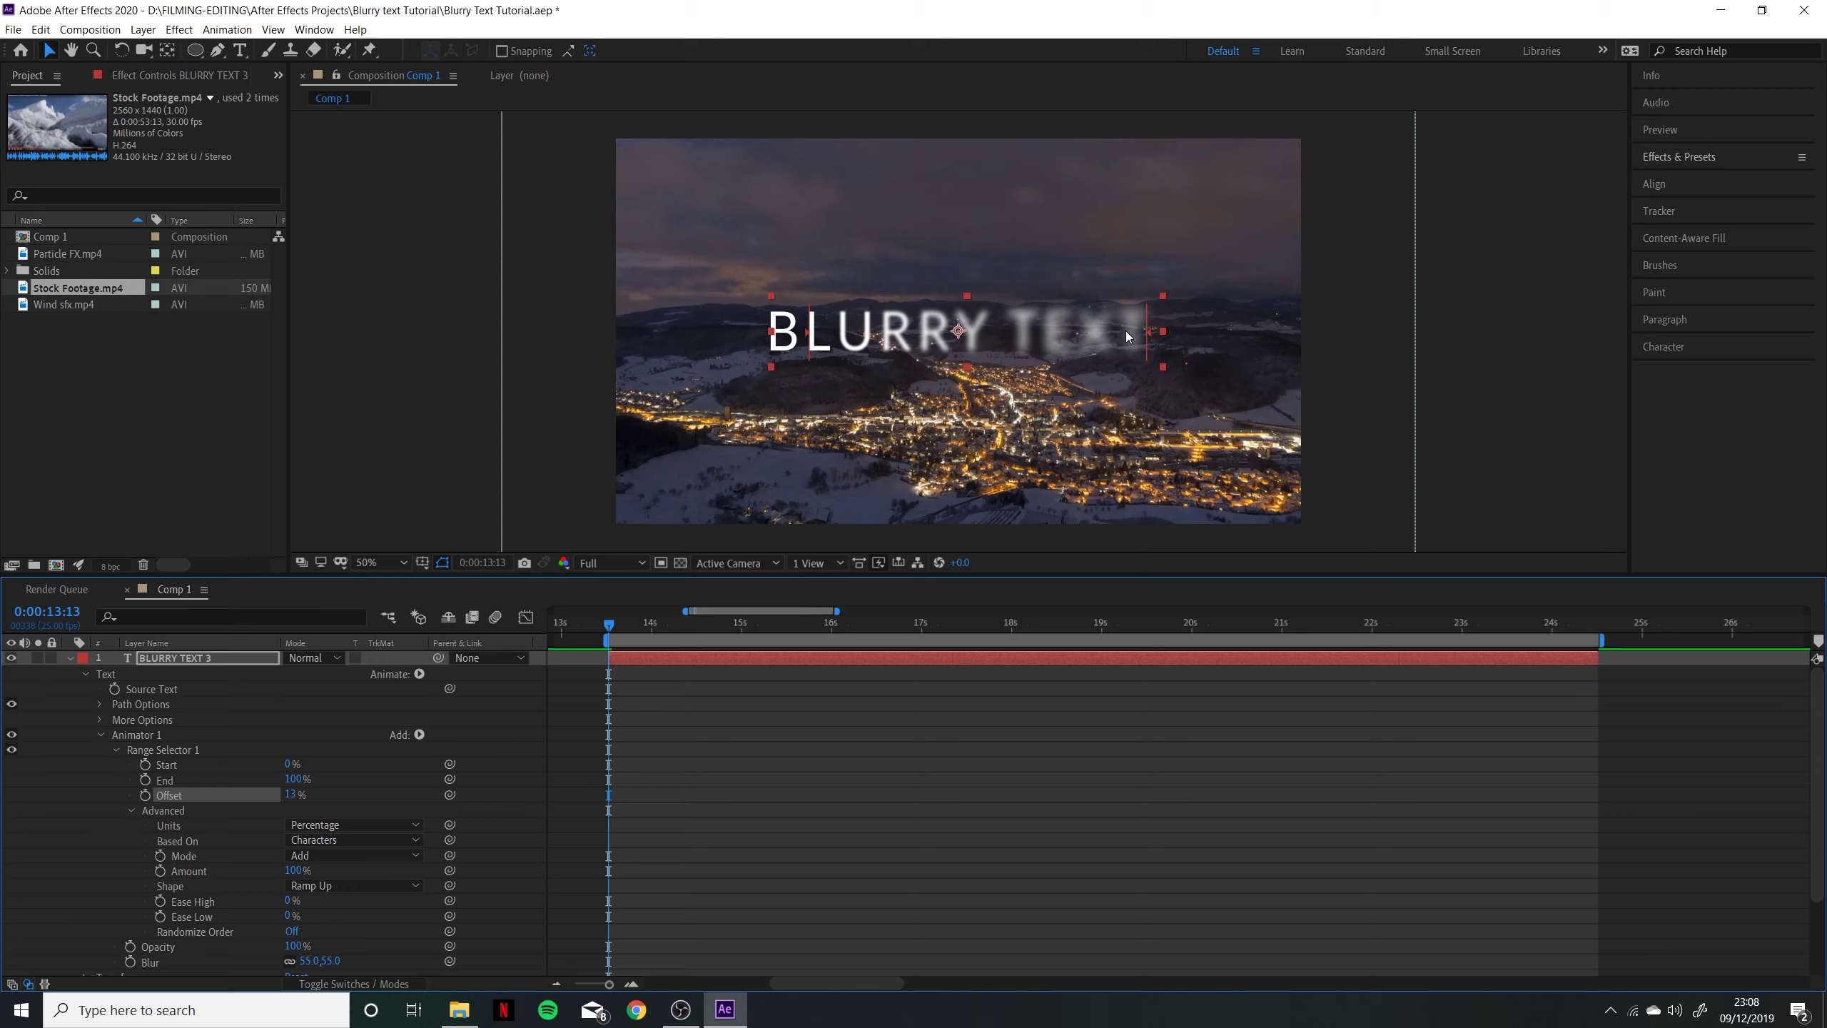
Turn on Randomize Order for Range Selector 1 and preview the letter order by scrubbing the Offset
click(292, 932)
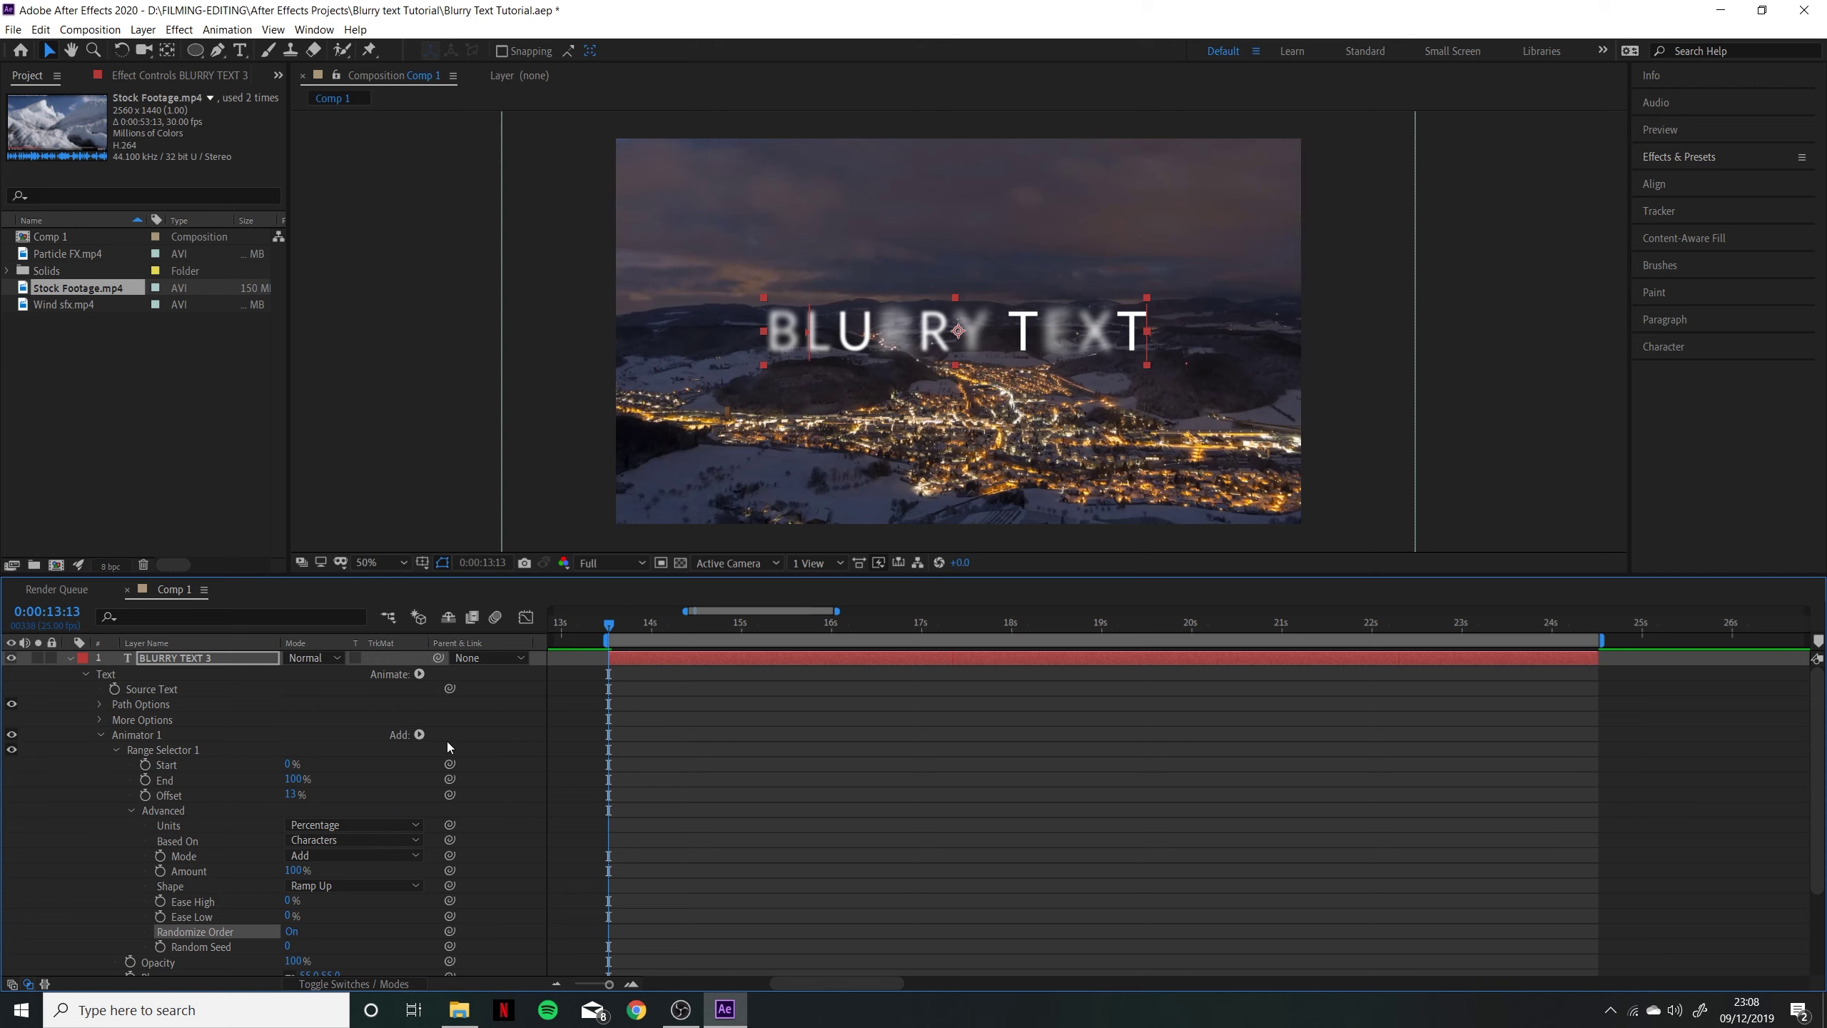
mouse_move(291, 793)
mouse_down()
mouse_move(371, 796)
mouse_move(302, 794)
mouse_move(346, 794)
mouse_move(317, 794)
mouse_up()
drag(259, 799, 299, 796)
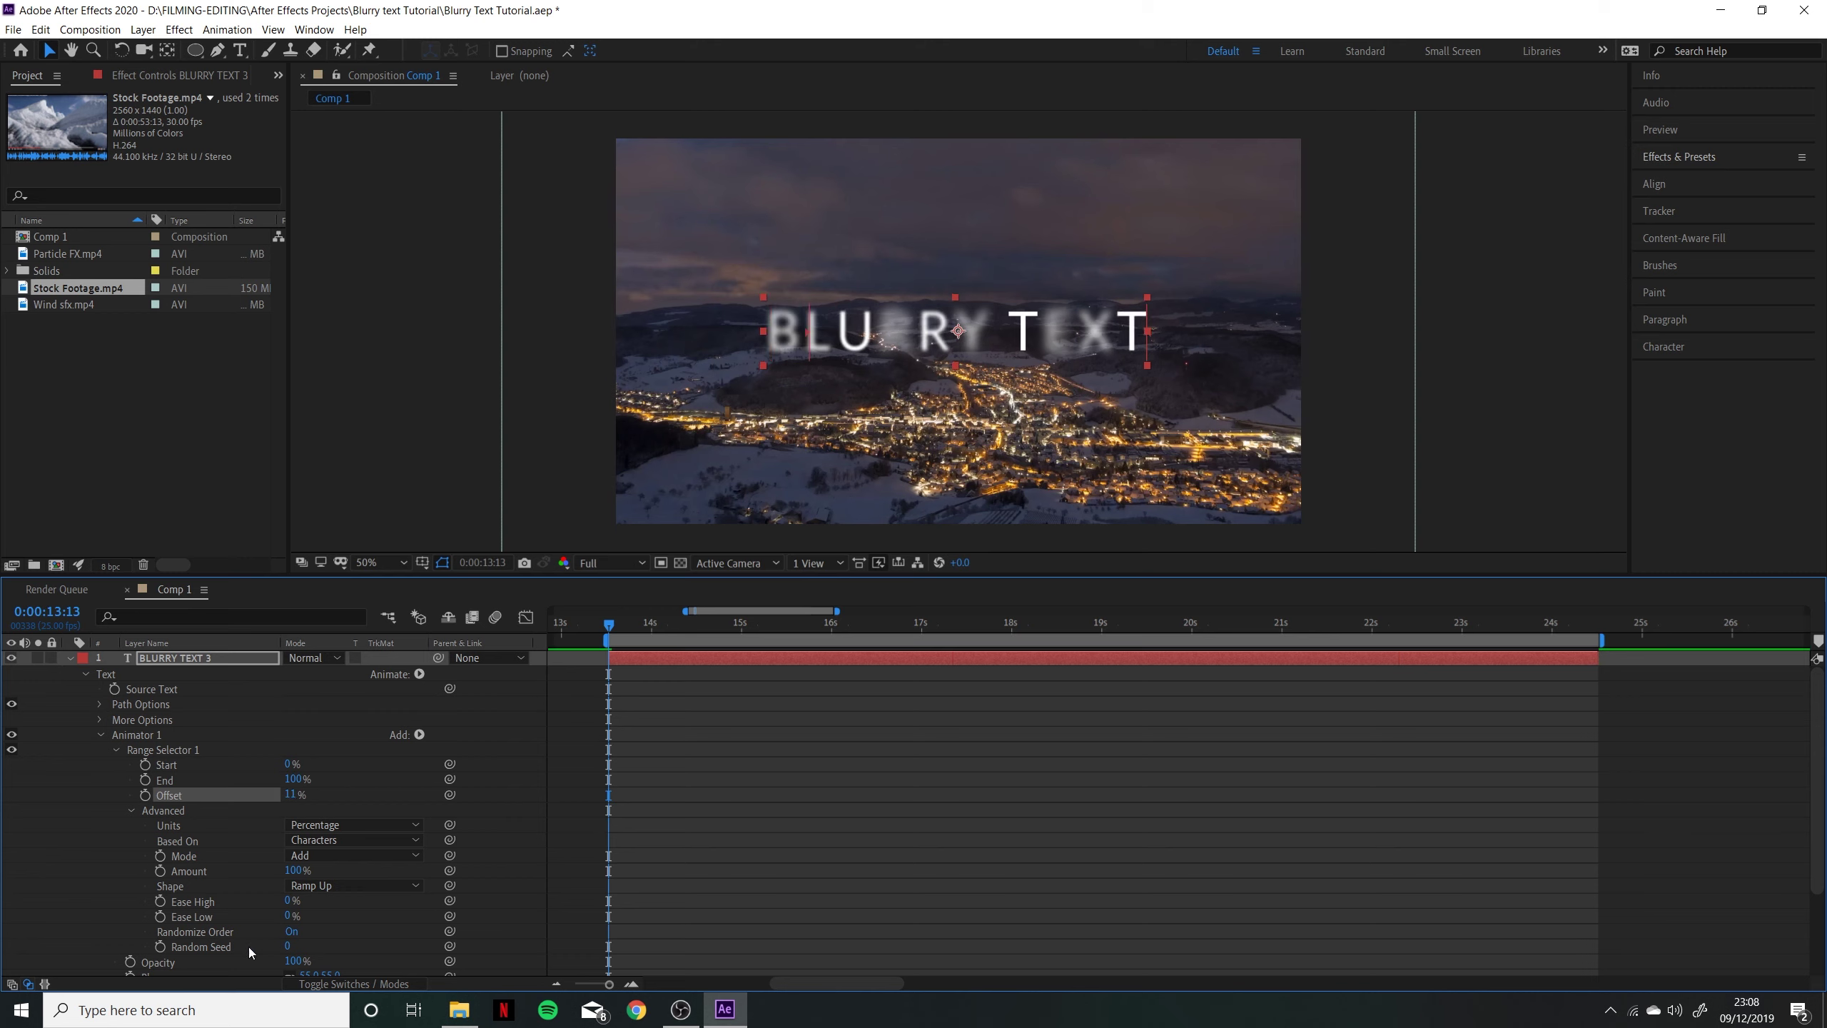
Try Random Seed values 4, 6 and 123 for the letter order, and return the seed to 0
click(290, 947)
text(4)
key(Return)
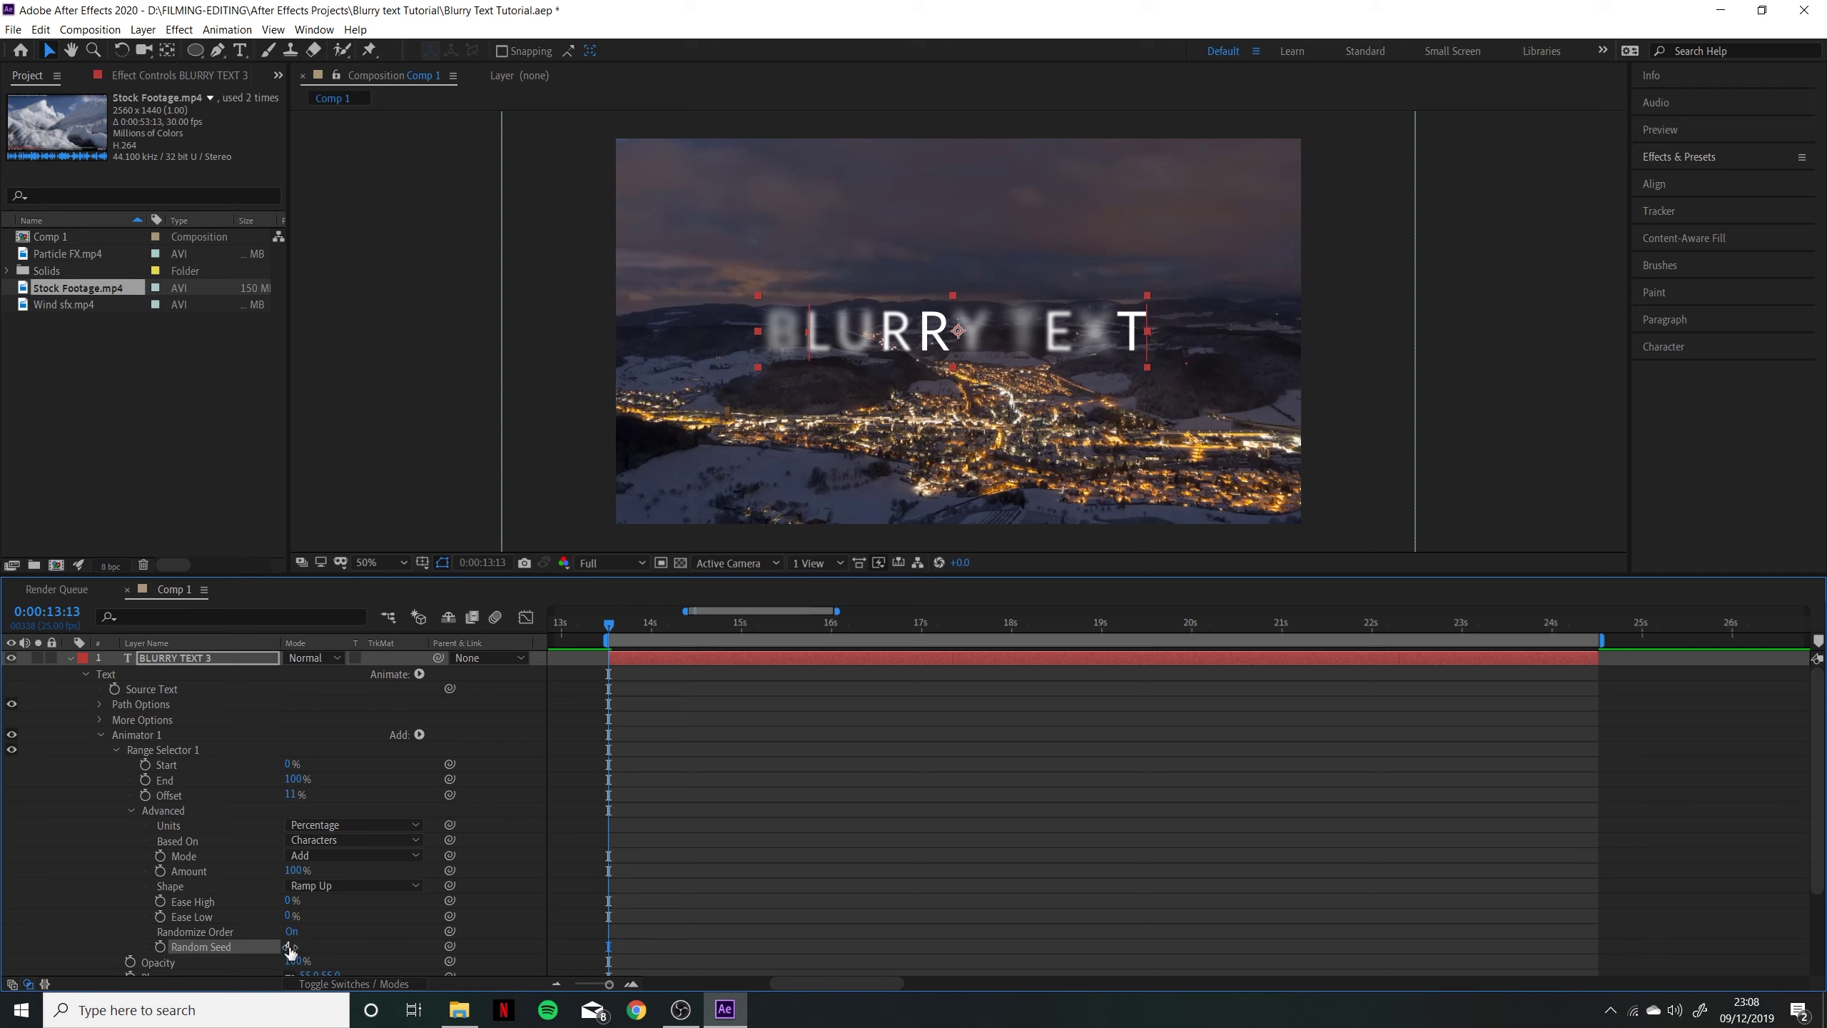
text(6)
key(Return)
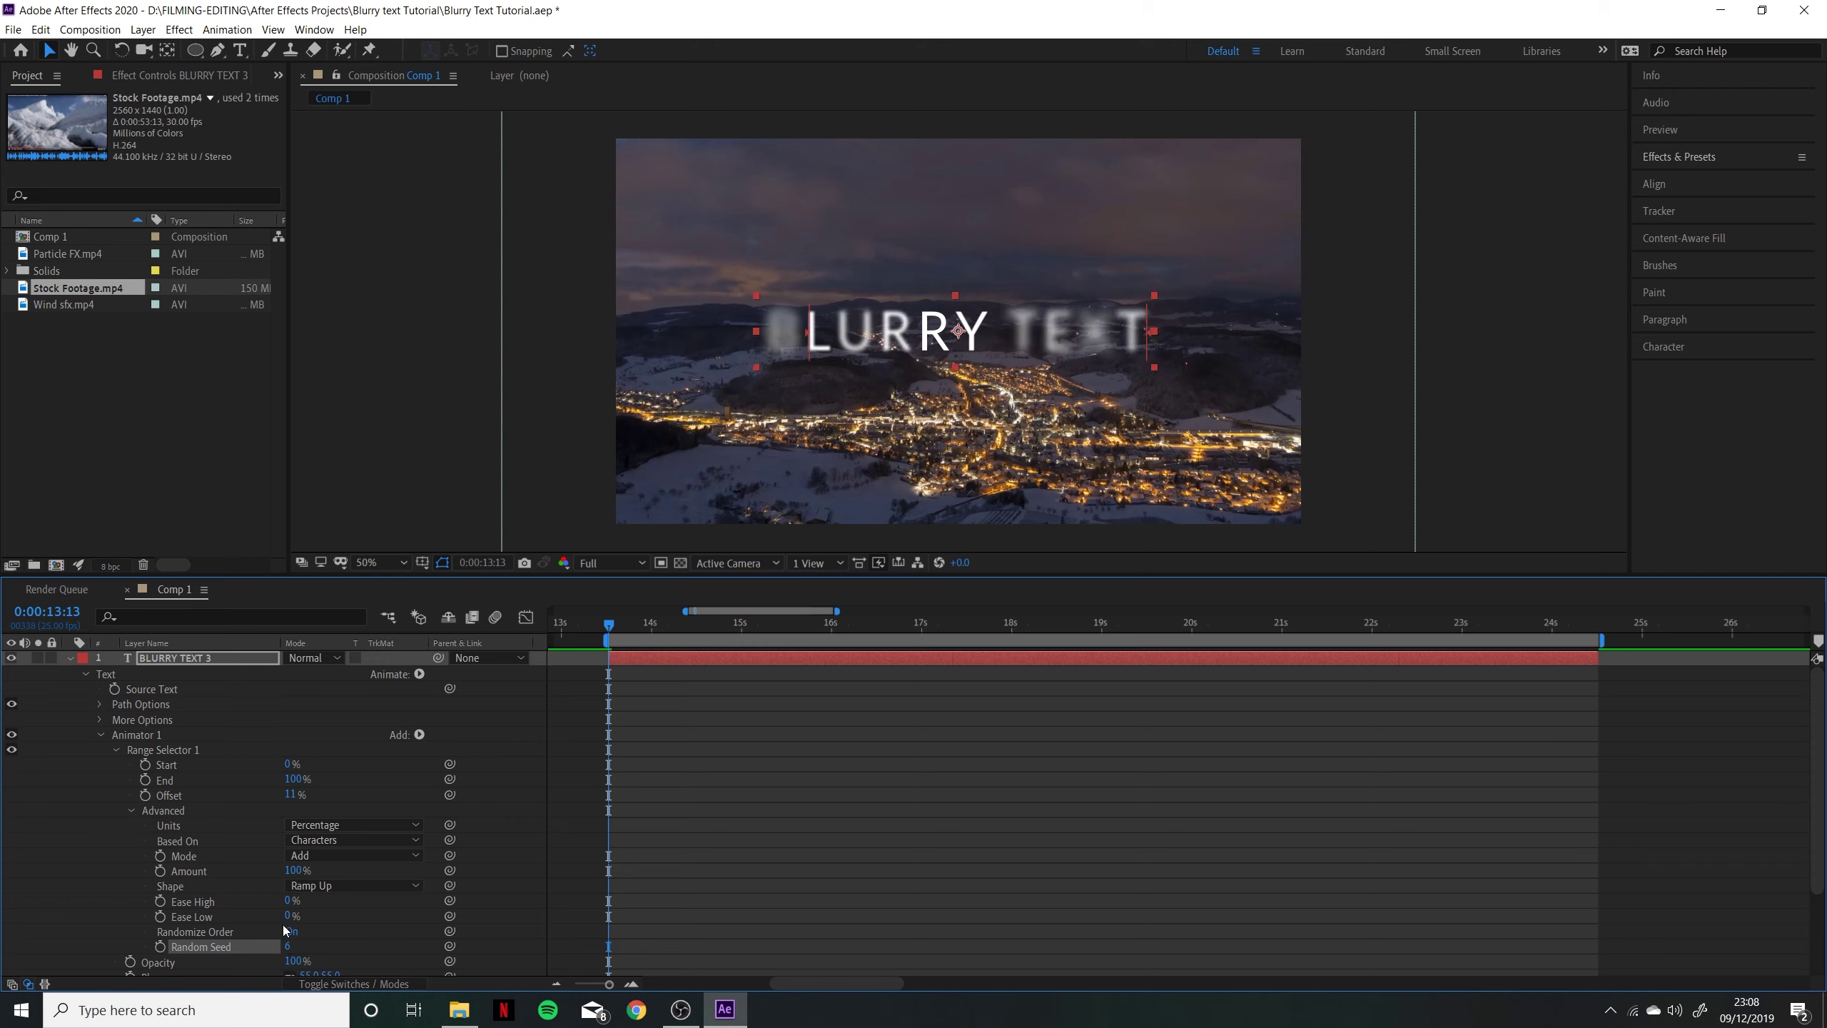
click(290, 946)
key(Return)
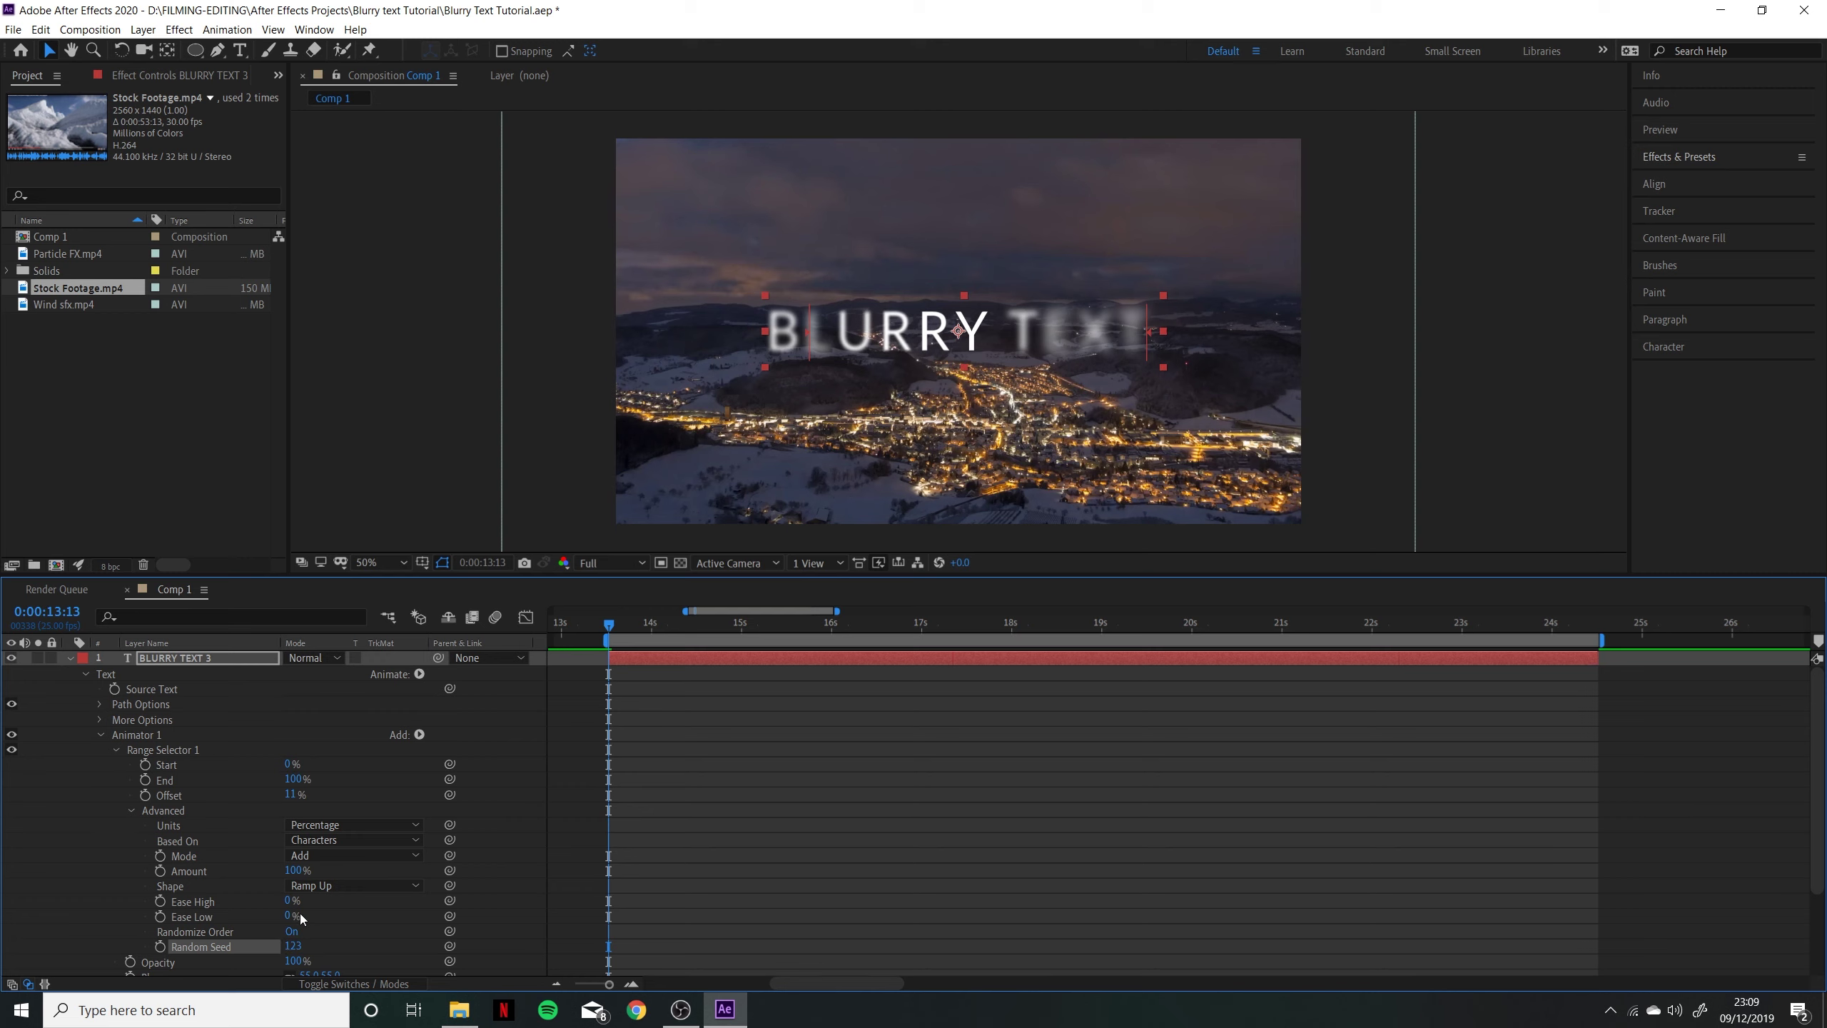
click(304, 946)
key(Return)
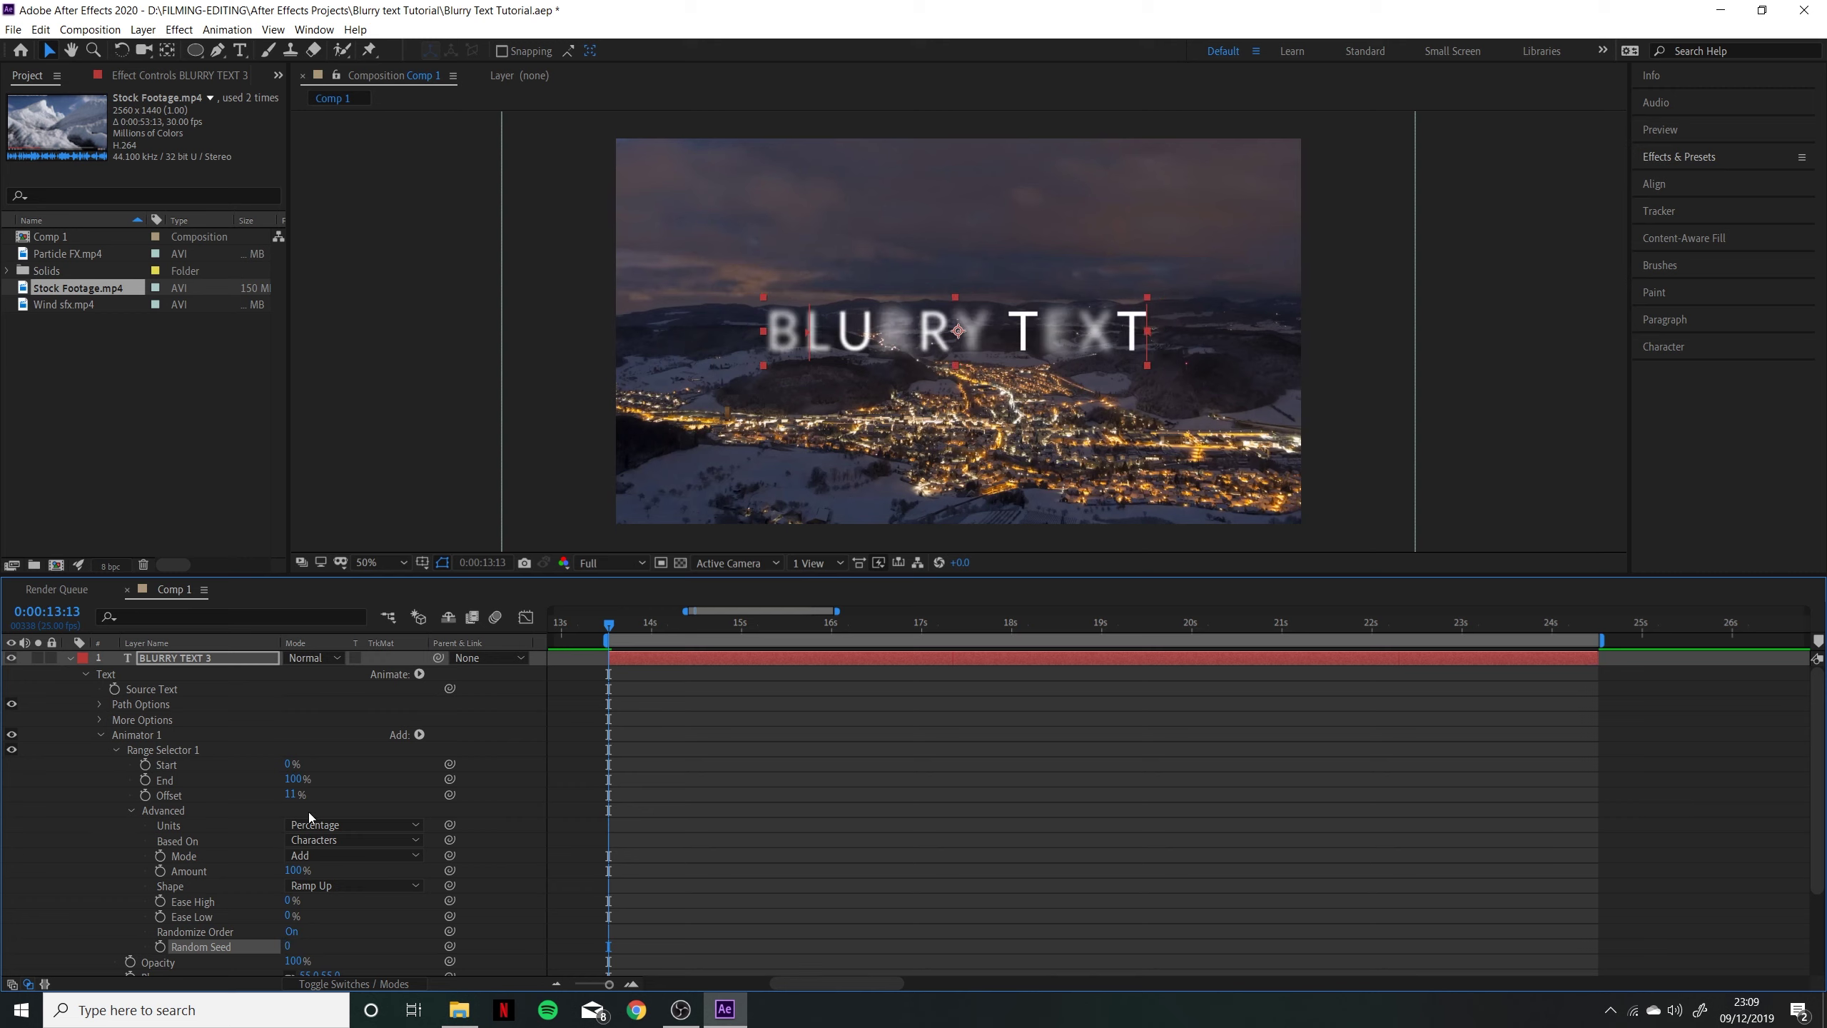
Keyframe the Range Selector's Offset at -100% on 0:00:13:13 and 100% on 0:00:17:18
click(291, 794)
text(-100)
key(Return)
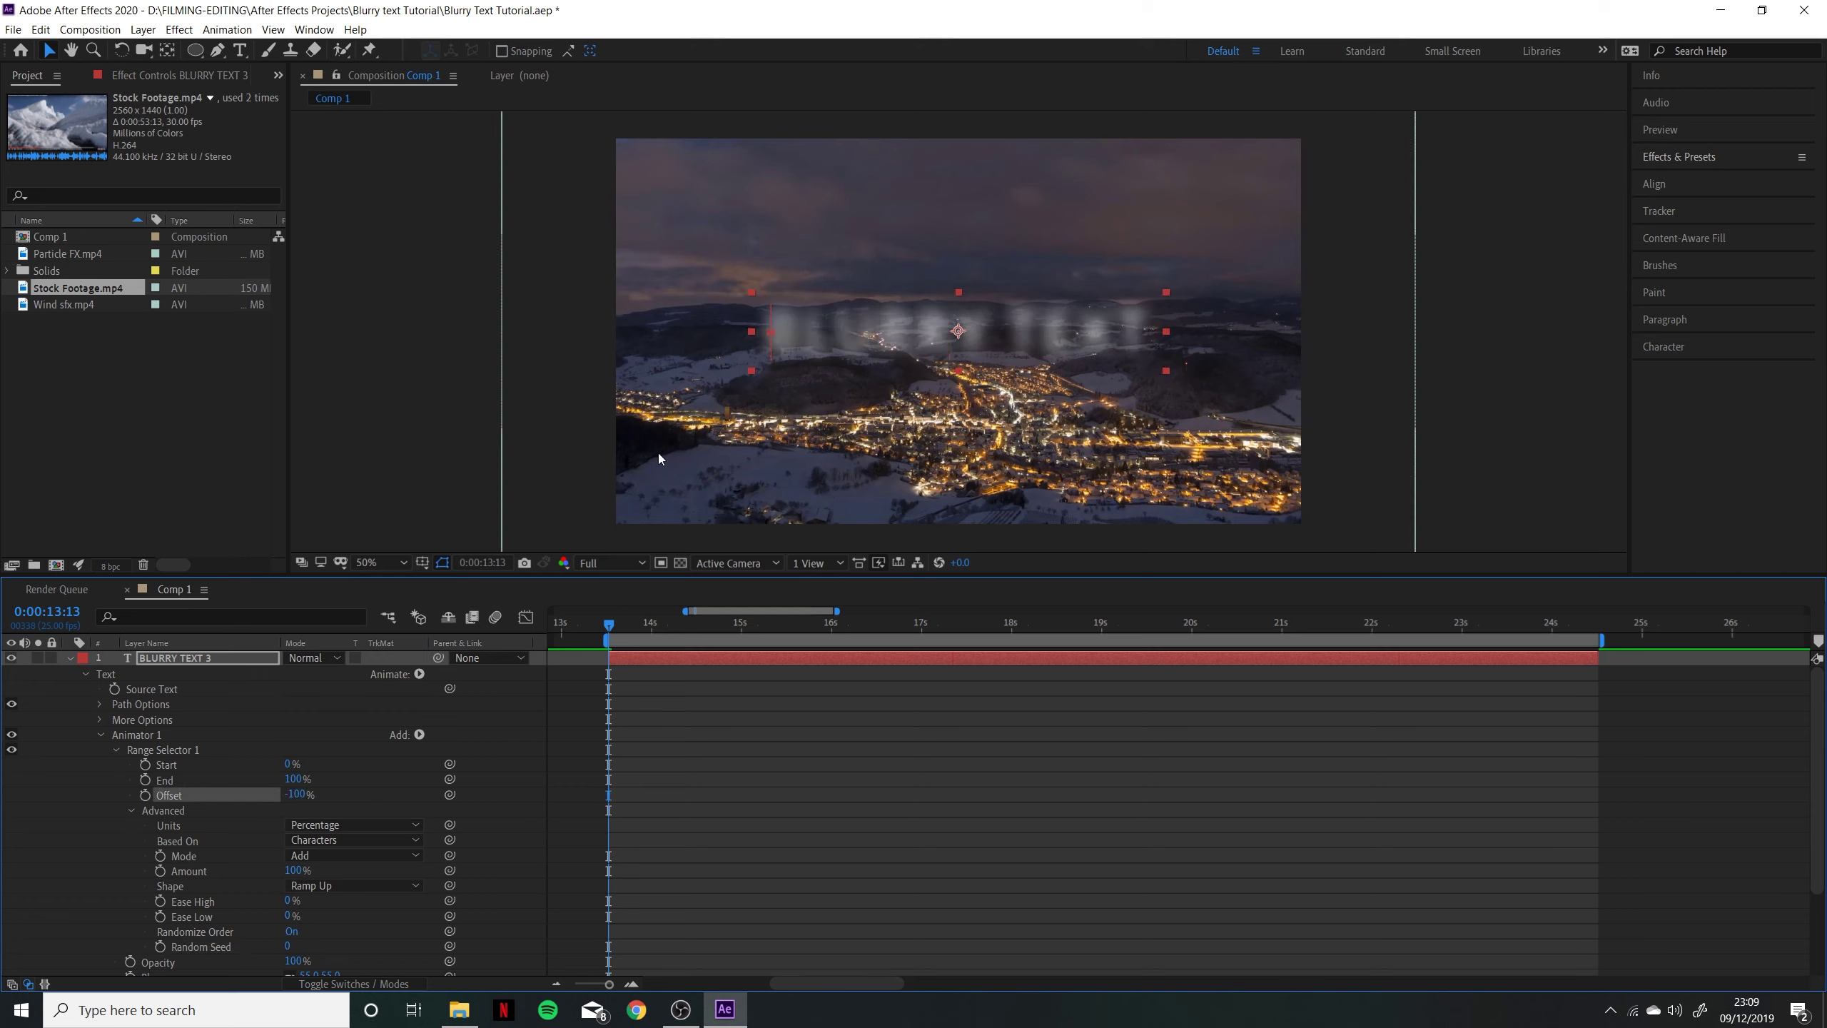
click(147, 796)
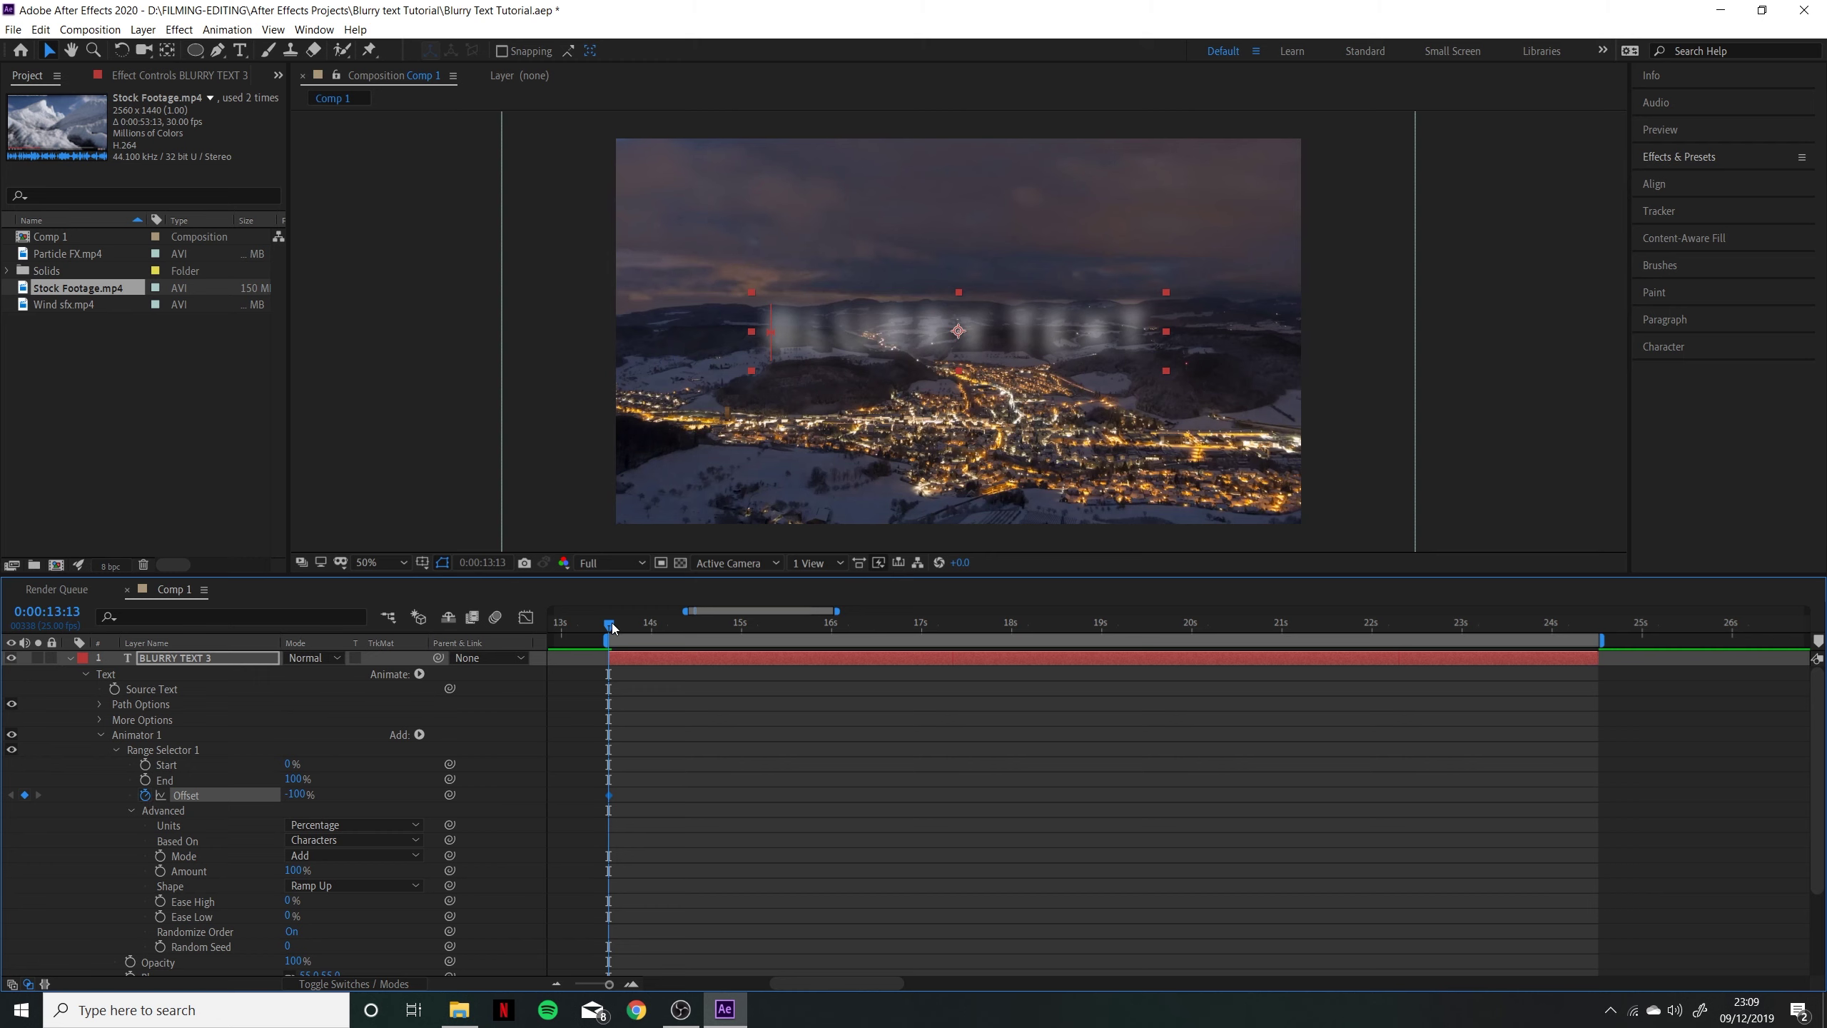
drag(611, 623, 990, 635)
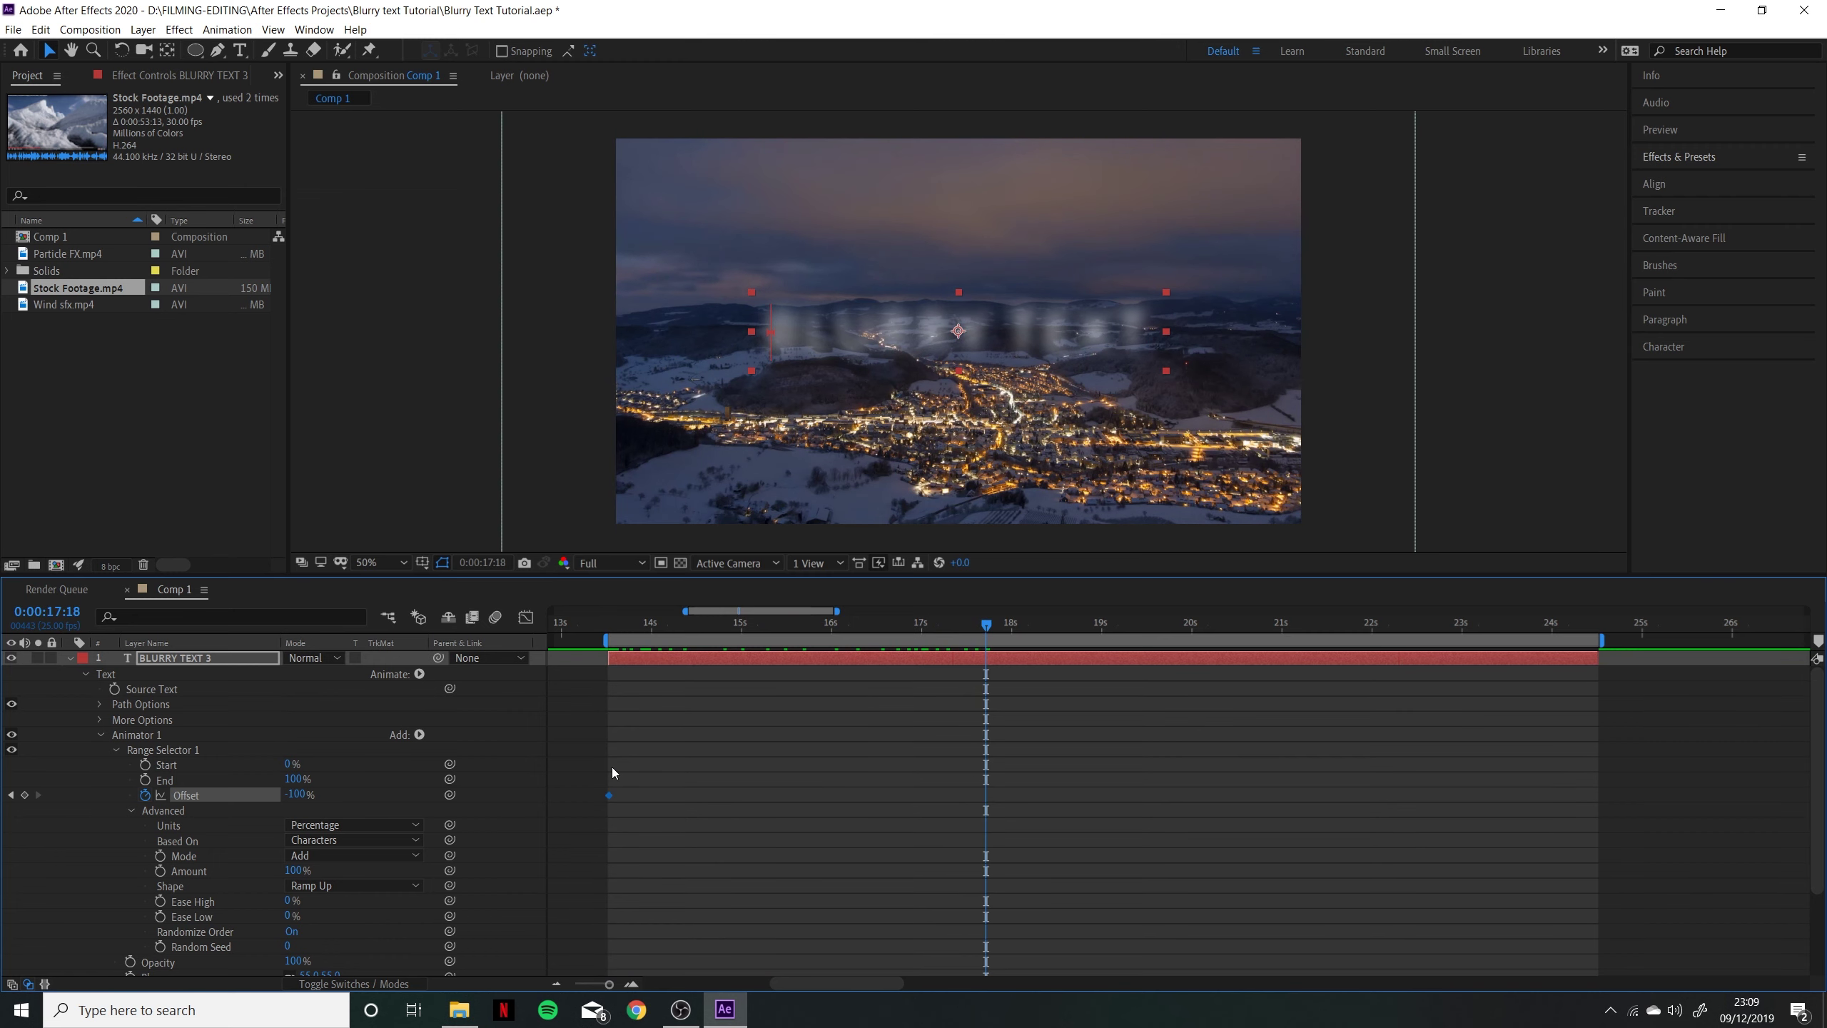
drag(300, 794, 686, 782)
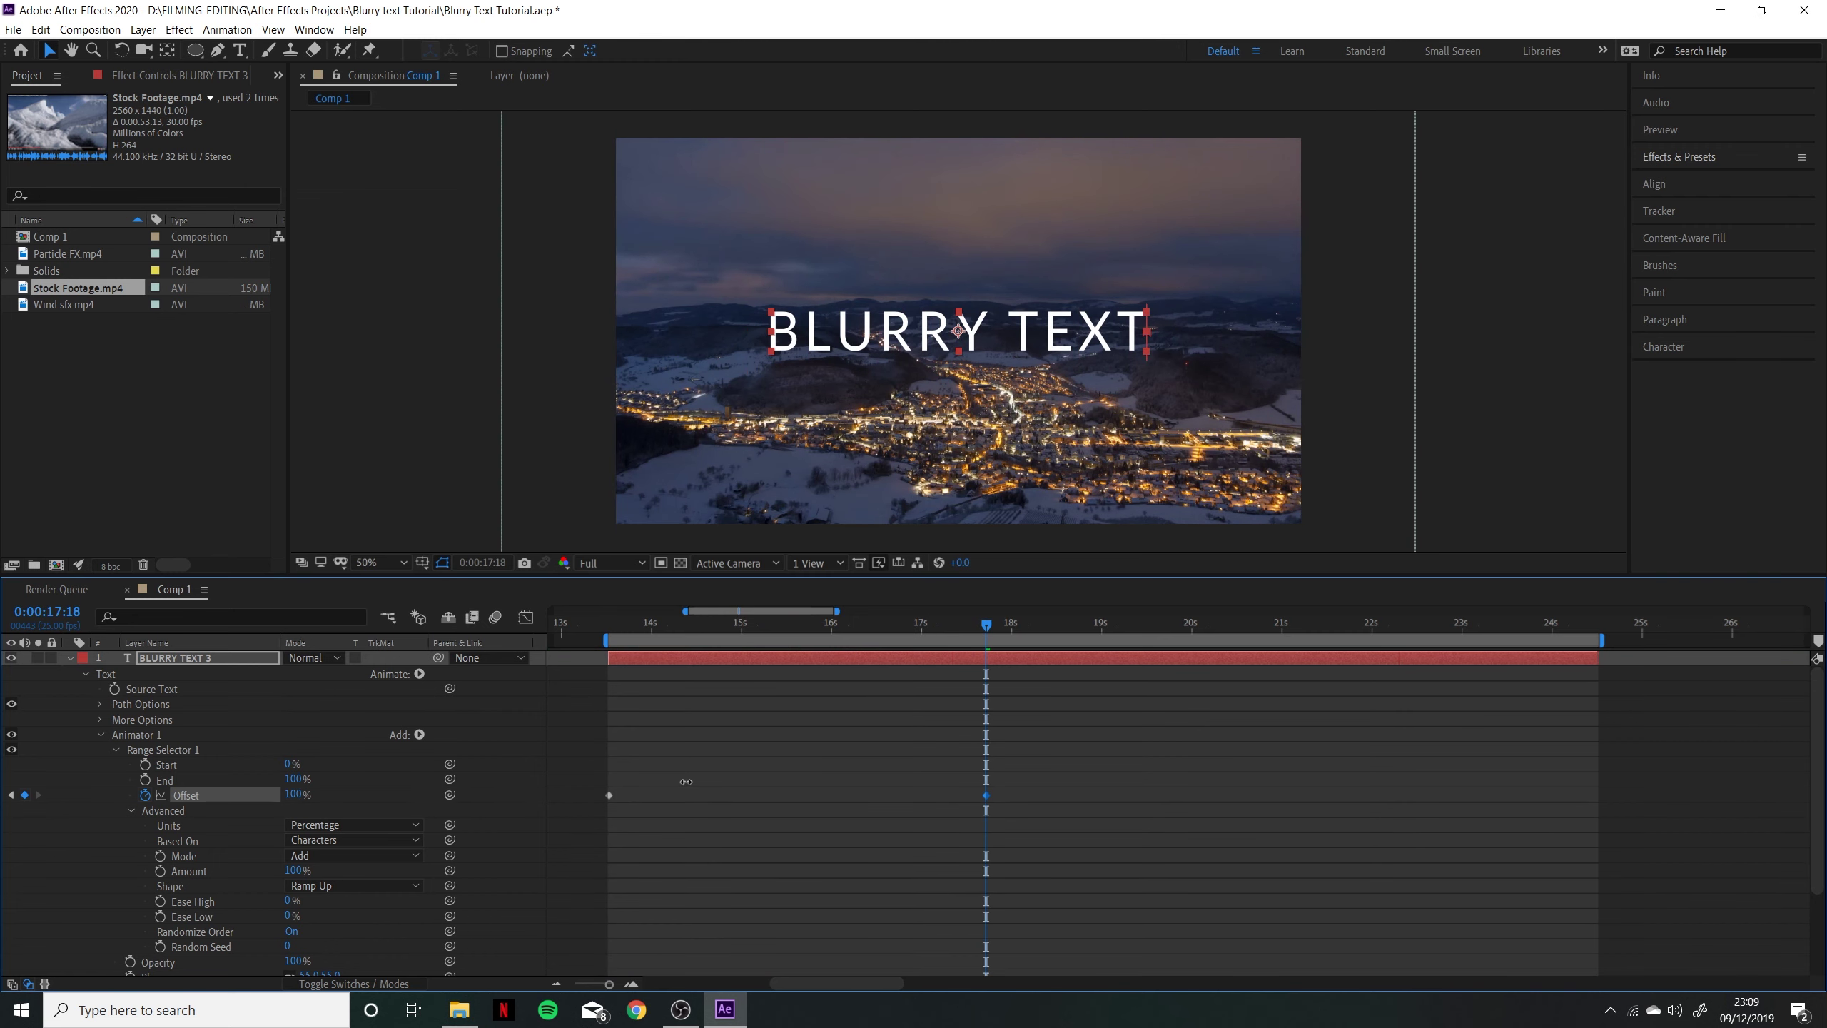
Set the animator's Opacity to 0% and scrub through the text reveal between the two Offset keyframes
drag(987, 625, 687, 646)
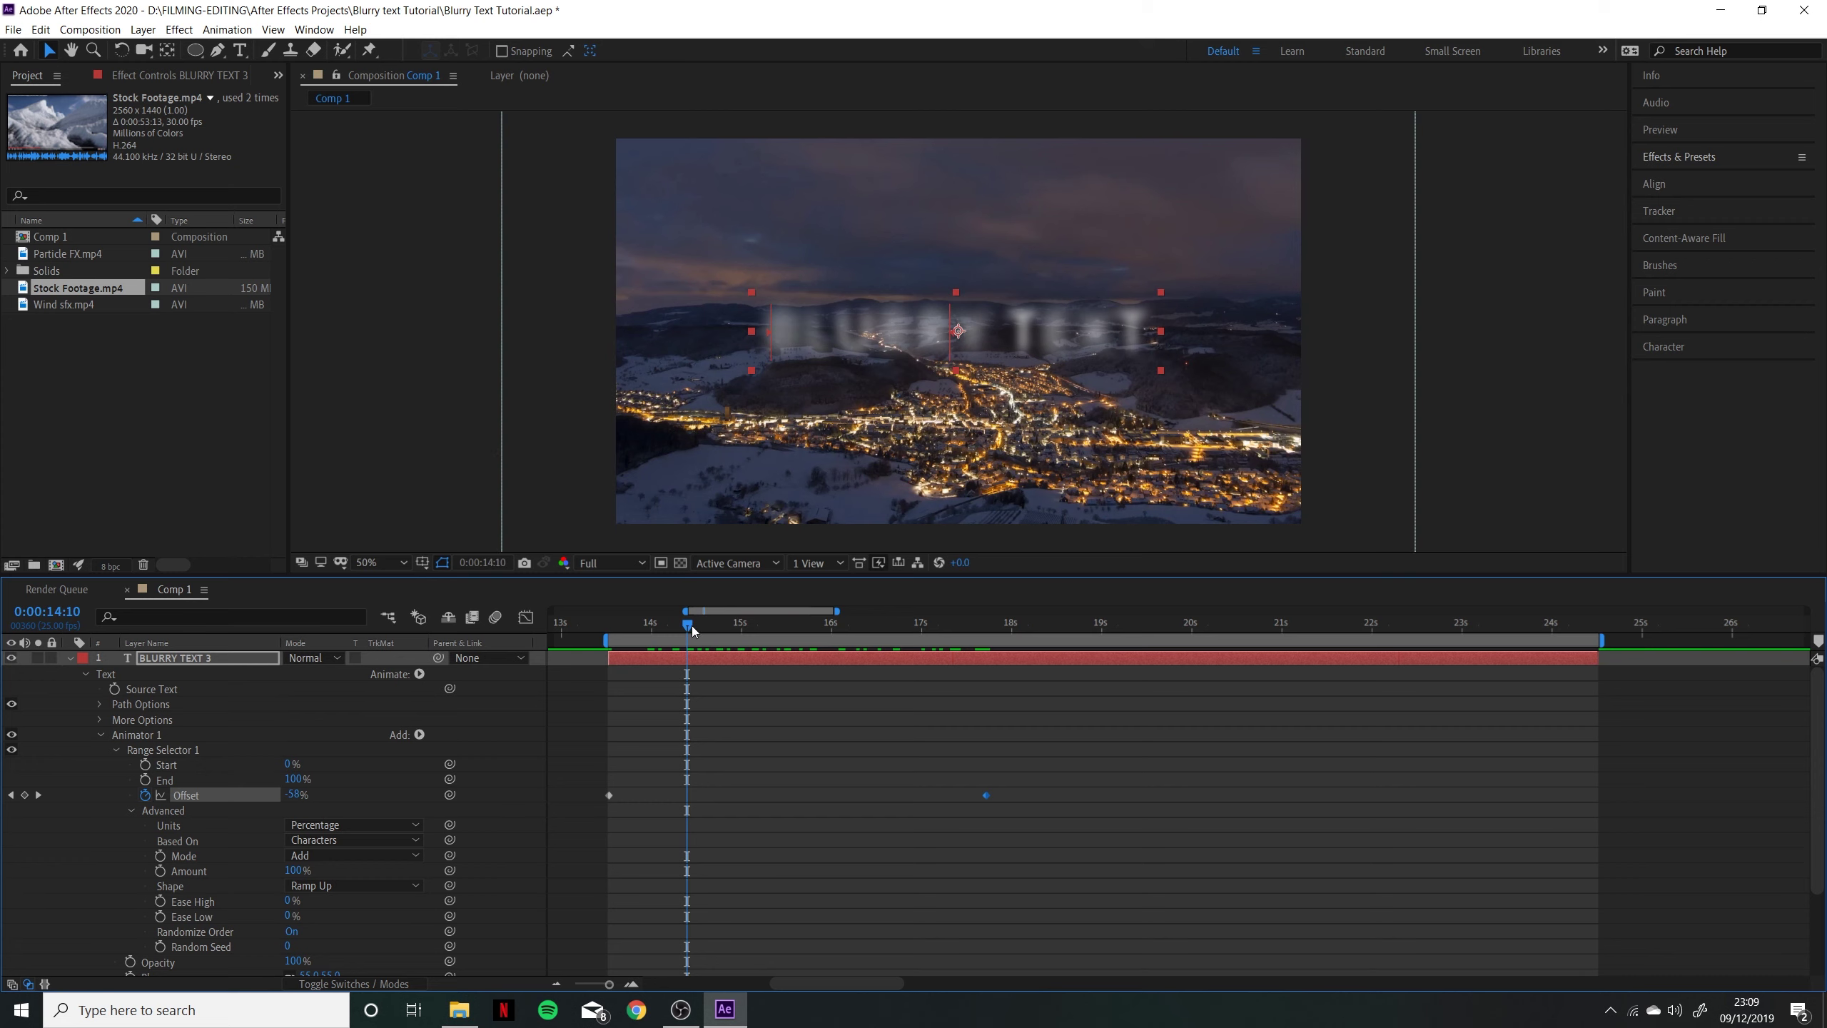
drag(690, 625, 764, 631)
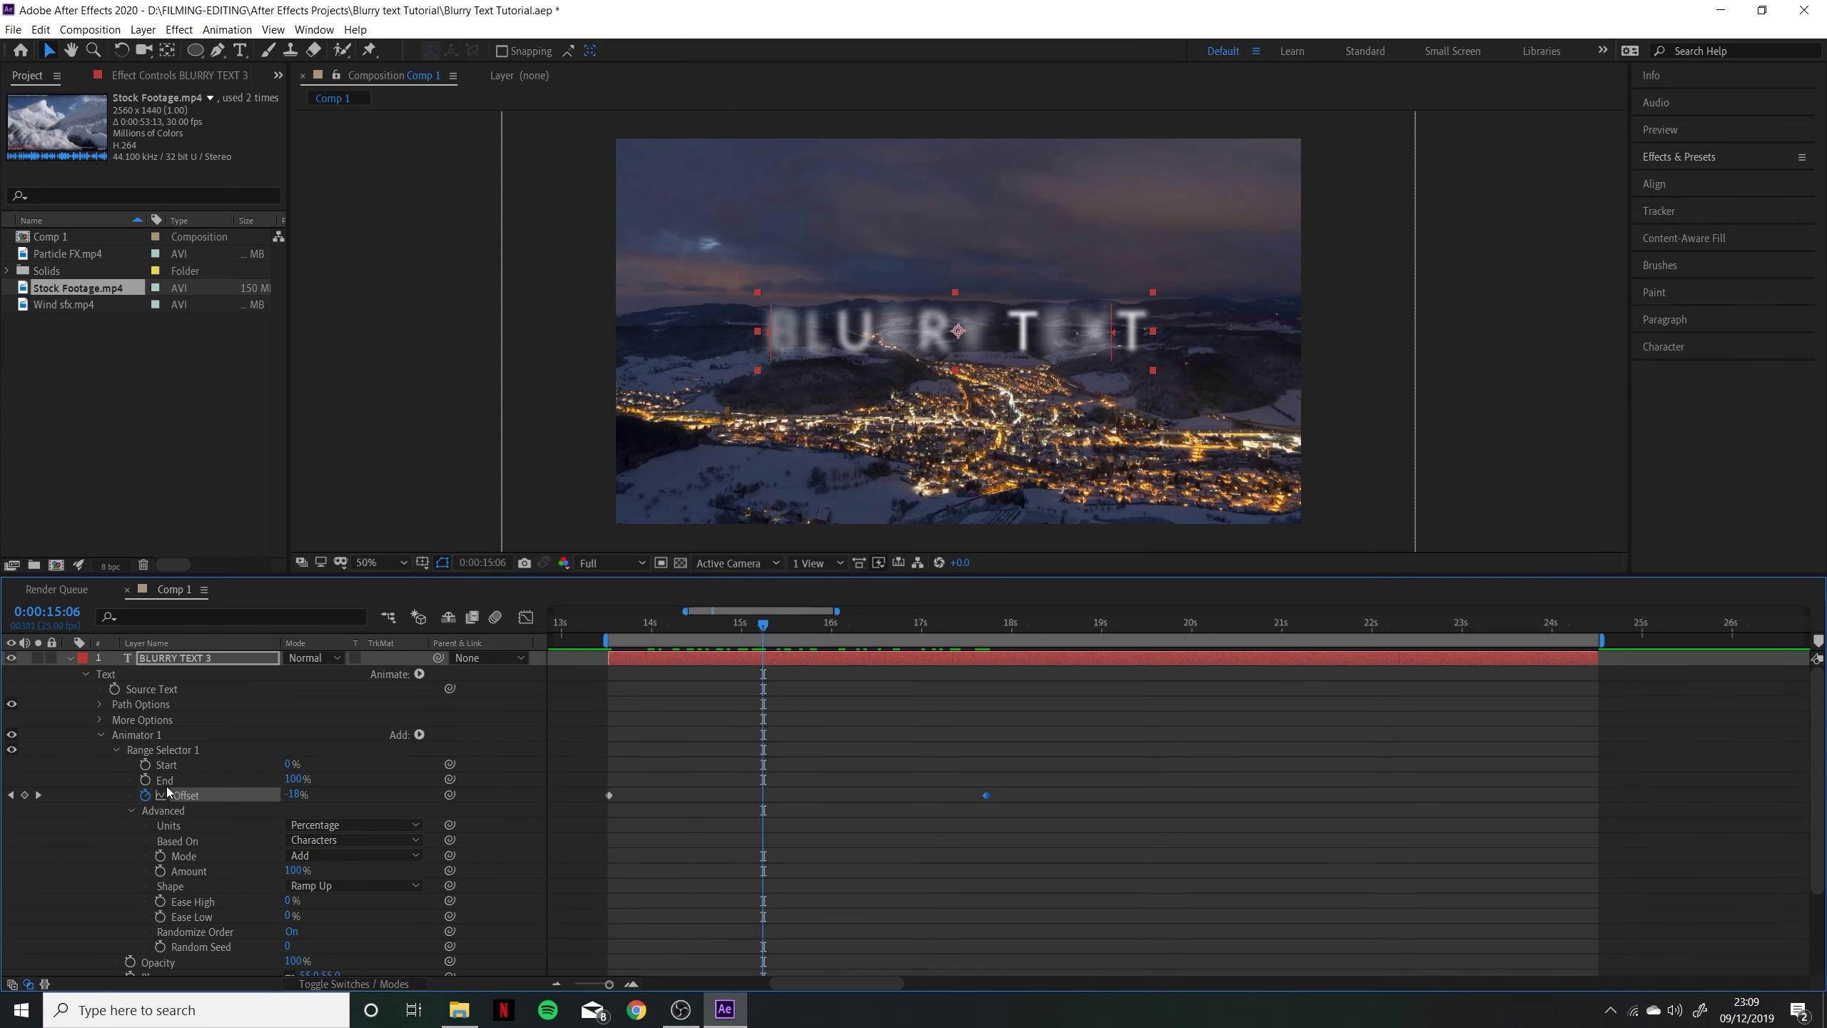
drag(294, 962, 245, 963)
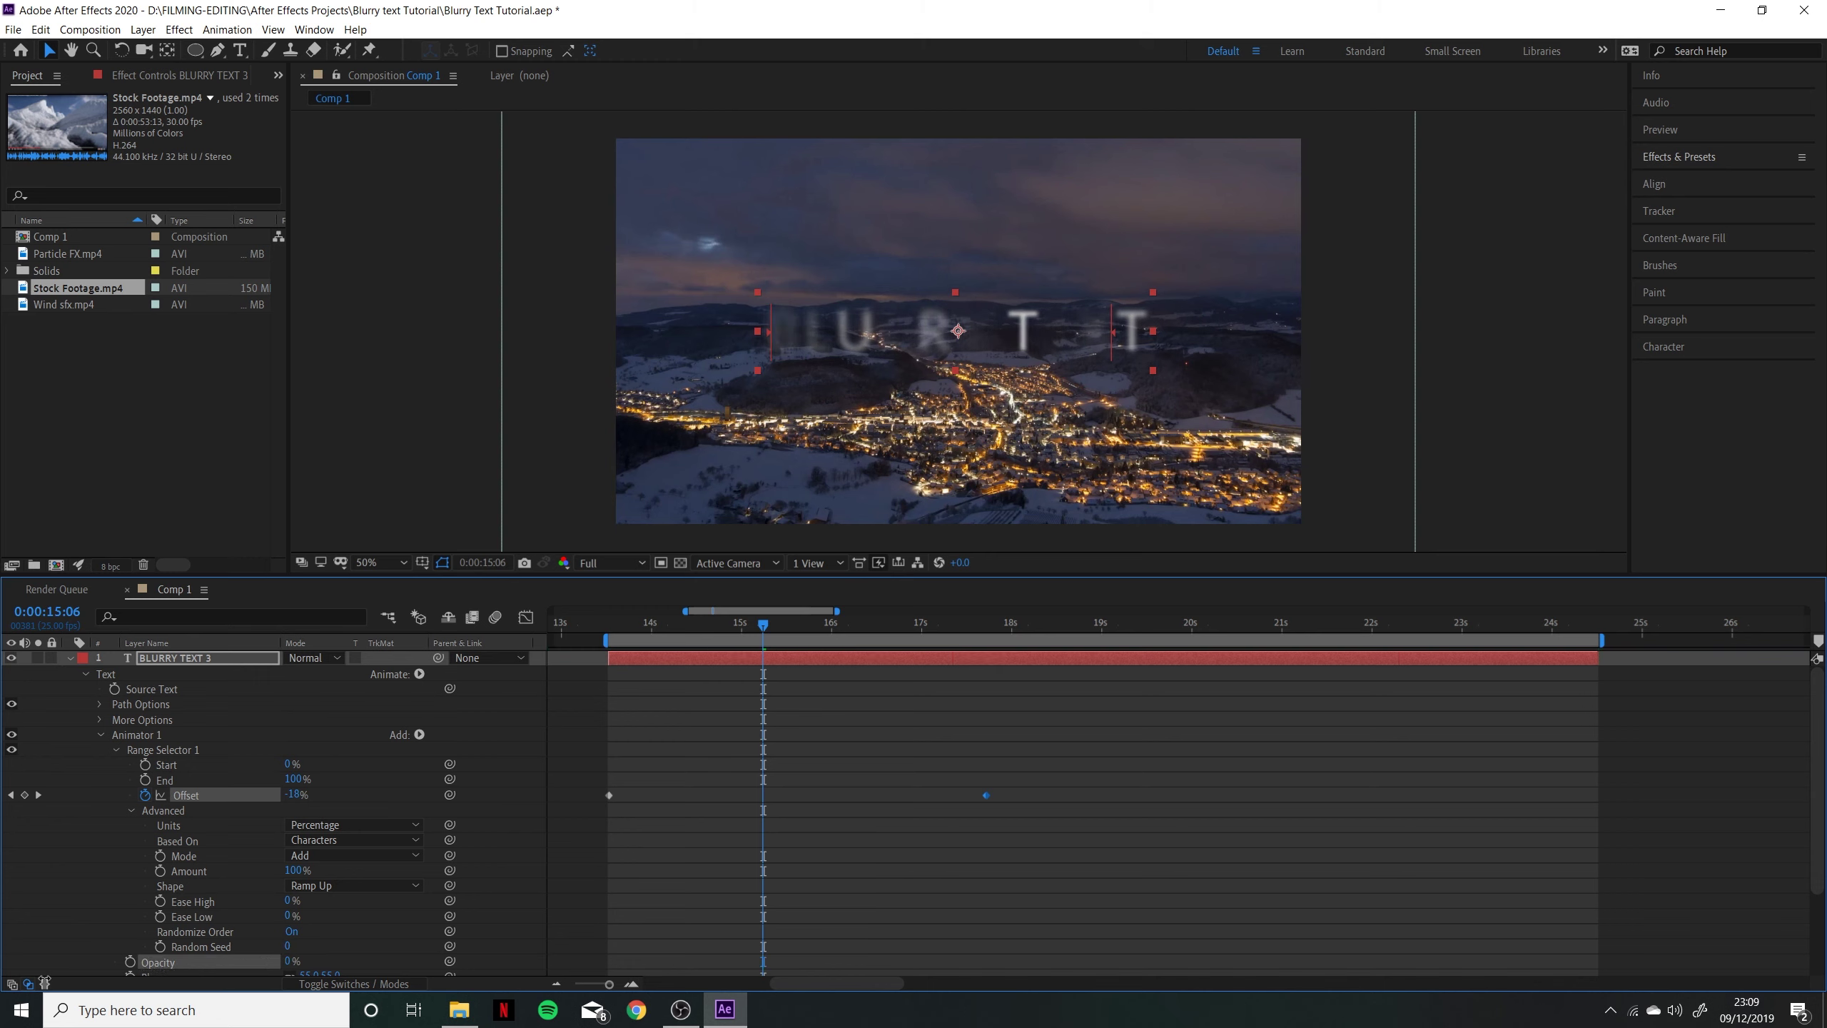
drag(763, 629, 1005, 662)
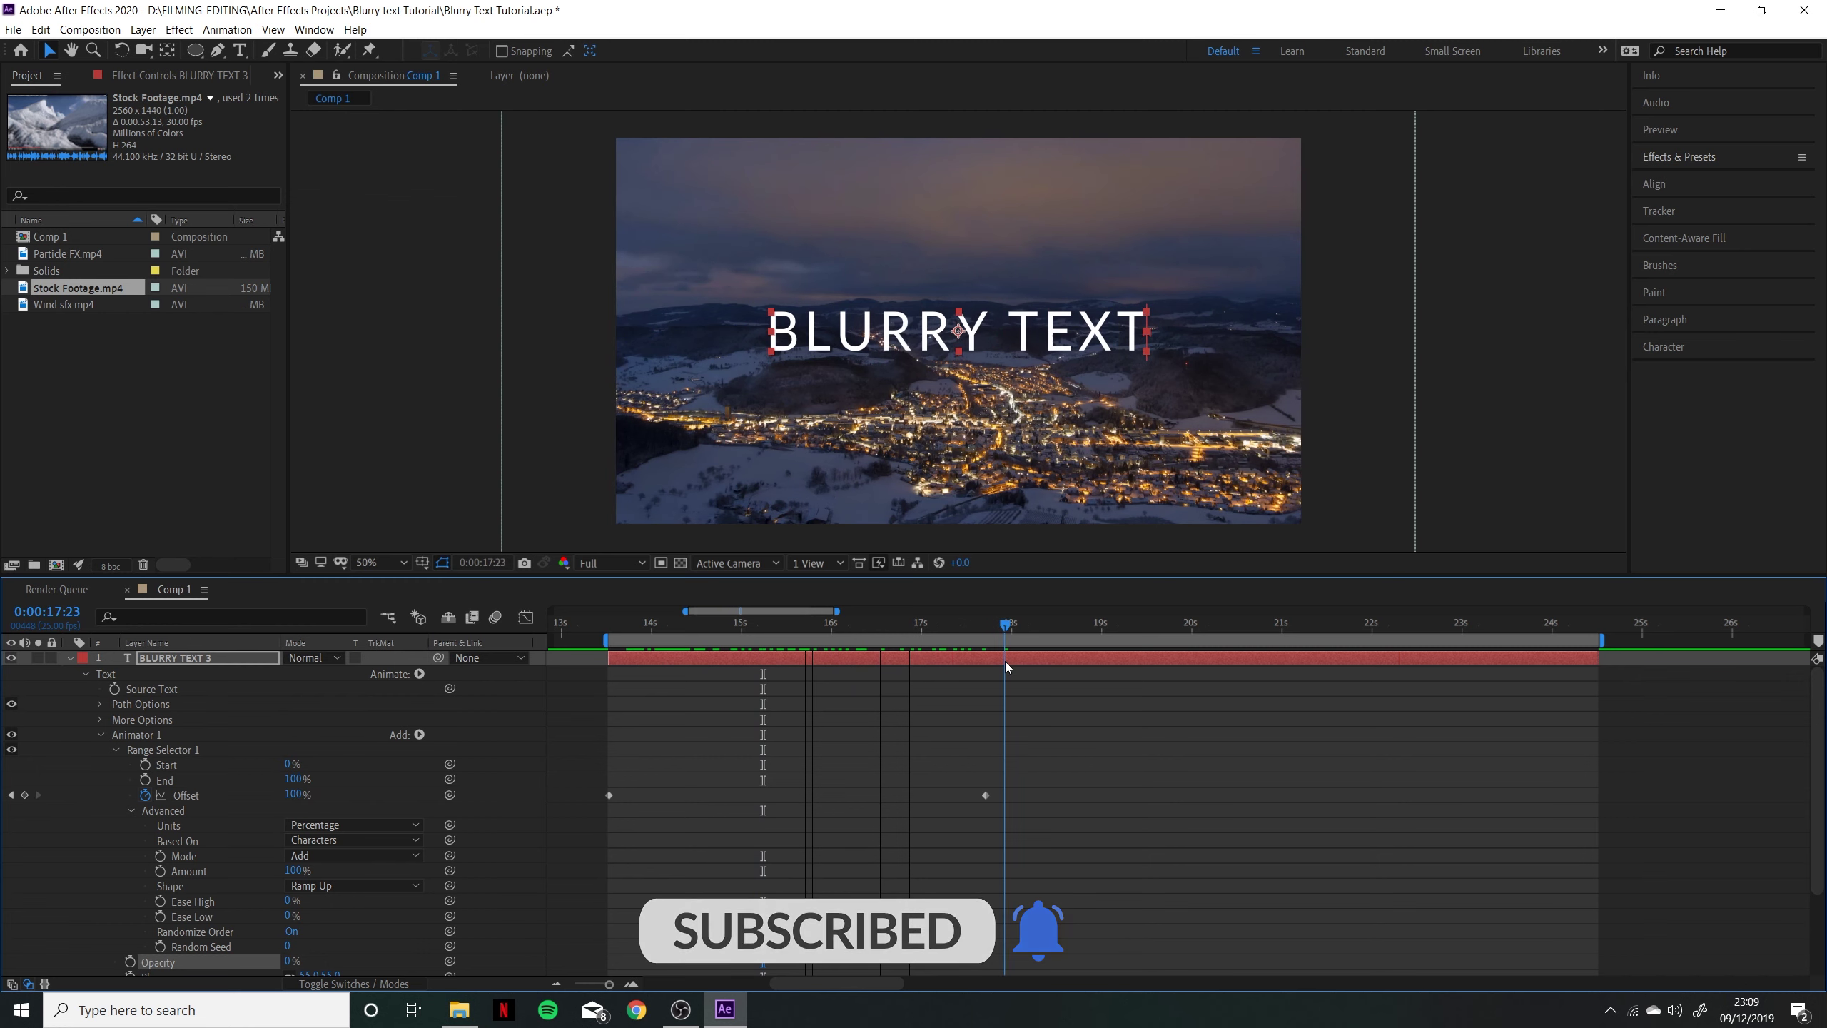
Apply Easy Ease to both Offset keyframes and play the reveal from 0:00:13:13
drag(1035, 779, 573, 803)
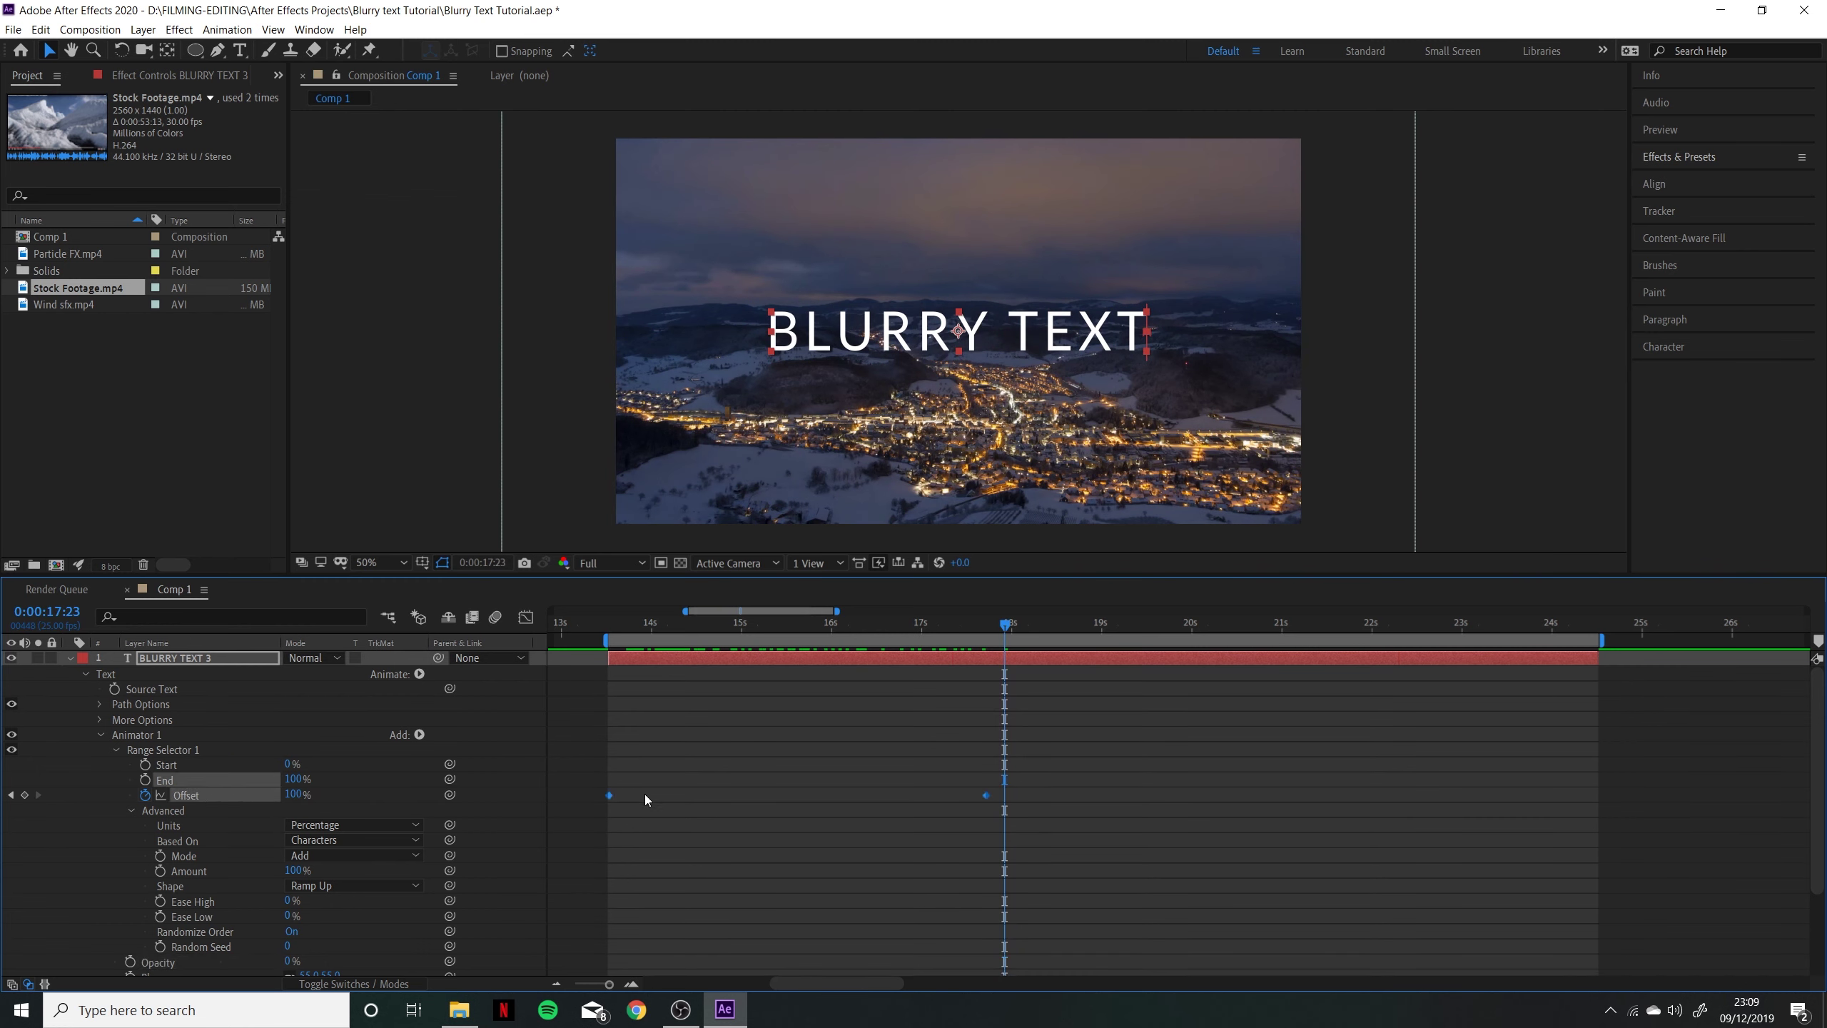
key(F9)
drag(623, 622, 608, 630)
key(space)
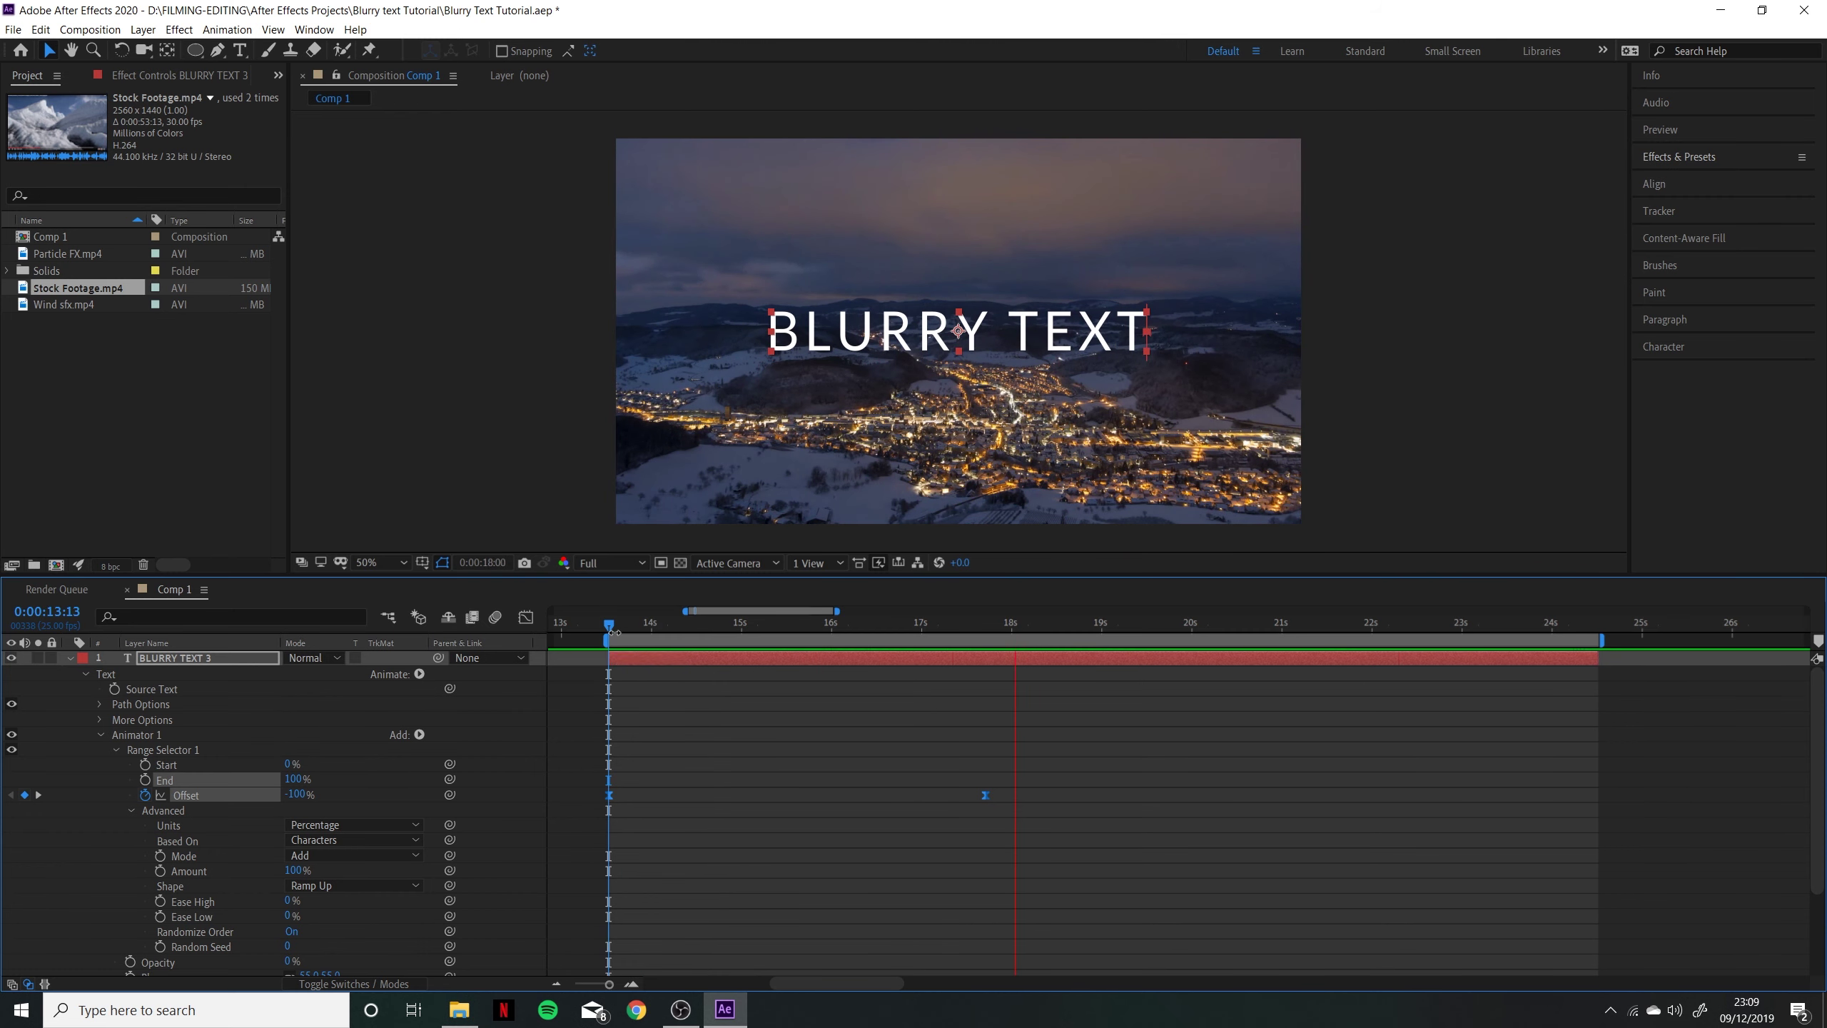
Copy the Offset keyframe at 0:00:17:18 and paste it at 0:00:21:11
drag(611, 631, 1322, 645)
drag(1175, 628, 1156, 640)
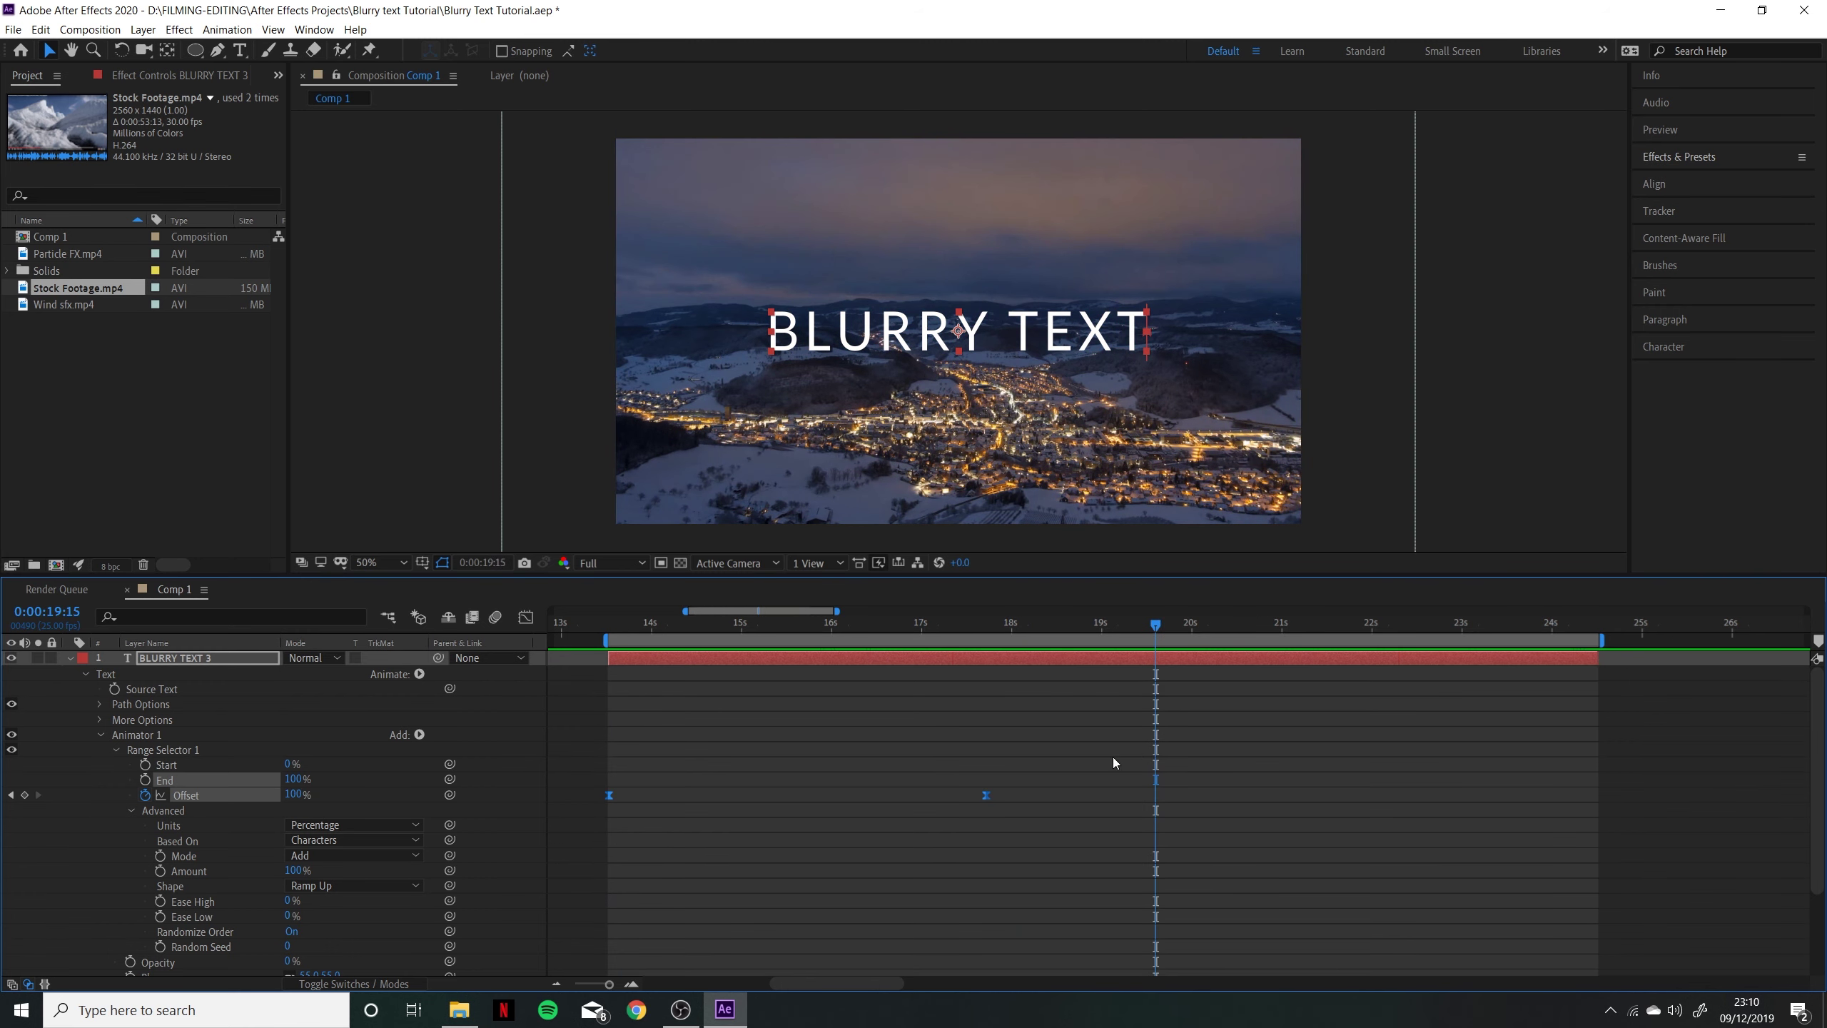
click(1028, 779)
drag(1025, 778, 972, 818)
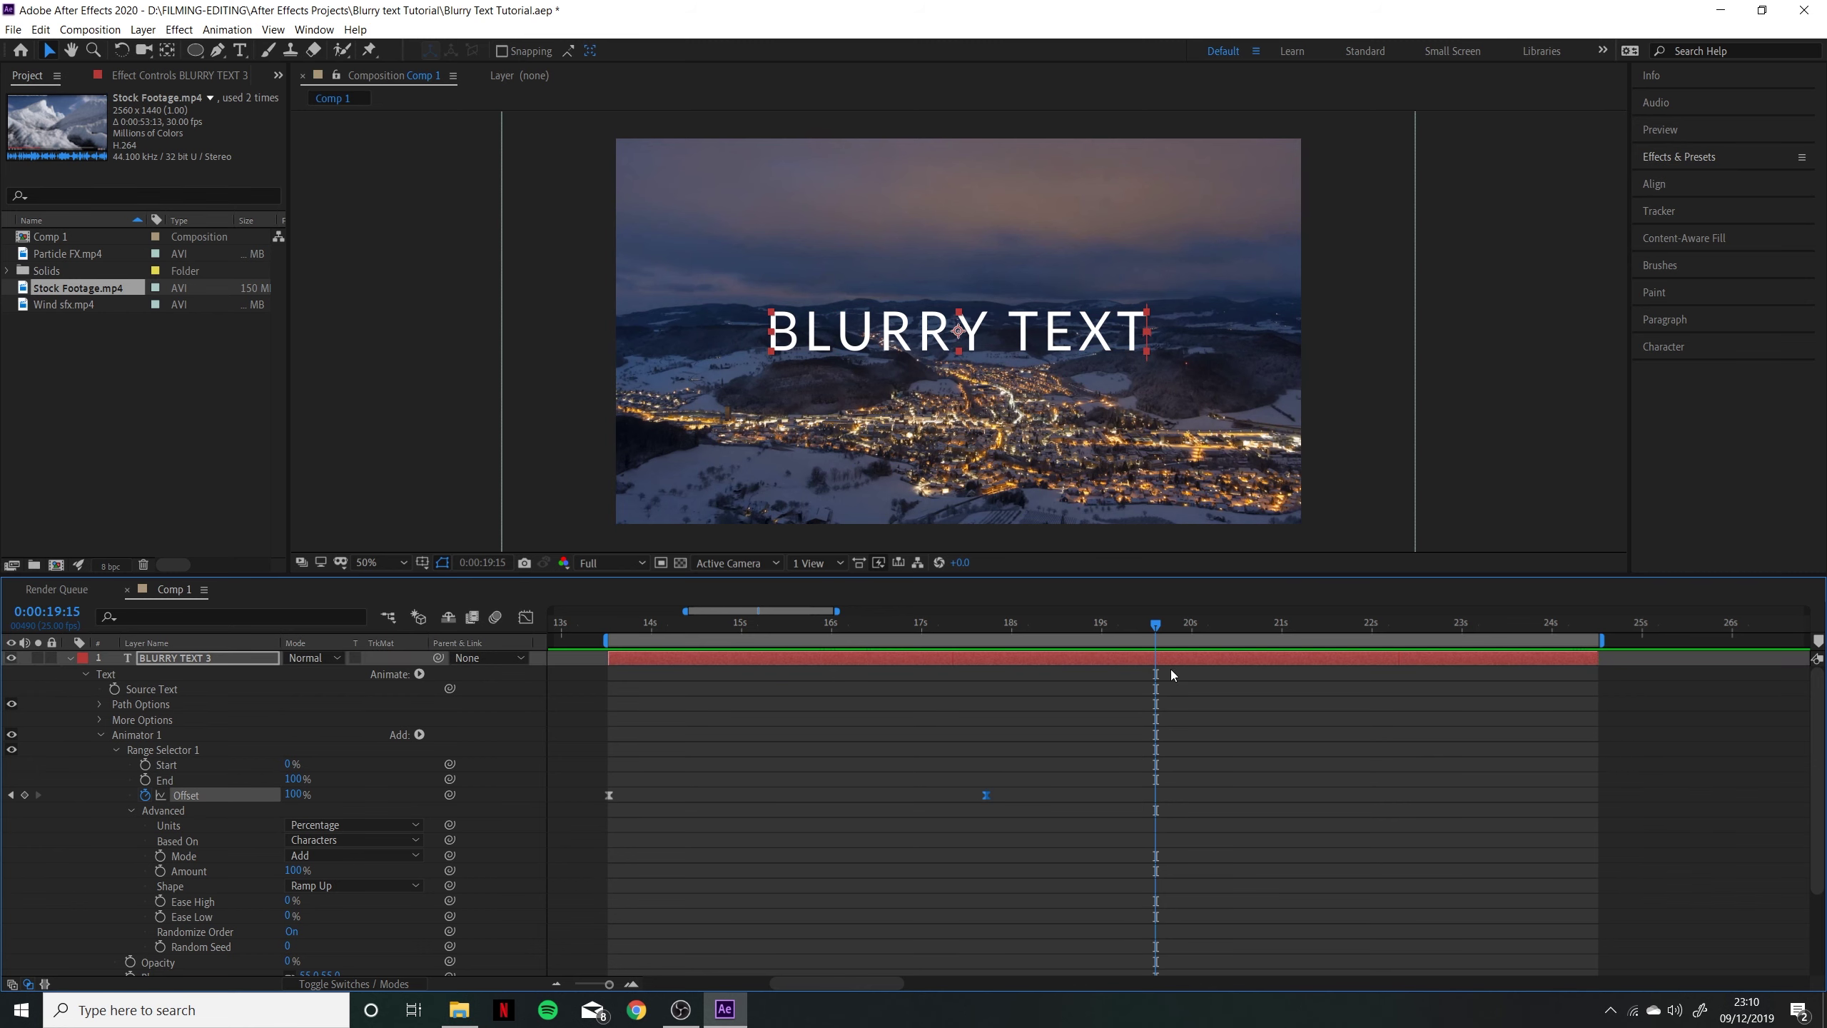
drag(1249, 633, 1323, 633)
key(ctrl+v)
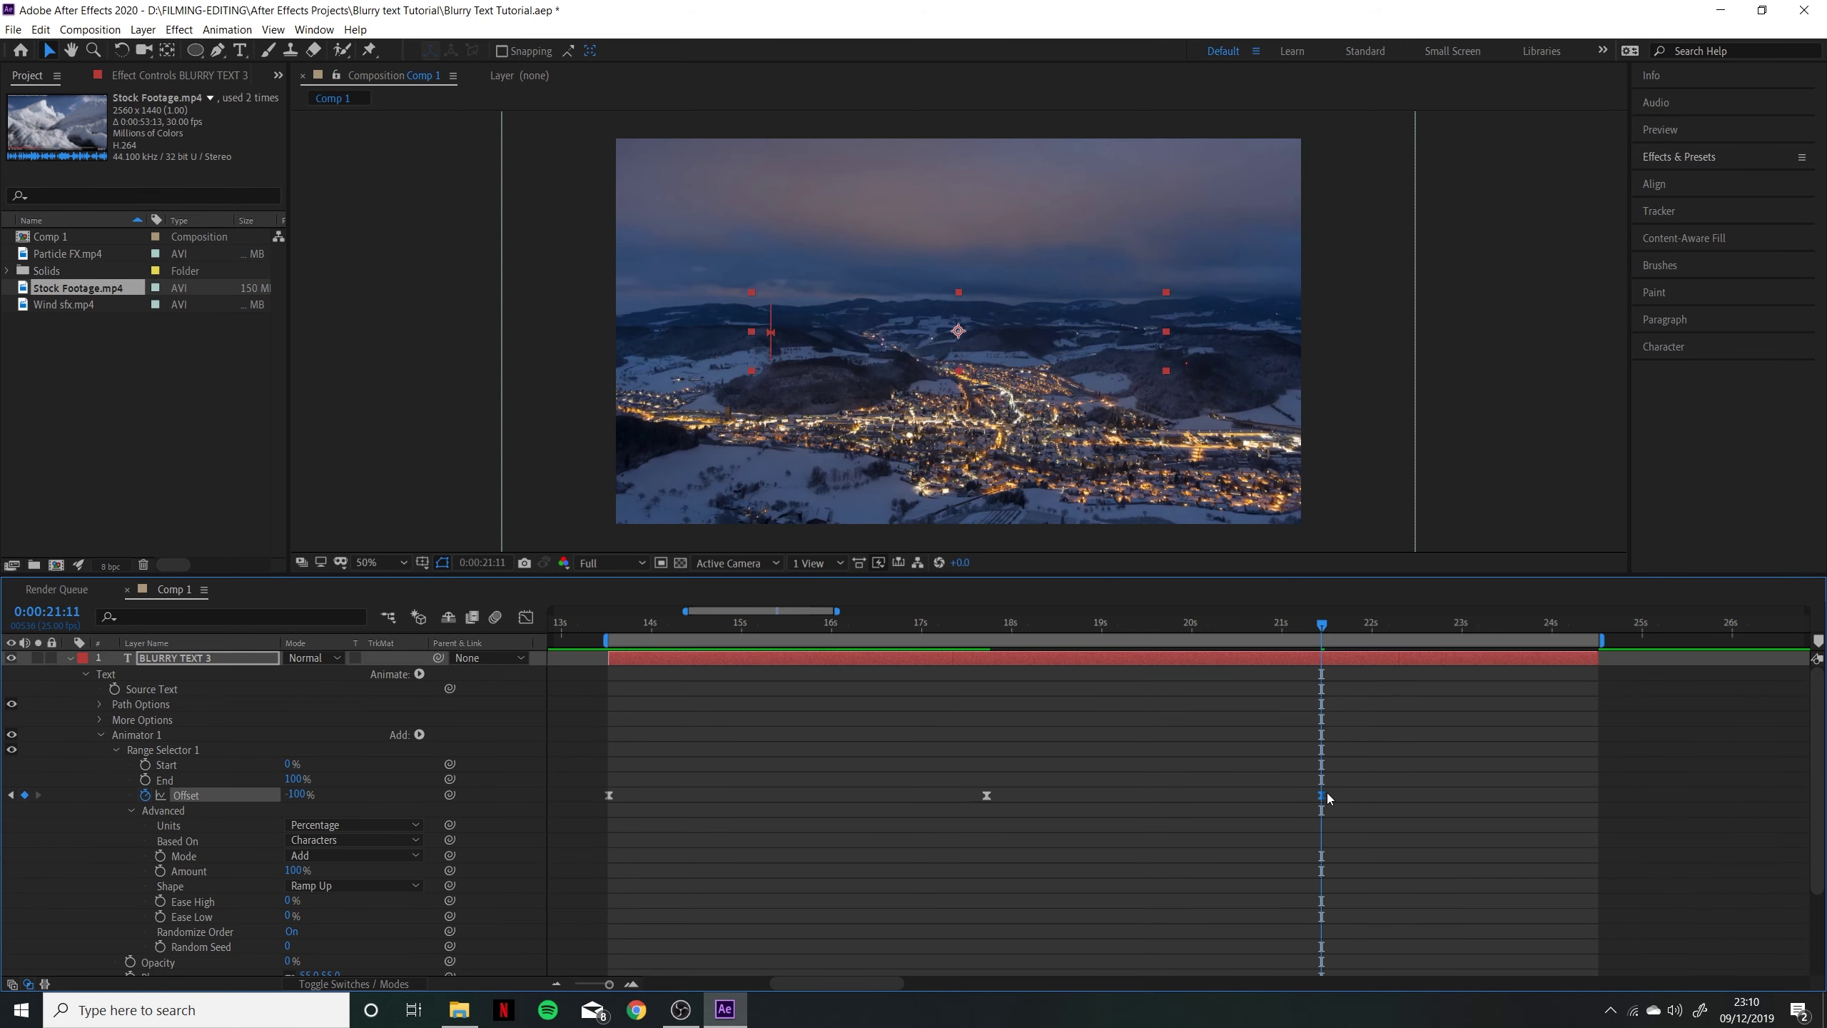
Copy the first Offset keyframe of -100% to 0:00:24:12 and scrub through the text's blur-out
drag(666, 776, 590, 809)
drag(1448, 630, 1595, 631)
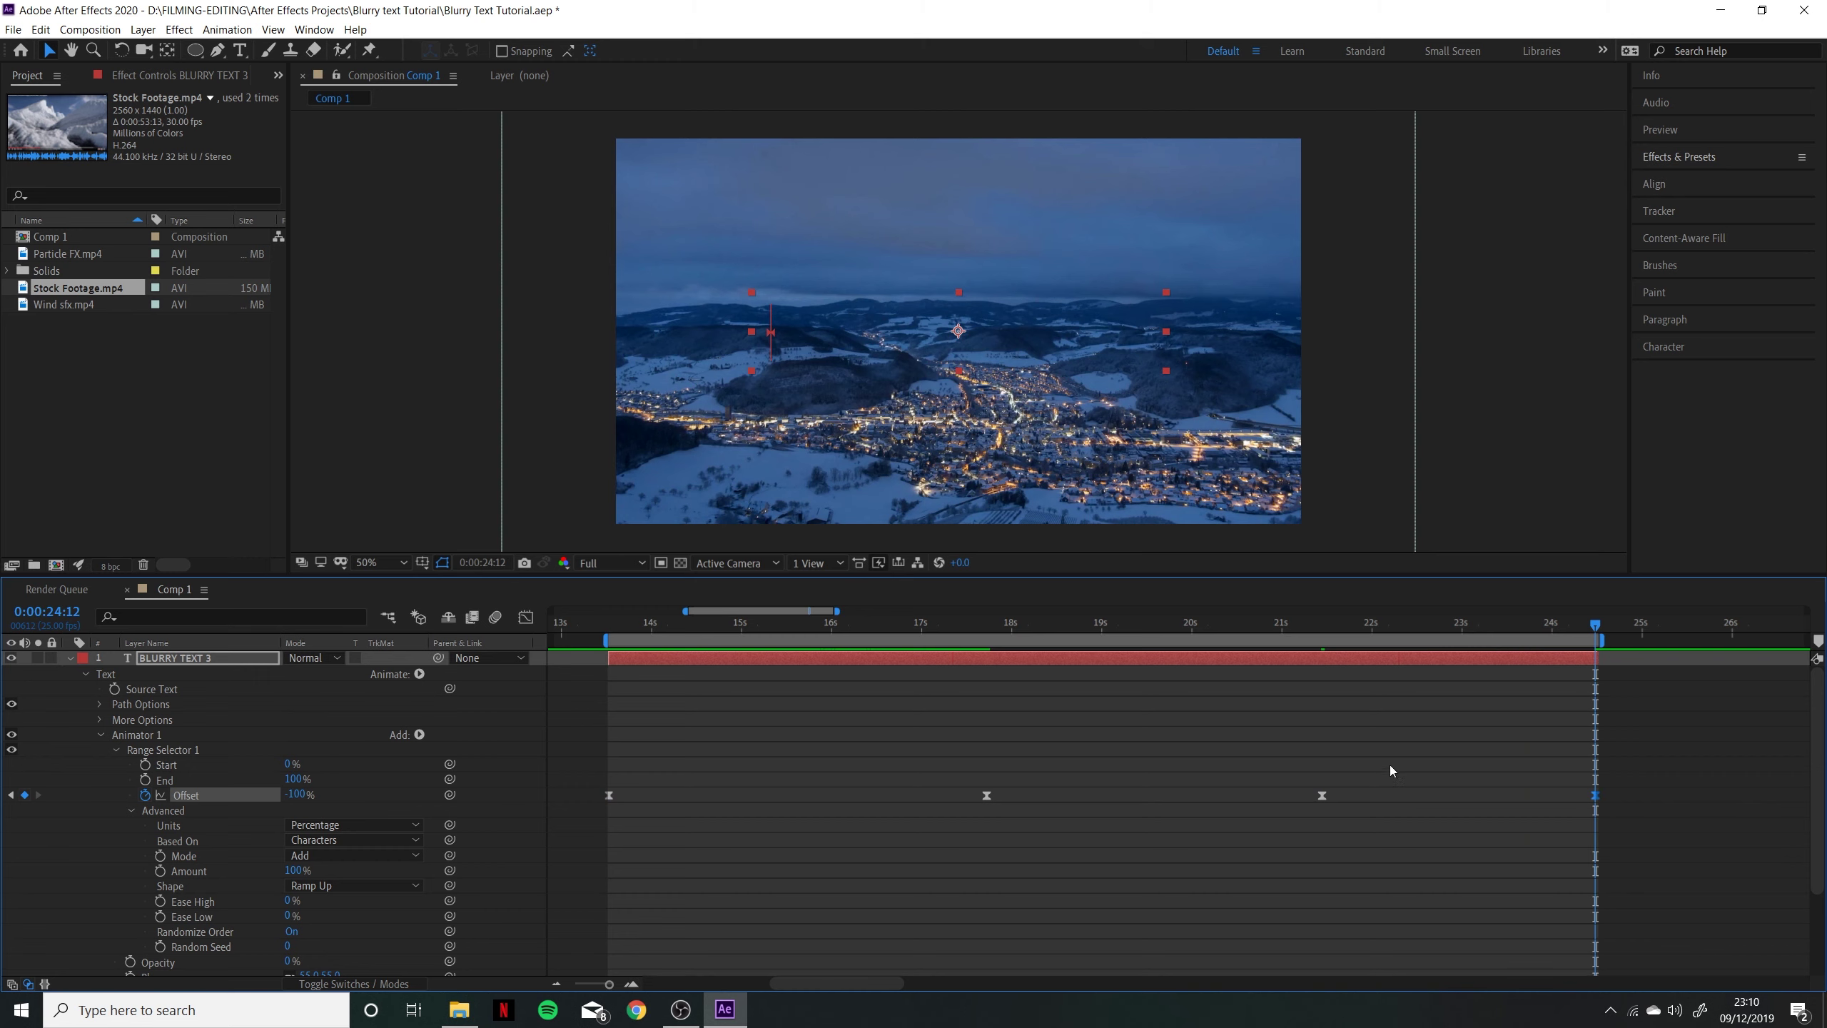
drag(1390, 770, 942, 879)
drag(1530, 772, 1612, 817)
drag(1349, 622, 1450, 674)
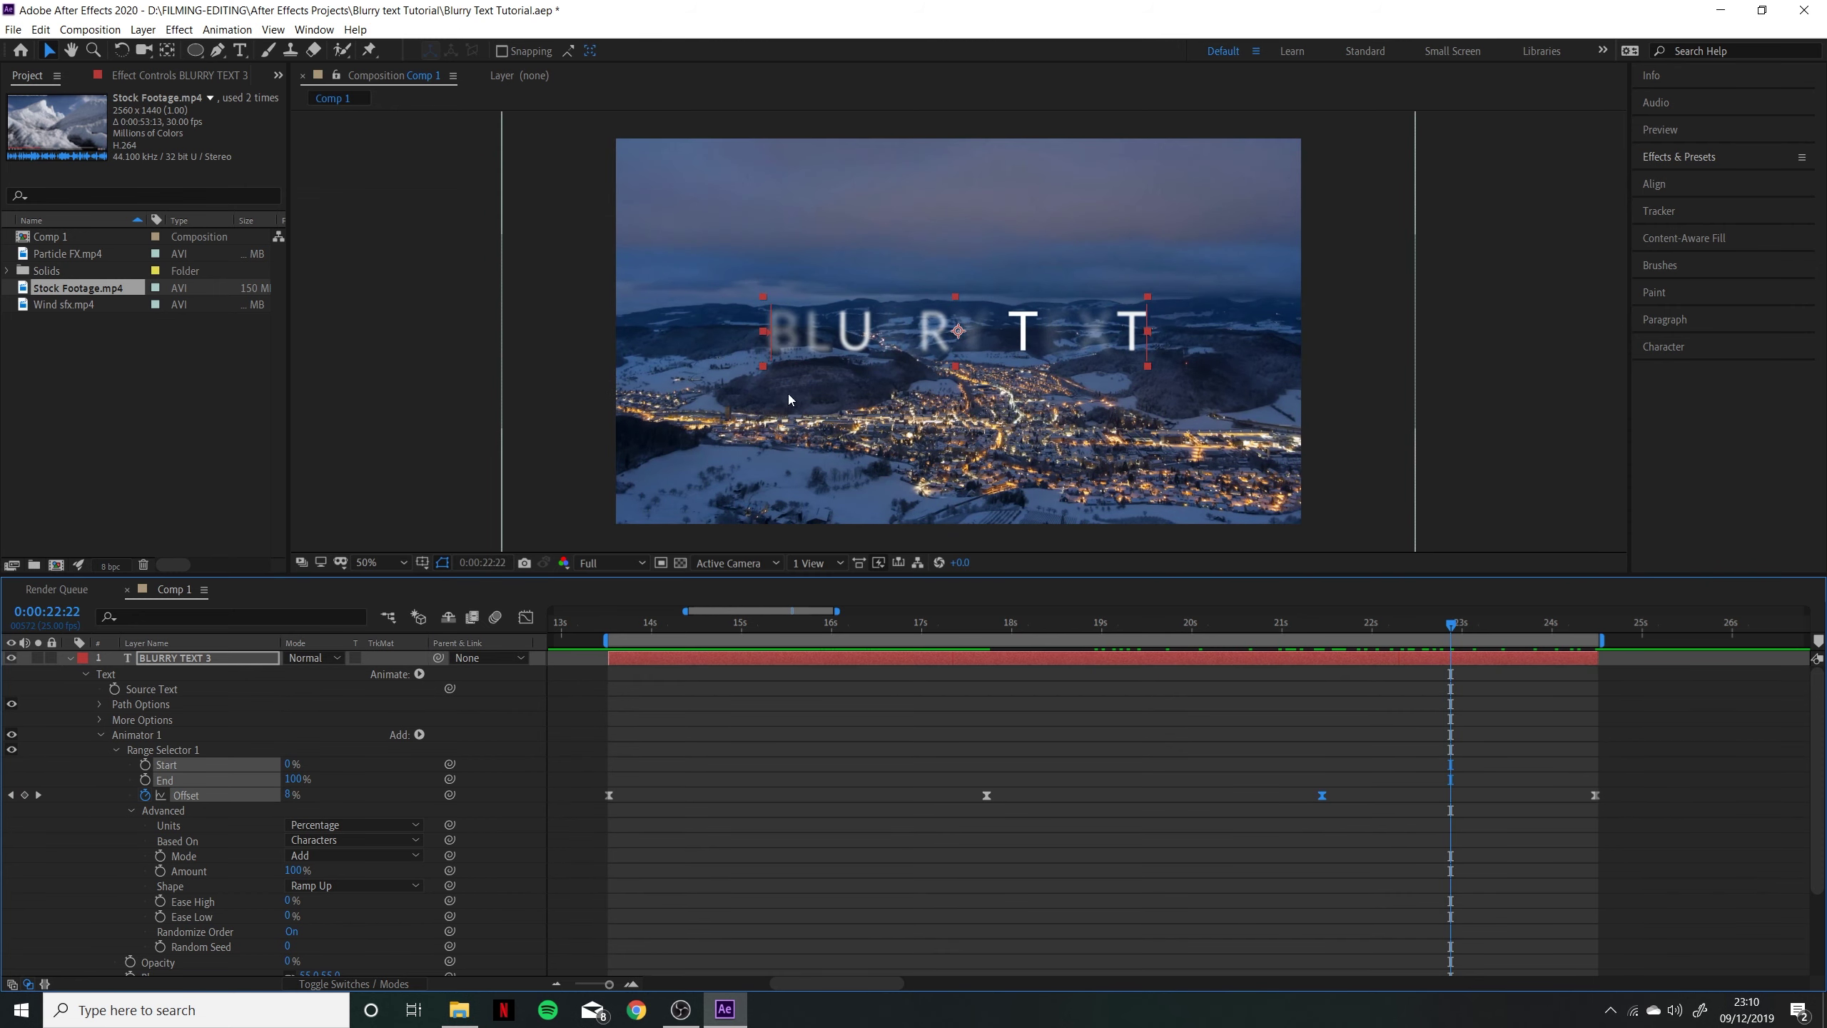
Keyframe the text animator's Random Seed at 0 on 0:00:21:10 and at 1 on 0:00:21:11
drag(608, 629, 1321, 610)
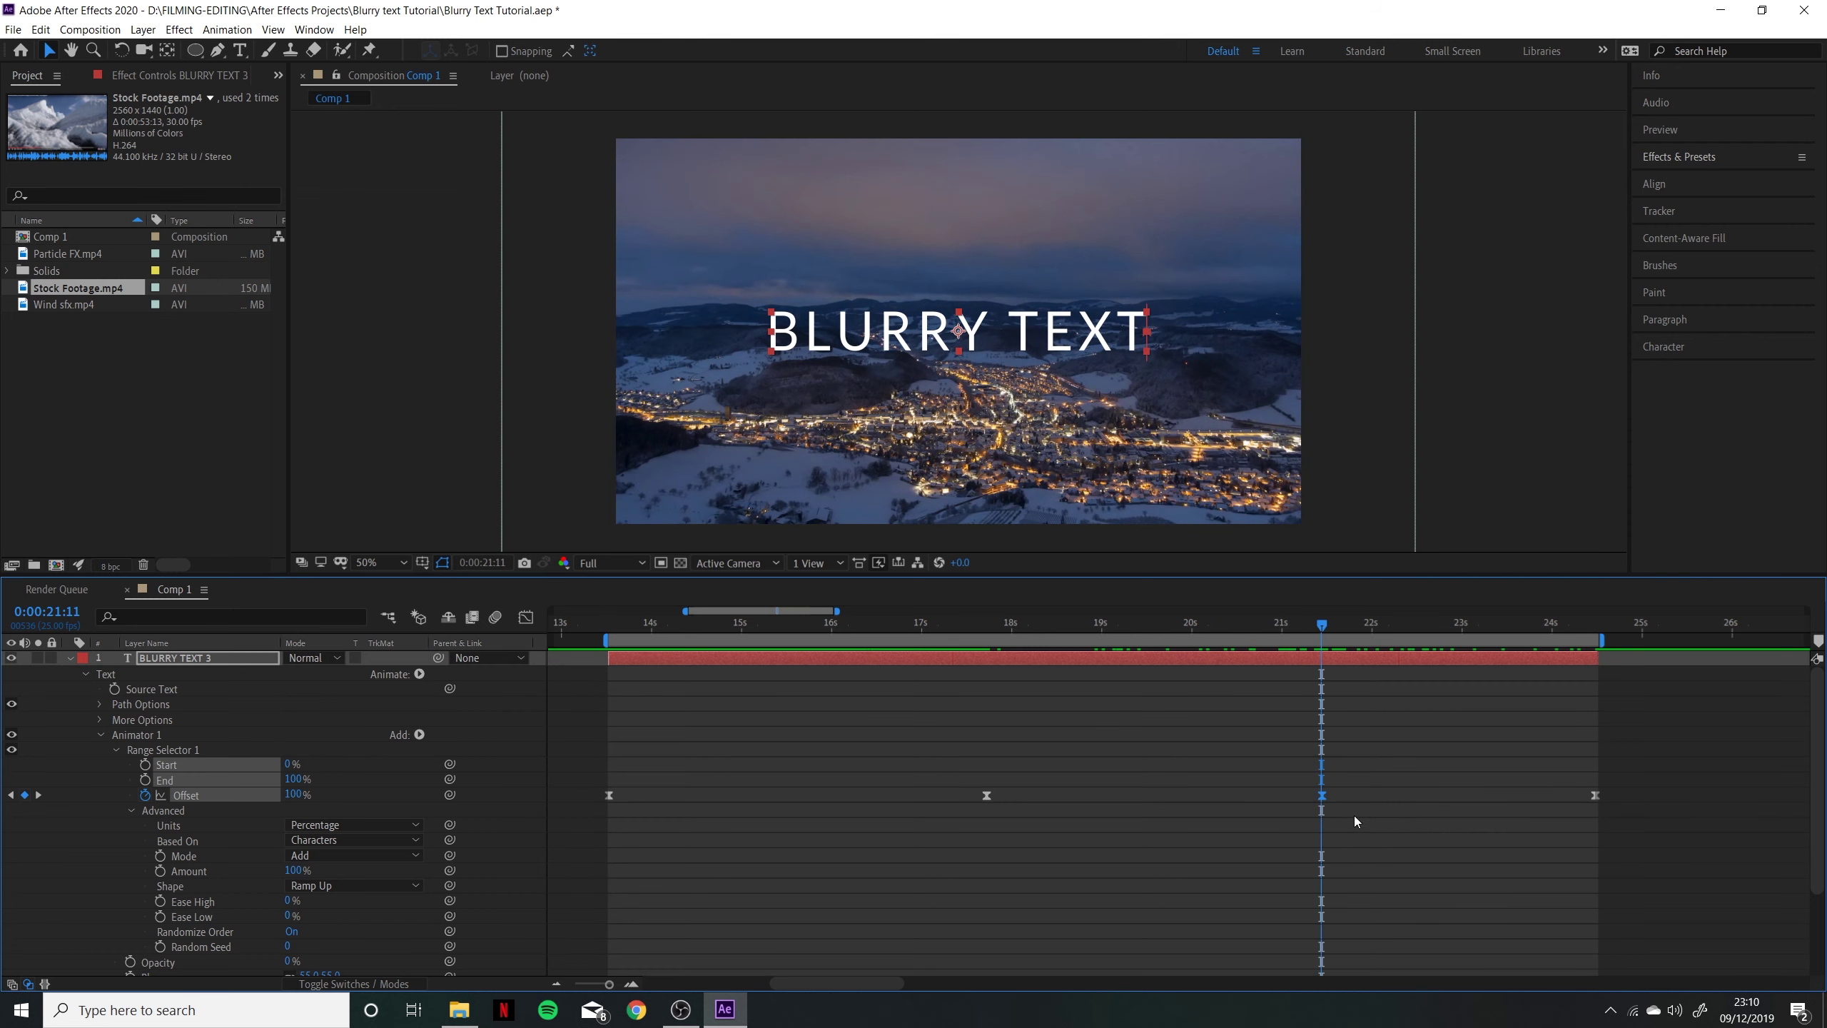
click(1348, 867)
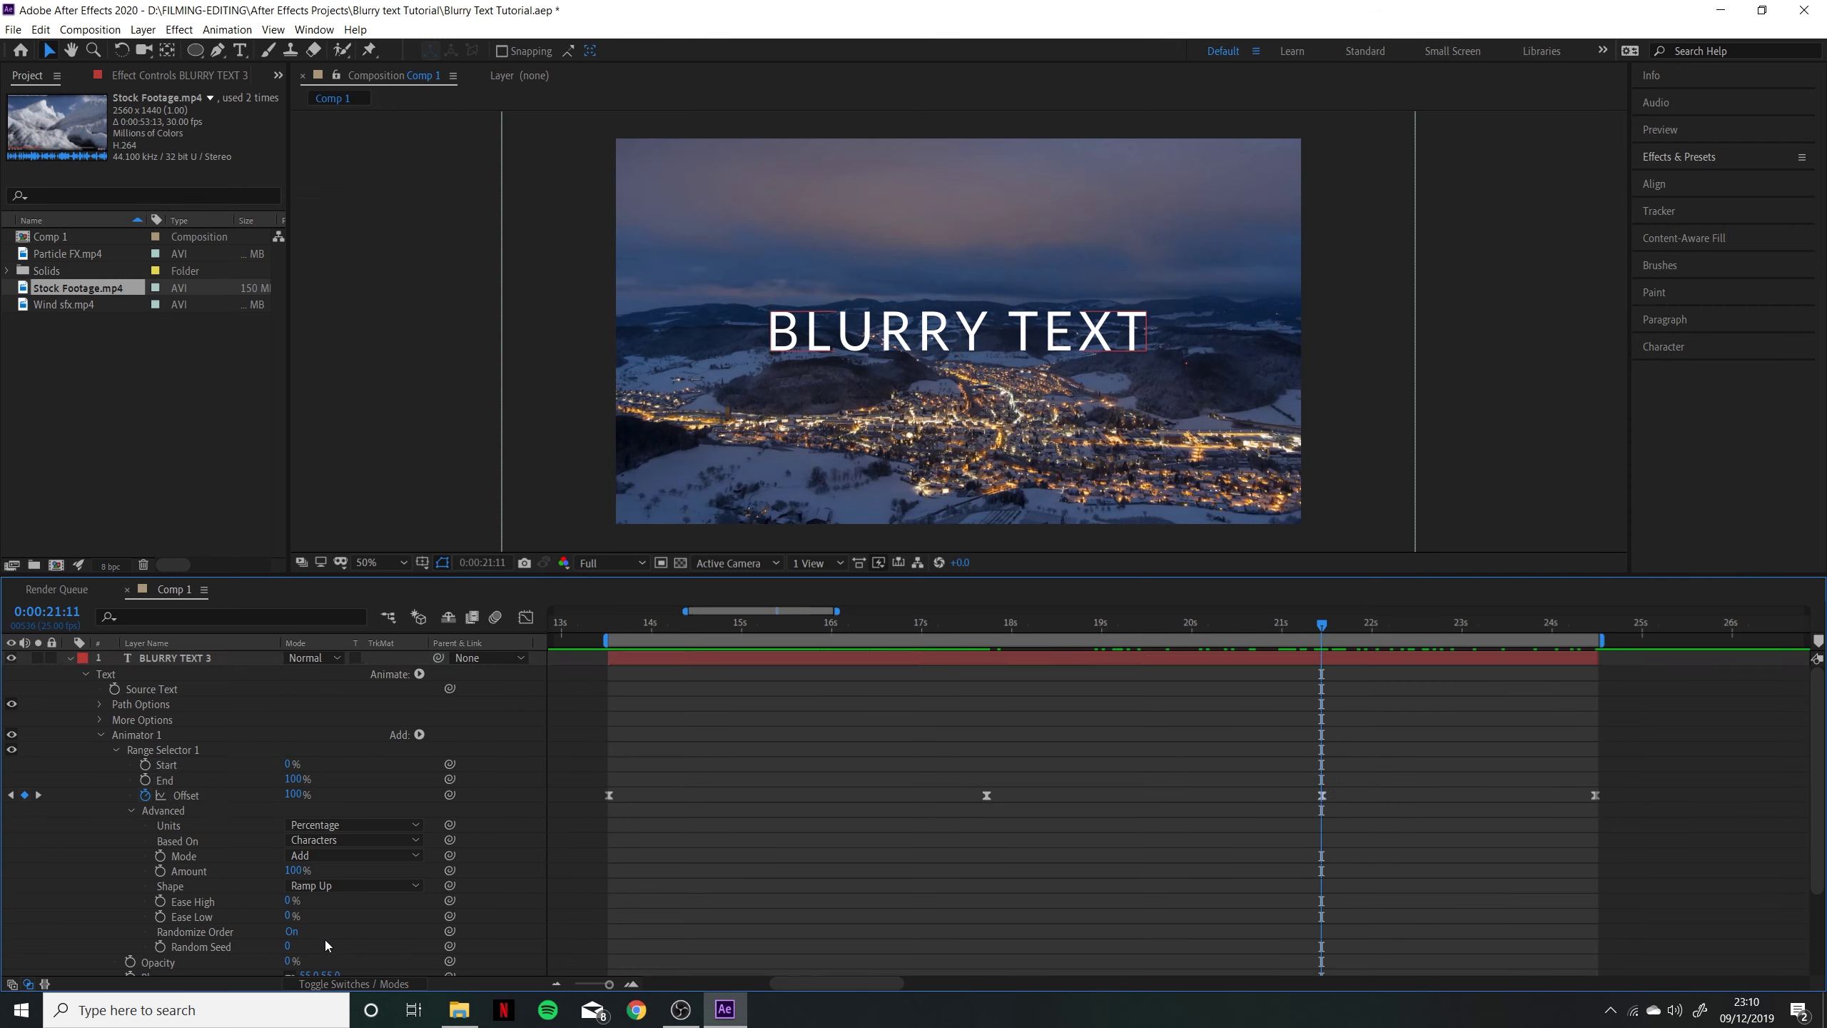
click(163, 947)
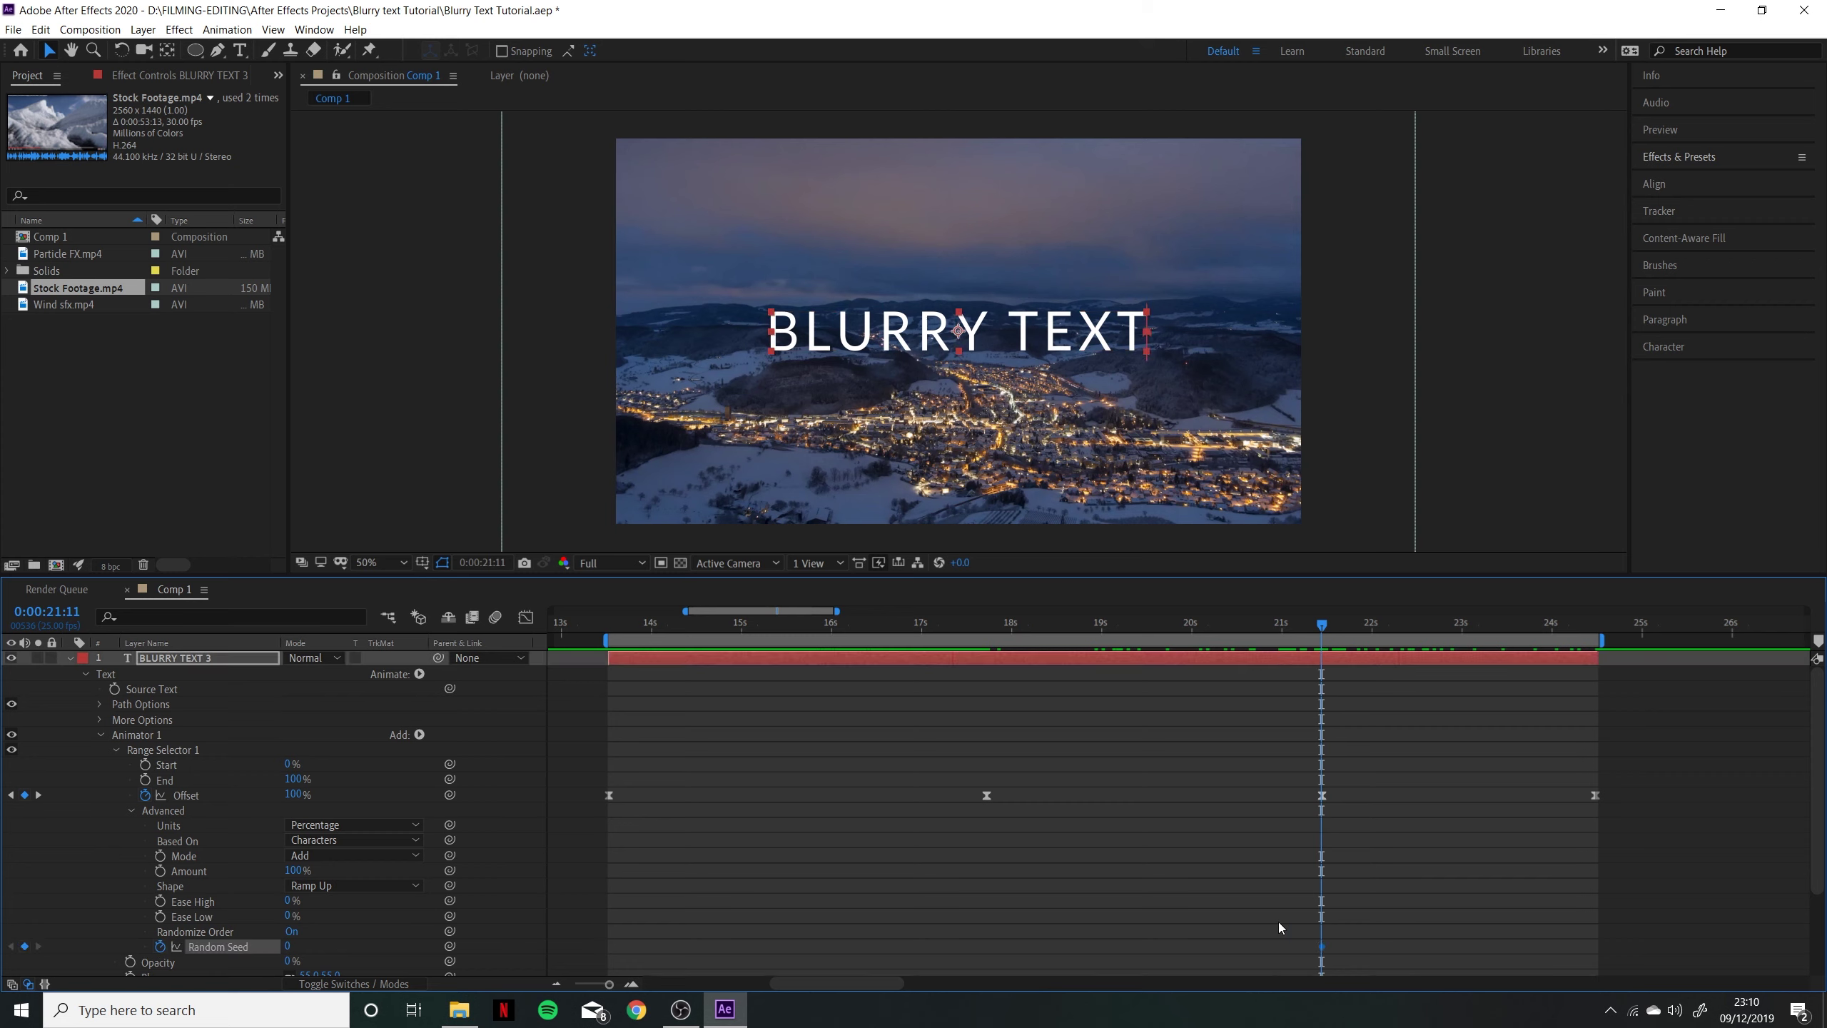
click(289, 947)
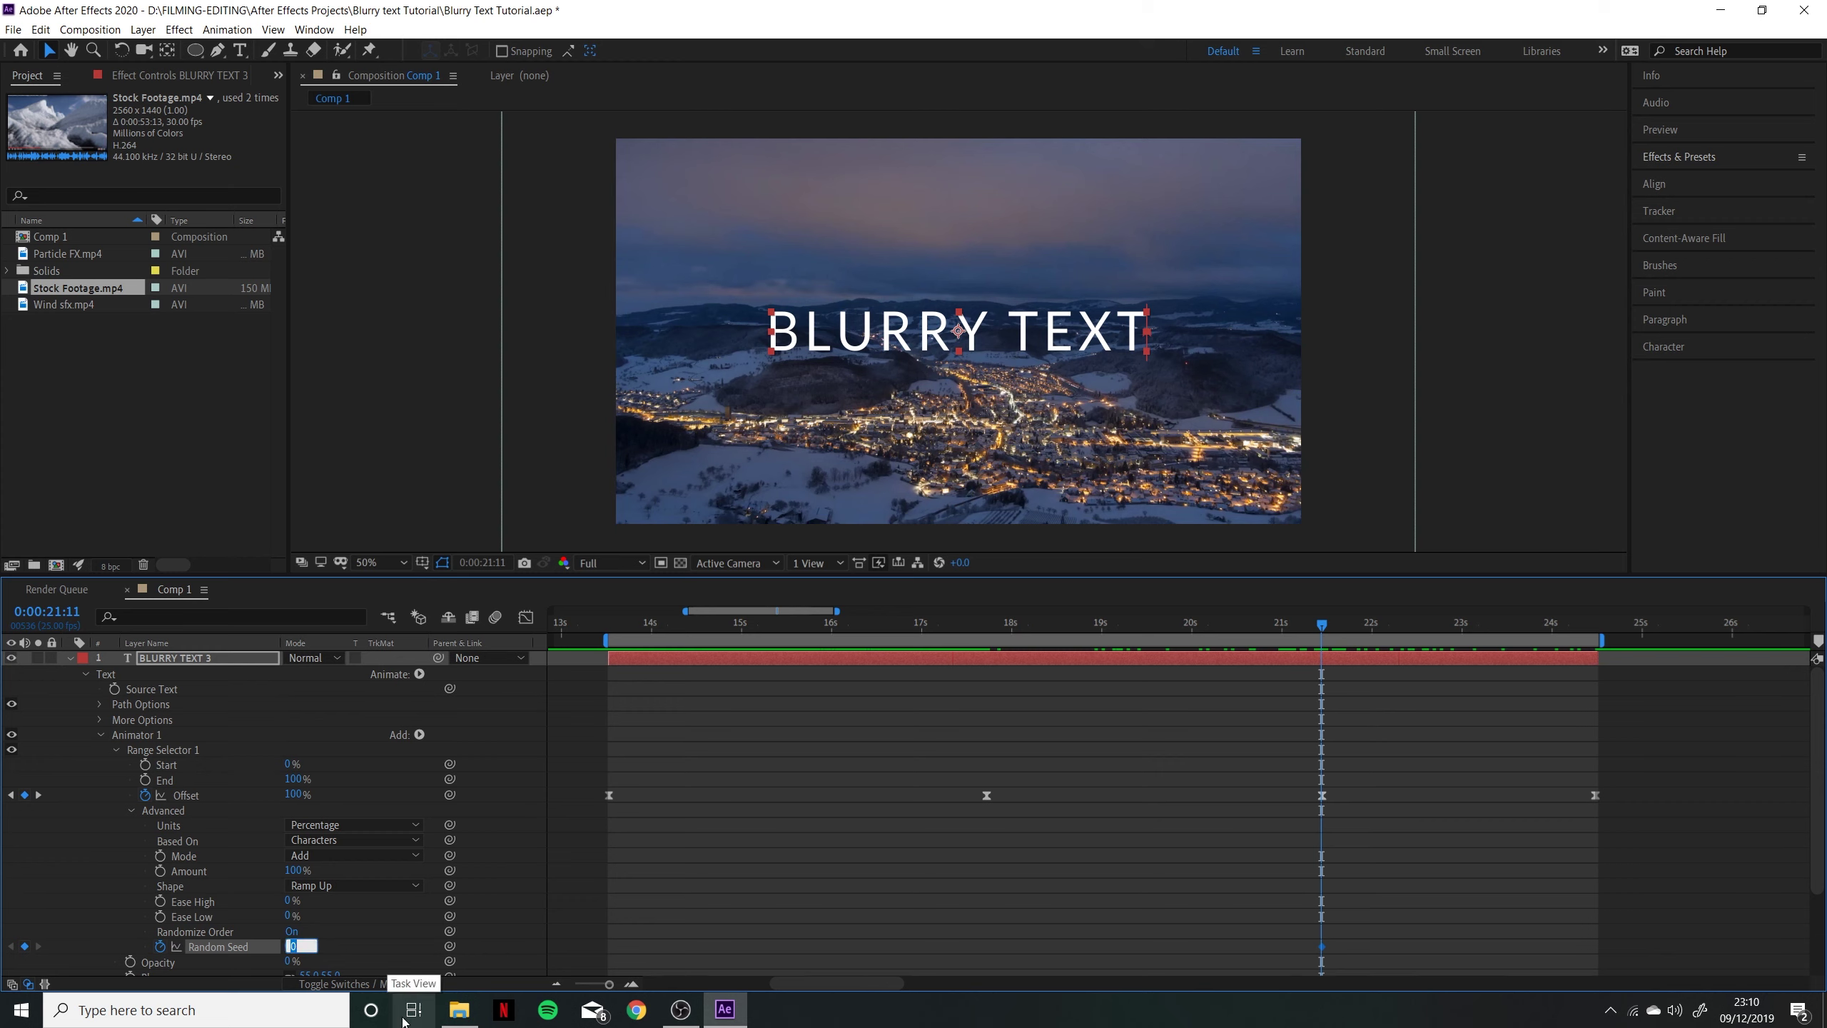
text(1)
key(Return)
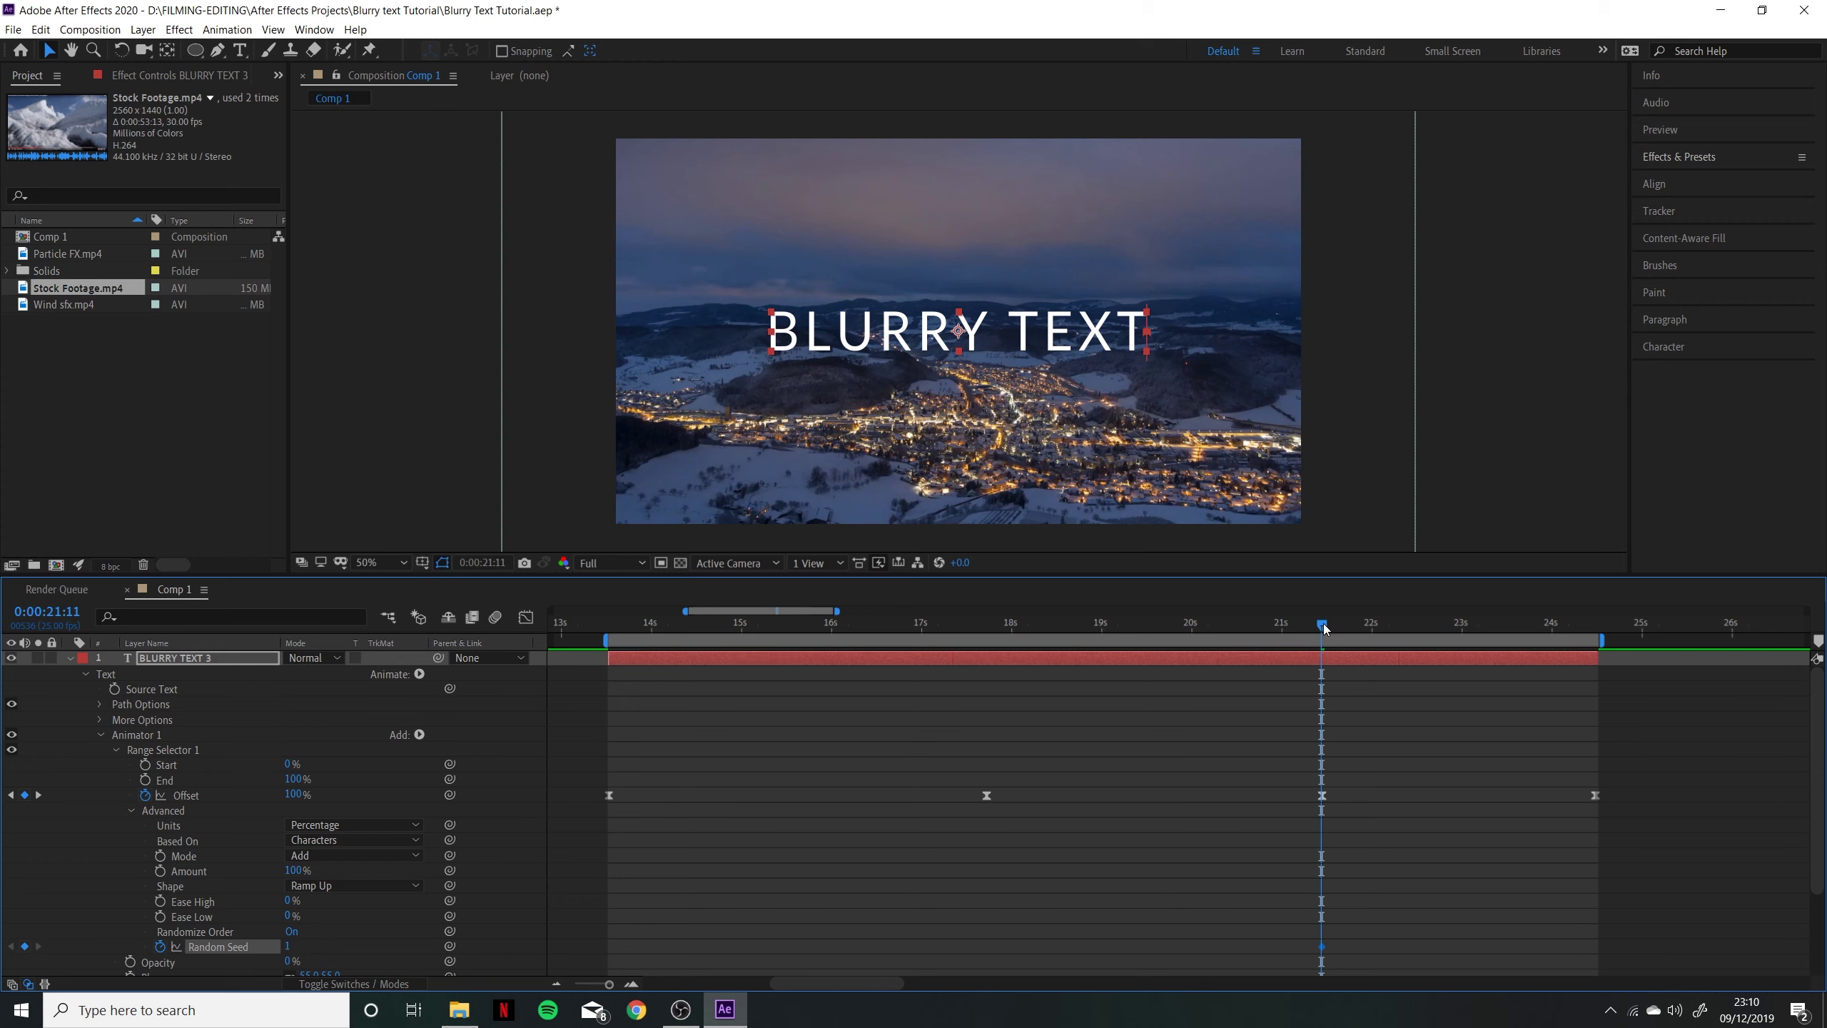
drag(1324, 626, 1322, 627)
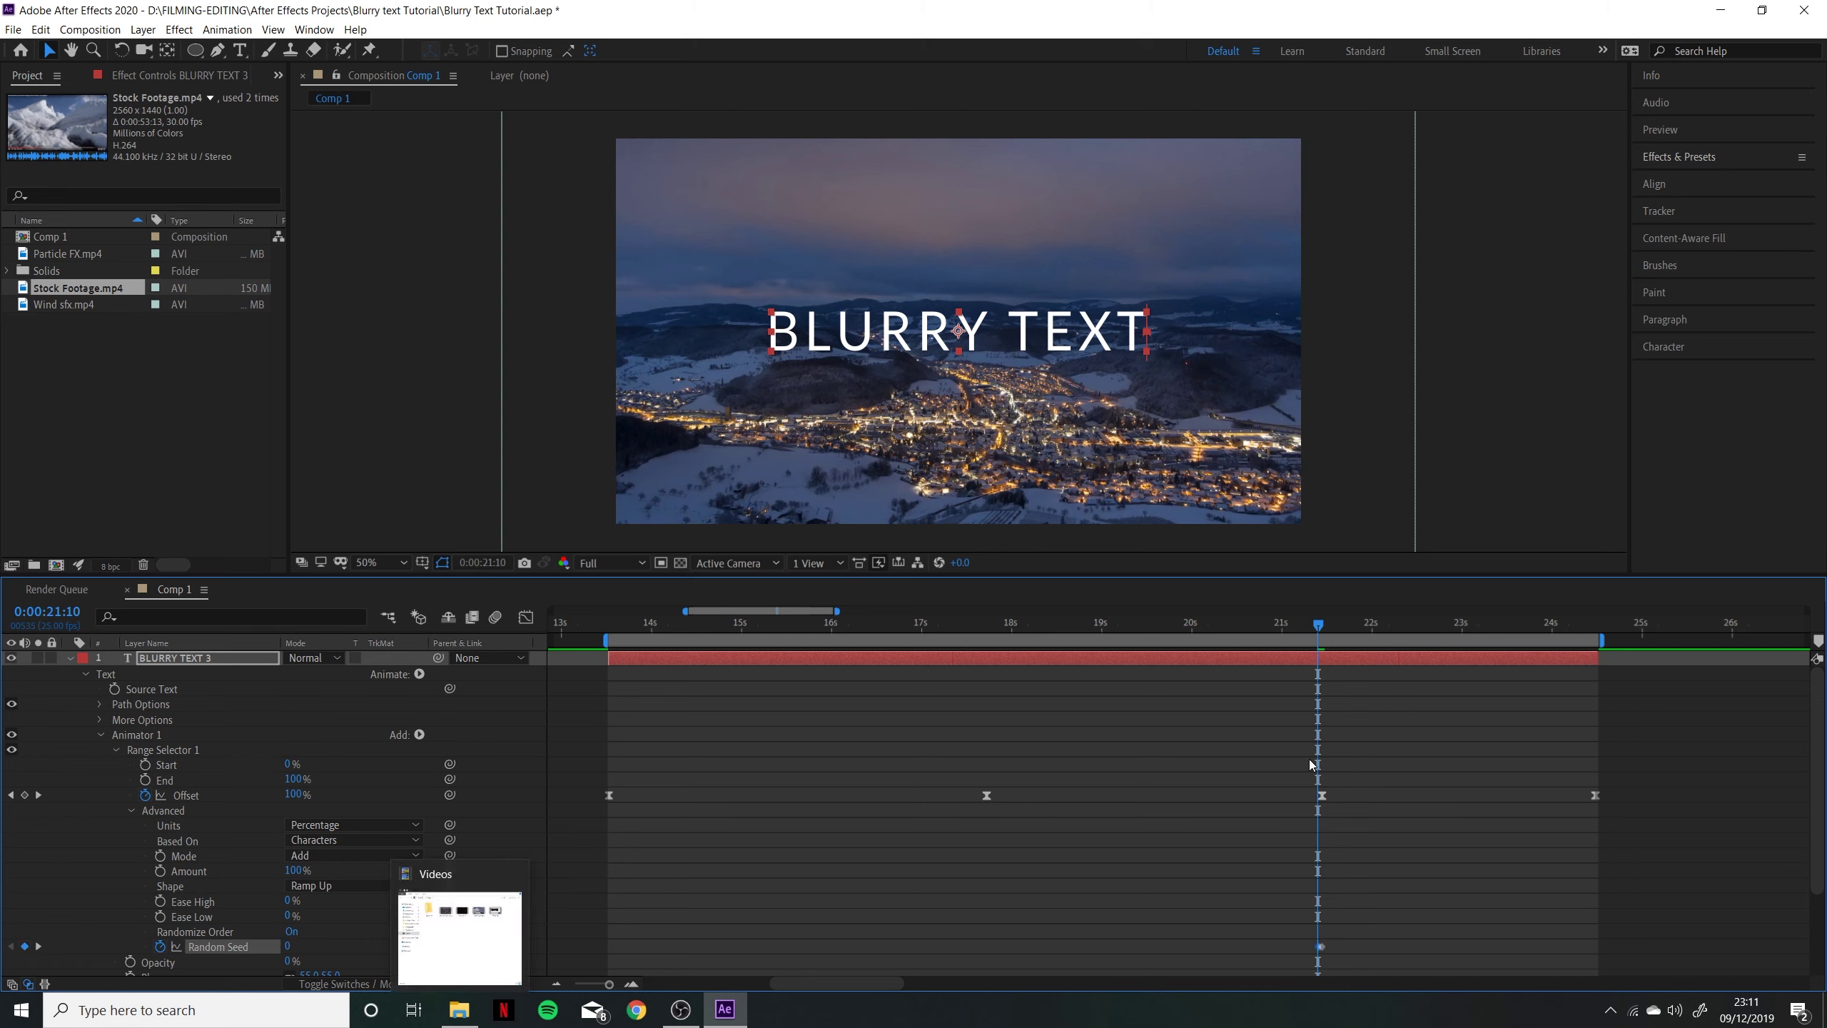
Scrub through the title's reveal and blur-out to compare the random letter order, with the text layer's properties collapsed
drag(1282, 624, 1470, 634)
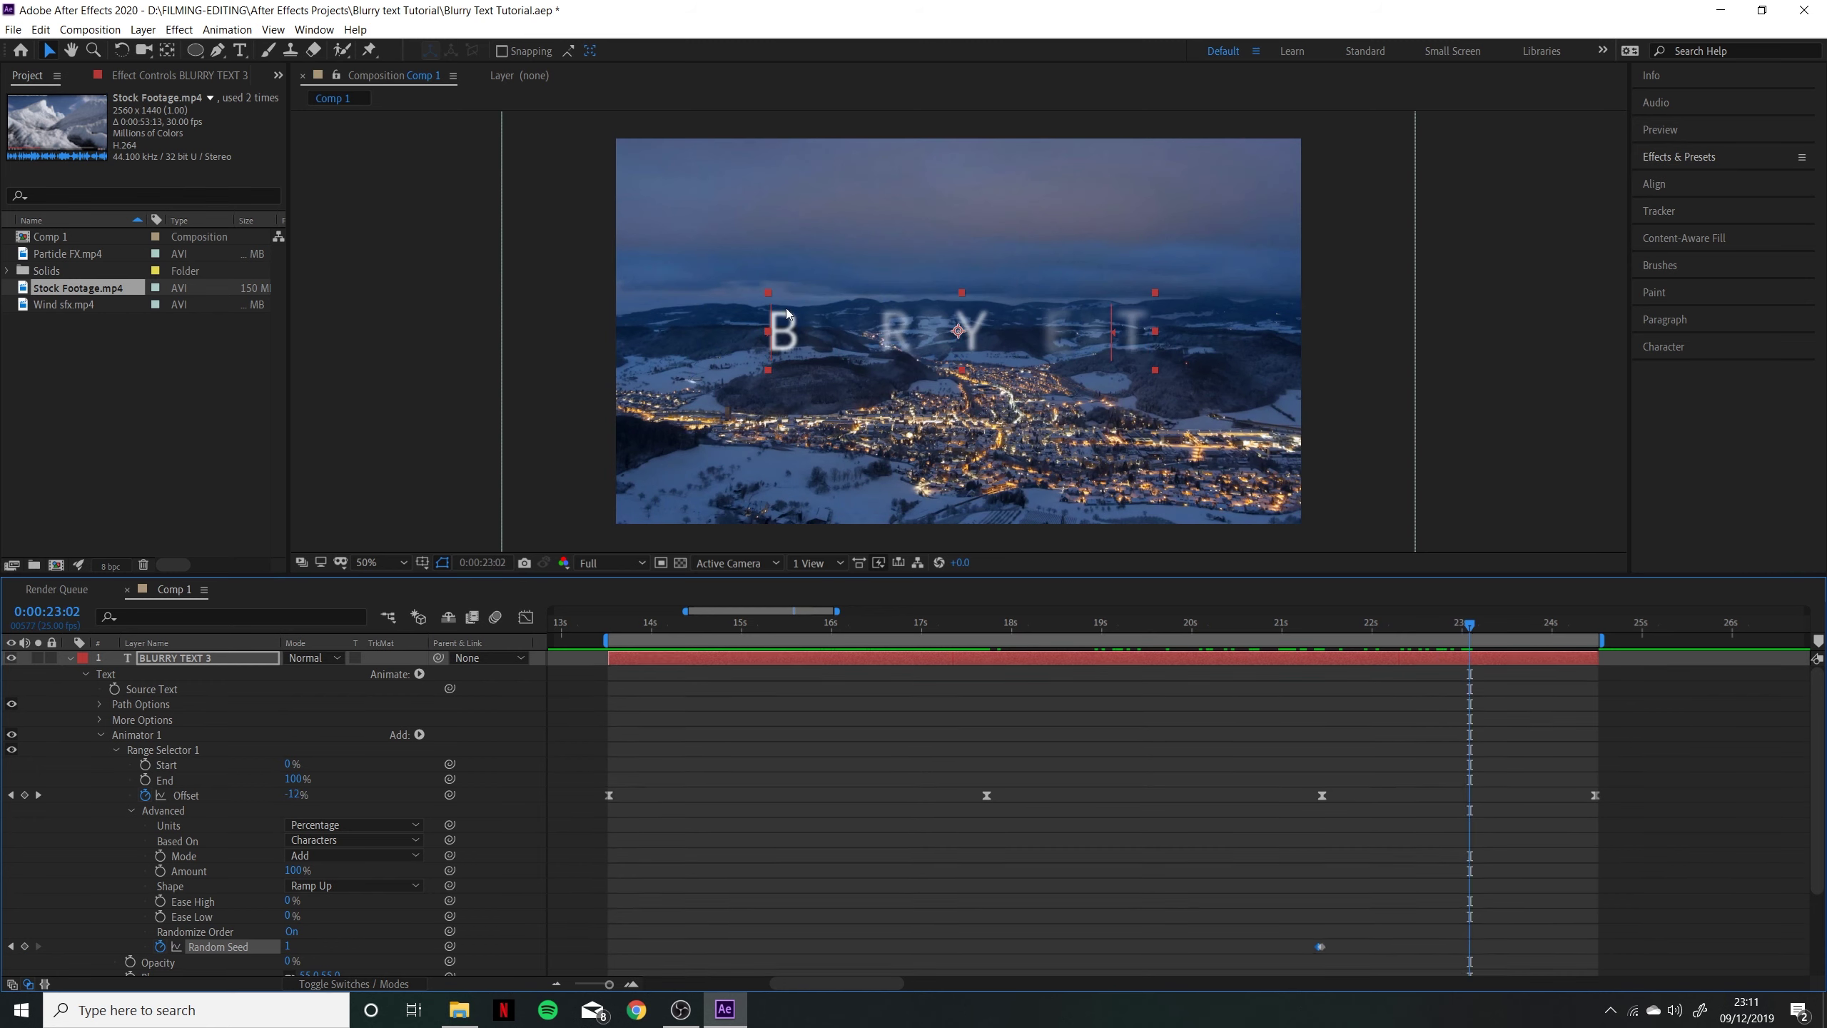
drag(614, 629, 1436, 683)
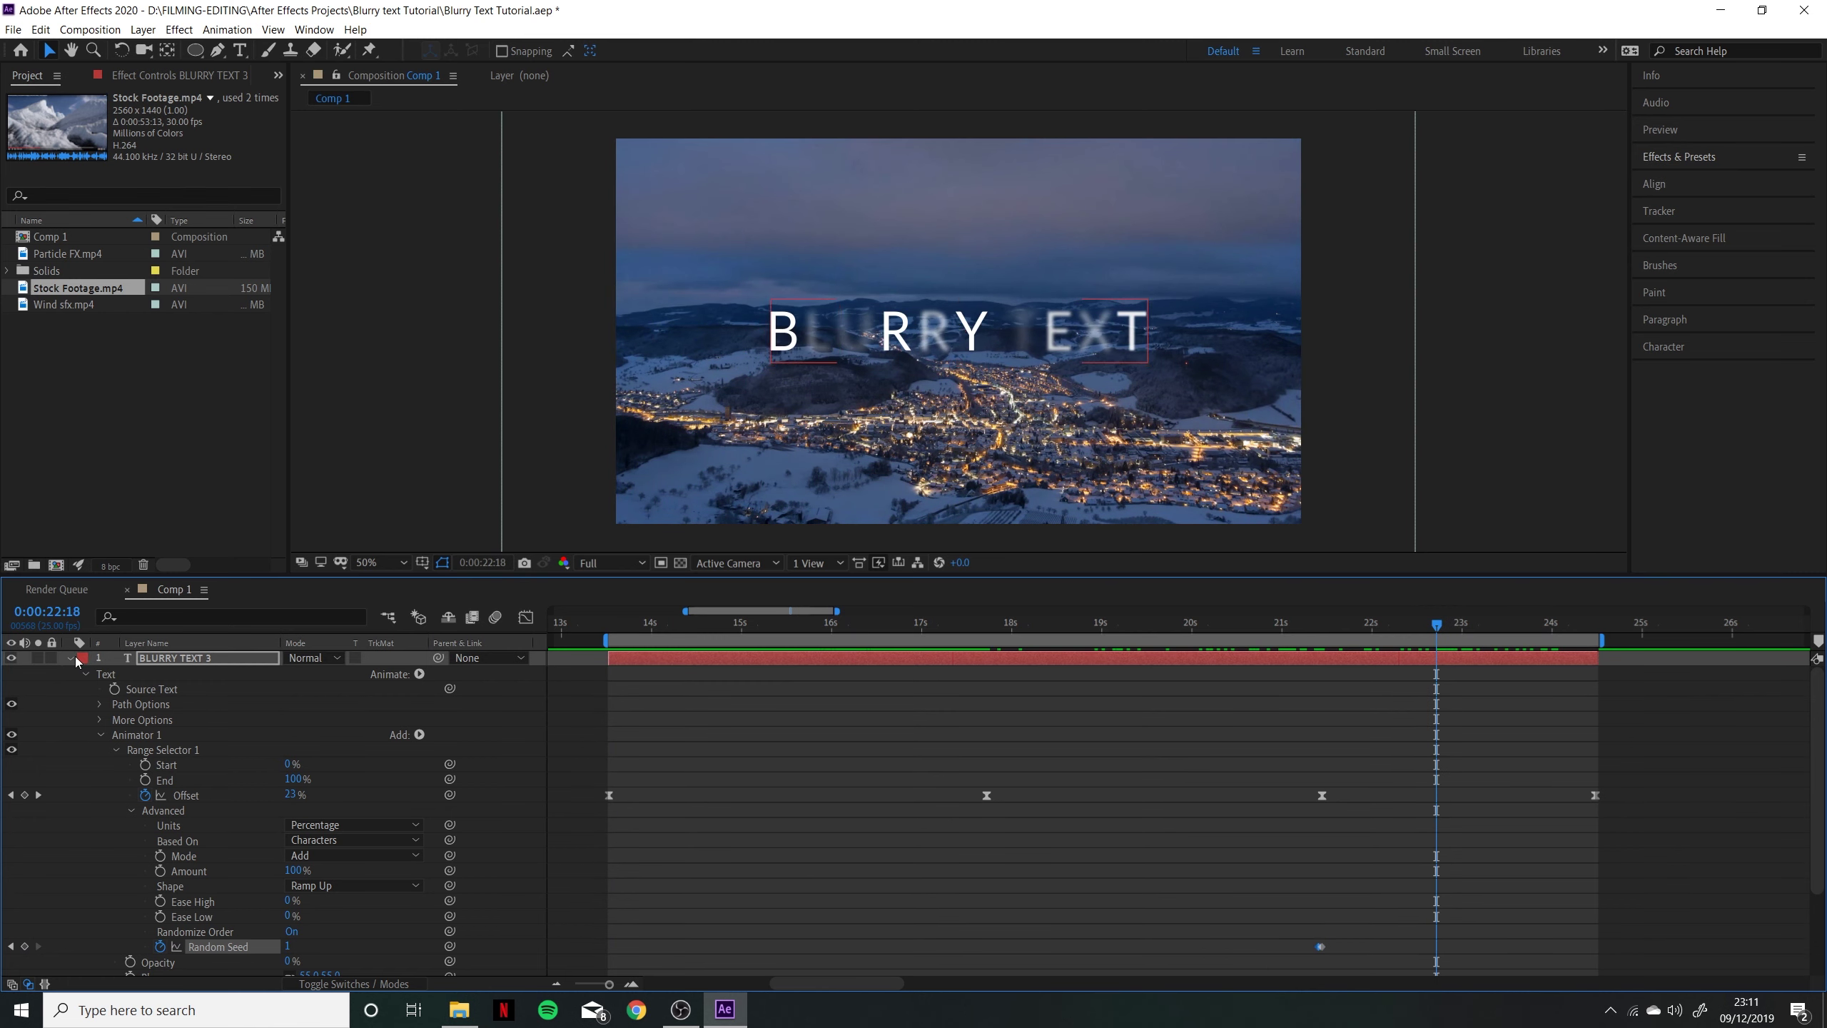
click(70, 657)
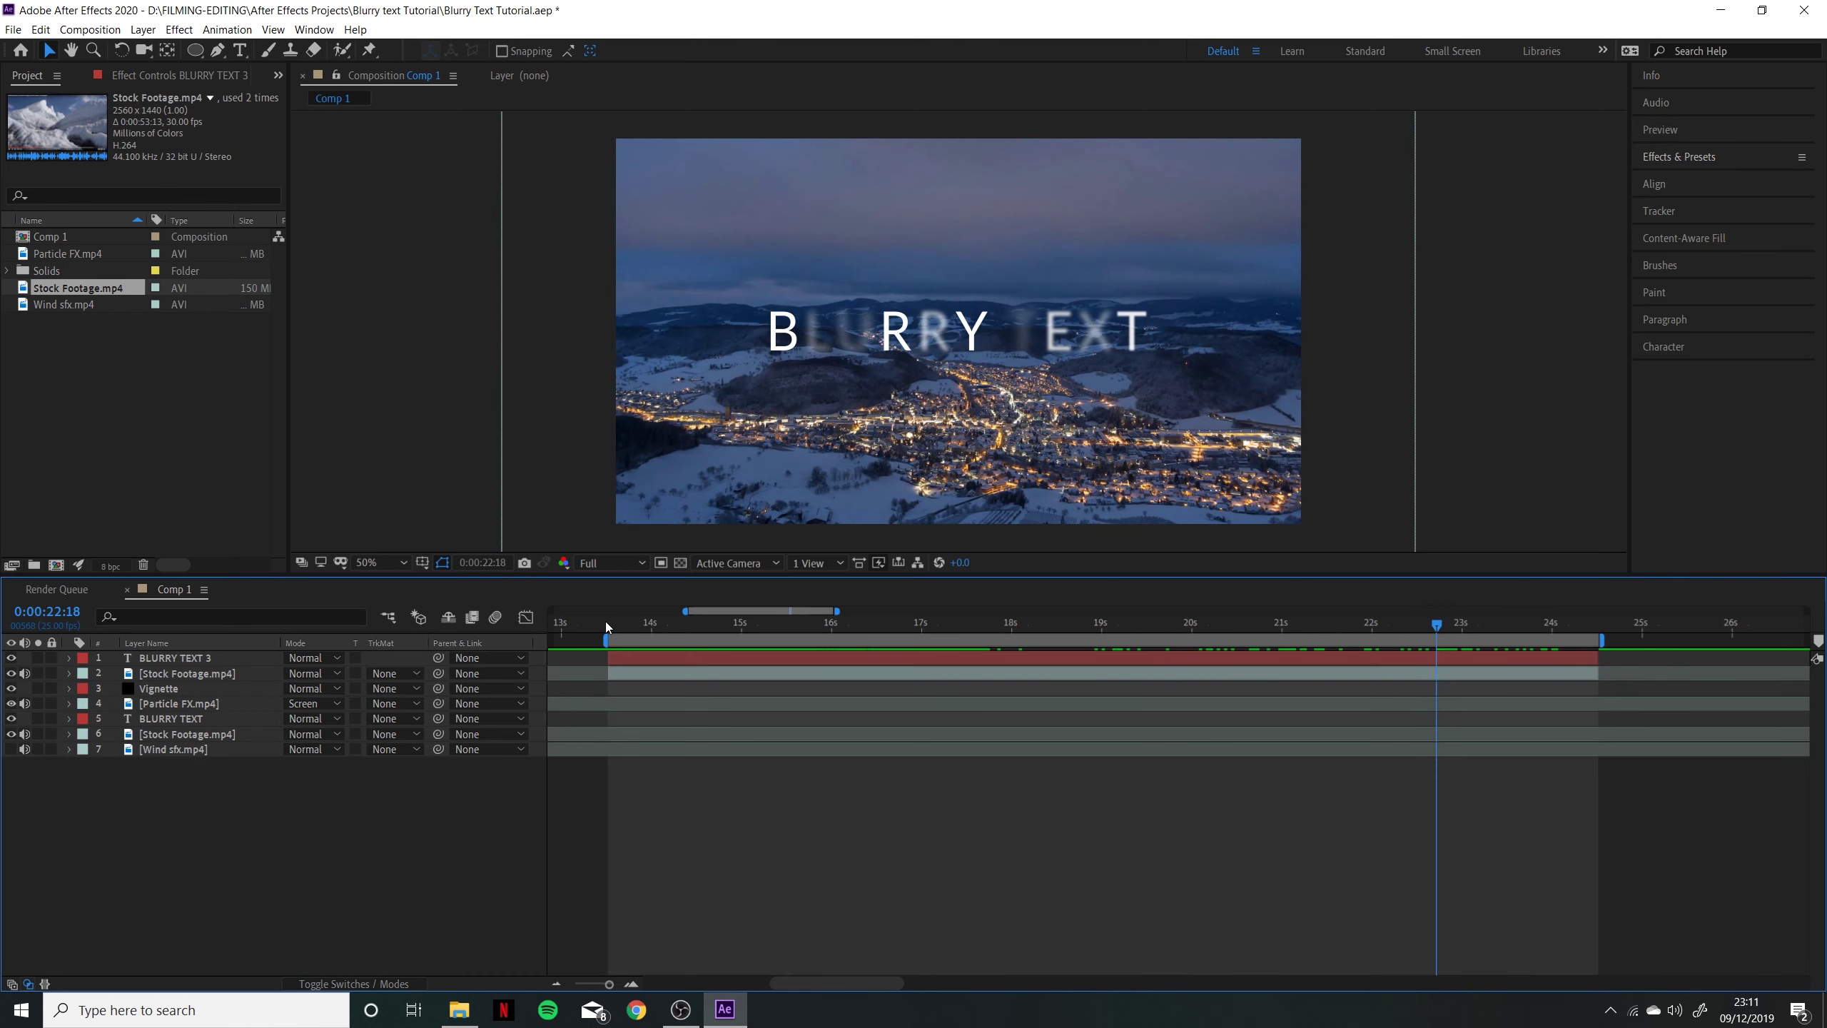
drag(605, 621, 1465, 633)
drag(625, 620, 928, 712)
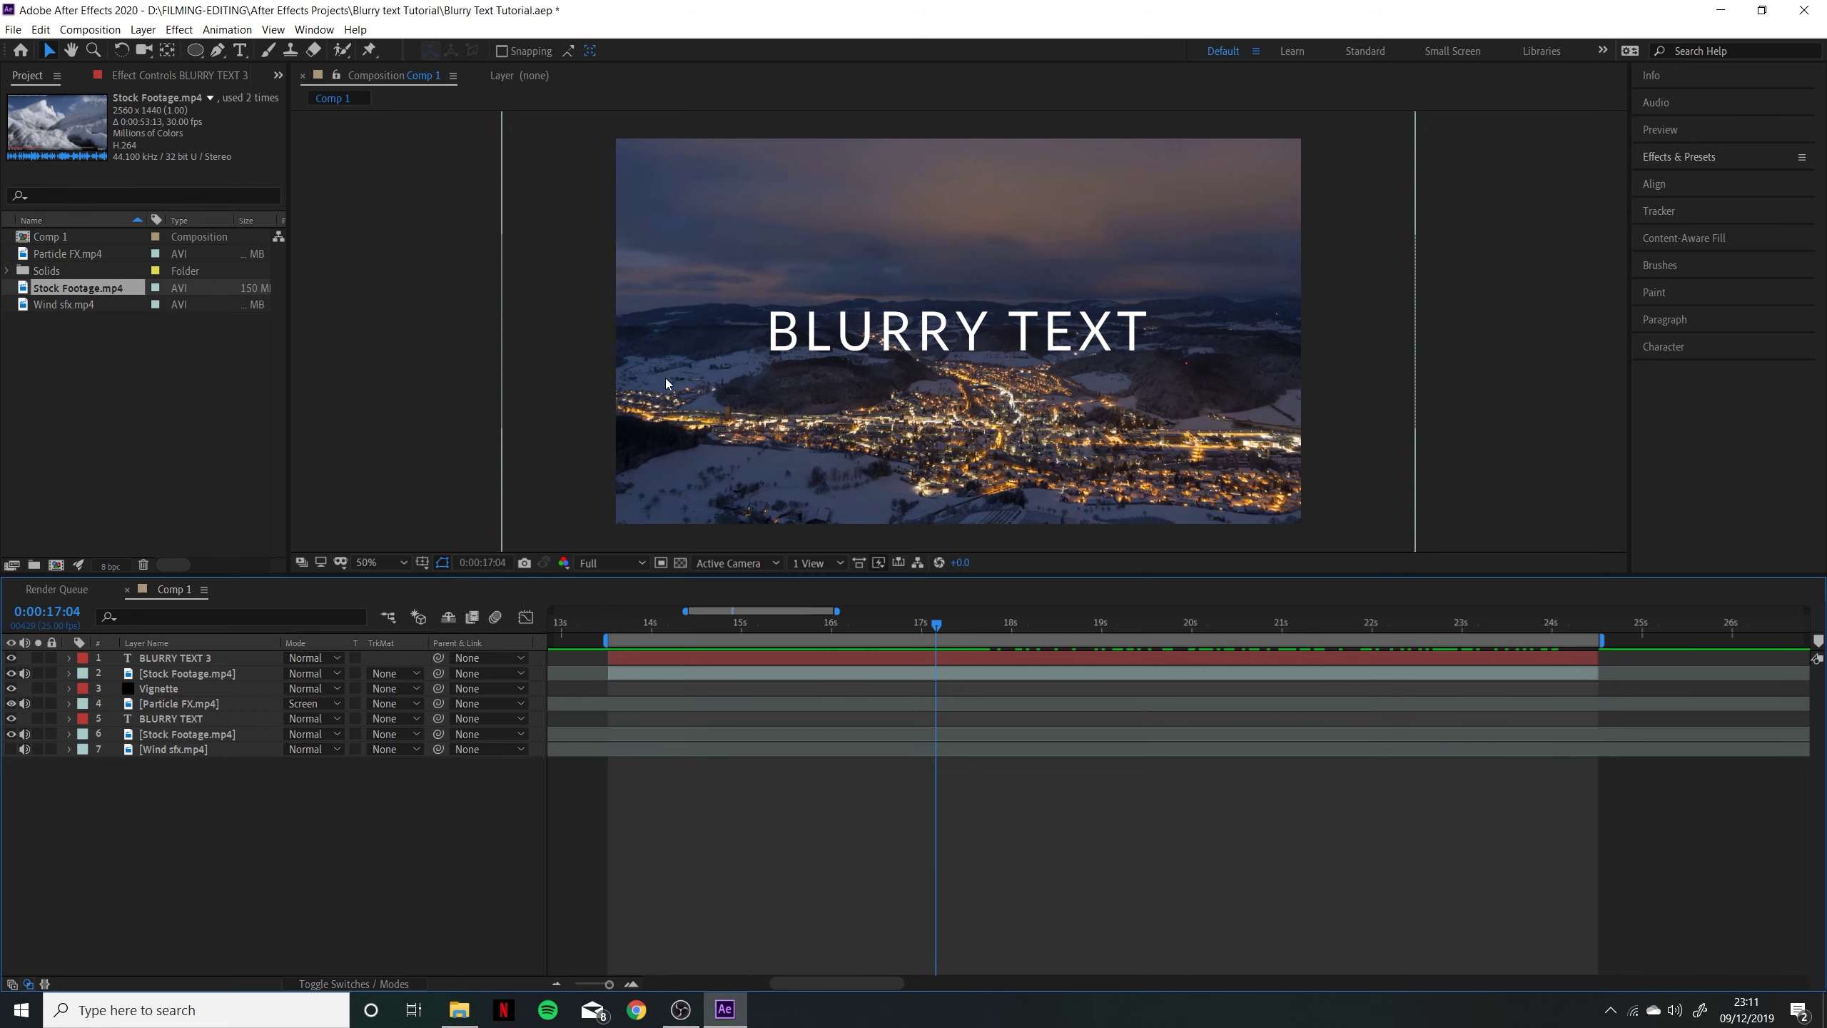
At 0:00:13:13, move the upper Stock Footage layer's anchor point onto the bright centre of the town
click(658, 656)
click(658, 670)
drag(626, 625, 608, 625)
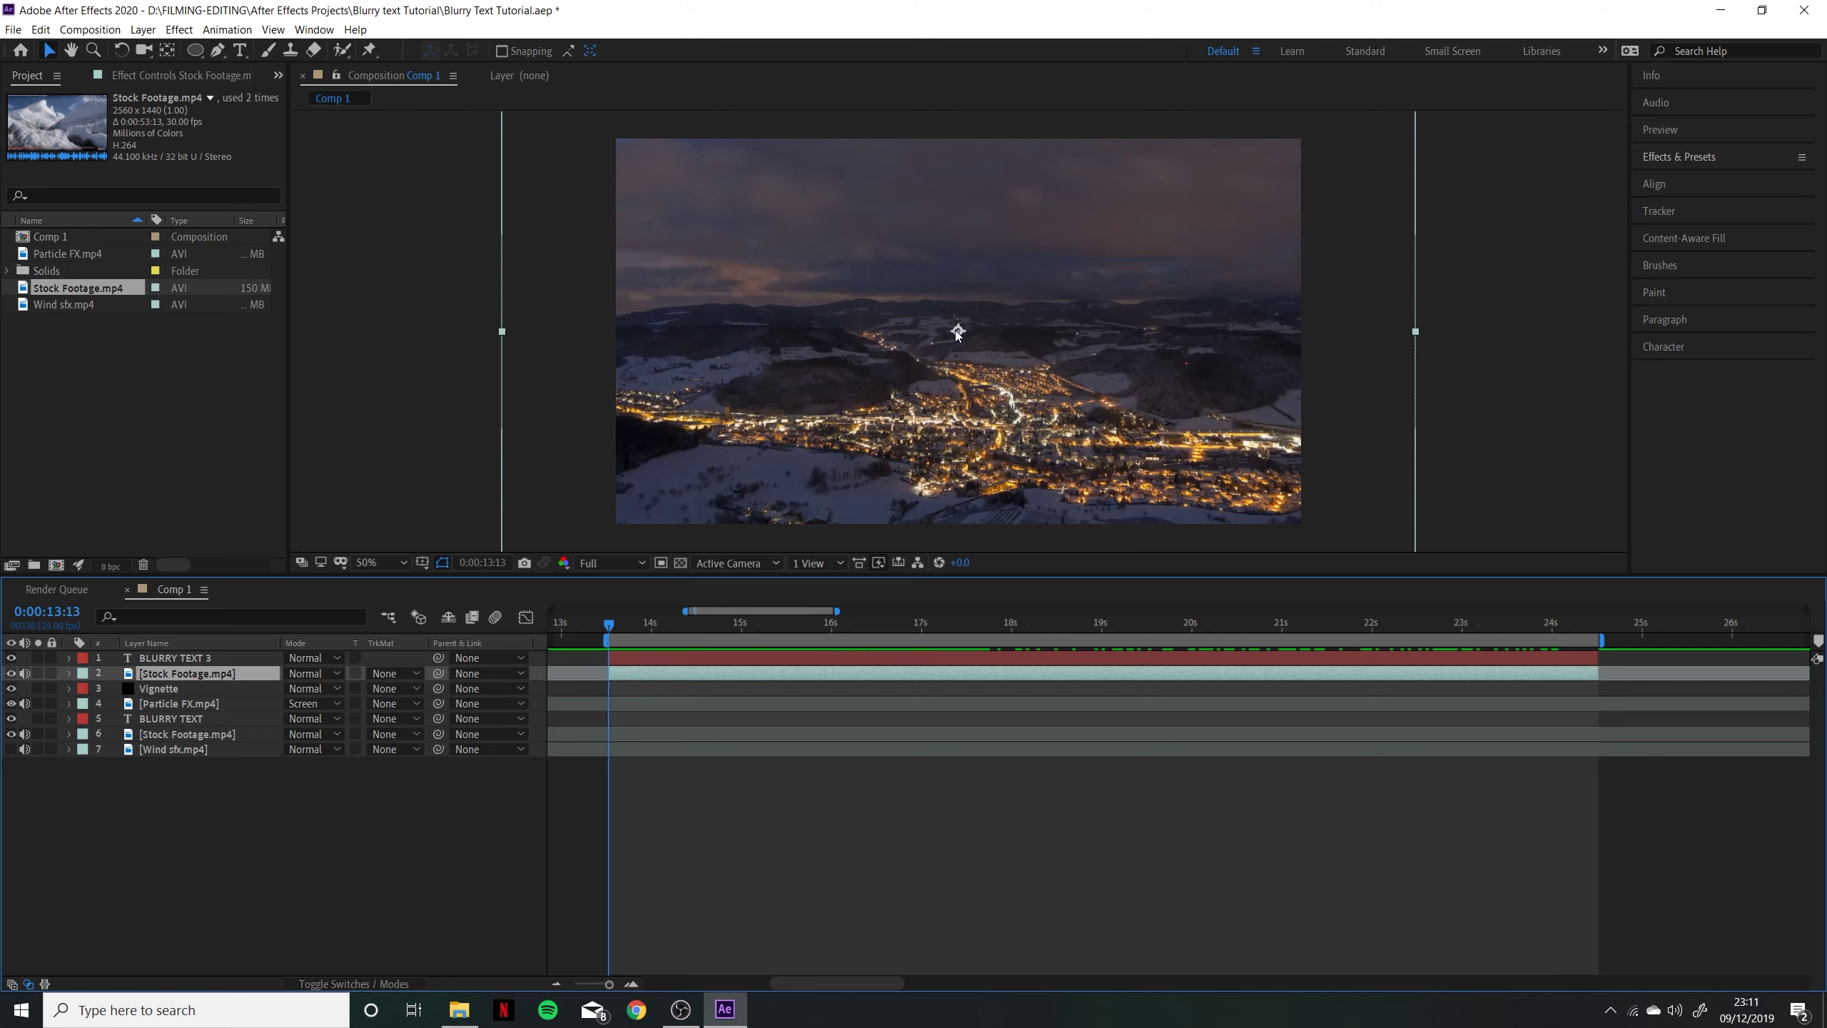
key(y)
drag(958, 333, 1001, 424)
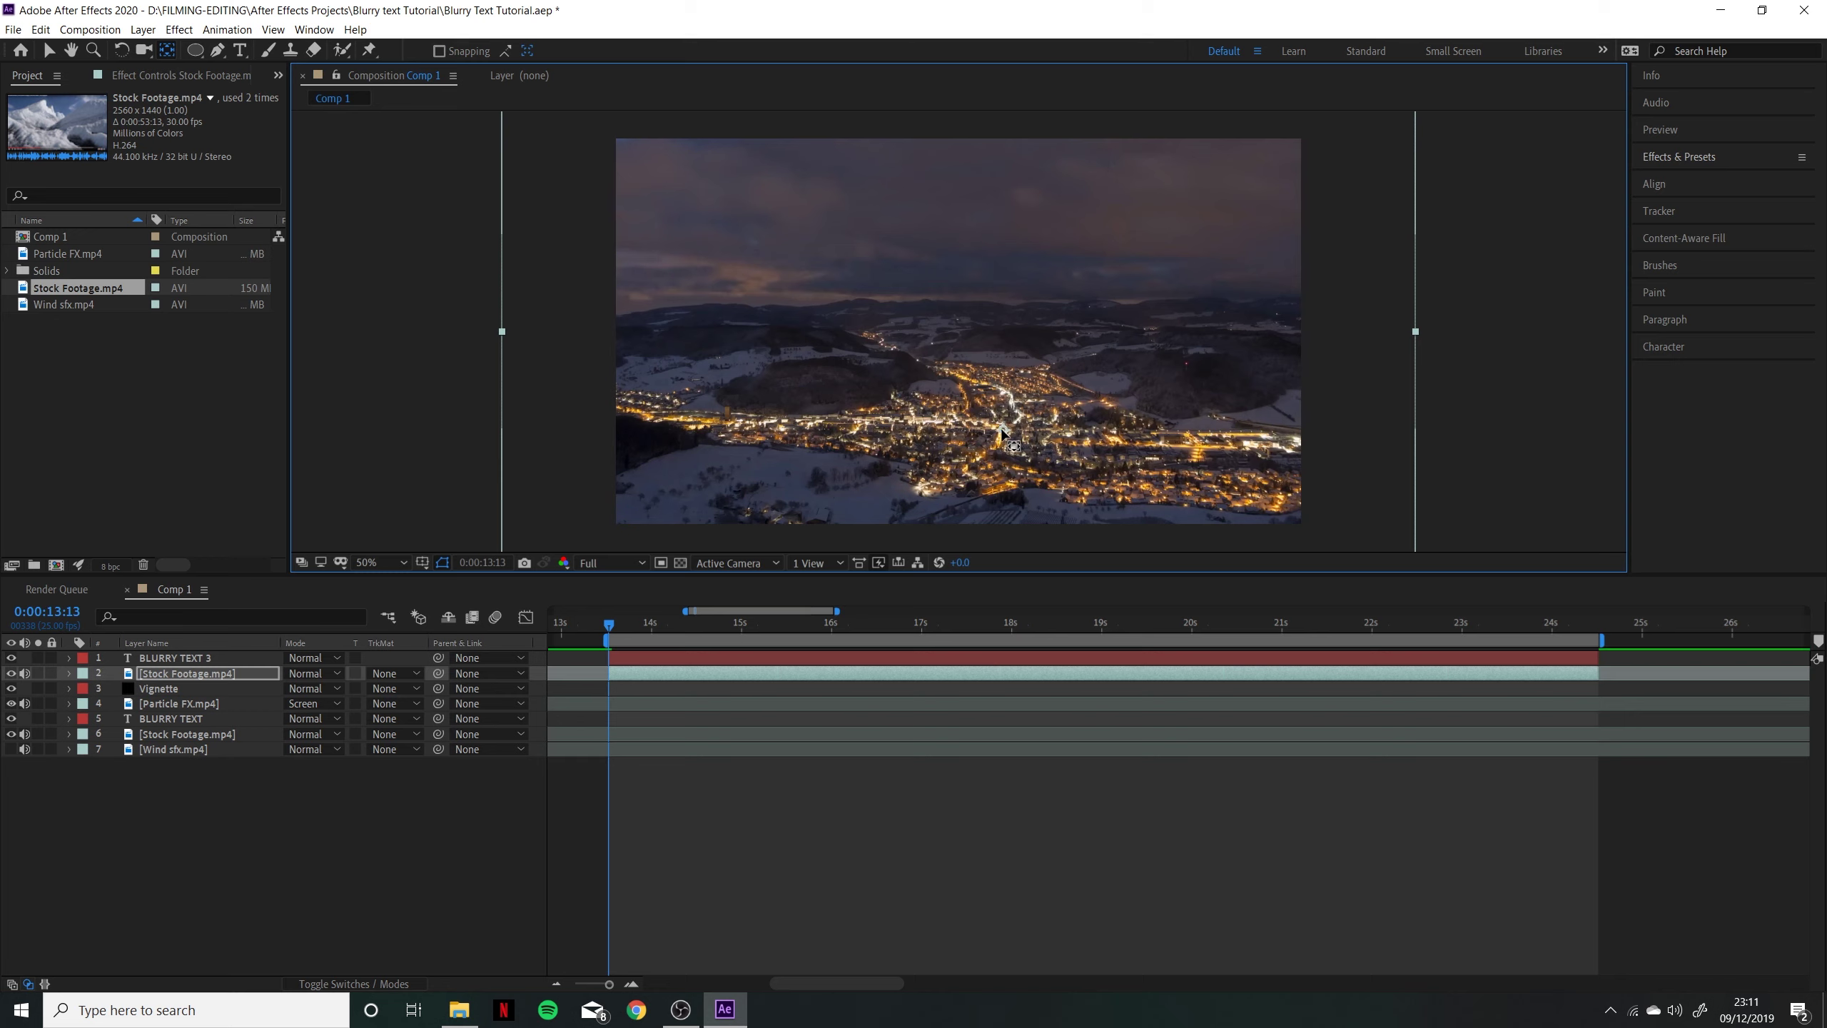
key(v)
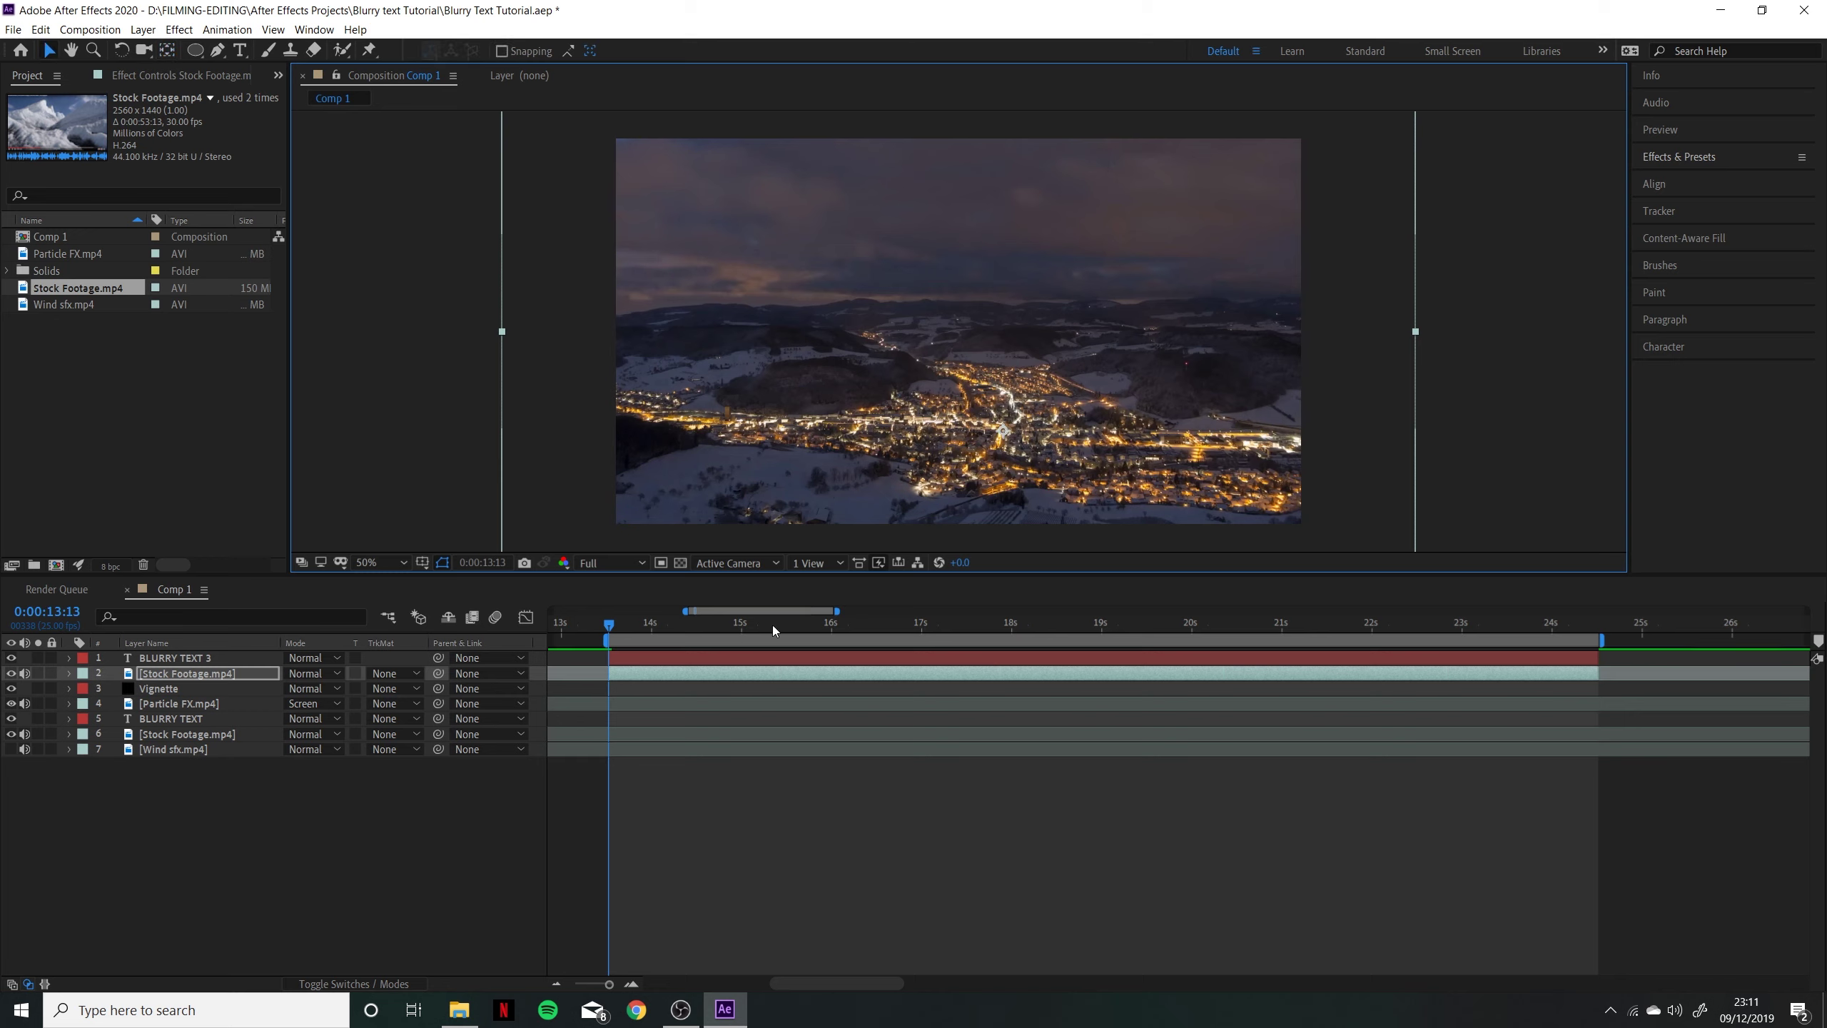
Move the BLURRY TEXT 3 layer's anchor point to the same spot in the town centre and compare both anchors
click(691, 656)
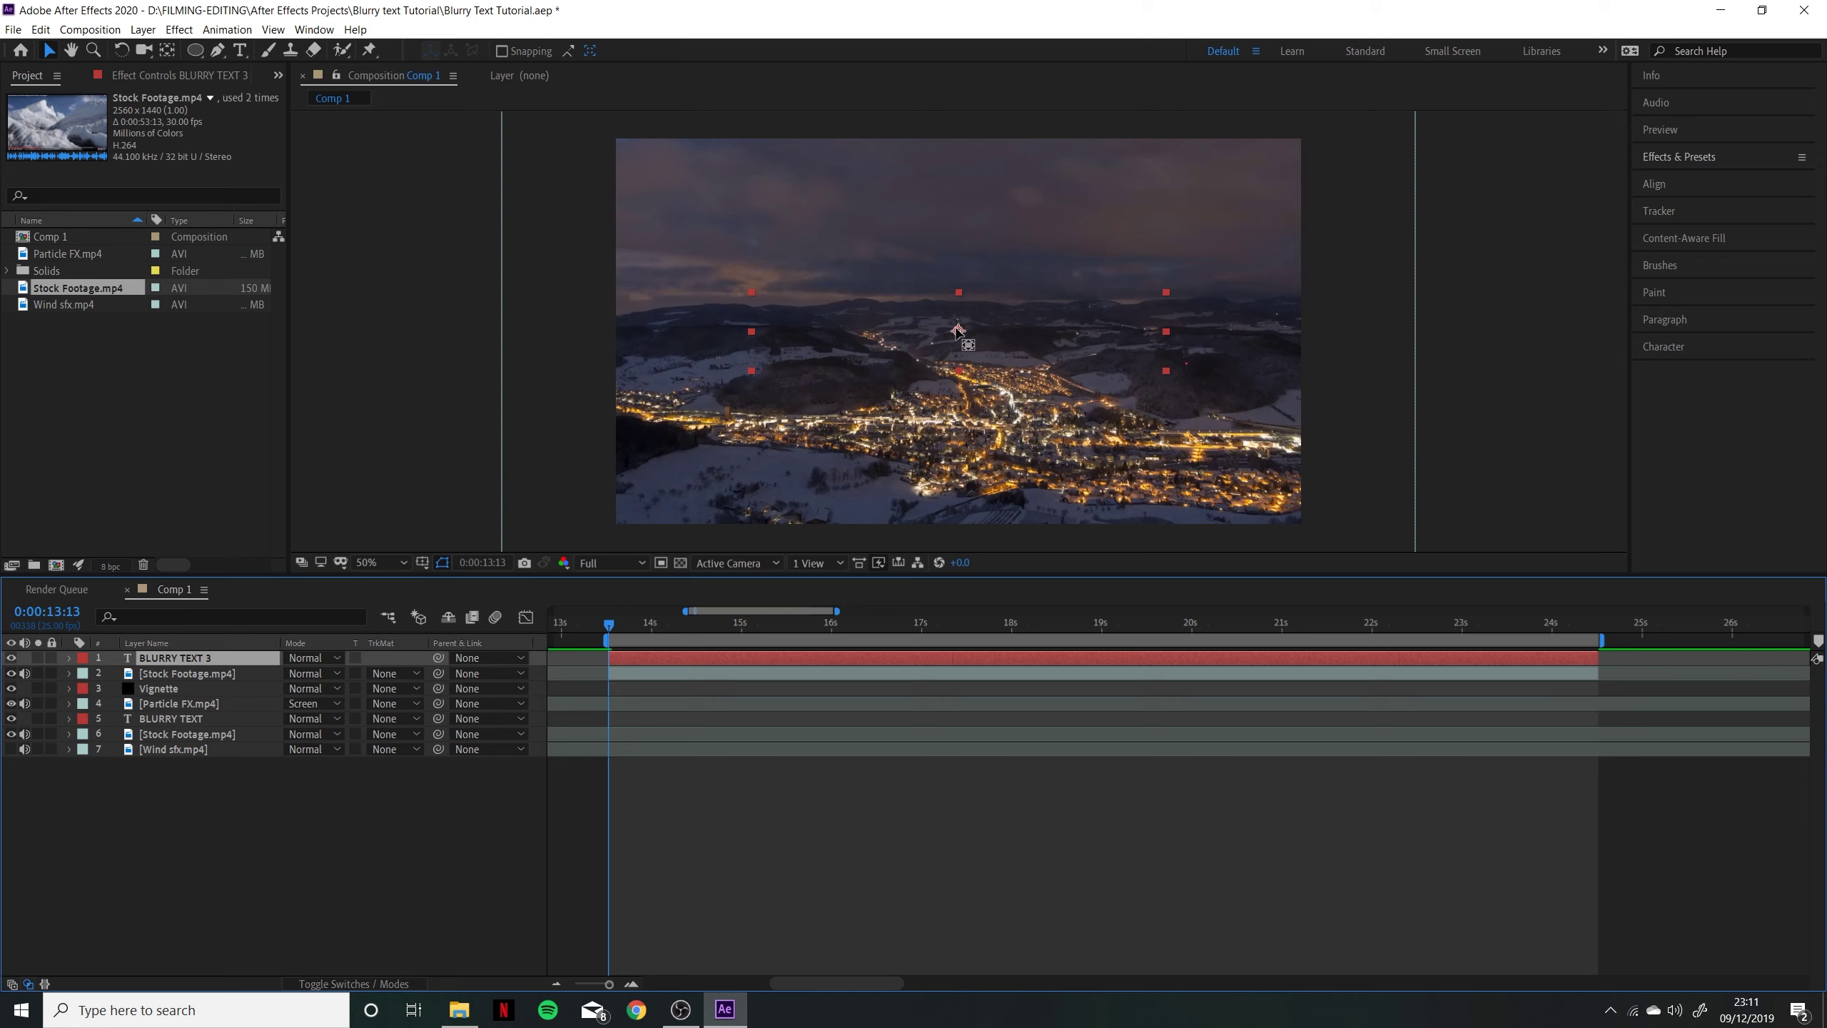
key(y)
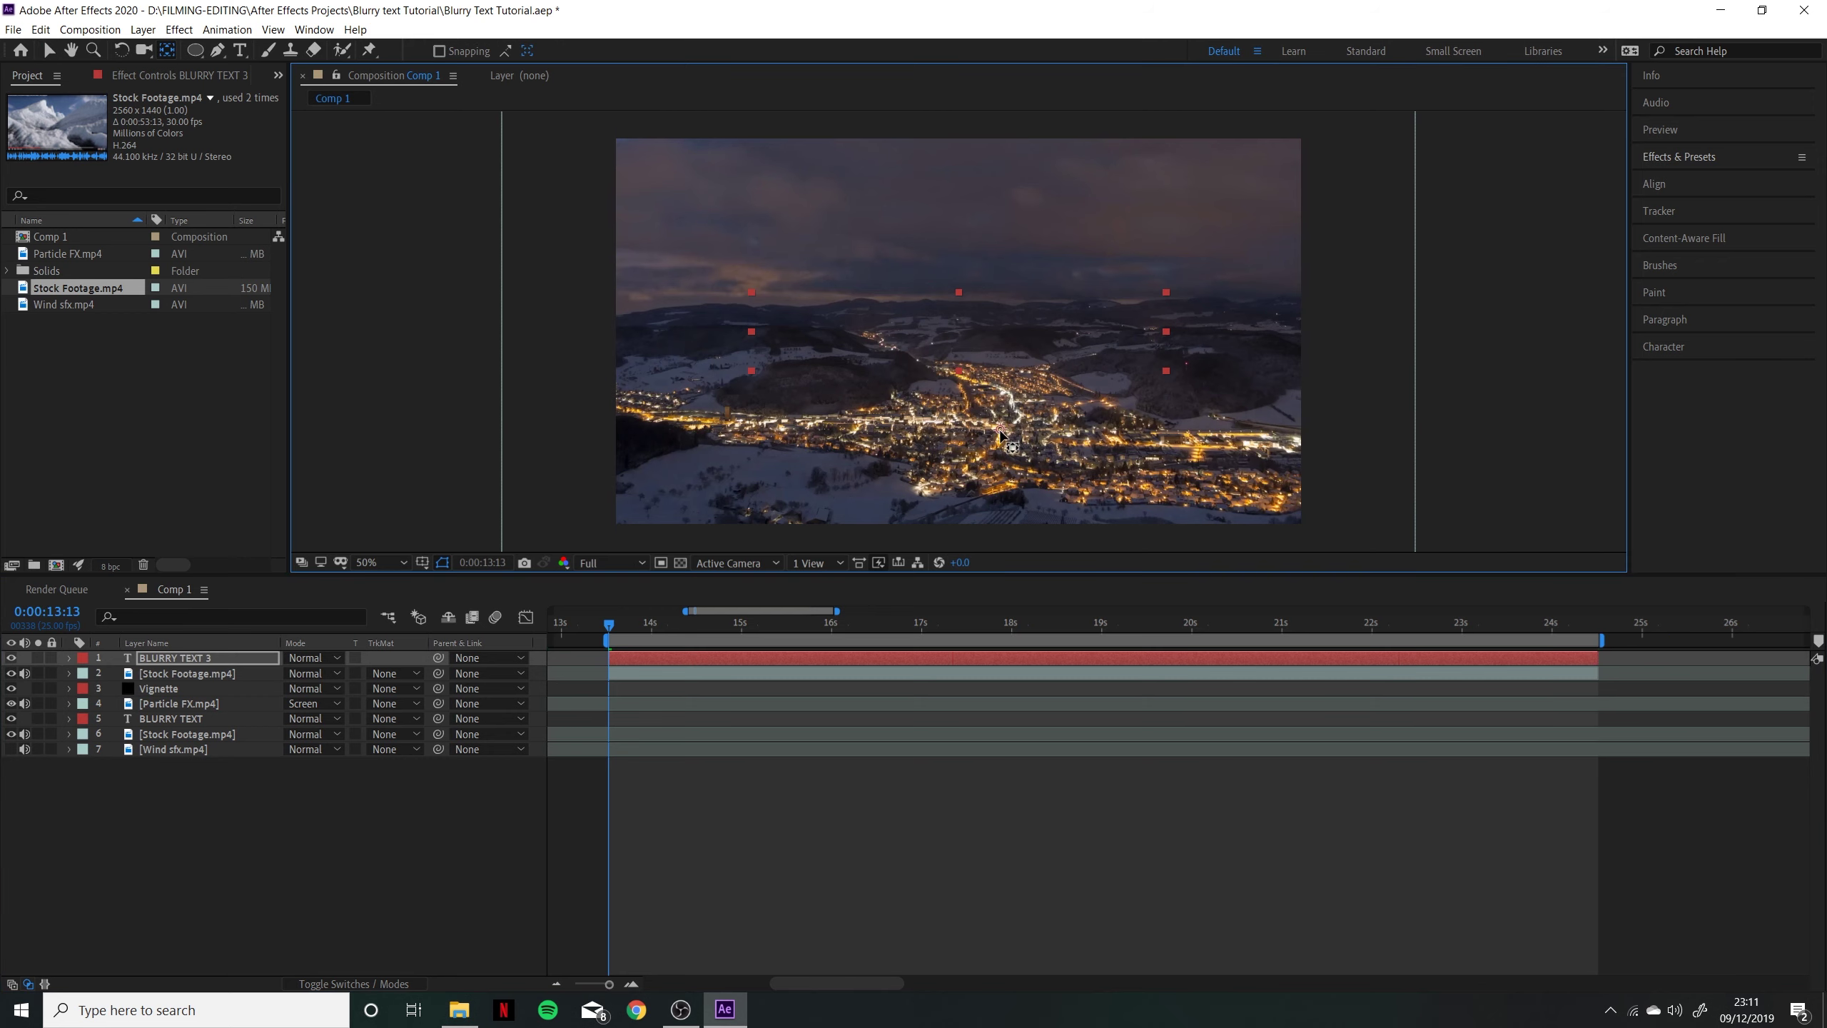
key(v)
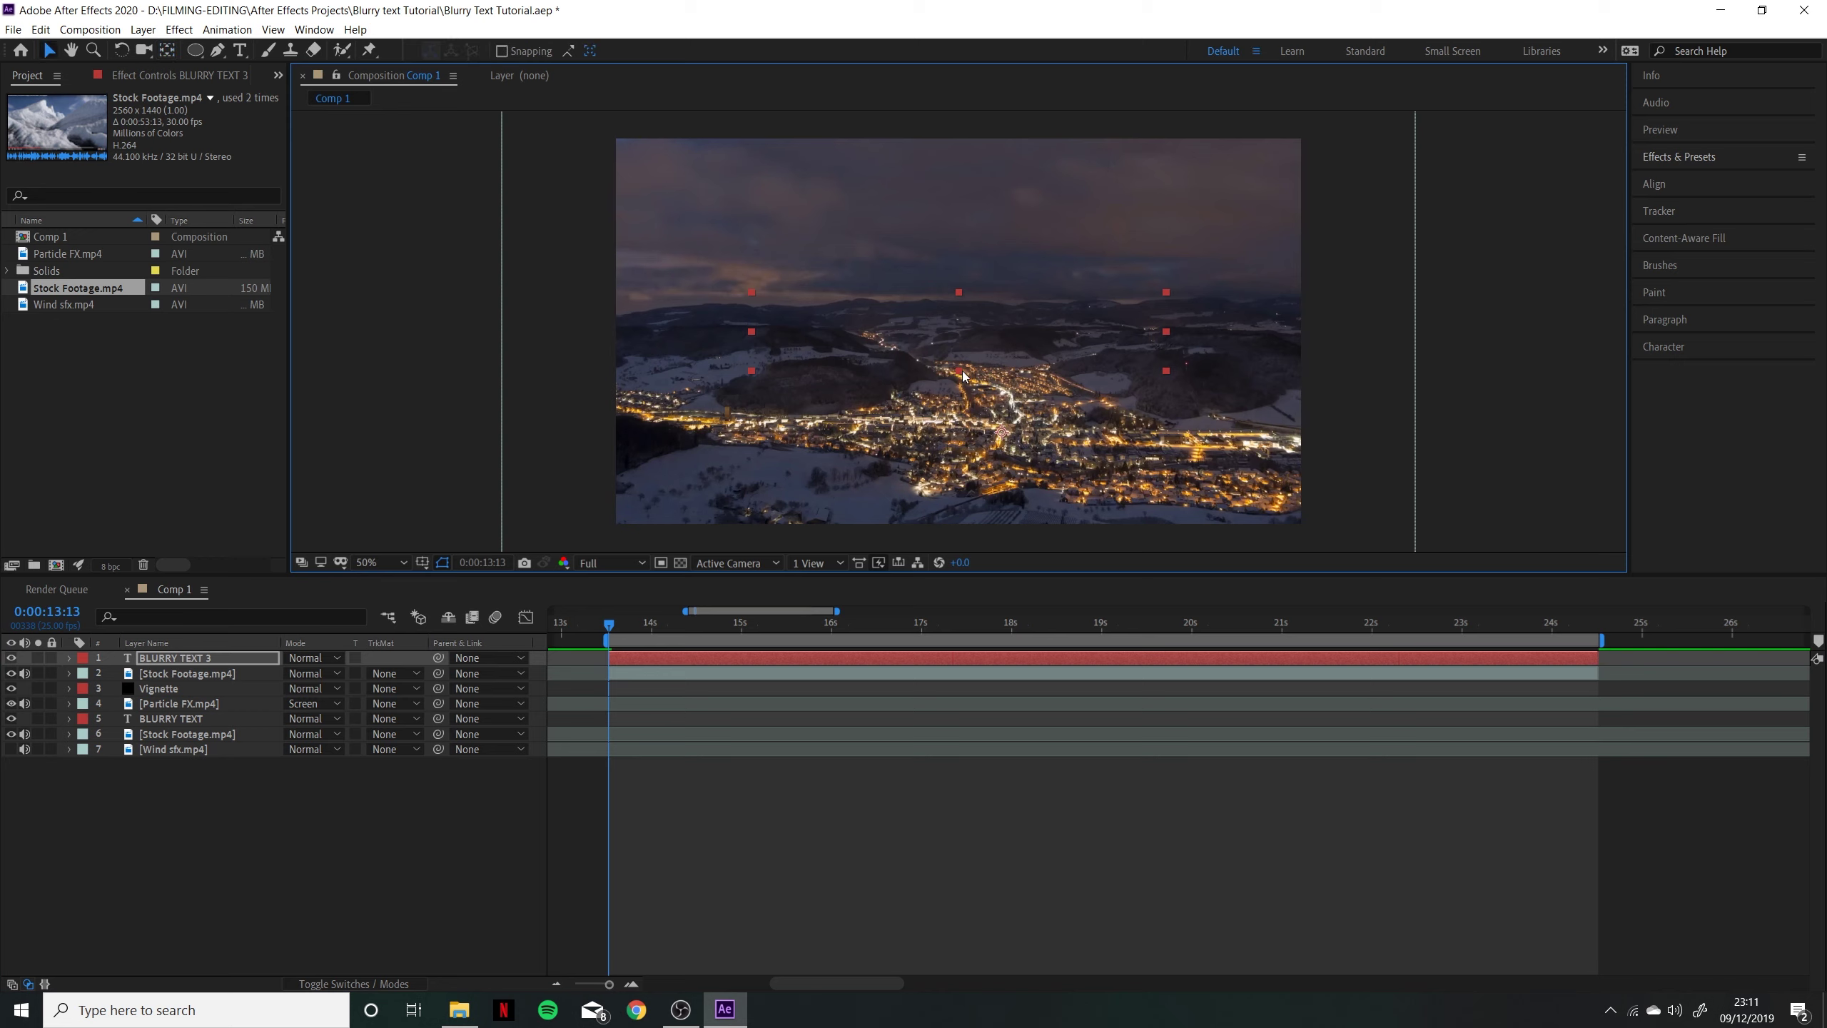
click(679, 669)
click(682, 656)
Set the upper Stock Footage layer's Scale to 95% and keyframe it at 0:00:13:13
click(684, 673)
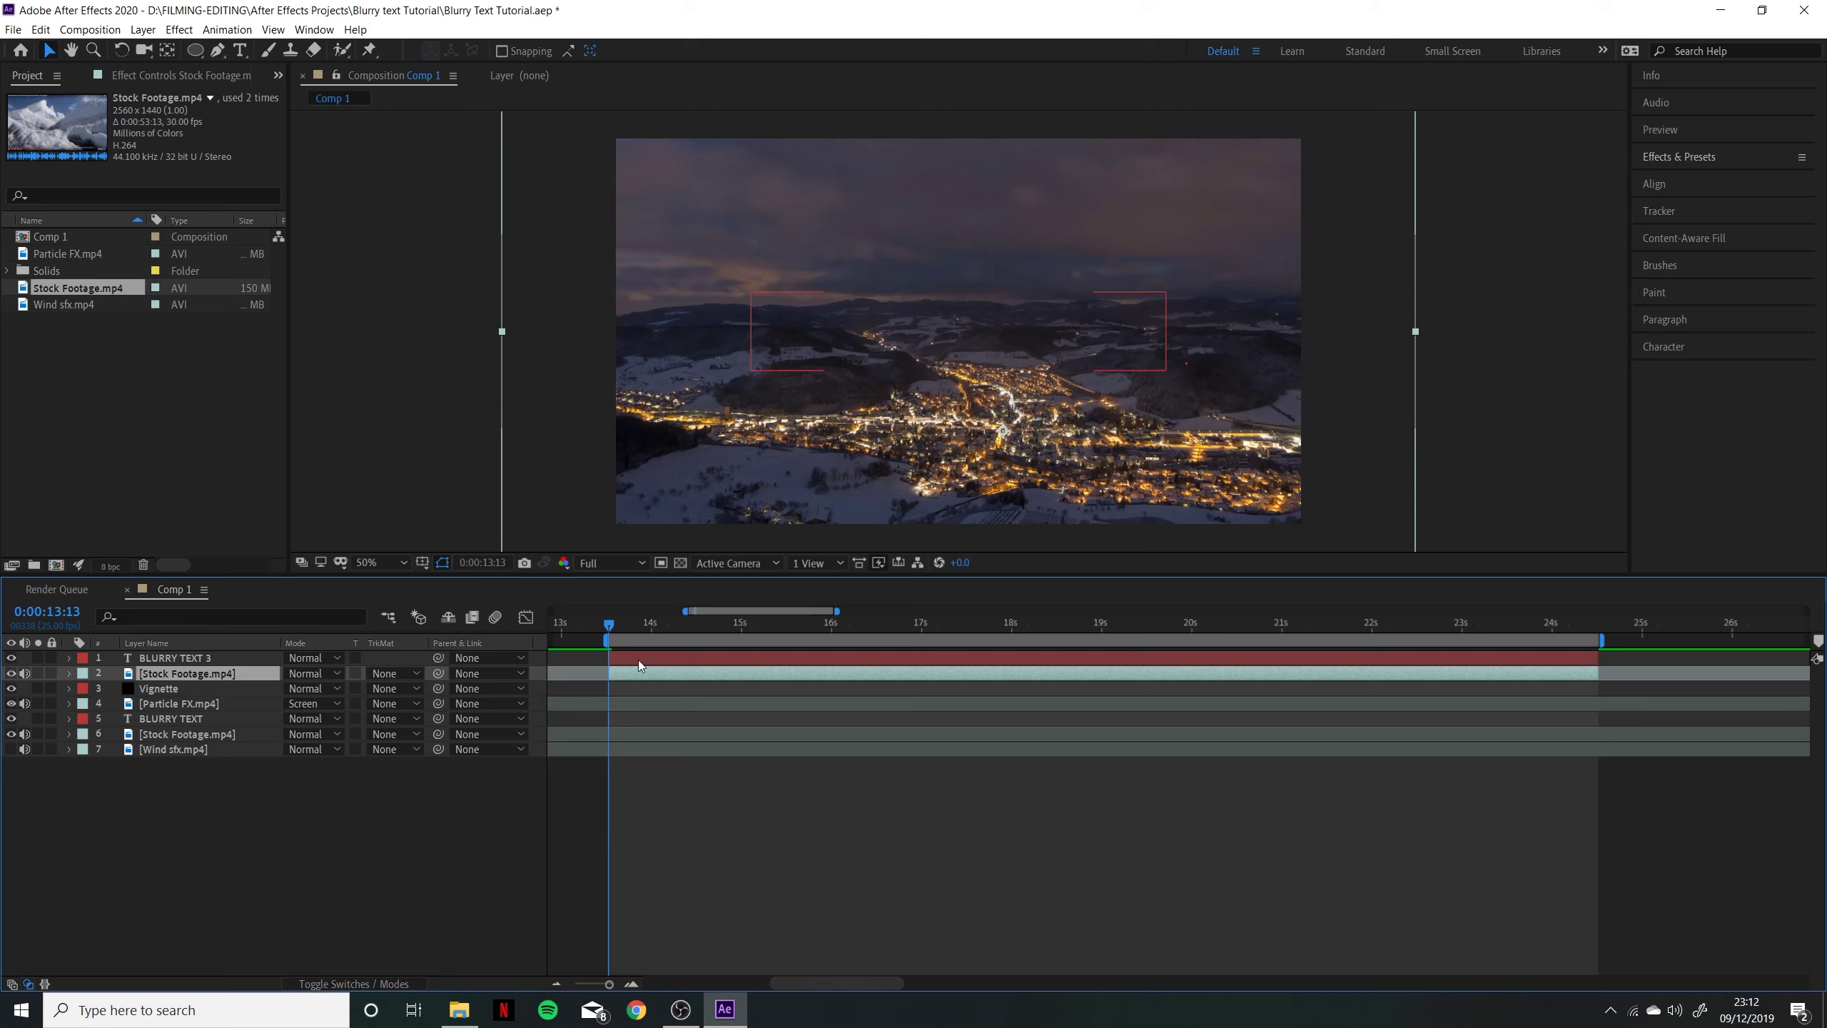
click(70, 674)
click(85, 690)
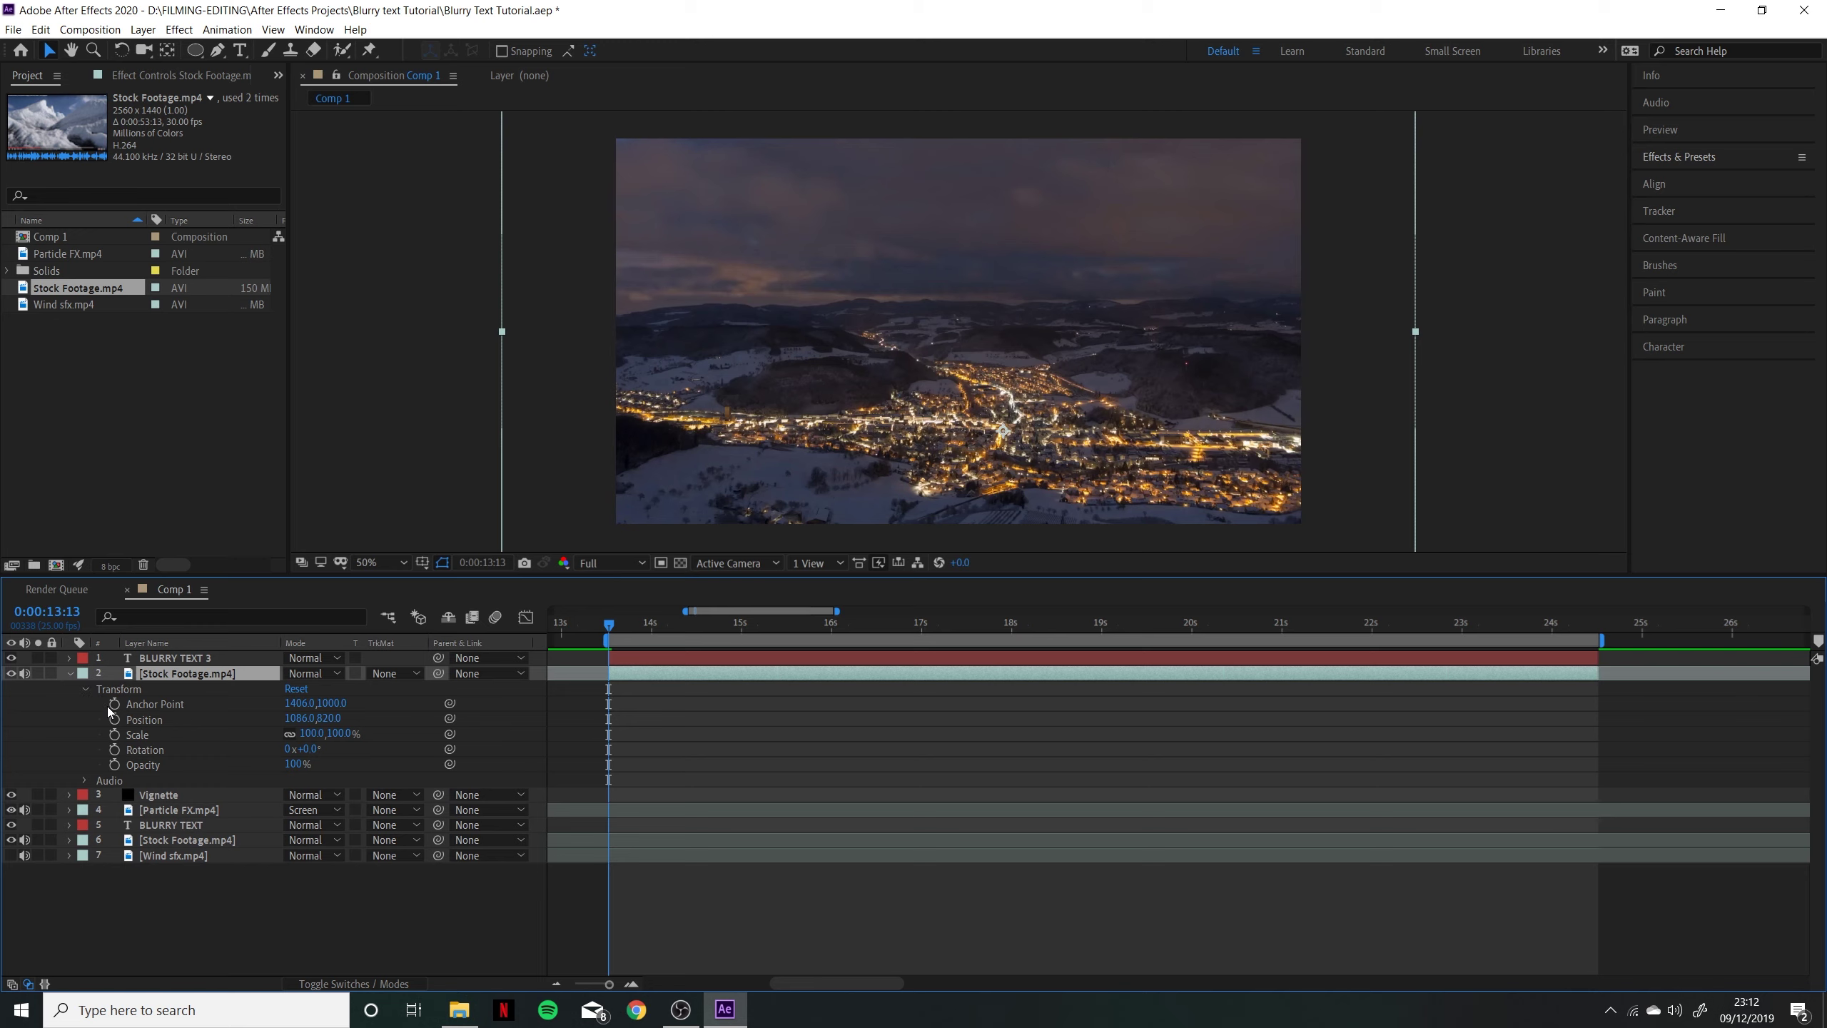
click(136, 734)
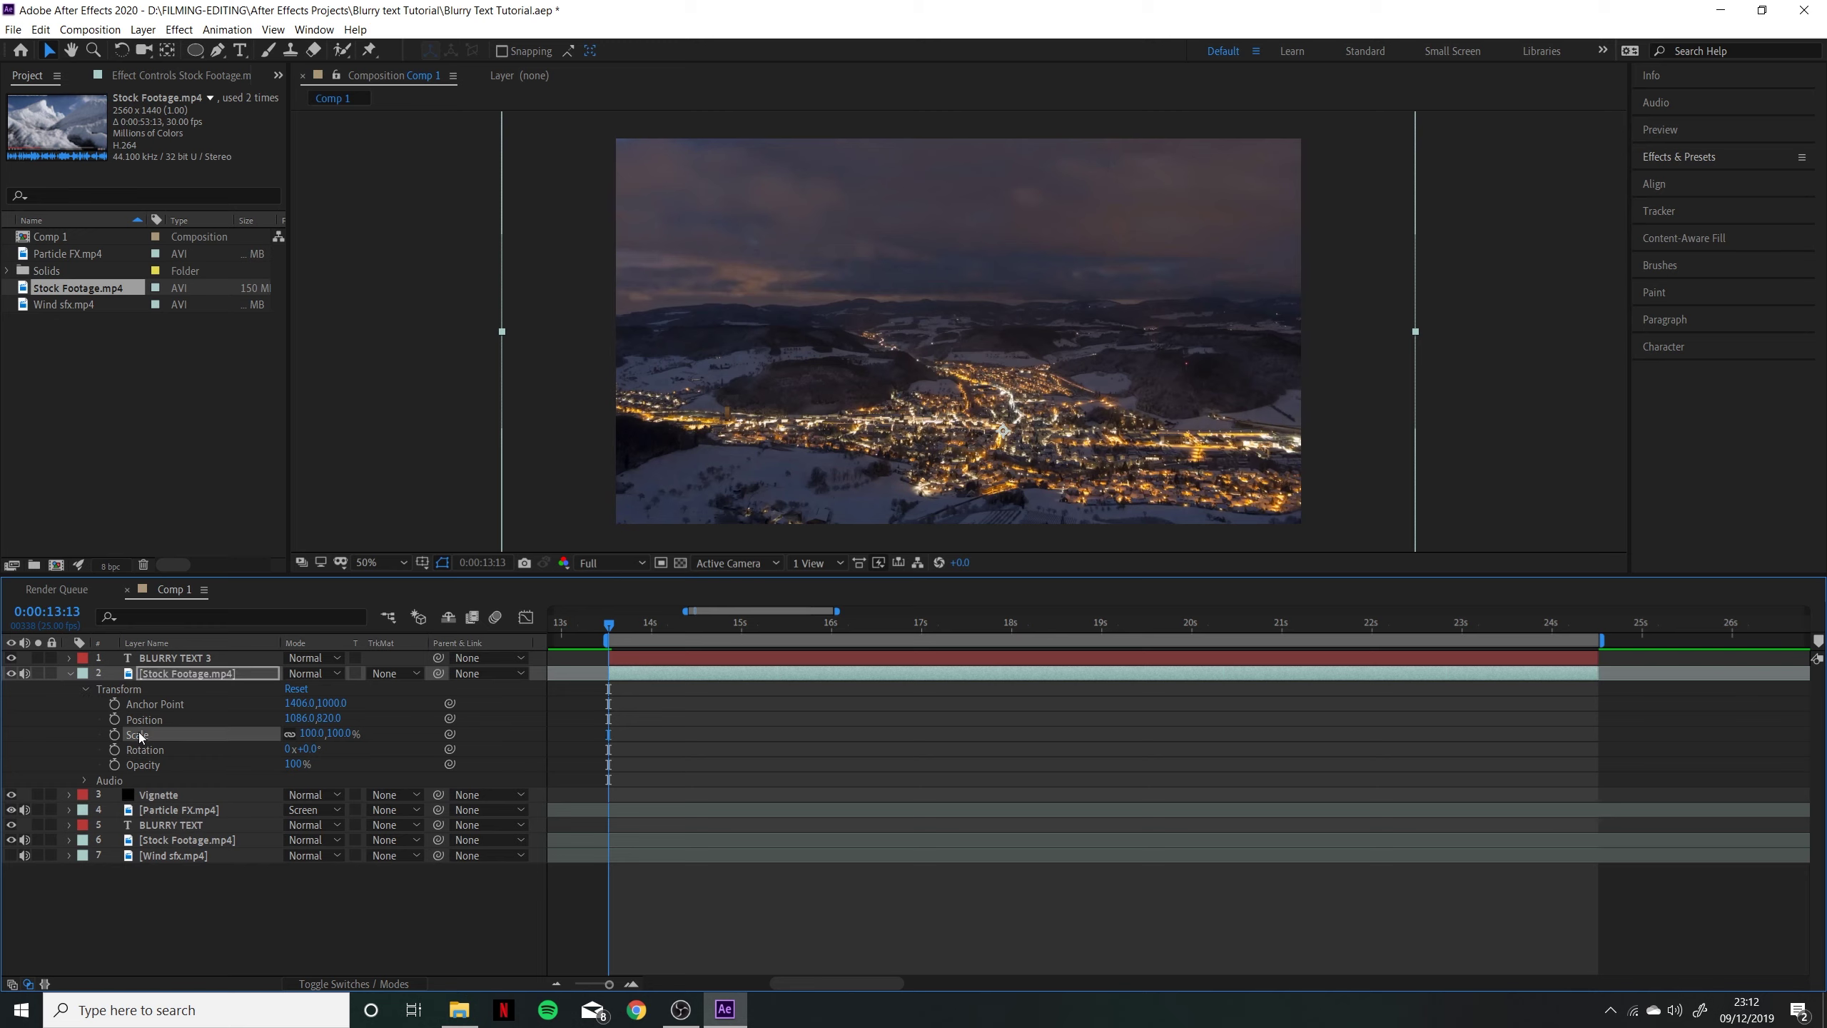
click(313, 733)
key(Return)
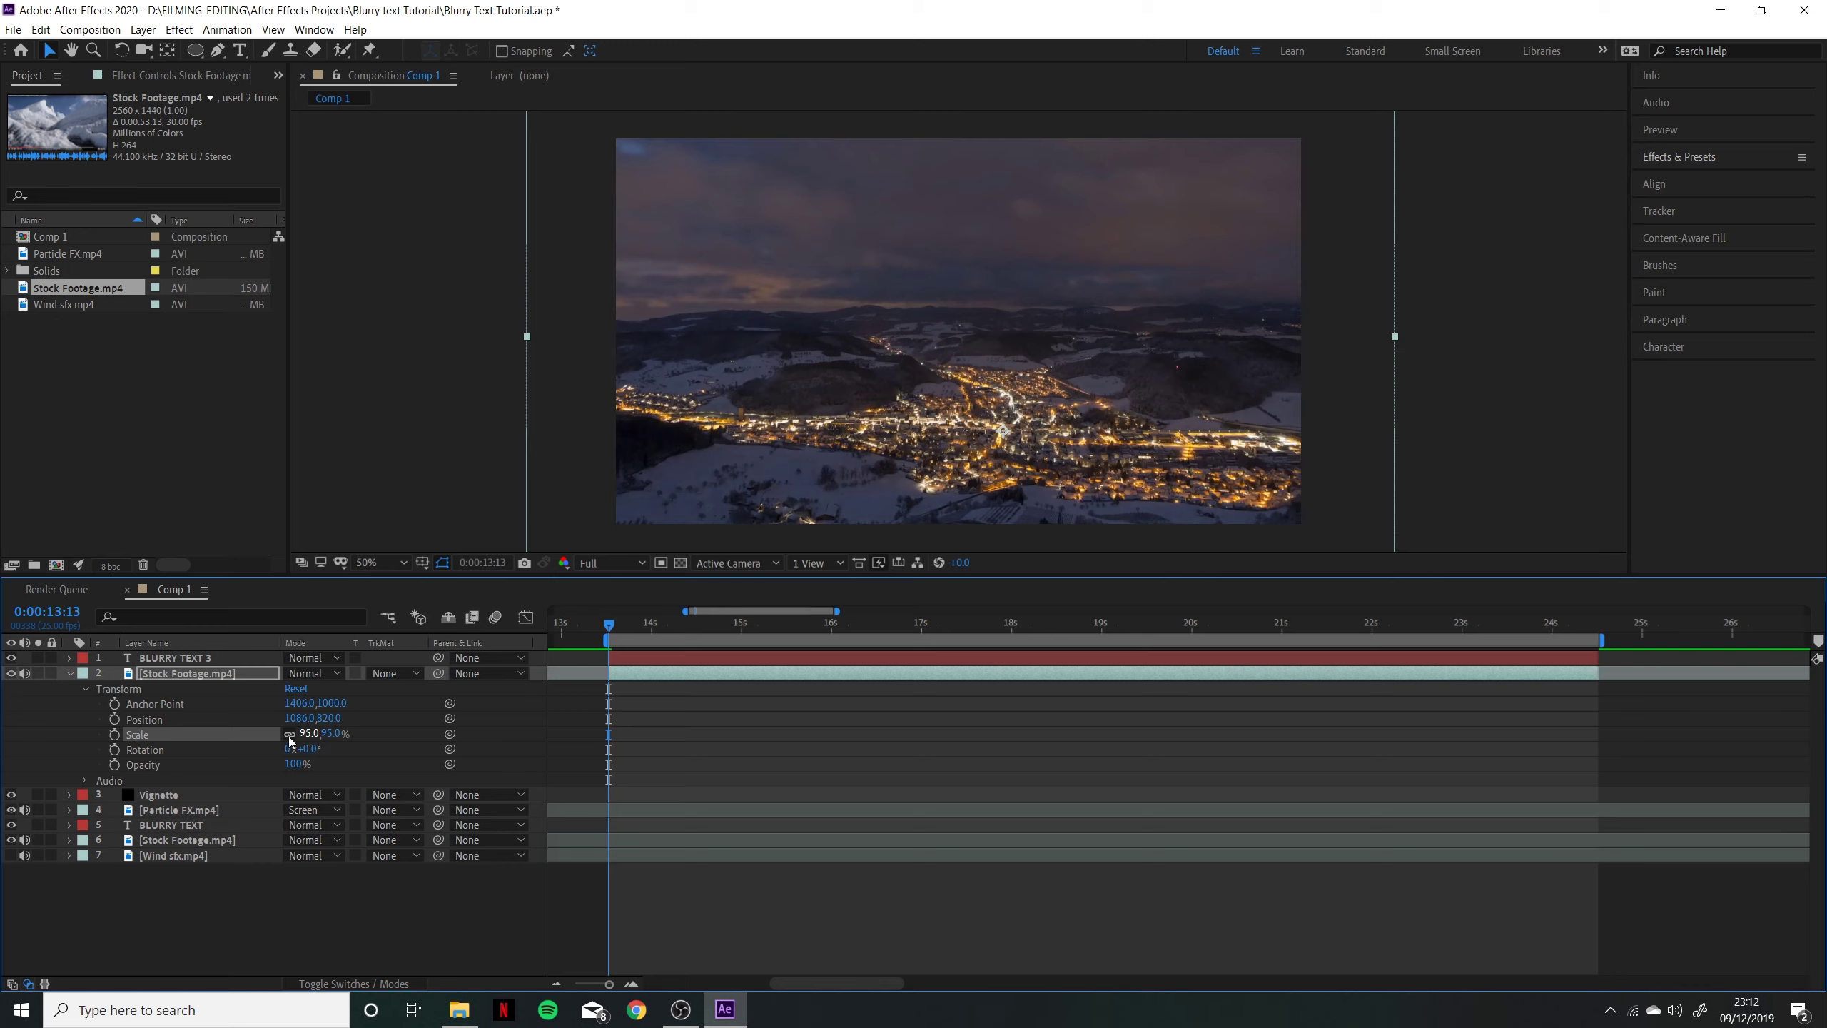
click(113, 736)
Add an end Scale keyframe of 105% to the upper Stock Footage layer at 0:00:24:13
drag(608, 631, 1597, 631)
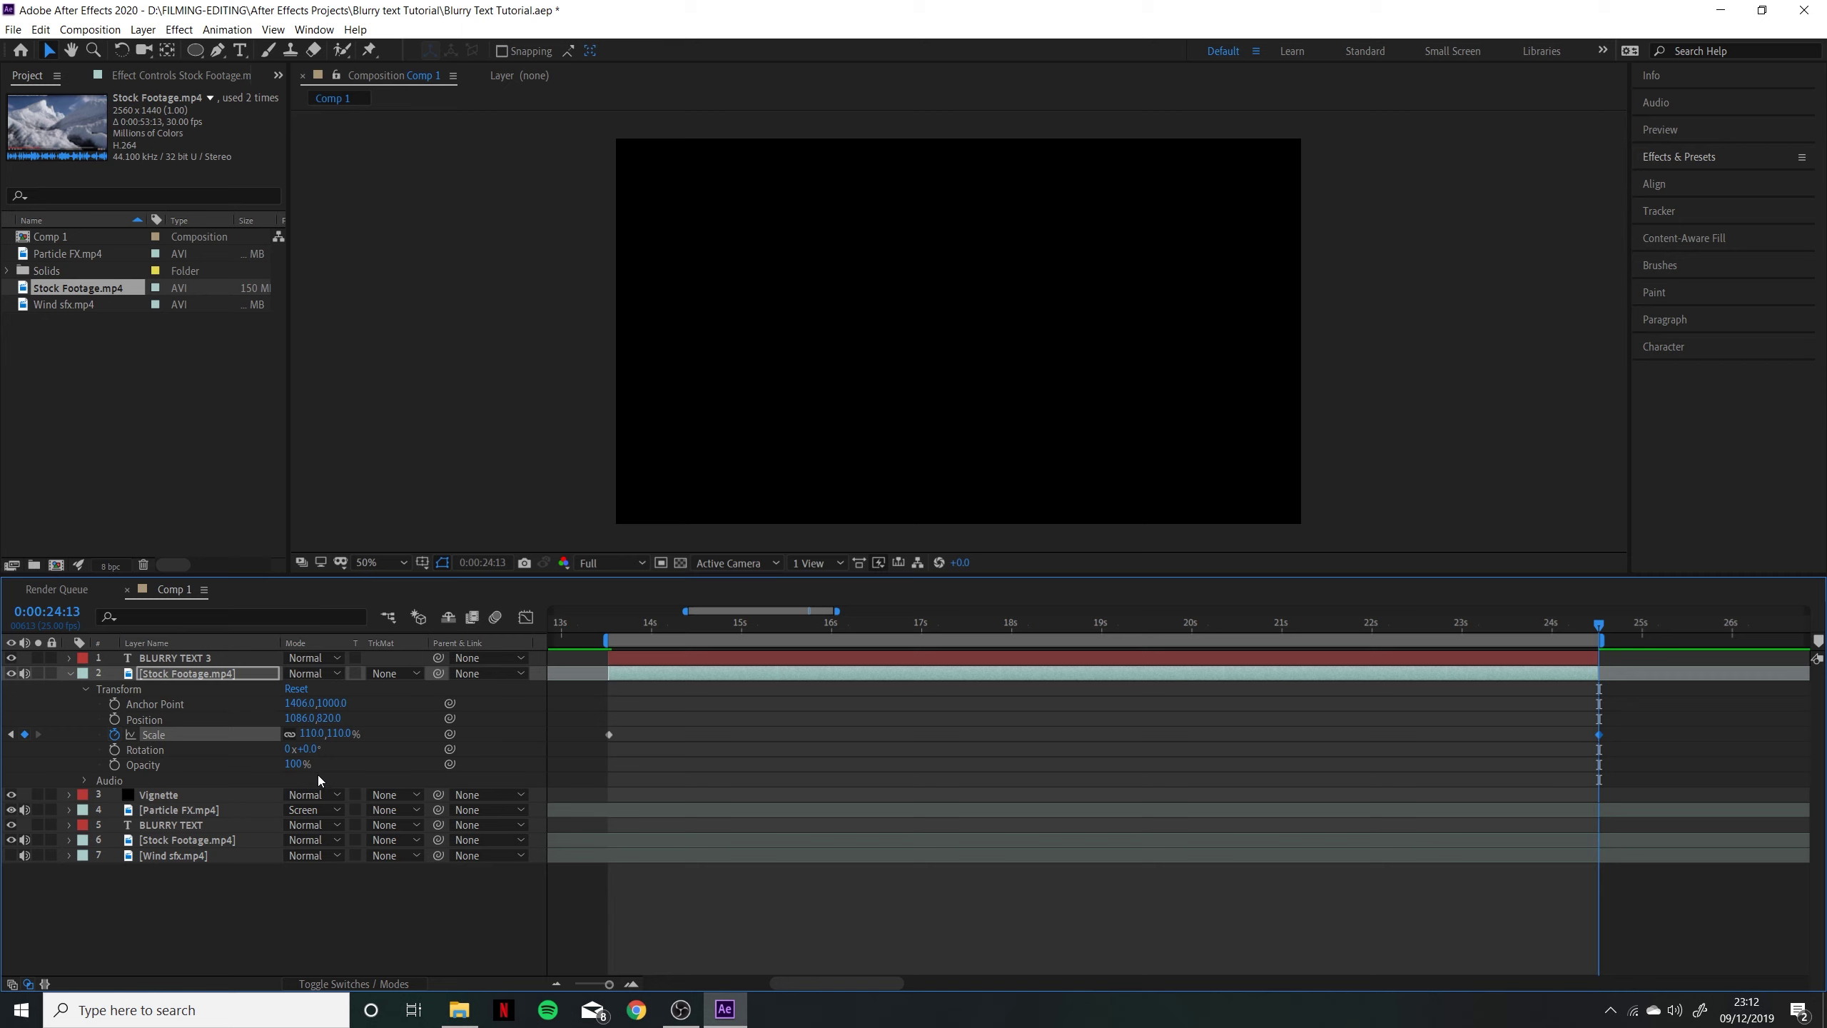
click(313, 734)
text(105)
key(Return)
Scrub from the start of the clip to 0:00:18:07 to check the footage's slow zoom
drag(616, 624, 630, 624)
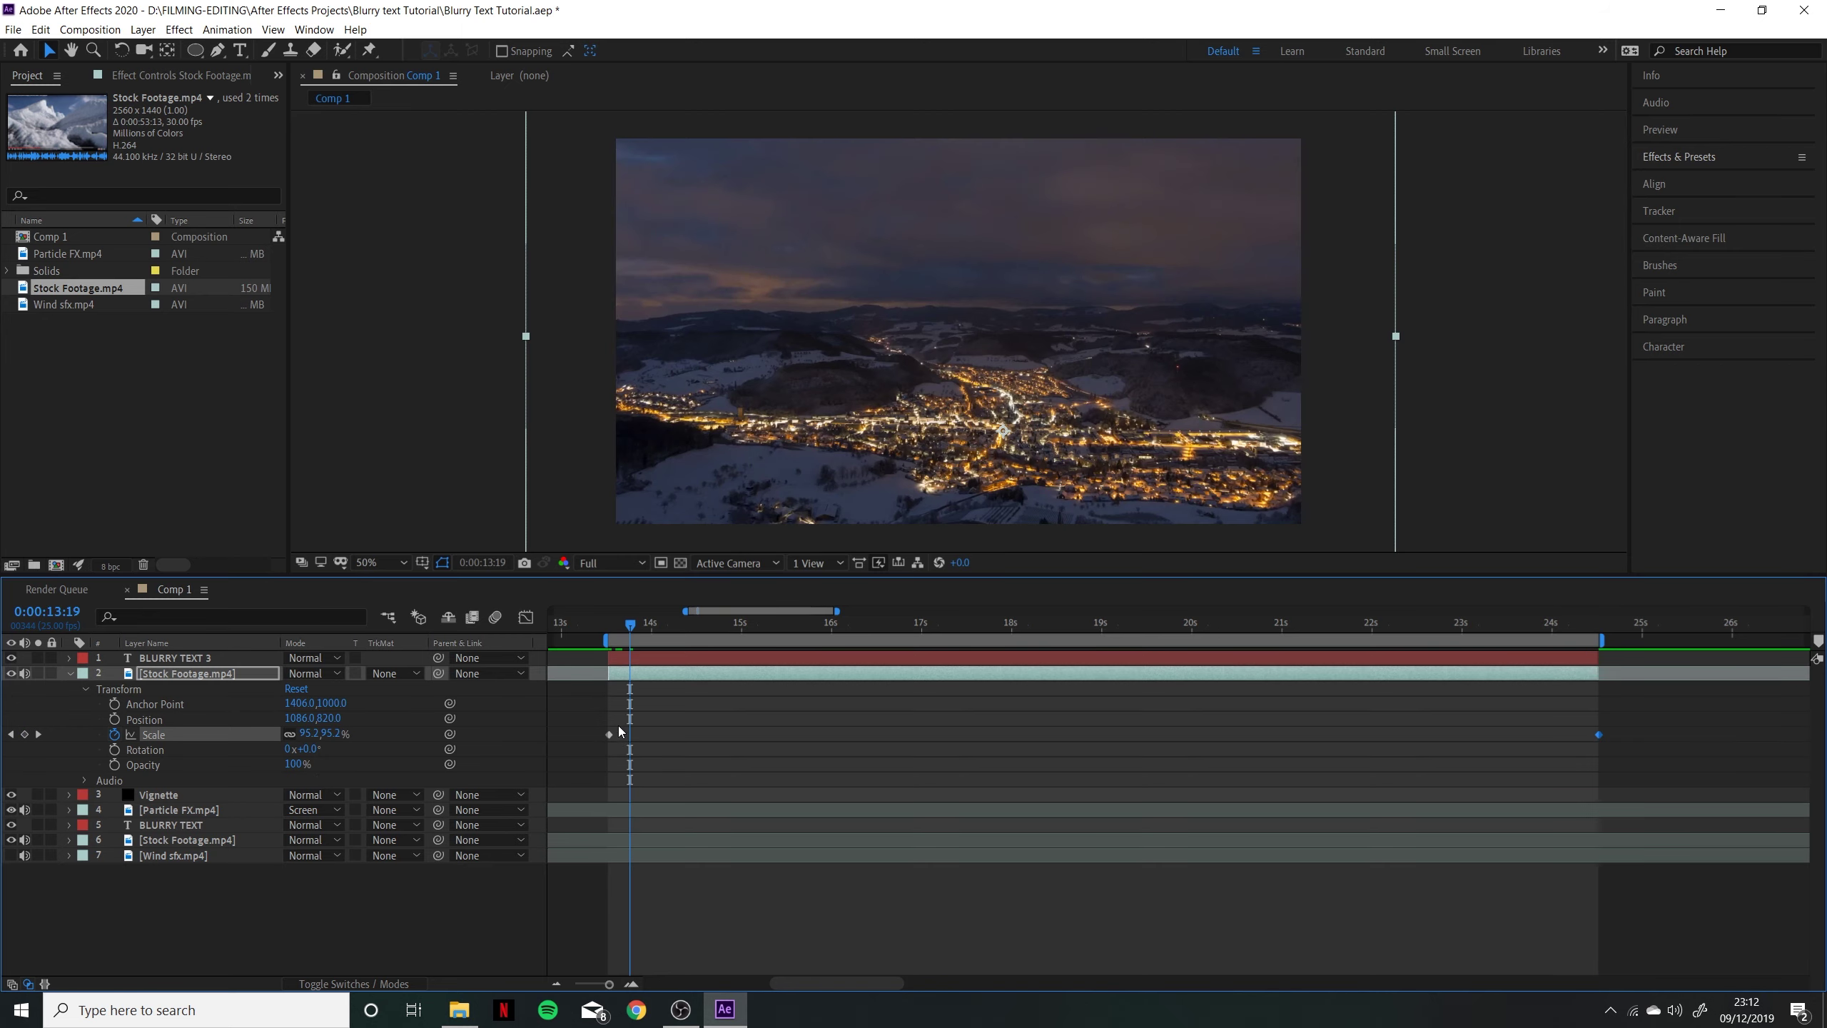
drag(585, 716, 640, 748)
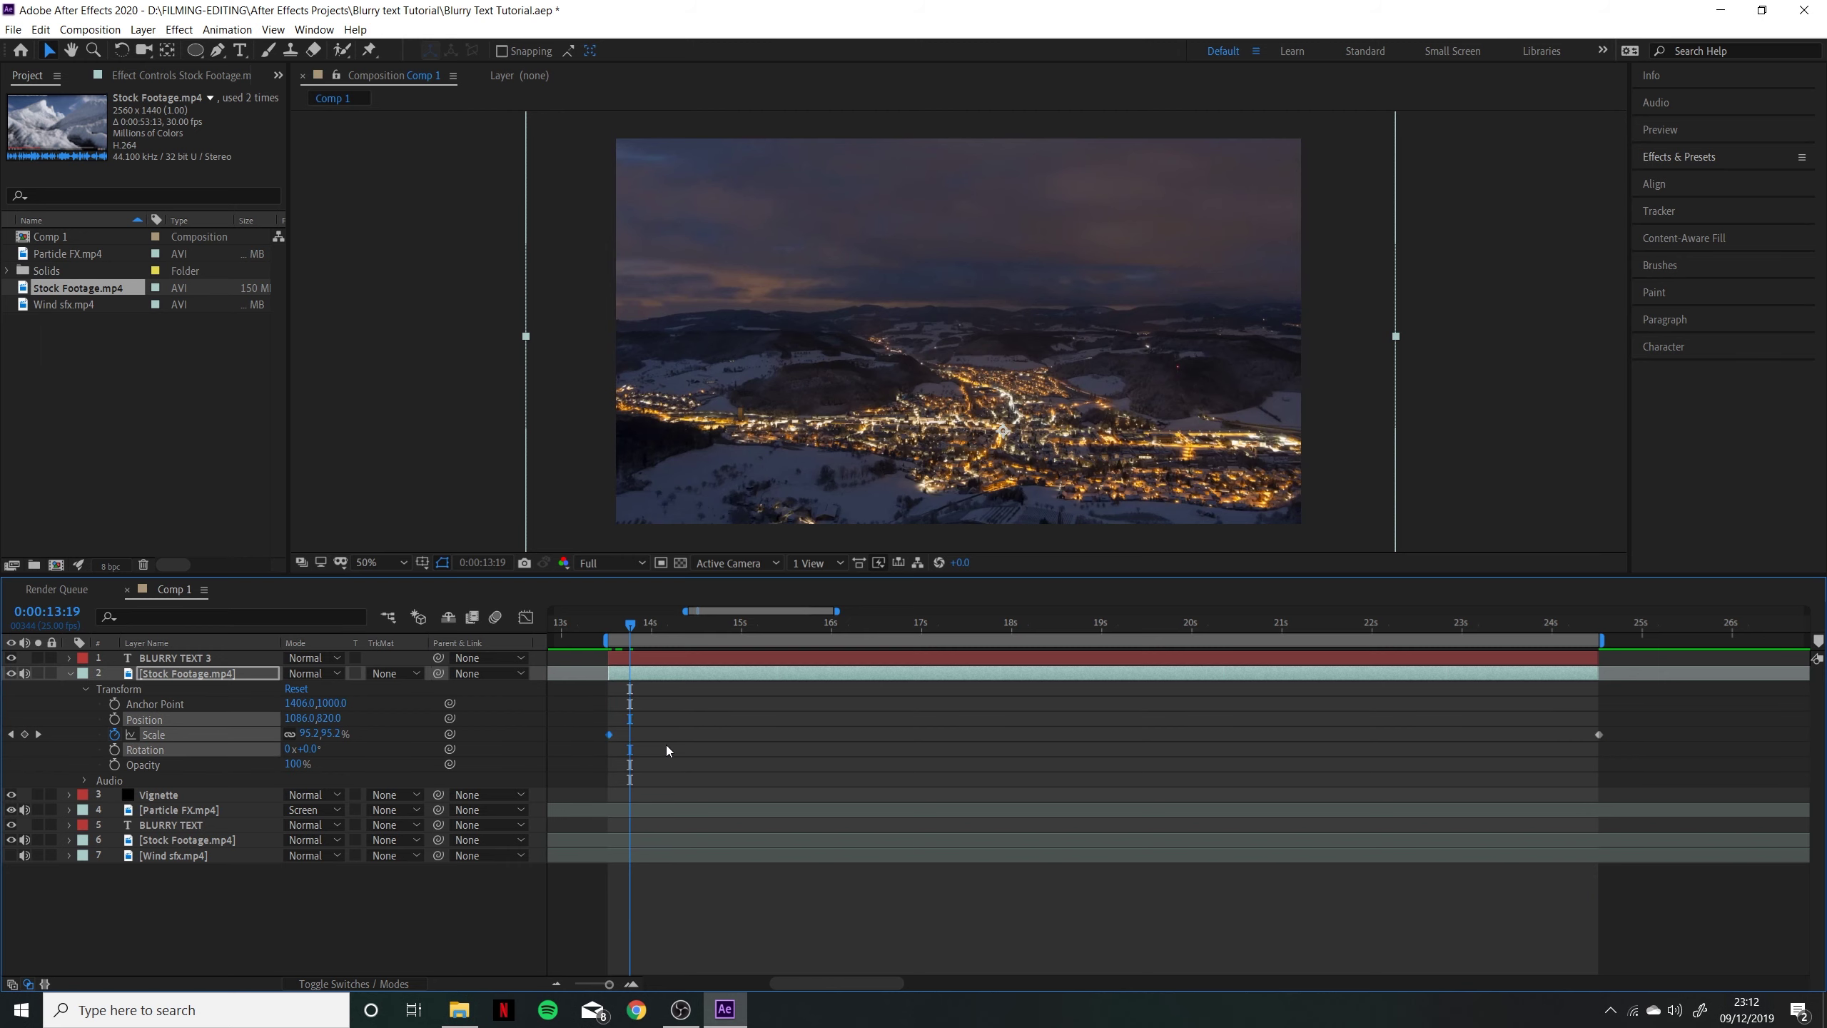
click(665, 746)
drag(630, 624, 1036, 633)
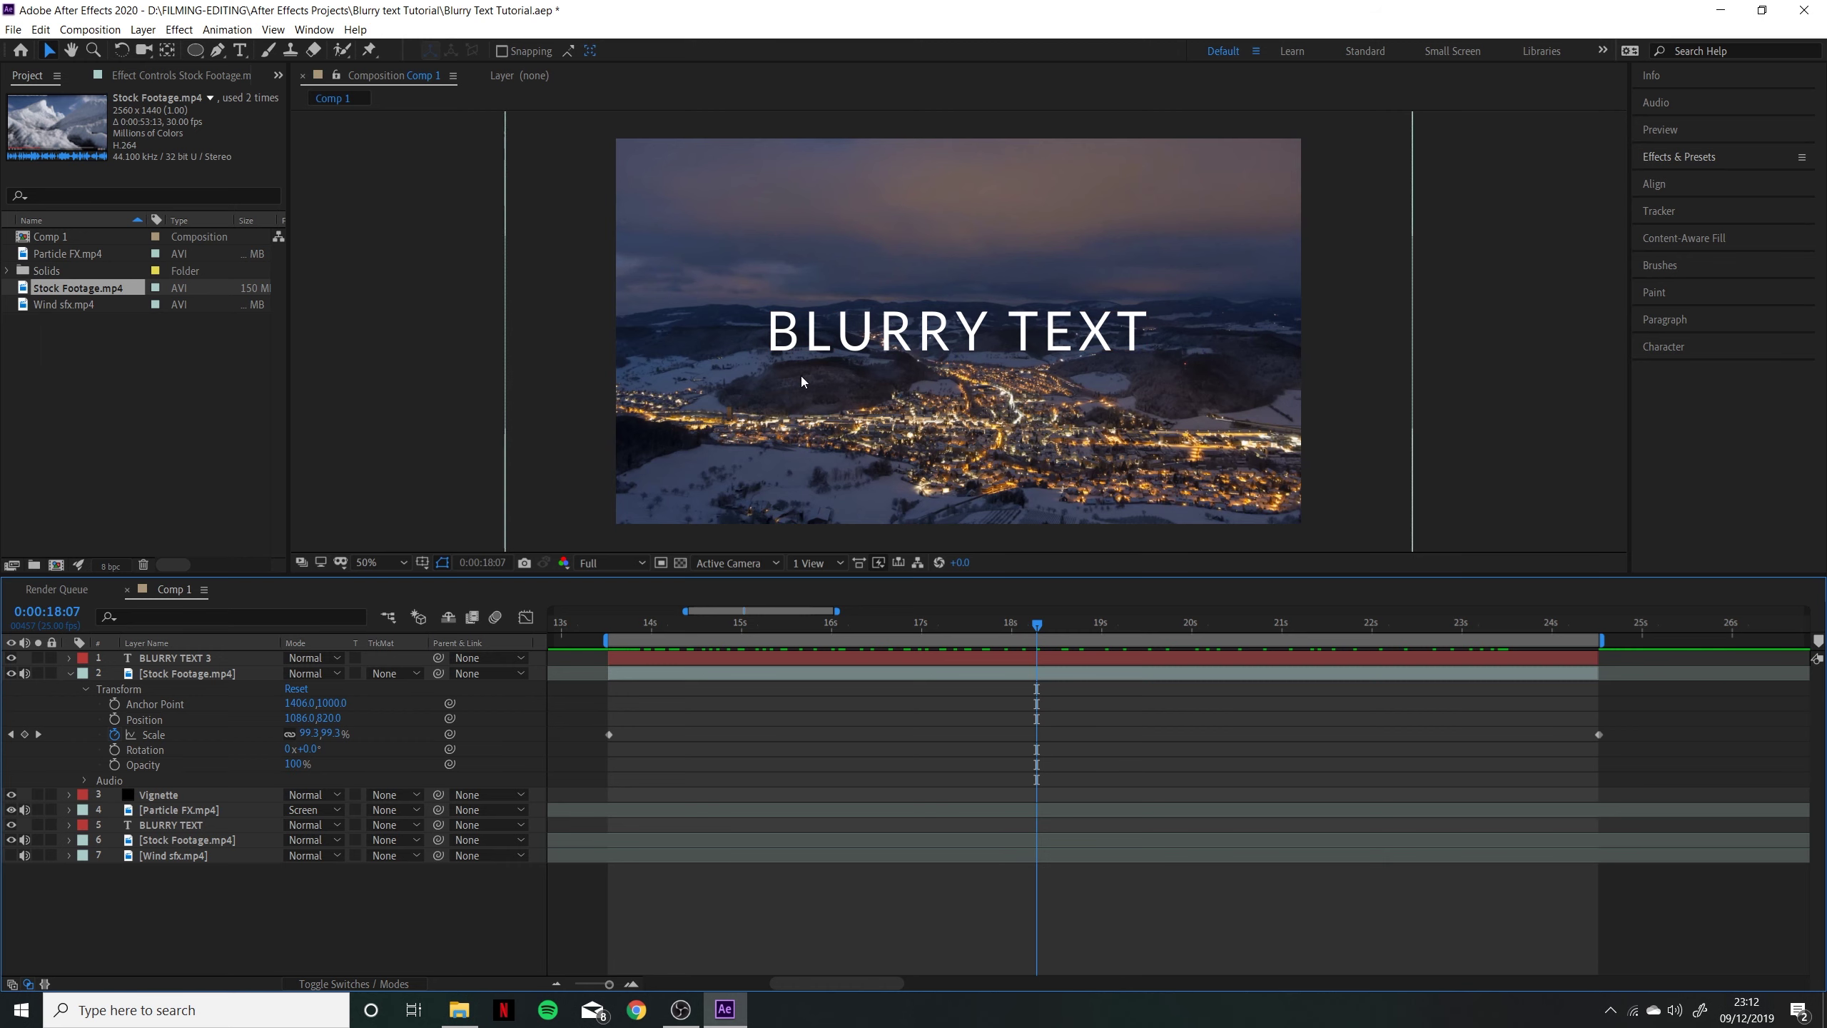
Set the BLURRY TEXT 3 layer's Scale to 95% and keyframe it at 0:00:13:13
click(608, 631)
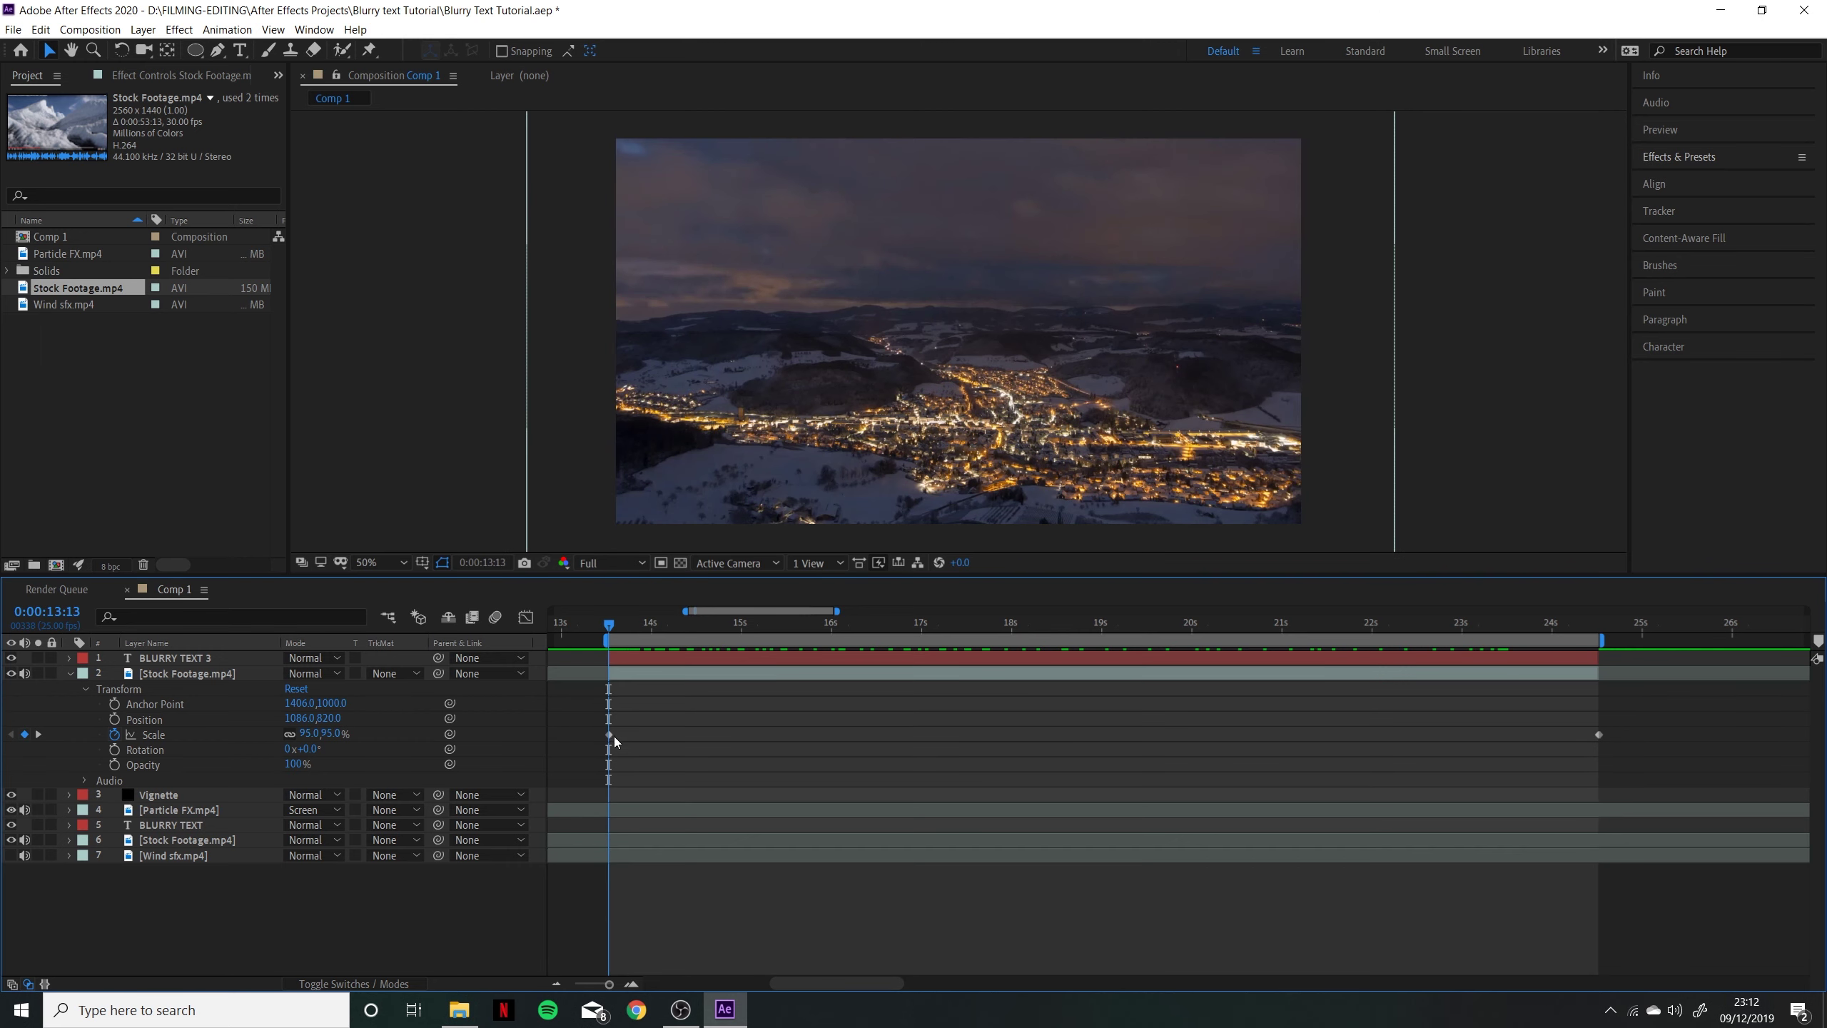
click(70, 658)
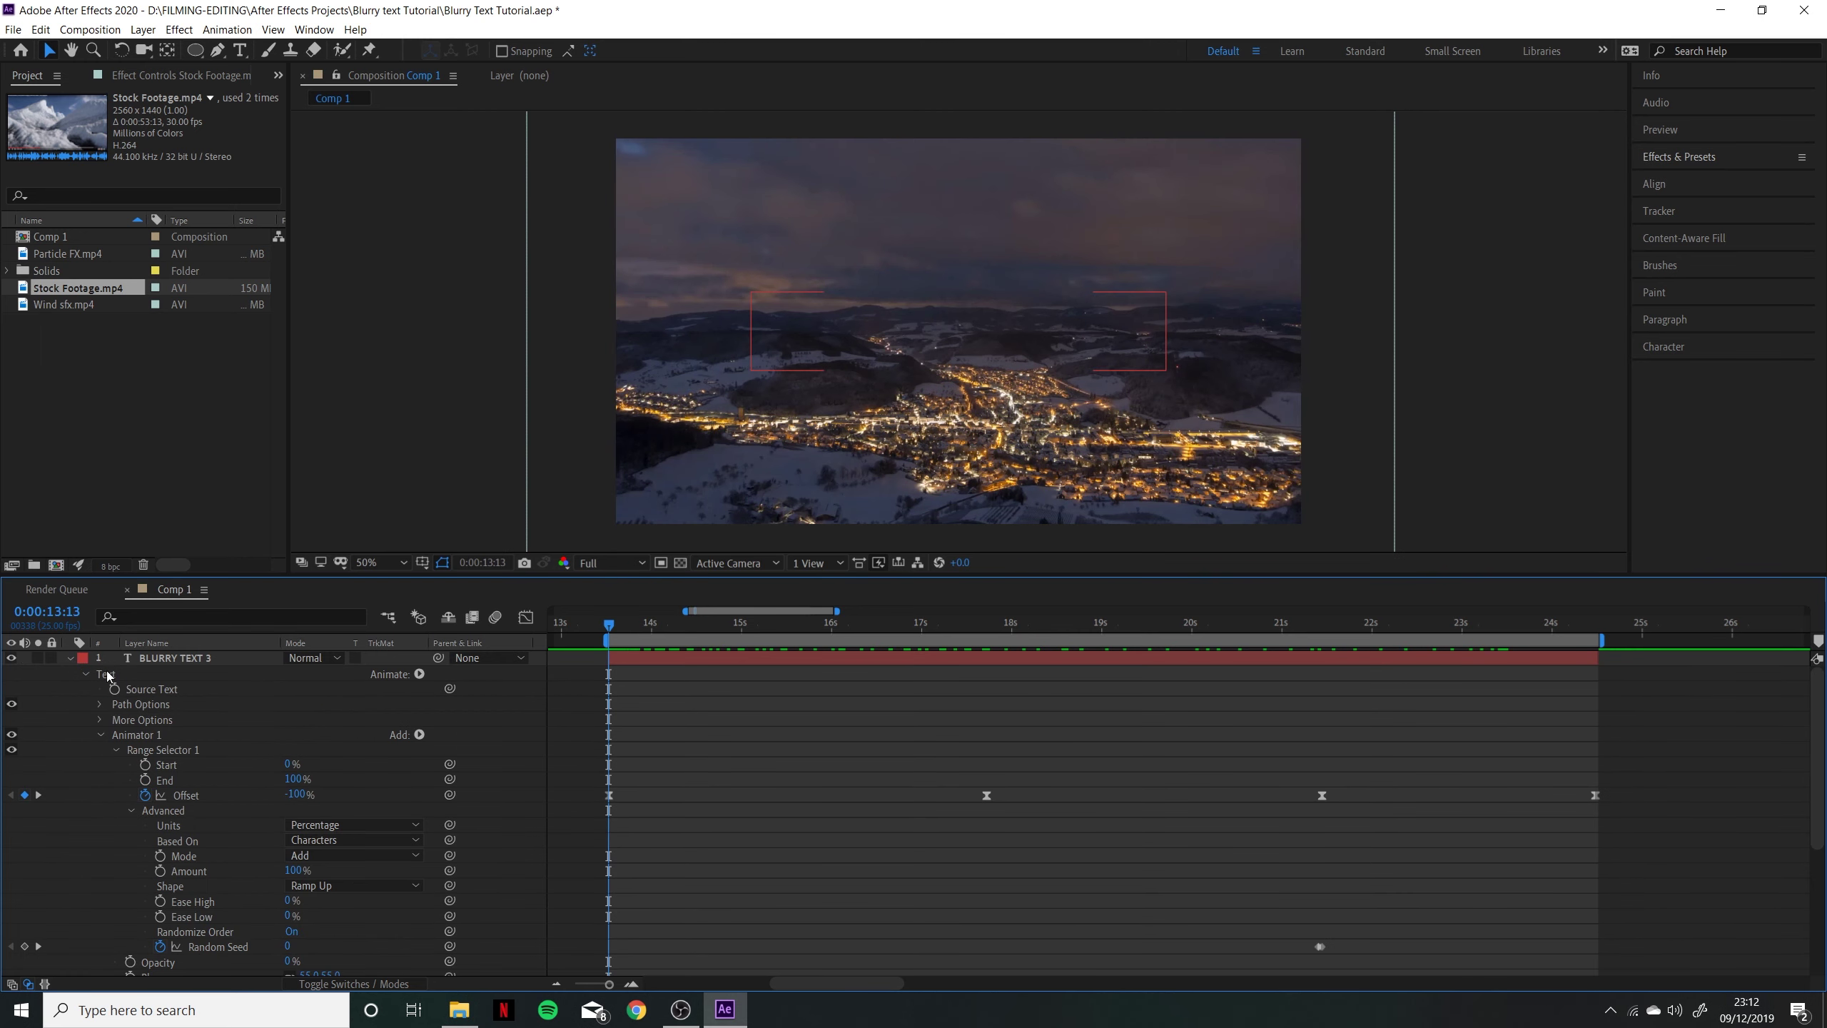
click(86, 674)
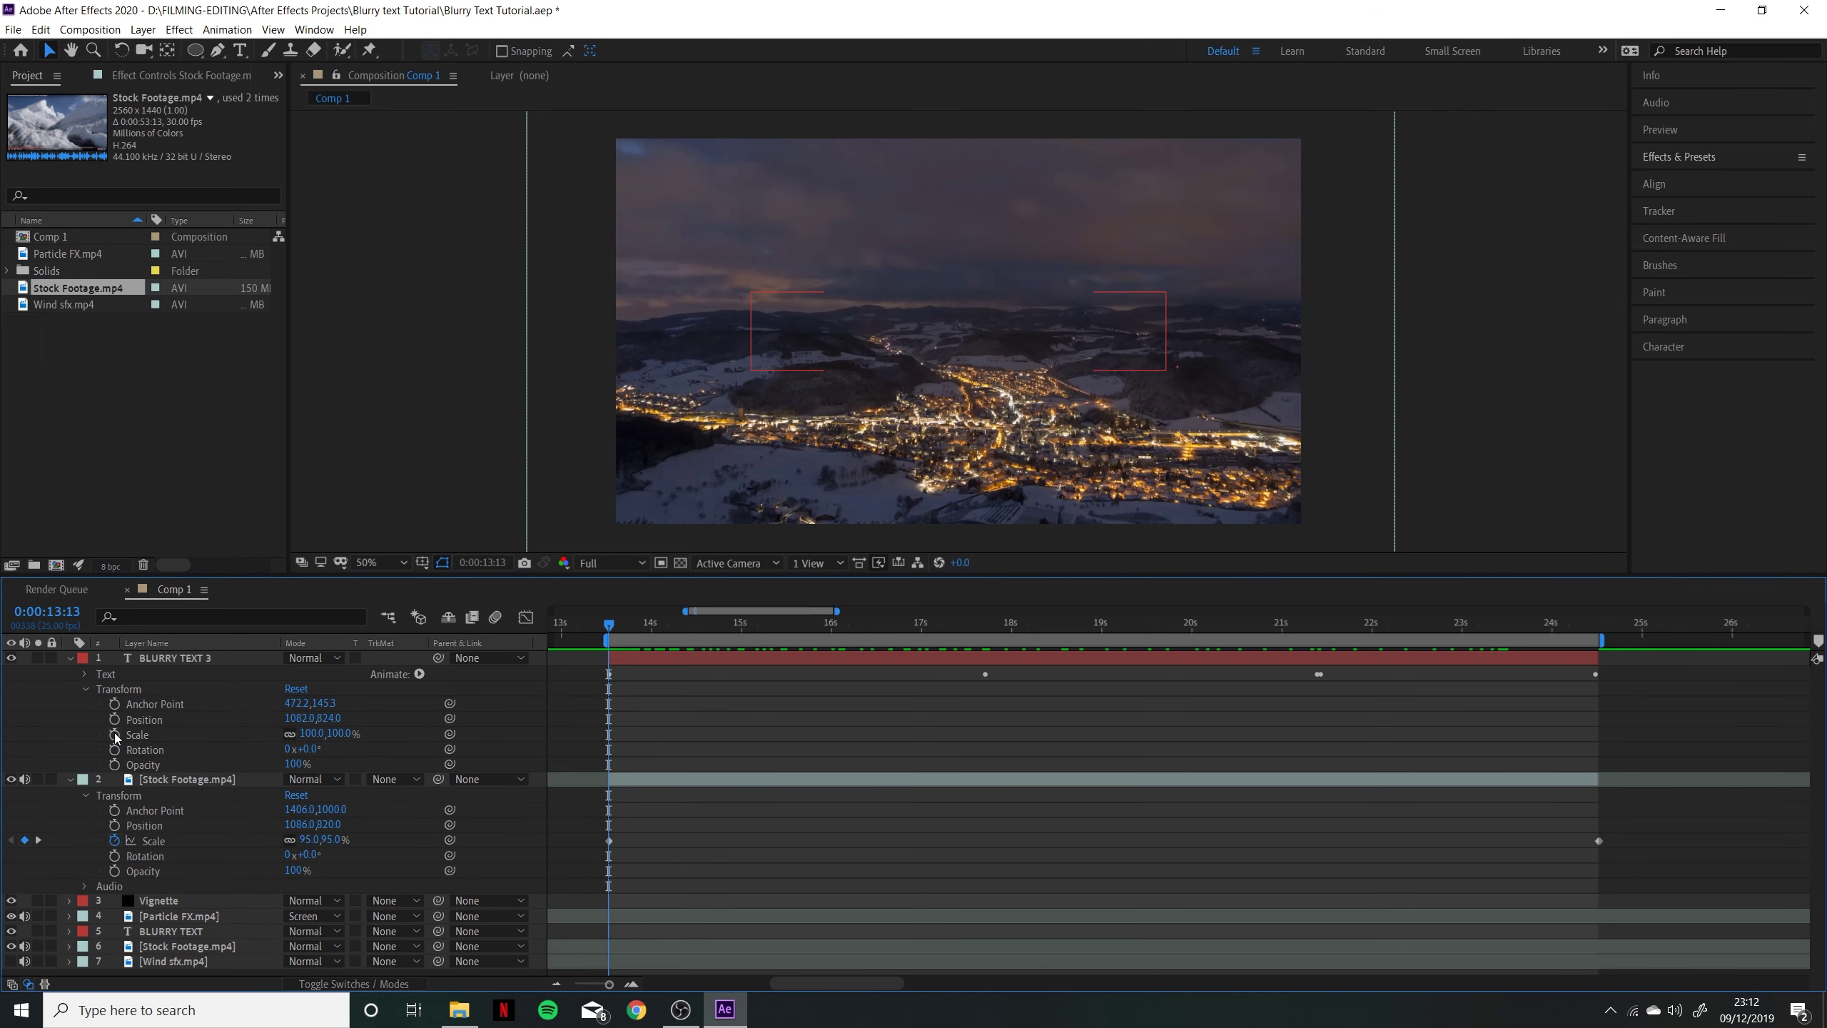
click(307, 732)
text(95)
click(100, 740)
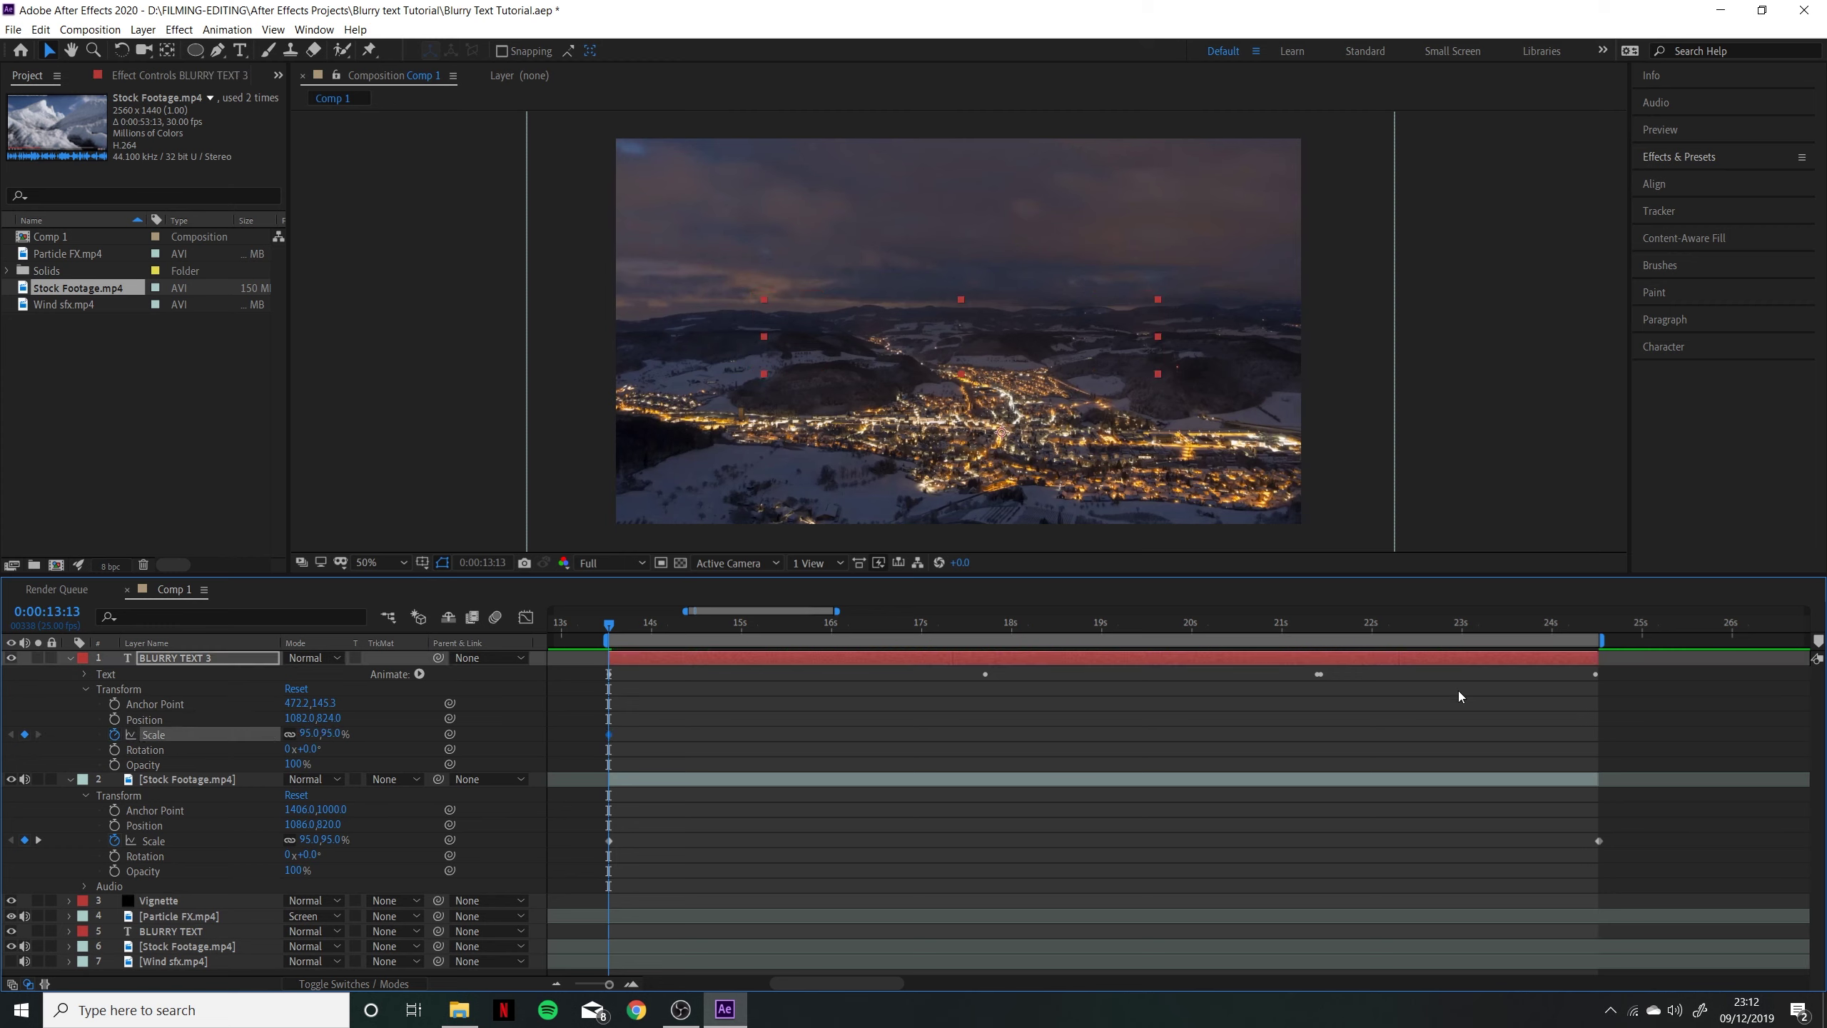
Set the BLURRY TEXT 3 layer's Scale to 120% at 0:00:24:12
click(1594, 626)
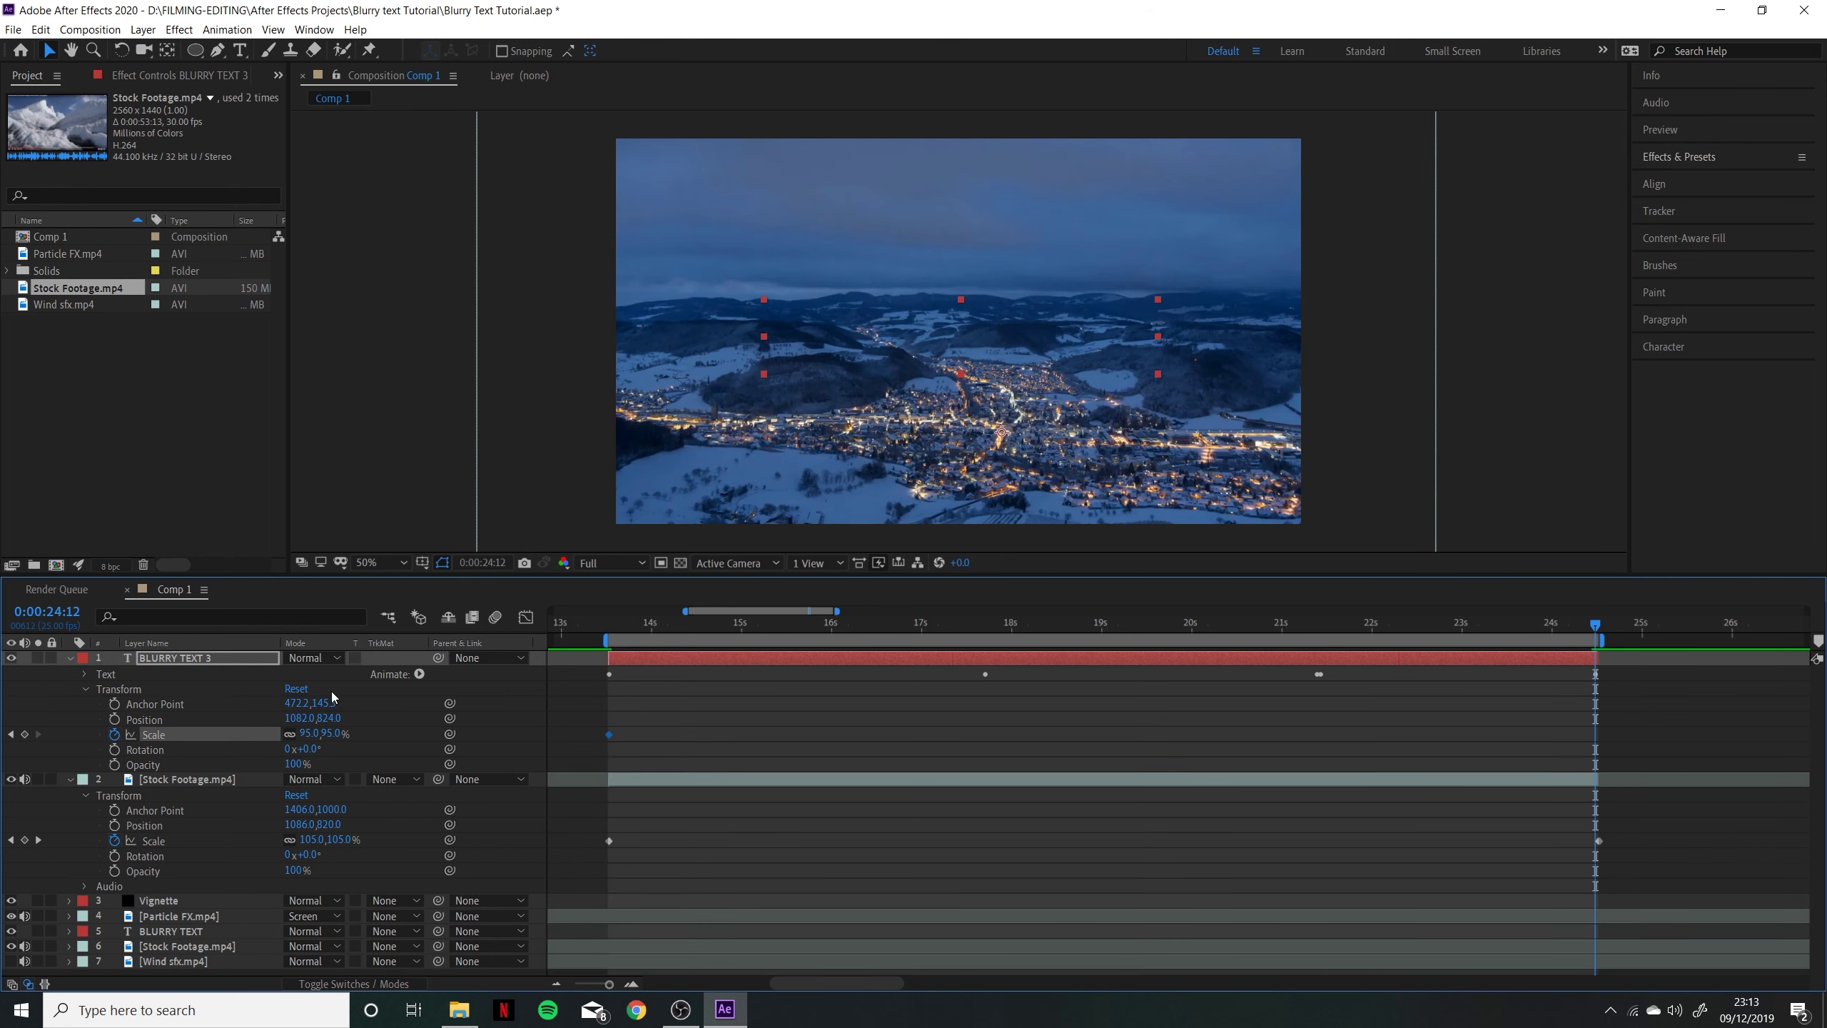
click(305, 734)
text(120)
key(Return)
Shift the text's end Scale keyframe to 0:00:24:13 and extend the text and upper footage layers slightly past that frame
click(1601, 738)
drag(1598, 740, 1601, 740)
click(1597, 630)
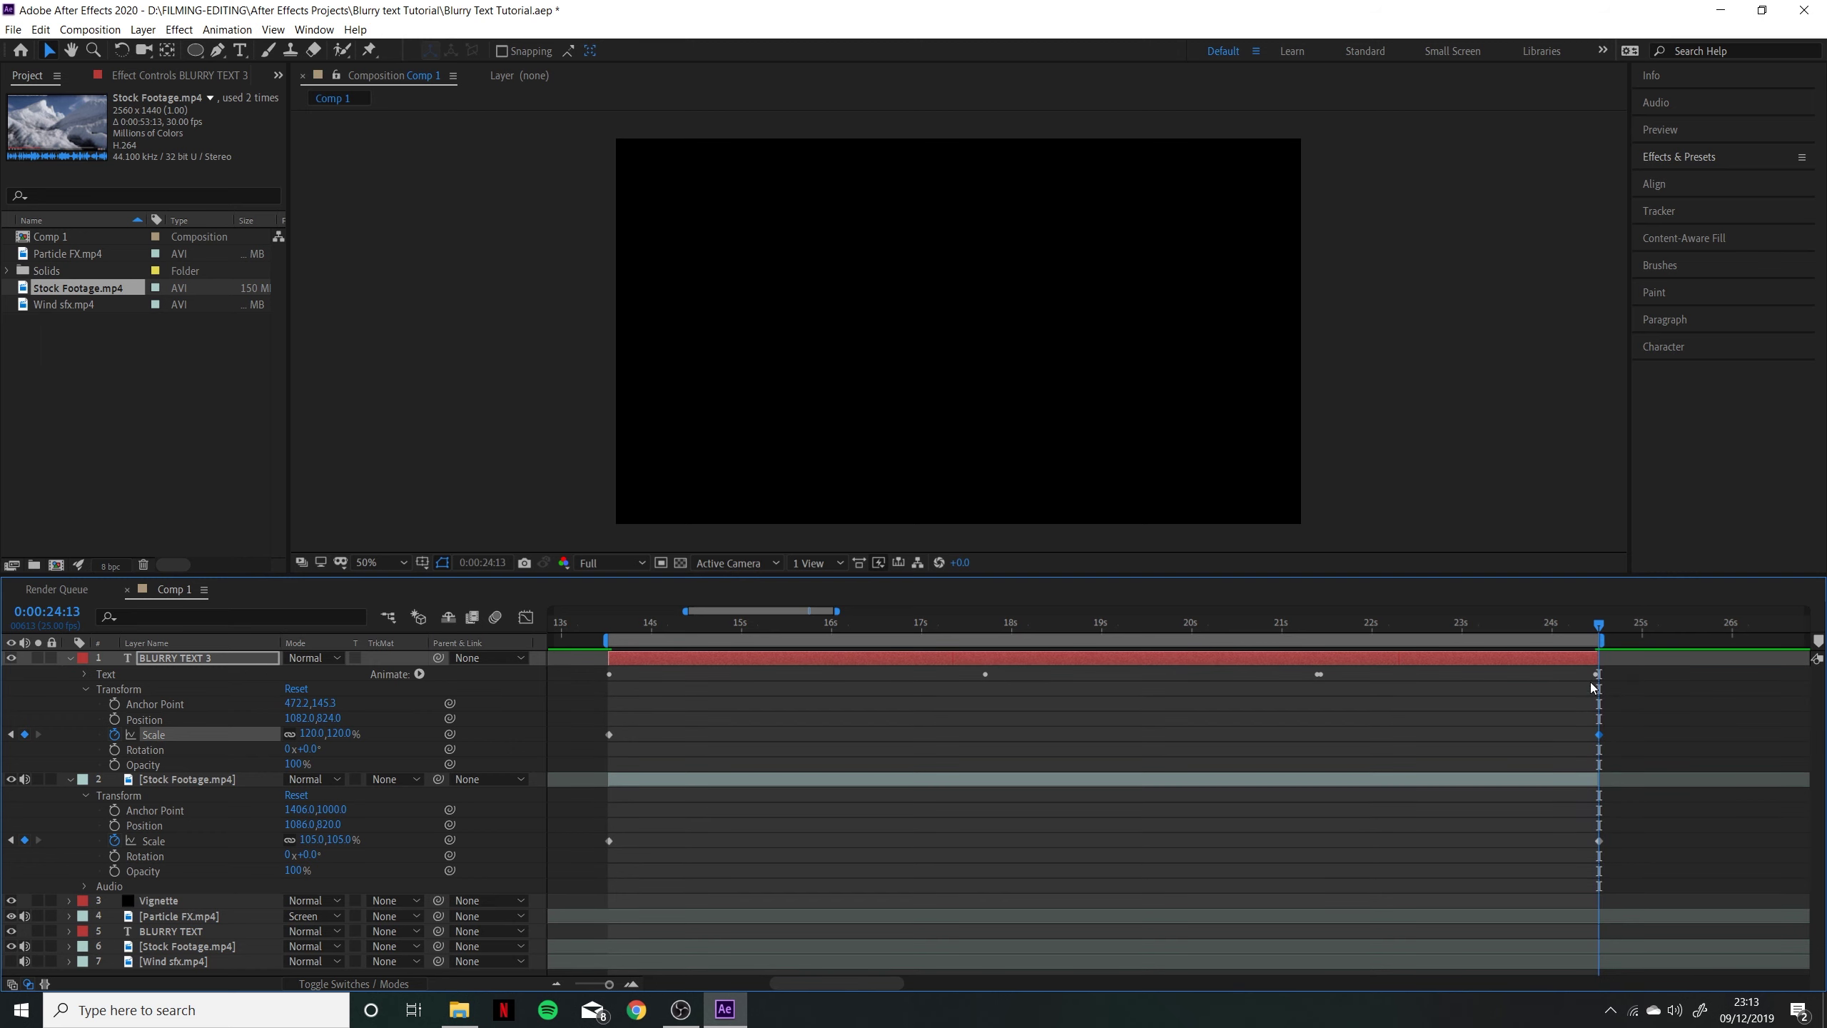
click(1602, 741)
drag(1603, 777, 1609, 777)
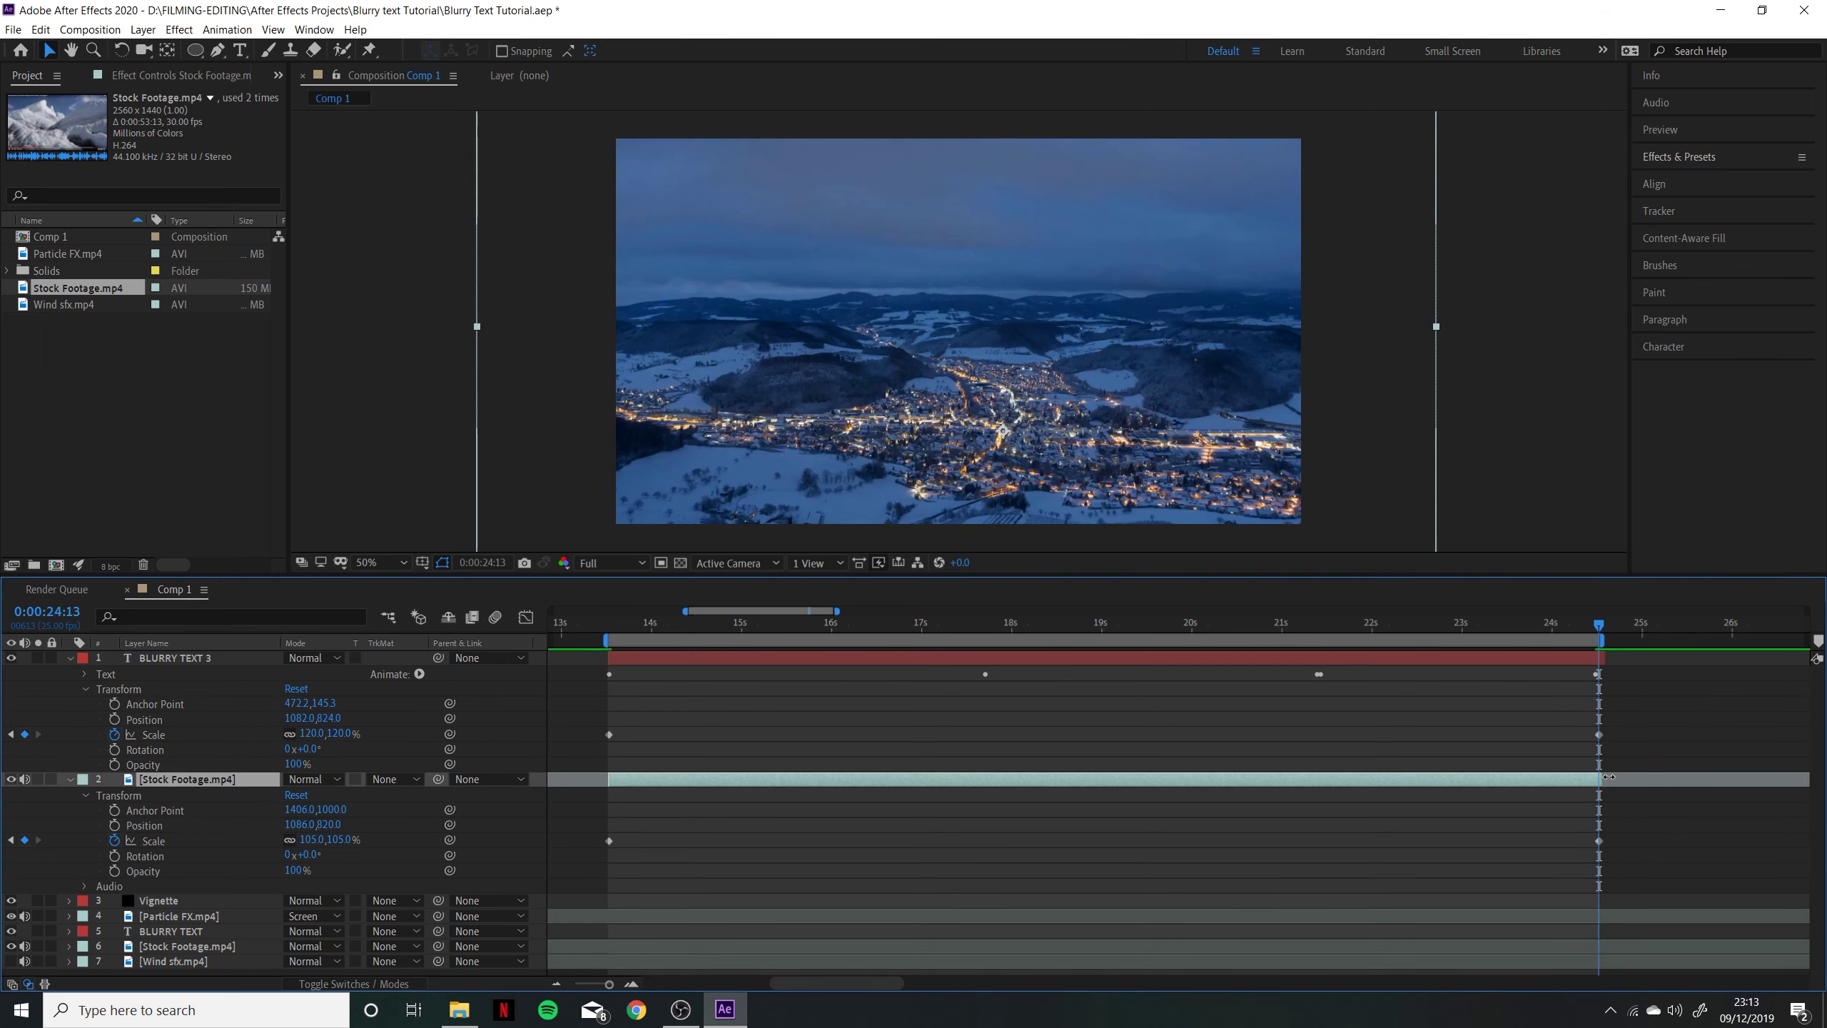
Scrub through the combined text and footage zoom and return to 0:00:13:13
drag(1602, 629, 608, 661)
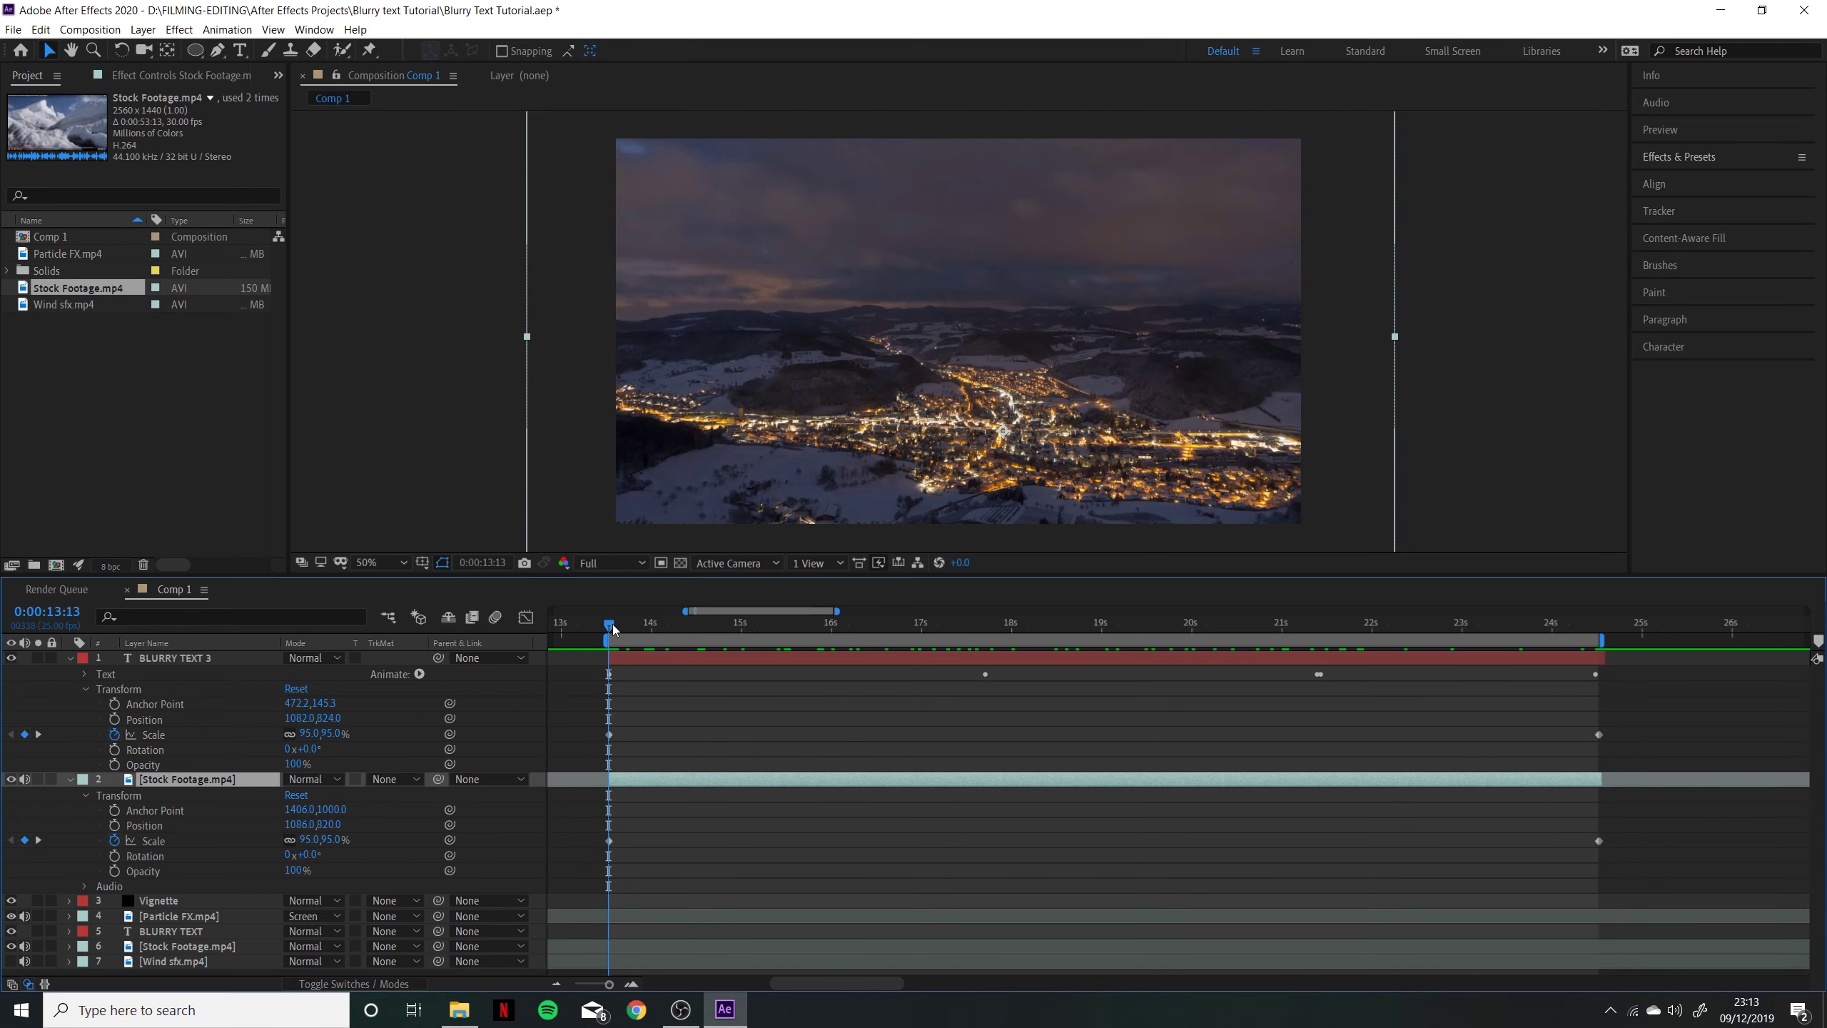
drag(613, 623, 990, 653)
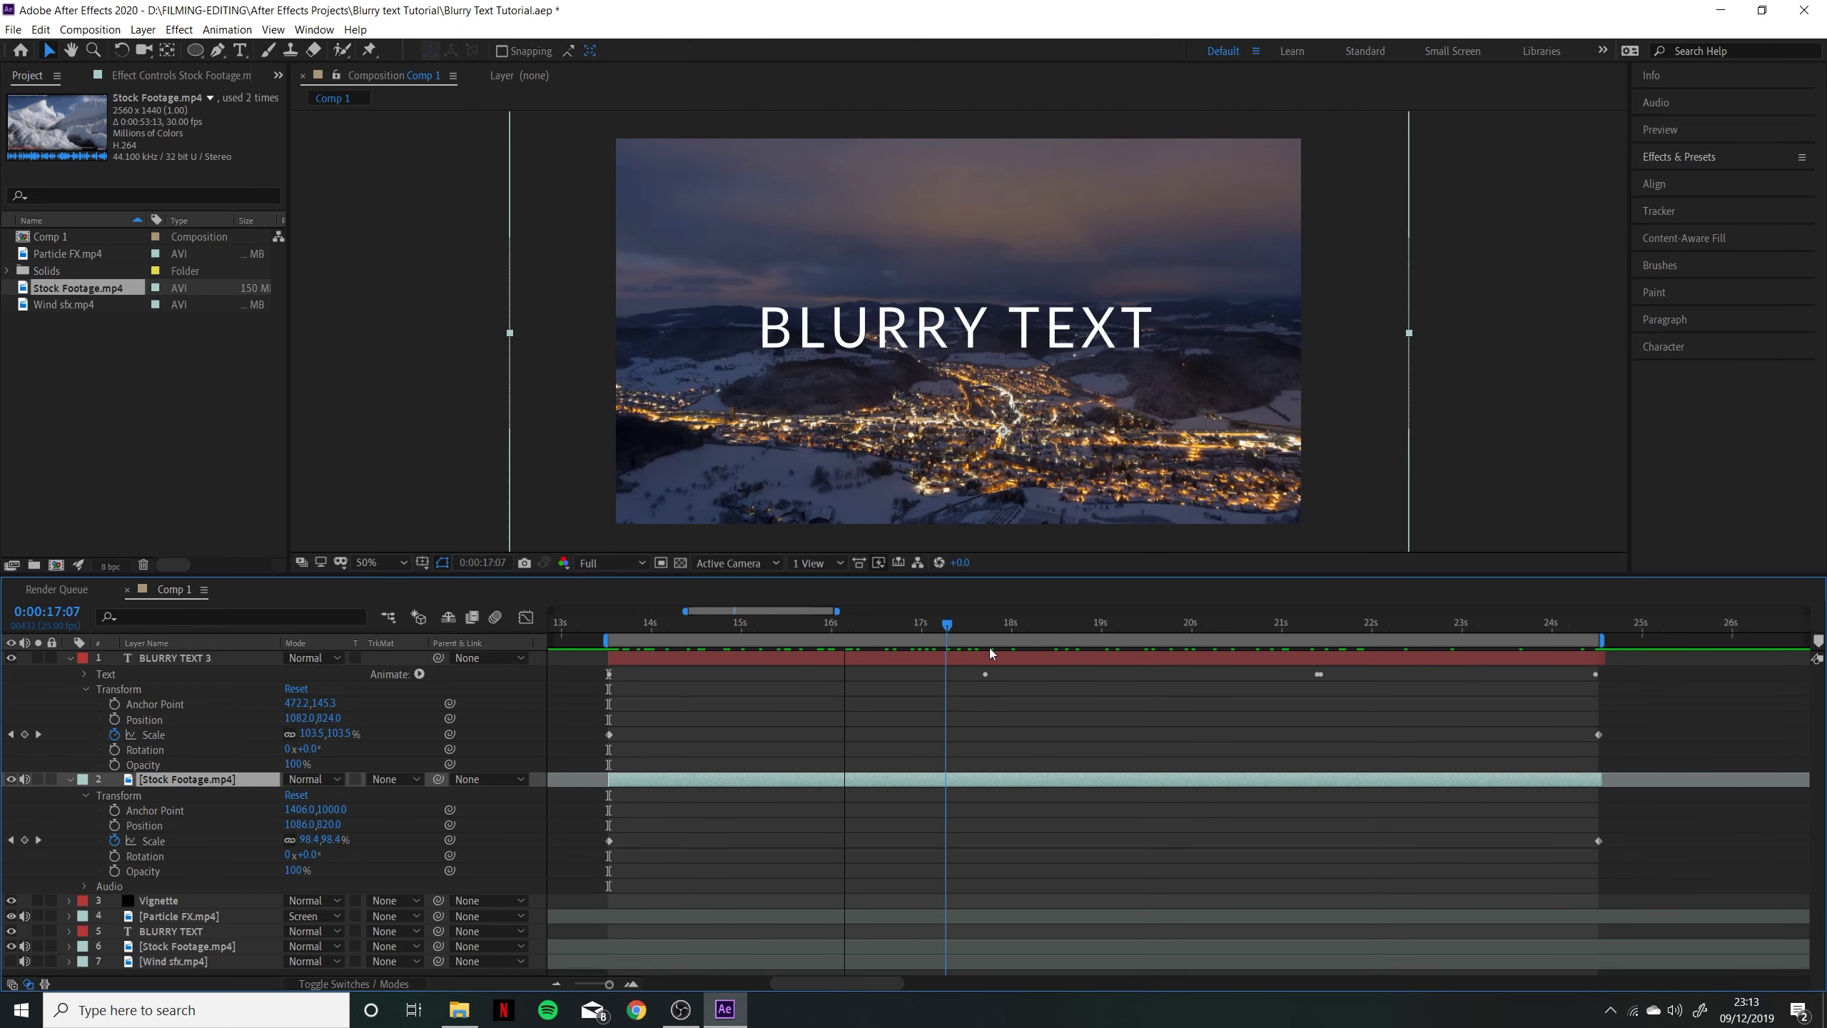
drag(871, 631, 616, 631)
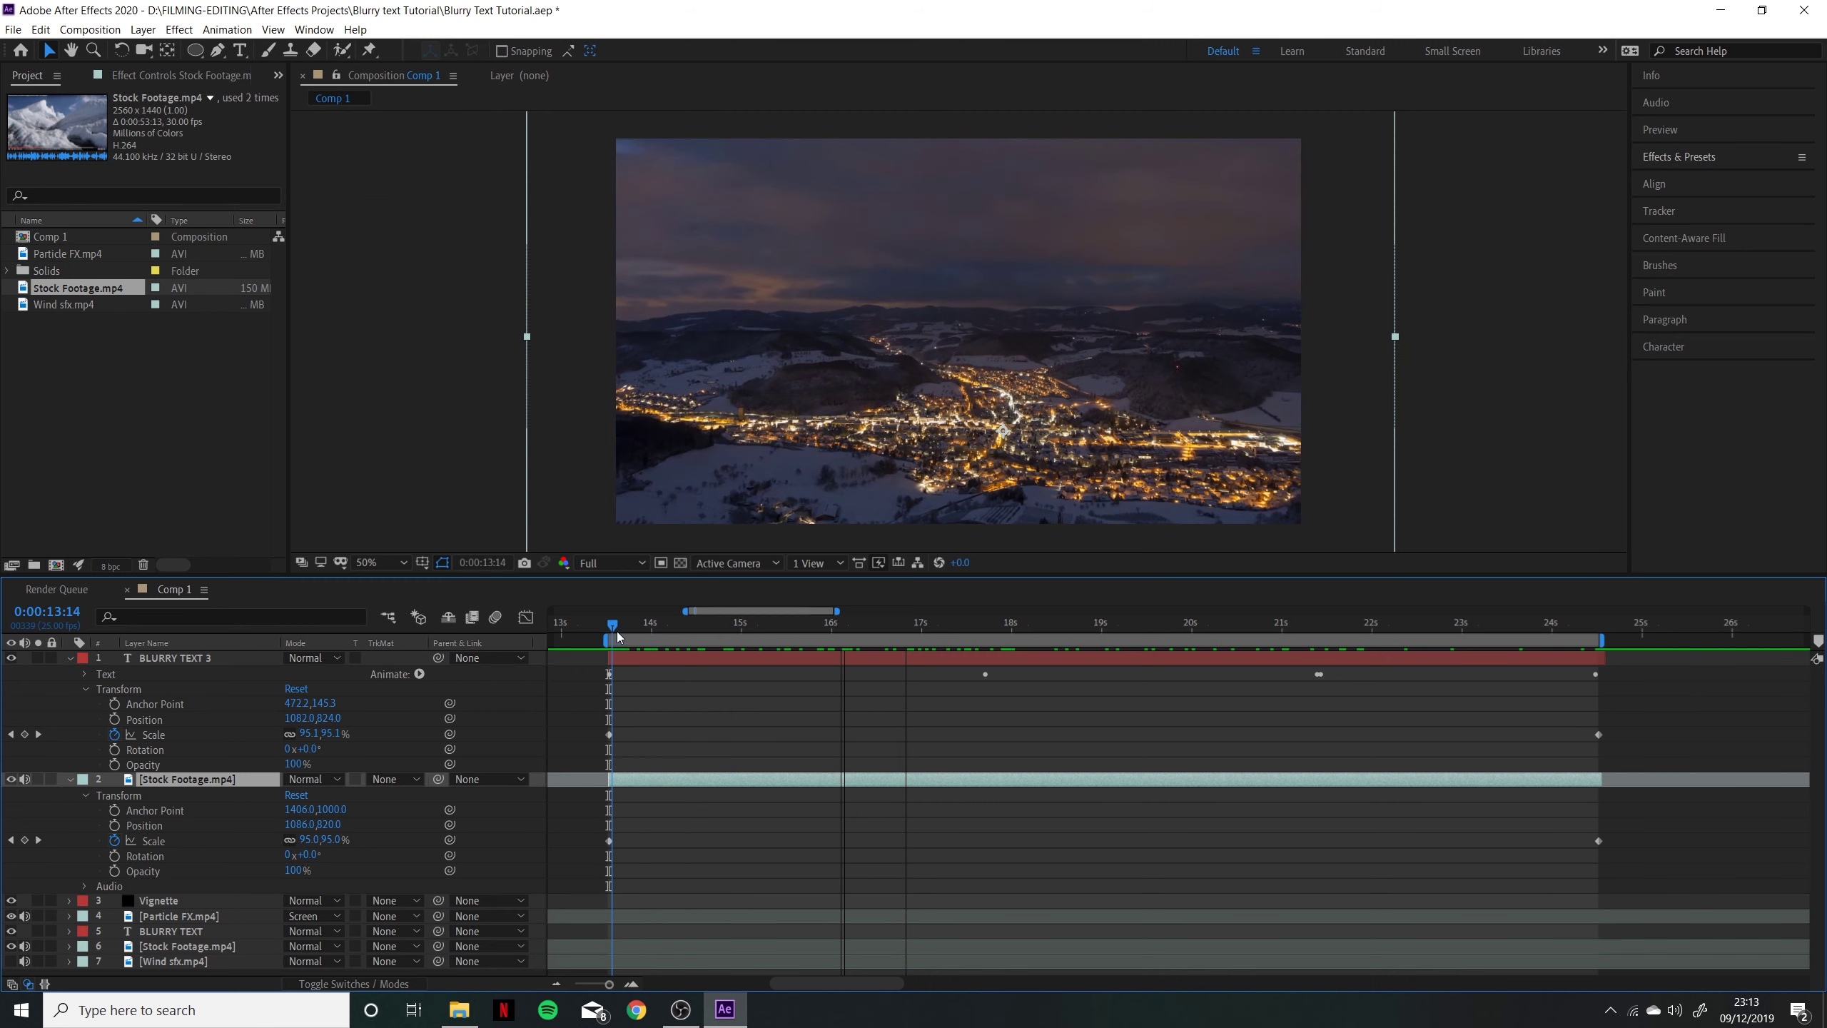
key(Page_Up)
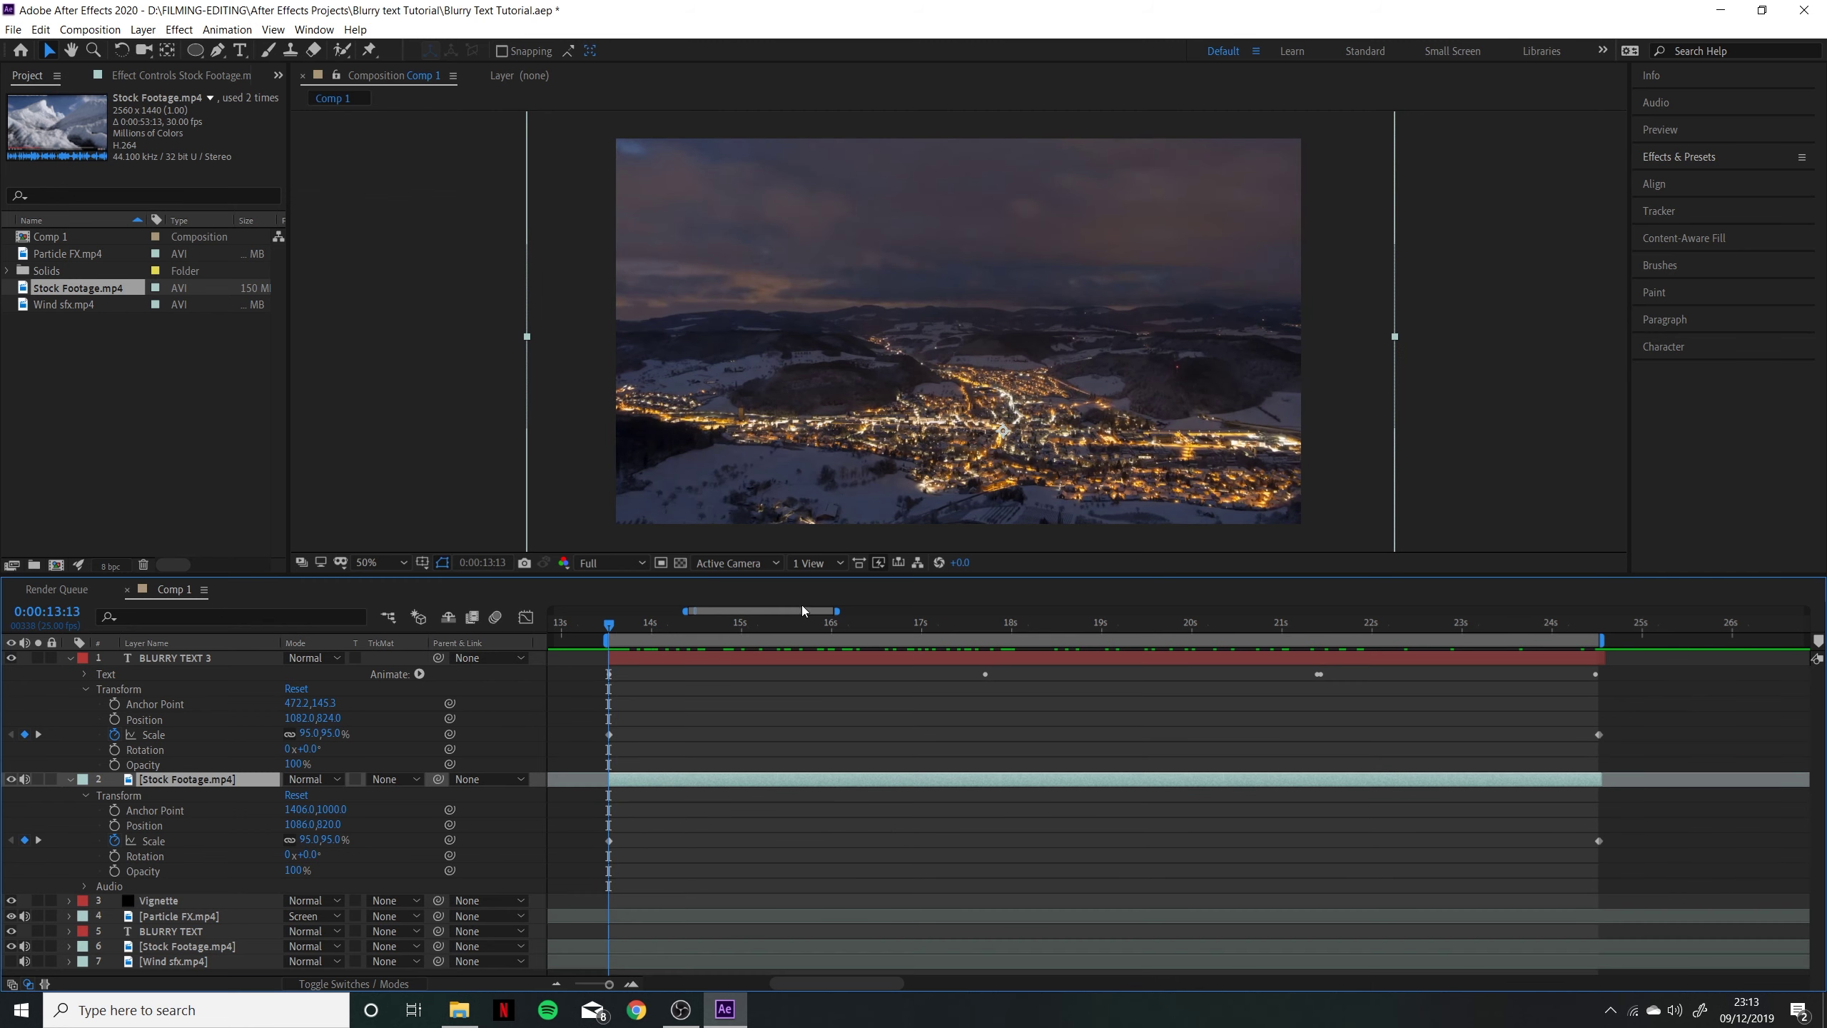
Add Particle FX.mp4 above the BLURRY TEXT 3 layer and align its visible start to 0:00:13:13
click(84, 254)
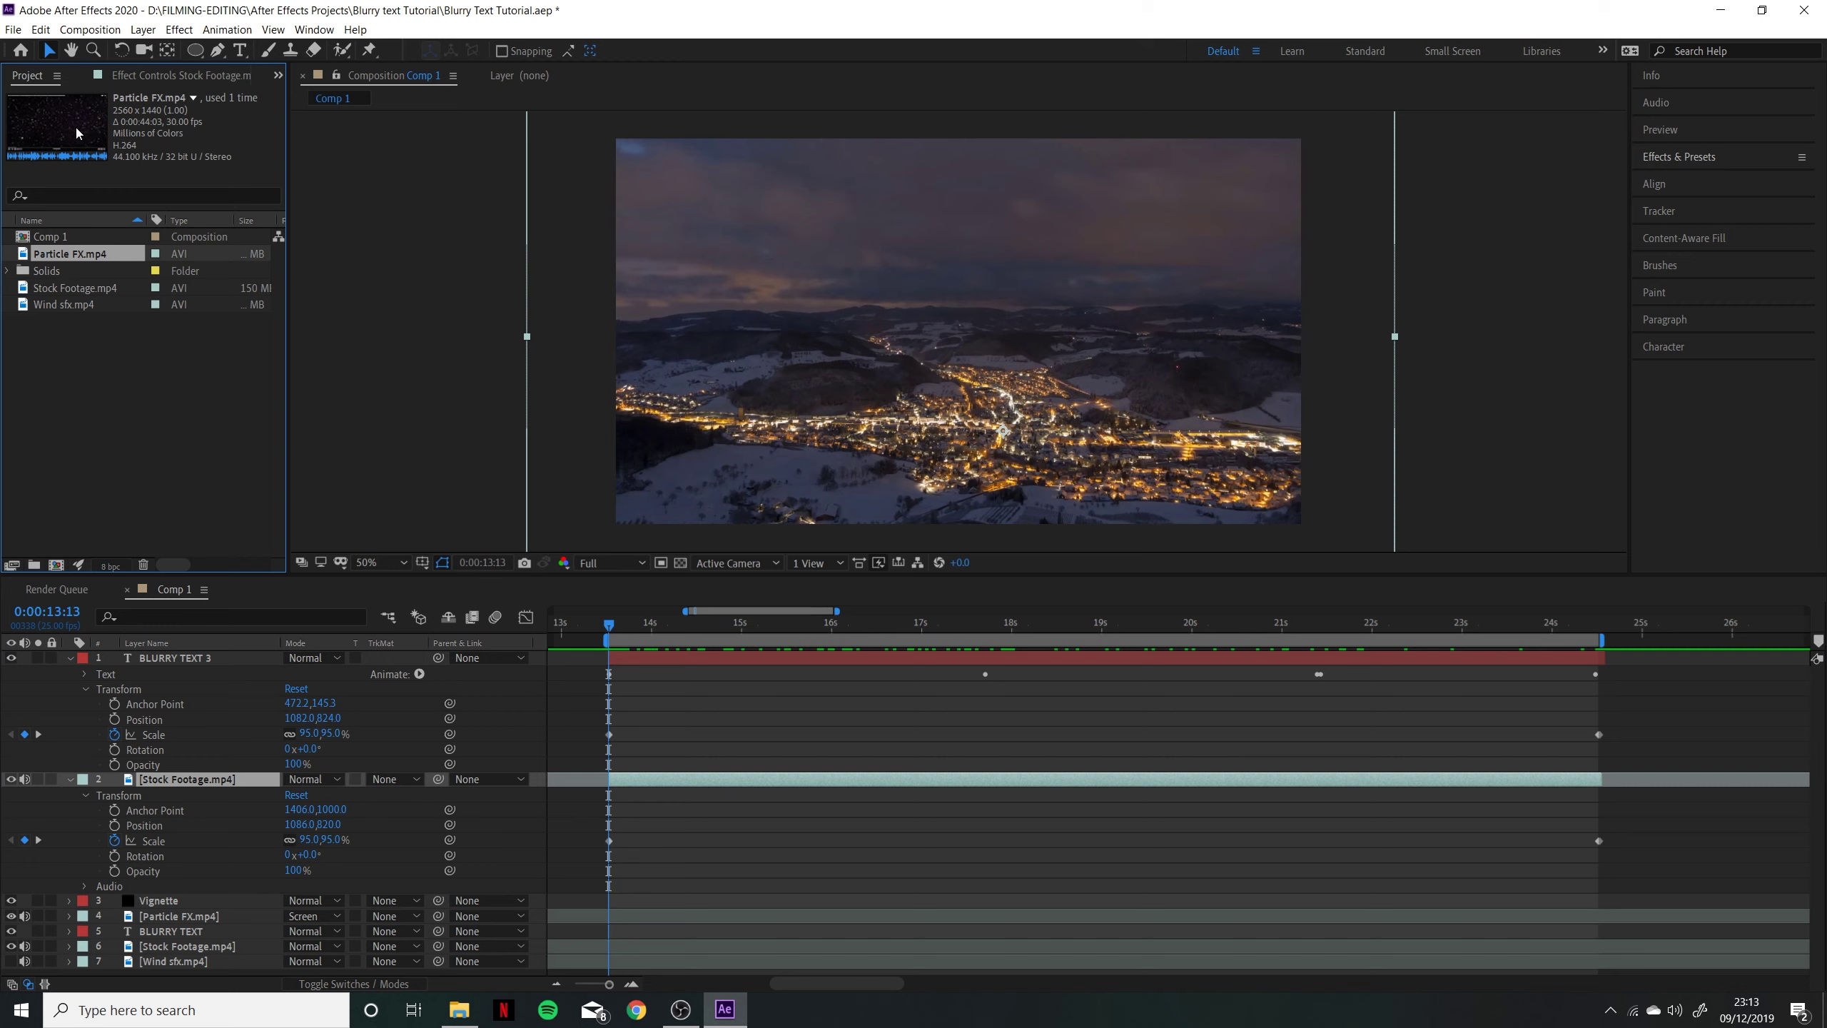
mouse_move(76, 256)
mouse_down()
mouse_move(550, 587)
mouse_move(701, 654)
mouse_up()
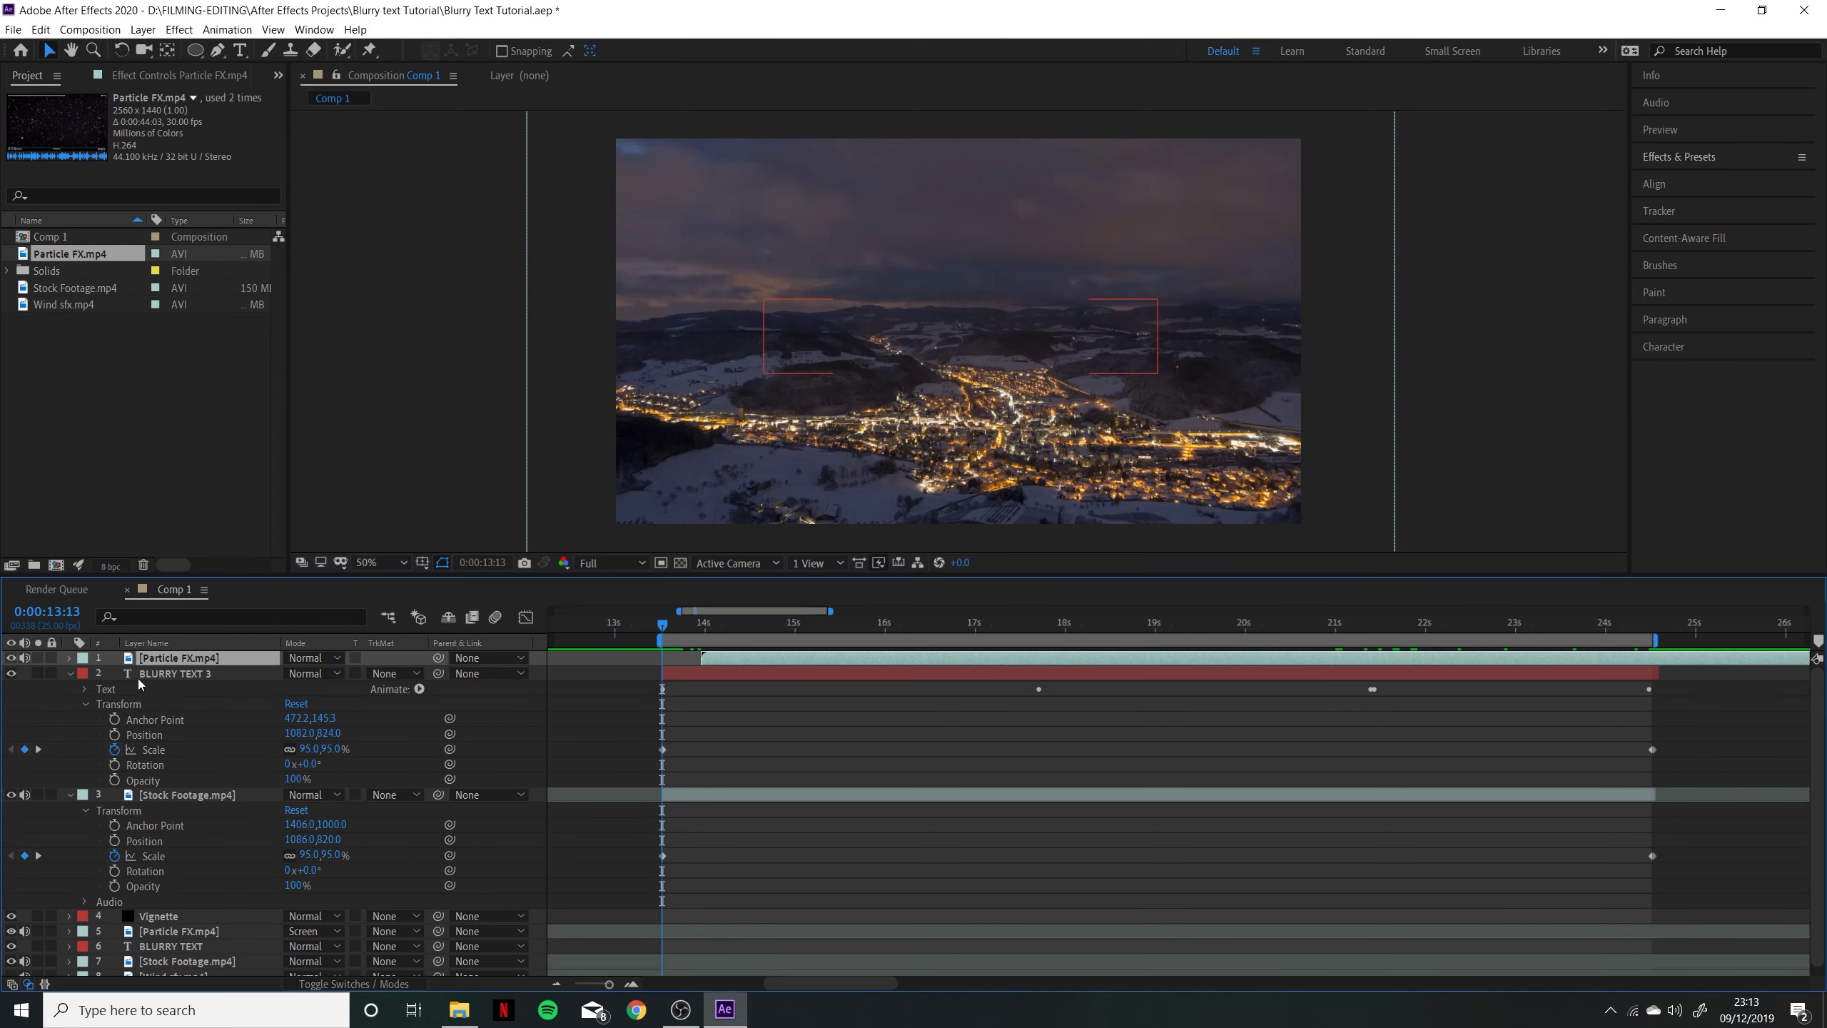
click(71, 674)
click(72, 690)
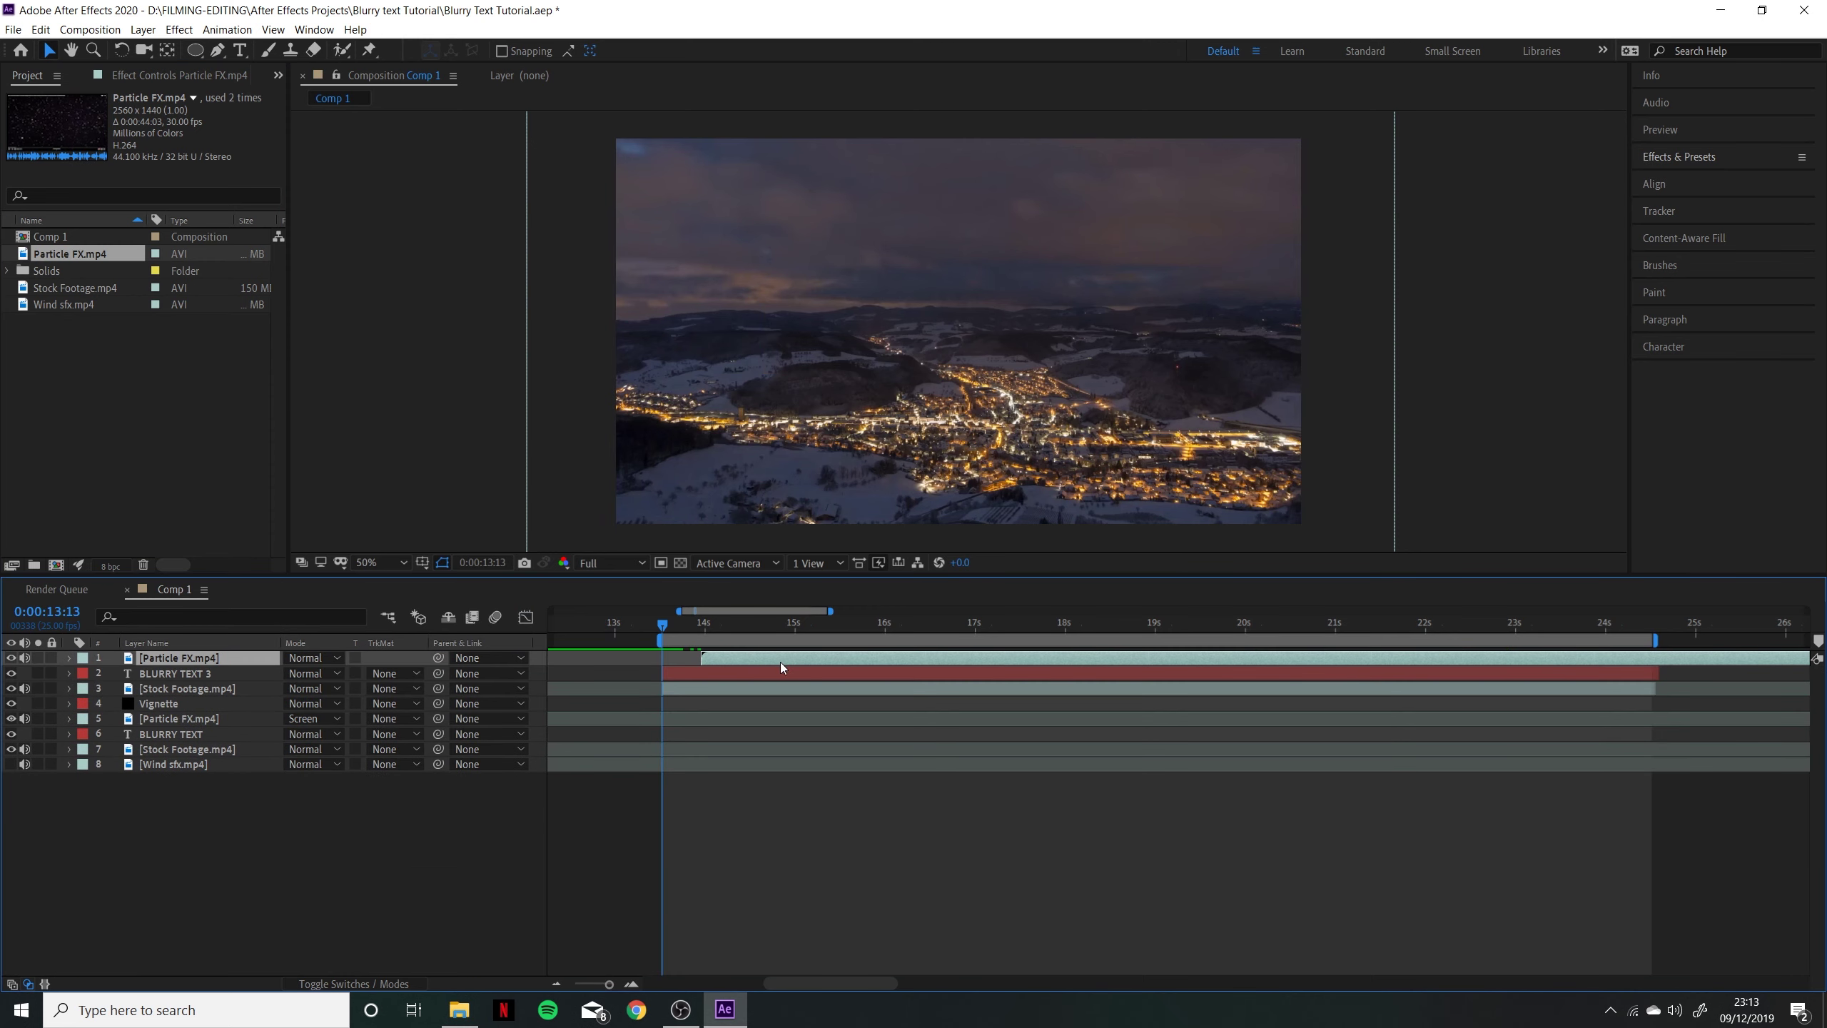
drag(780, 663, 1468, 666)
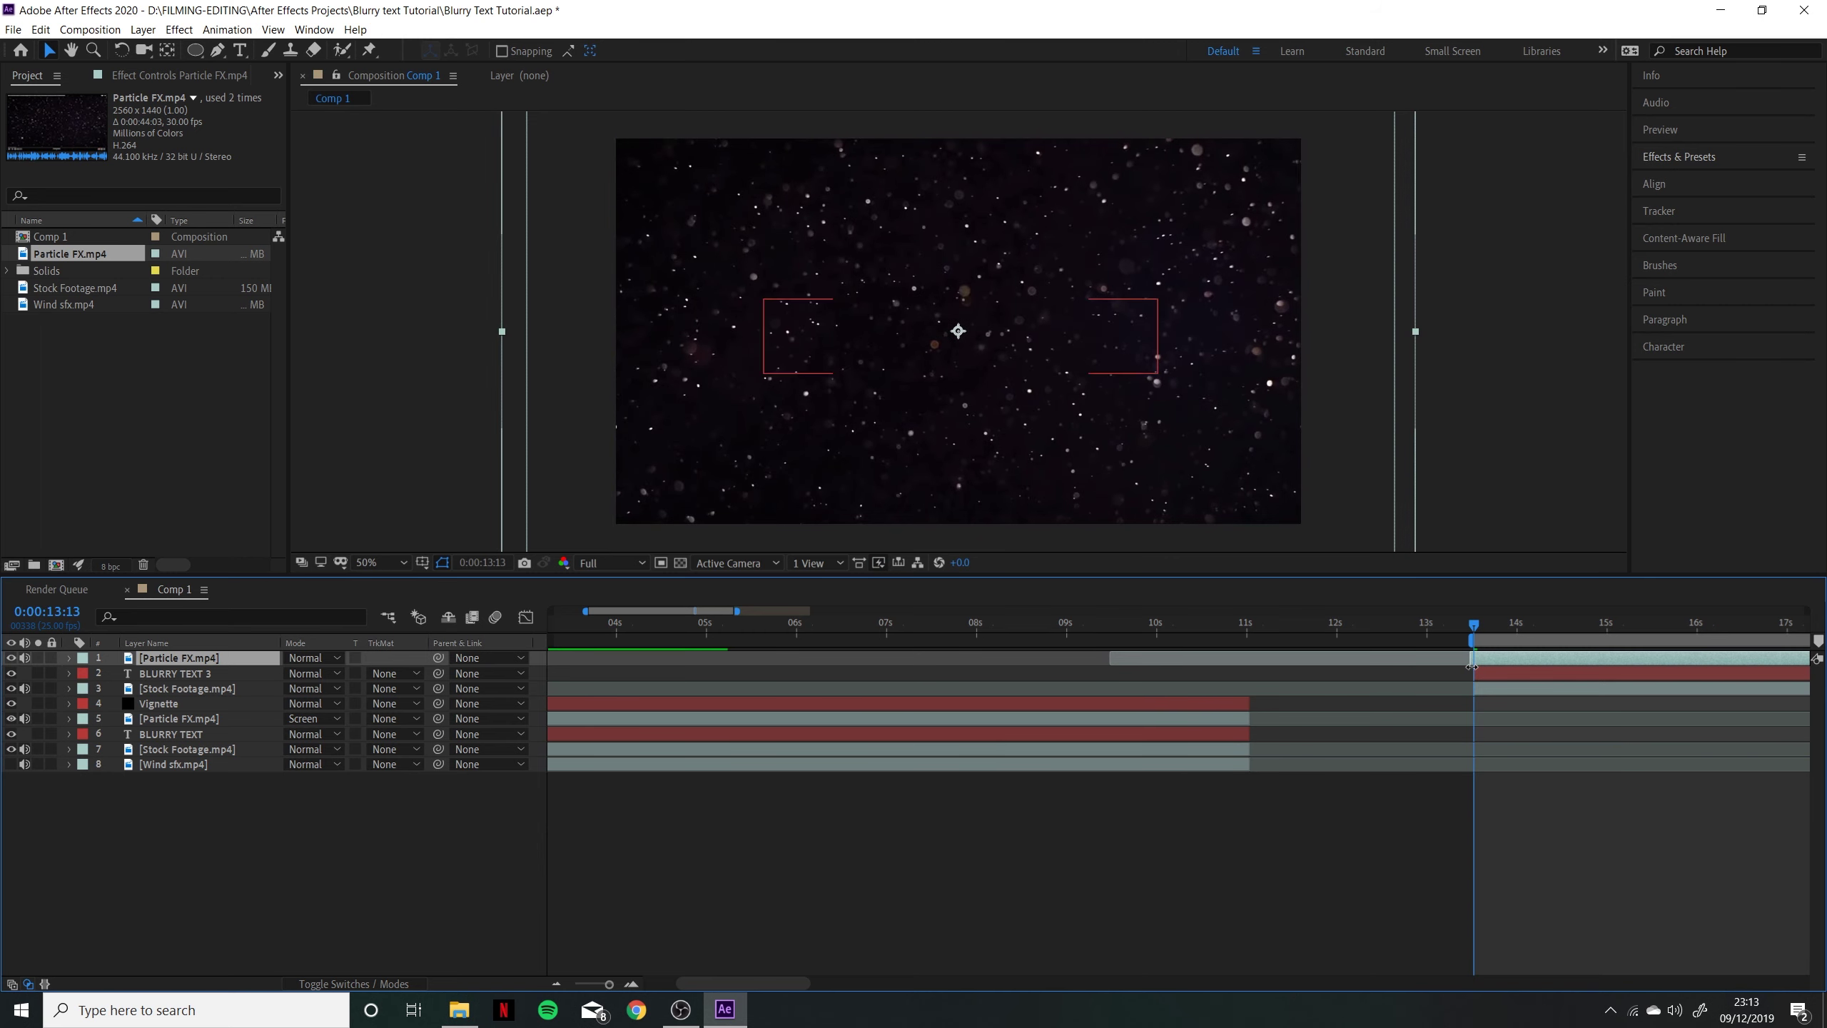
Set the new upper Particle FX.mp4 layer's blending mode to Screen, with the playhead at 0:00:14:11
drag(774, 979, 842, 964)
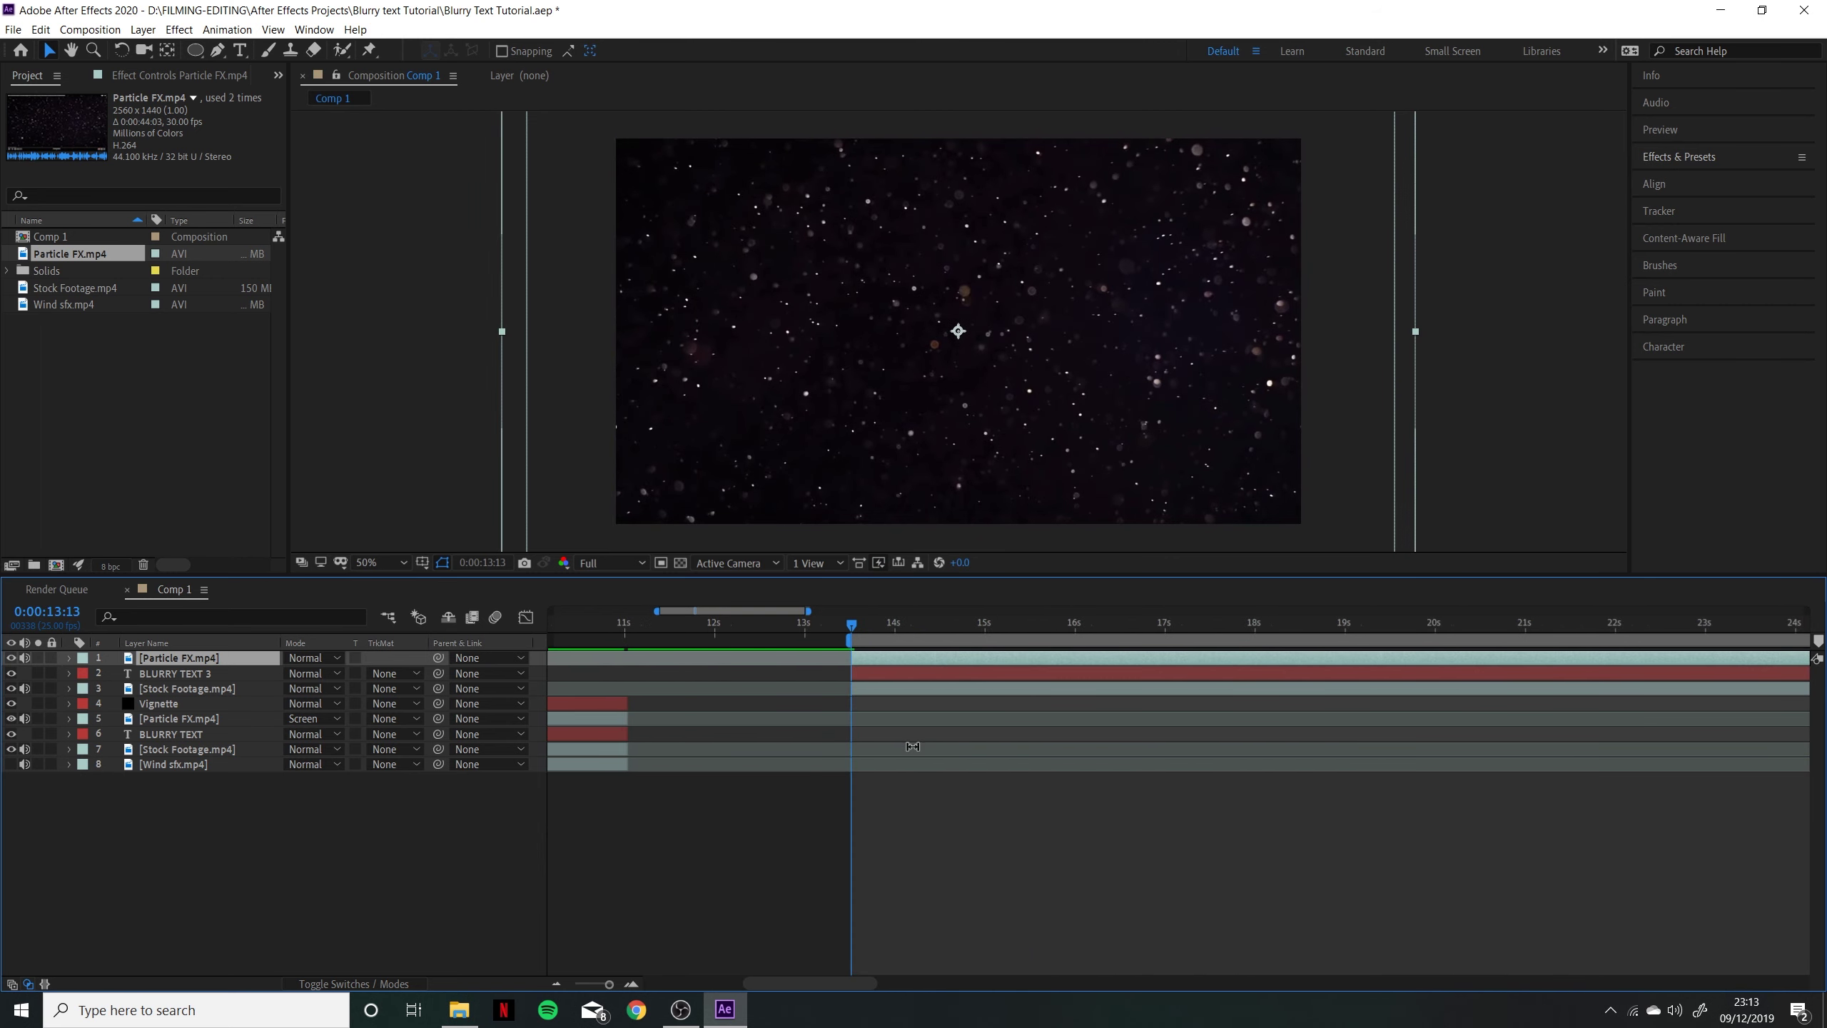
drag(910, 626, 934, 625)
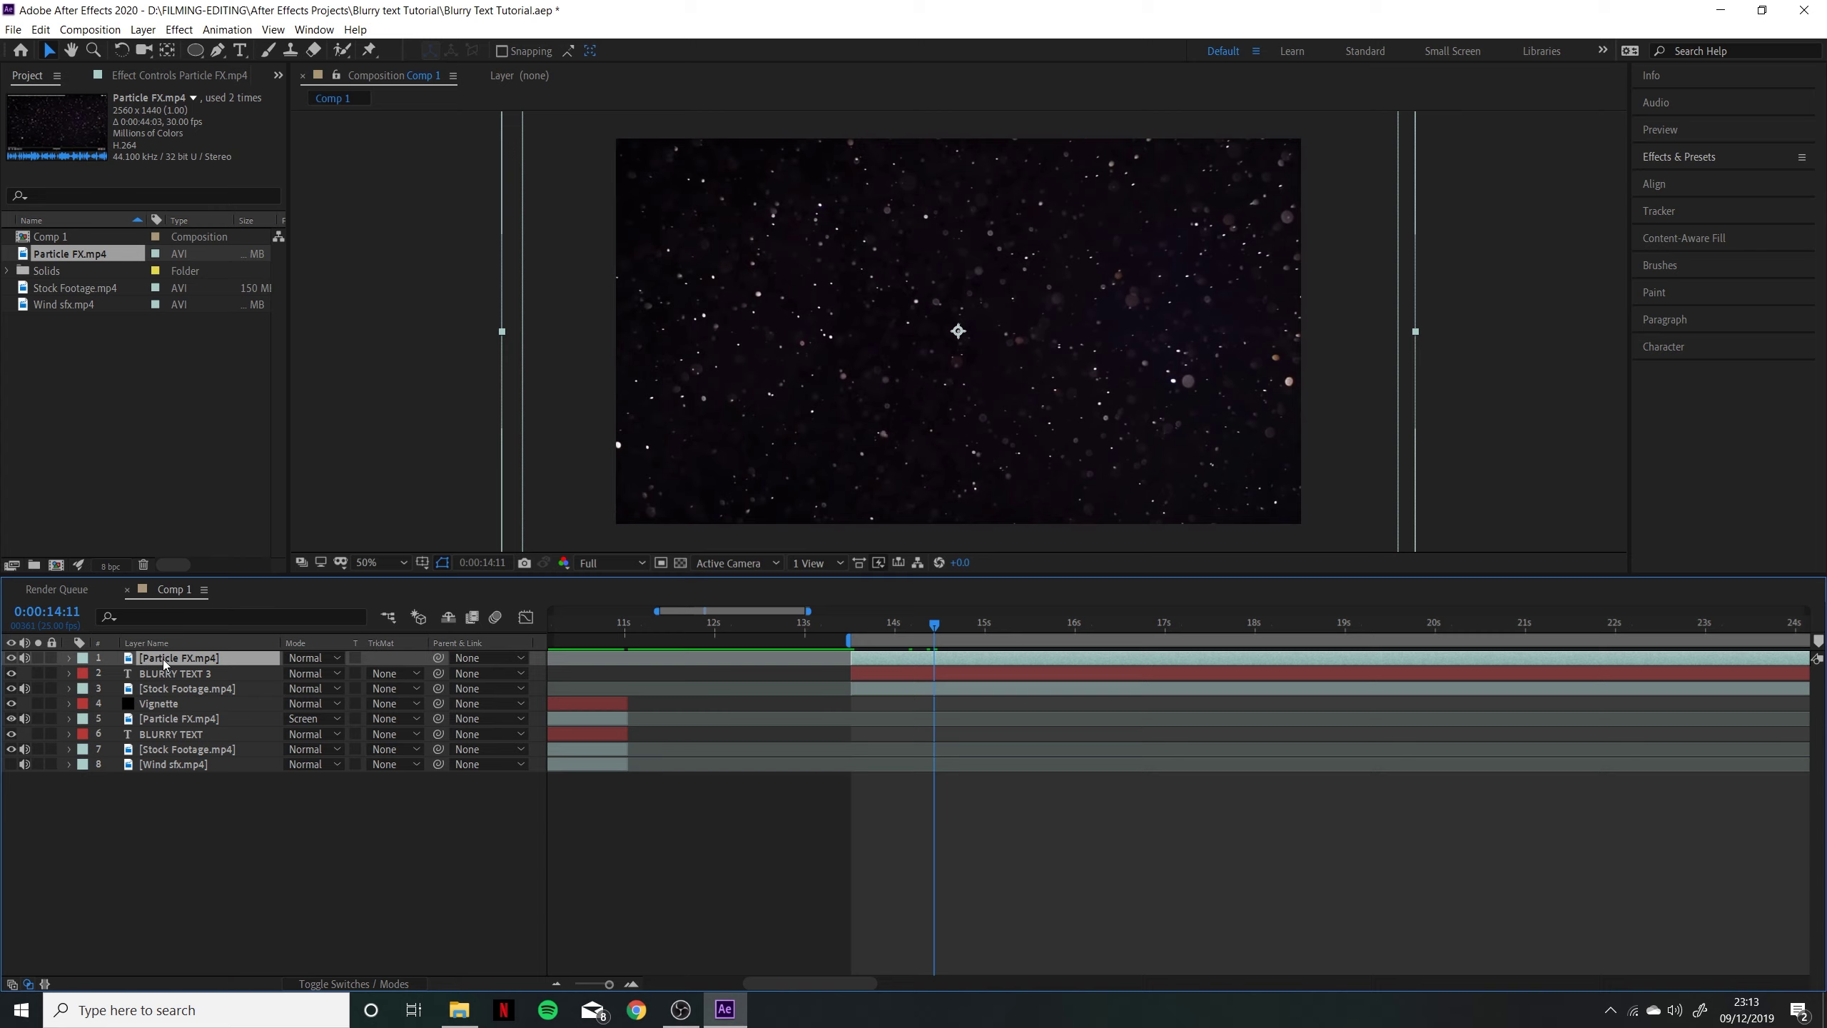
click(306, 658)
click(379, 509)
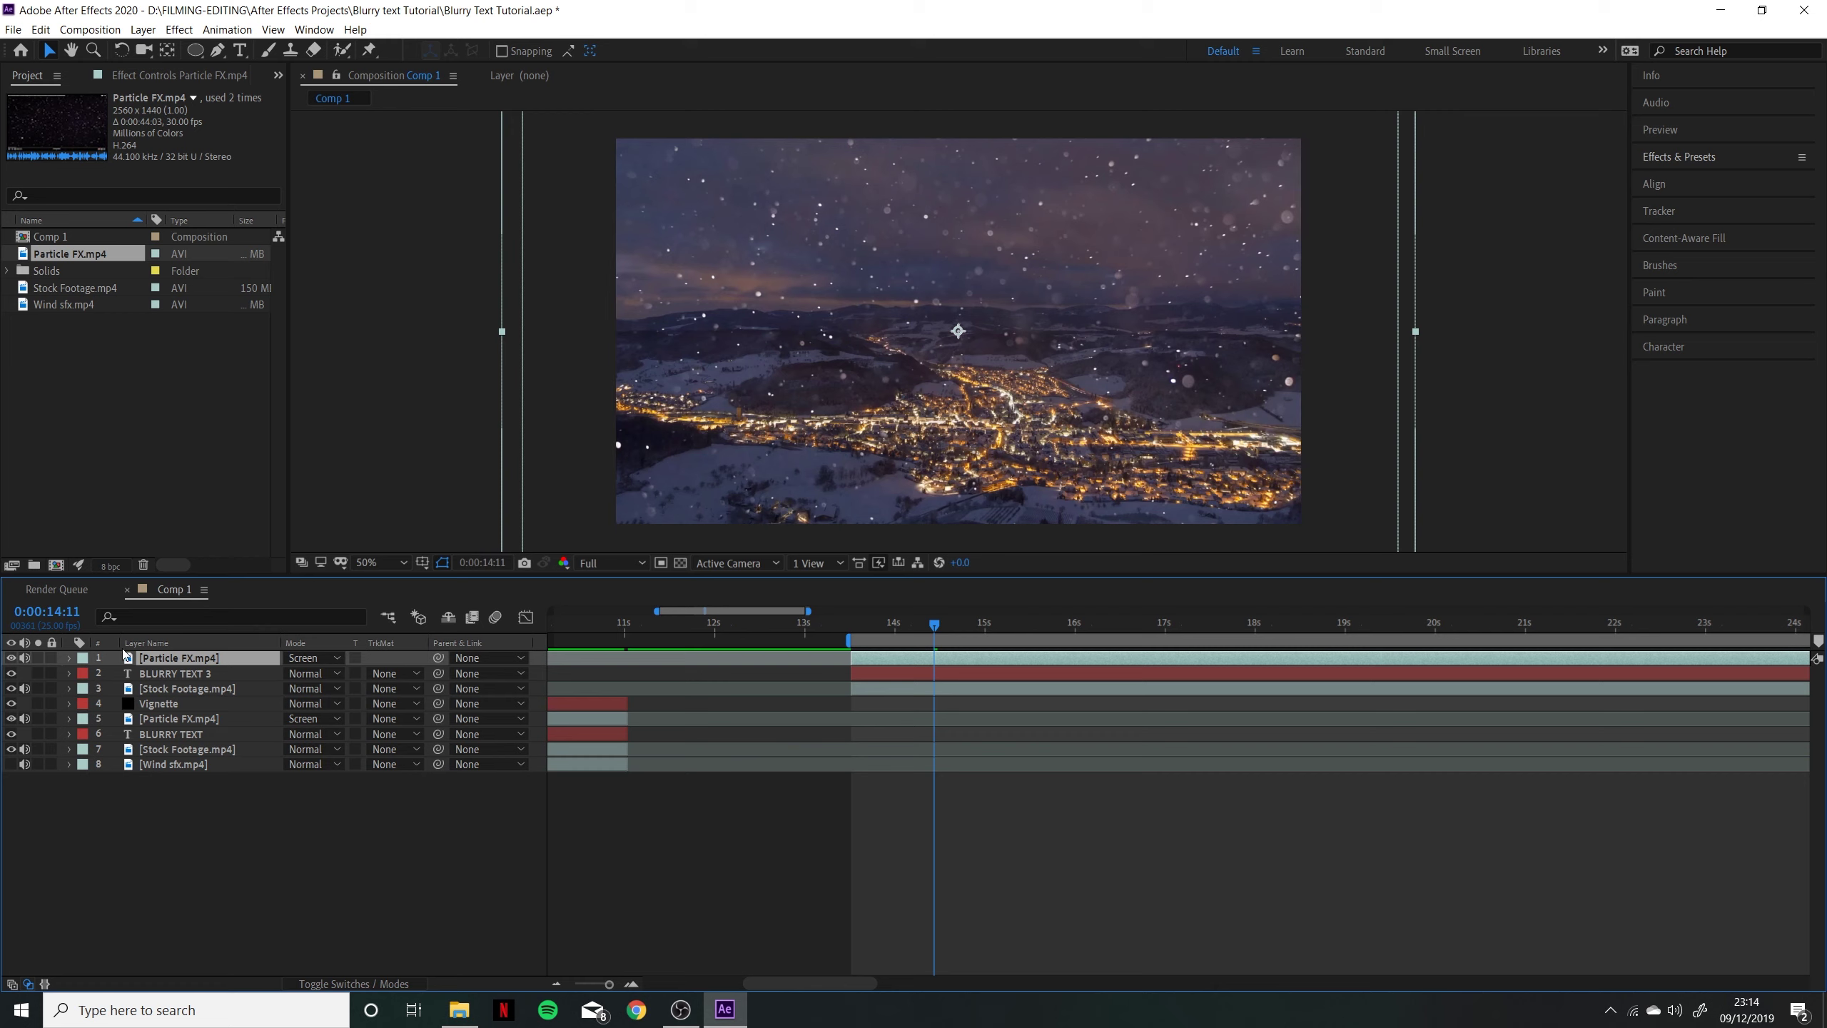
Set the upper Particle FX.mp4 layer's Opacity to 15%
click(69, 658)
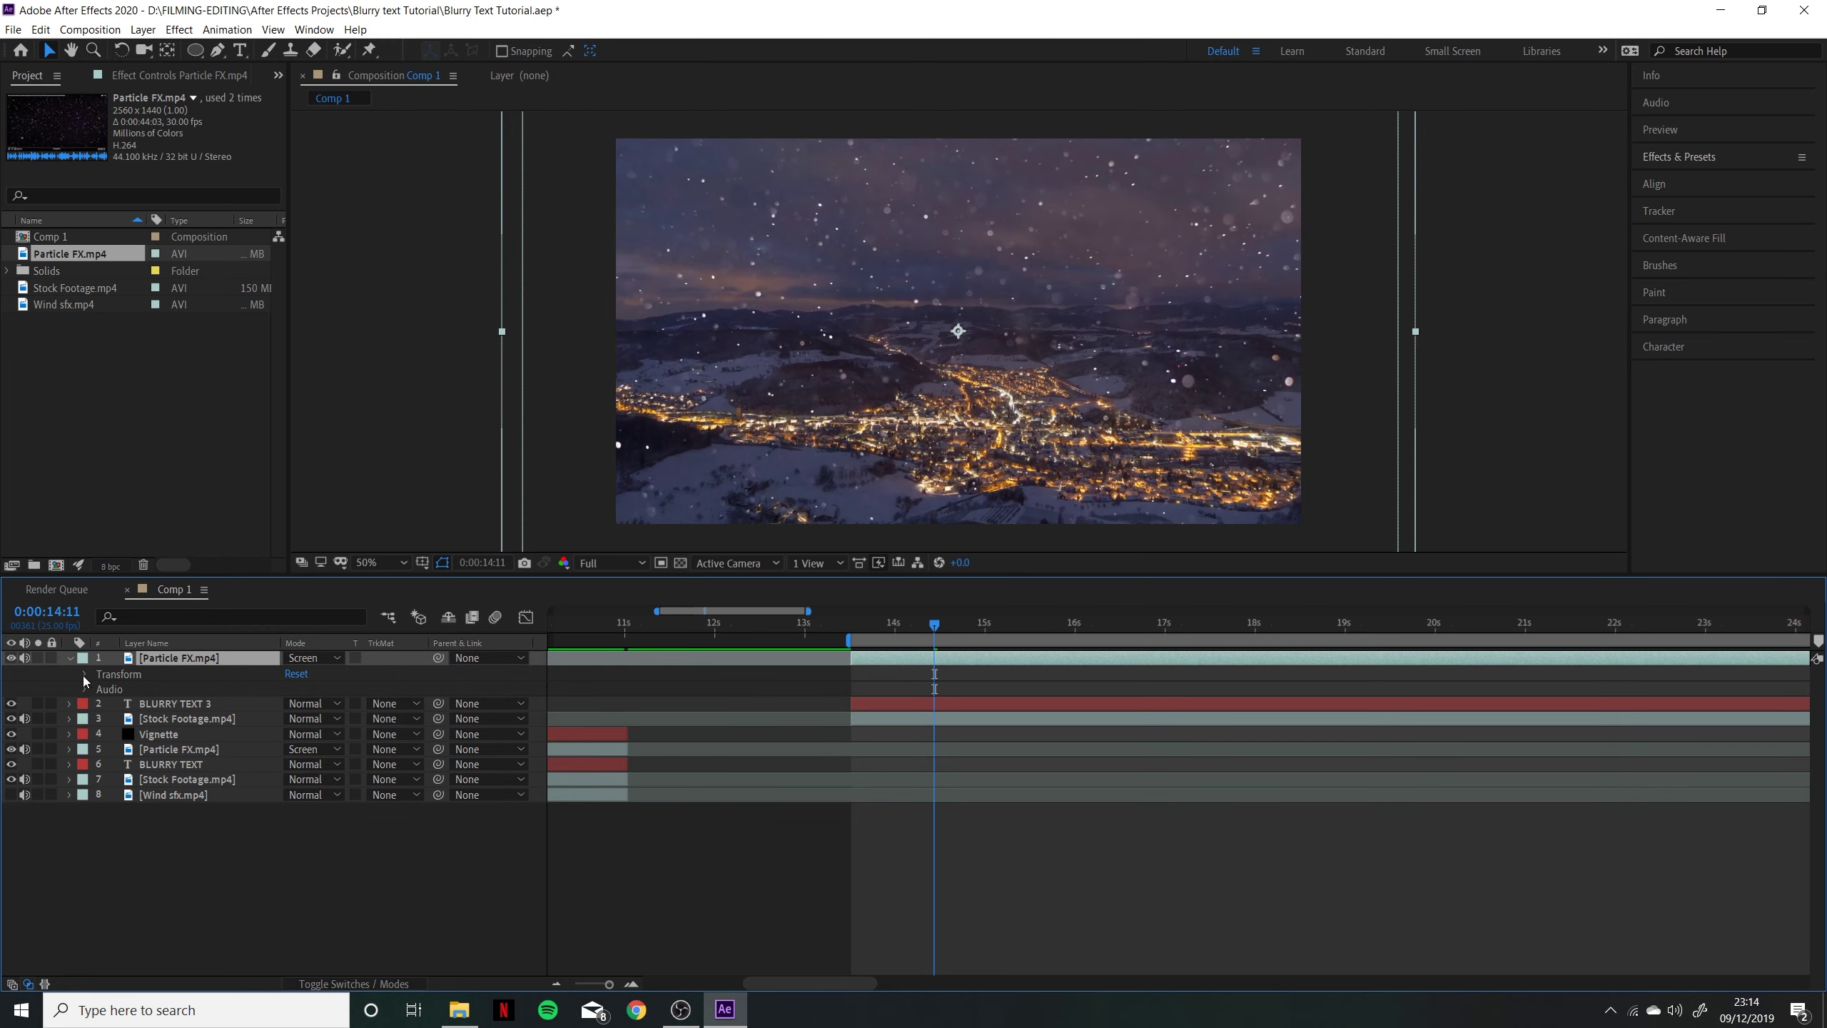
click(86, 674)
click(293, 749)
text(15)
key(Return)
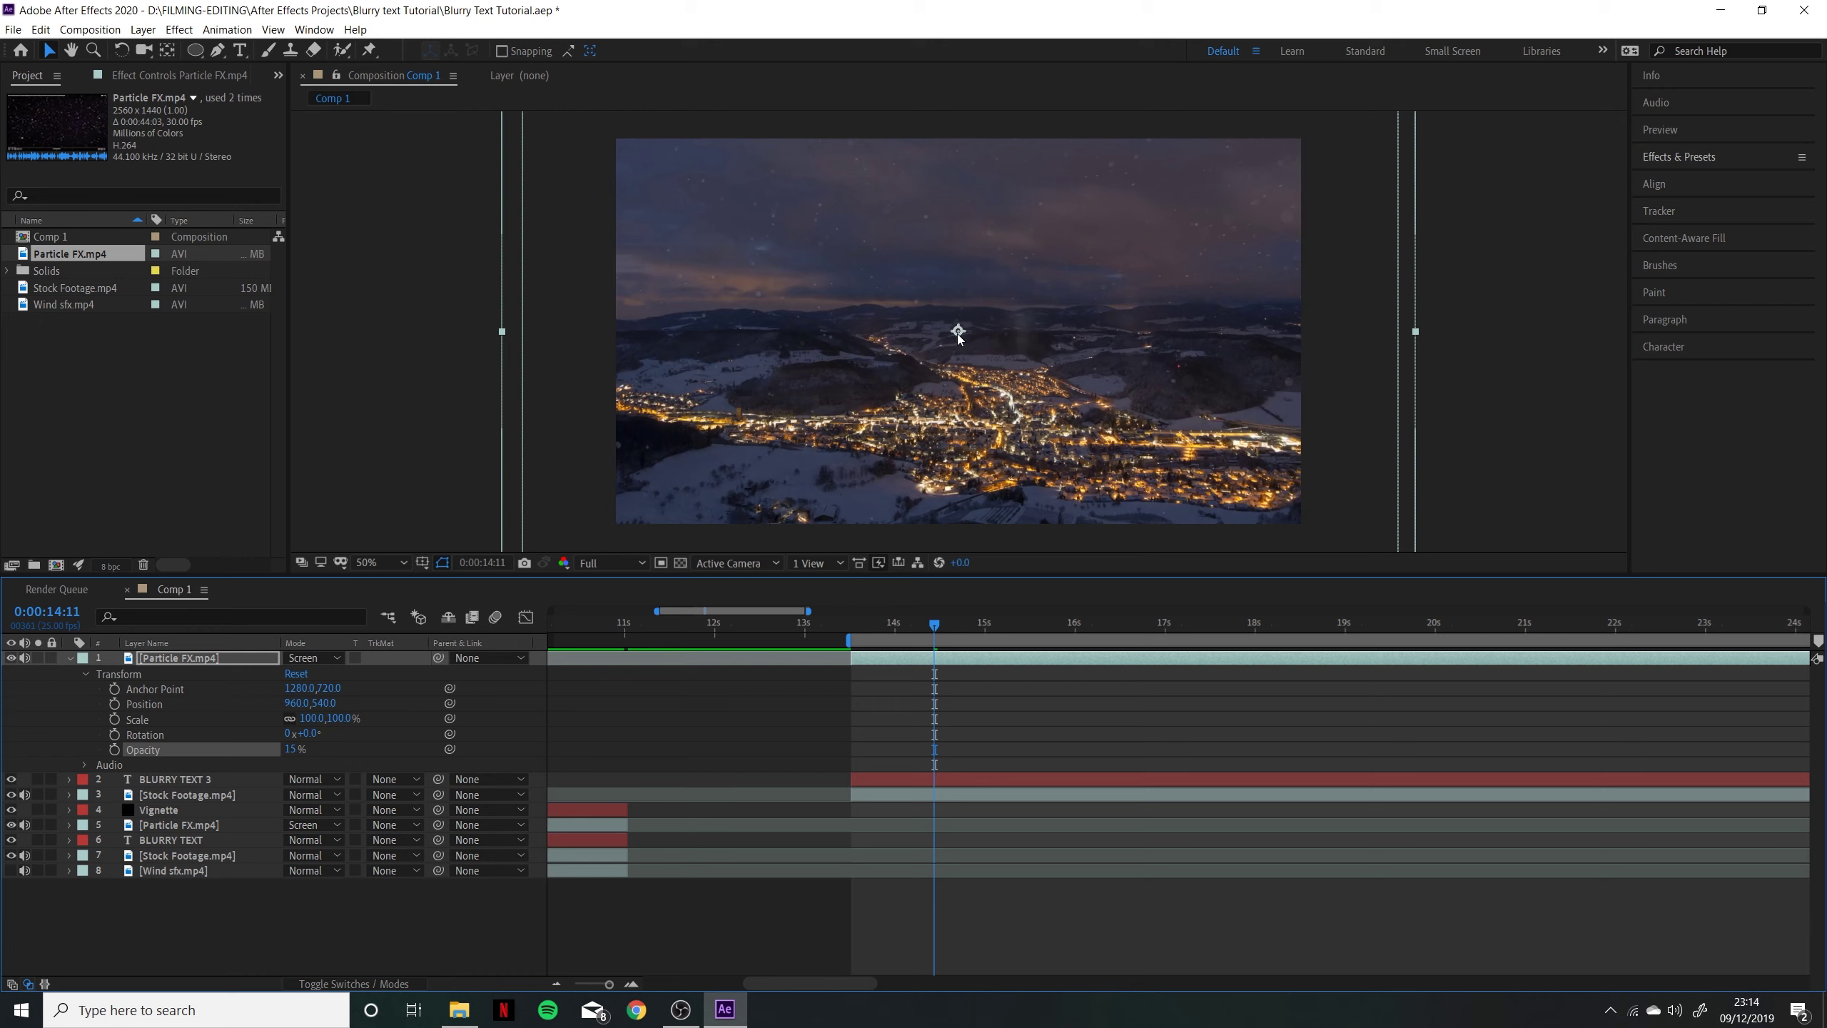
Move the upper Particle FX.mp4 layer's anchor point onto the bright town centre at 1402, 1000
key(y)
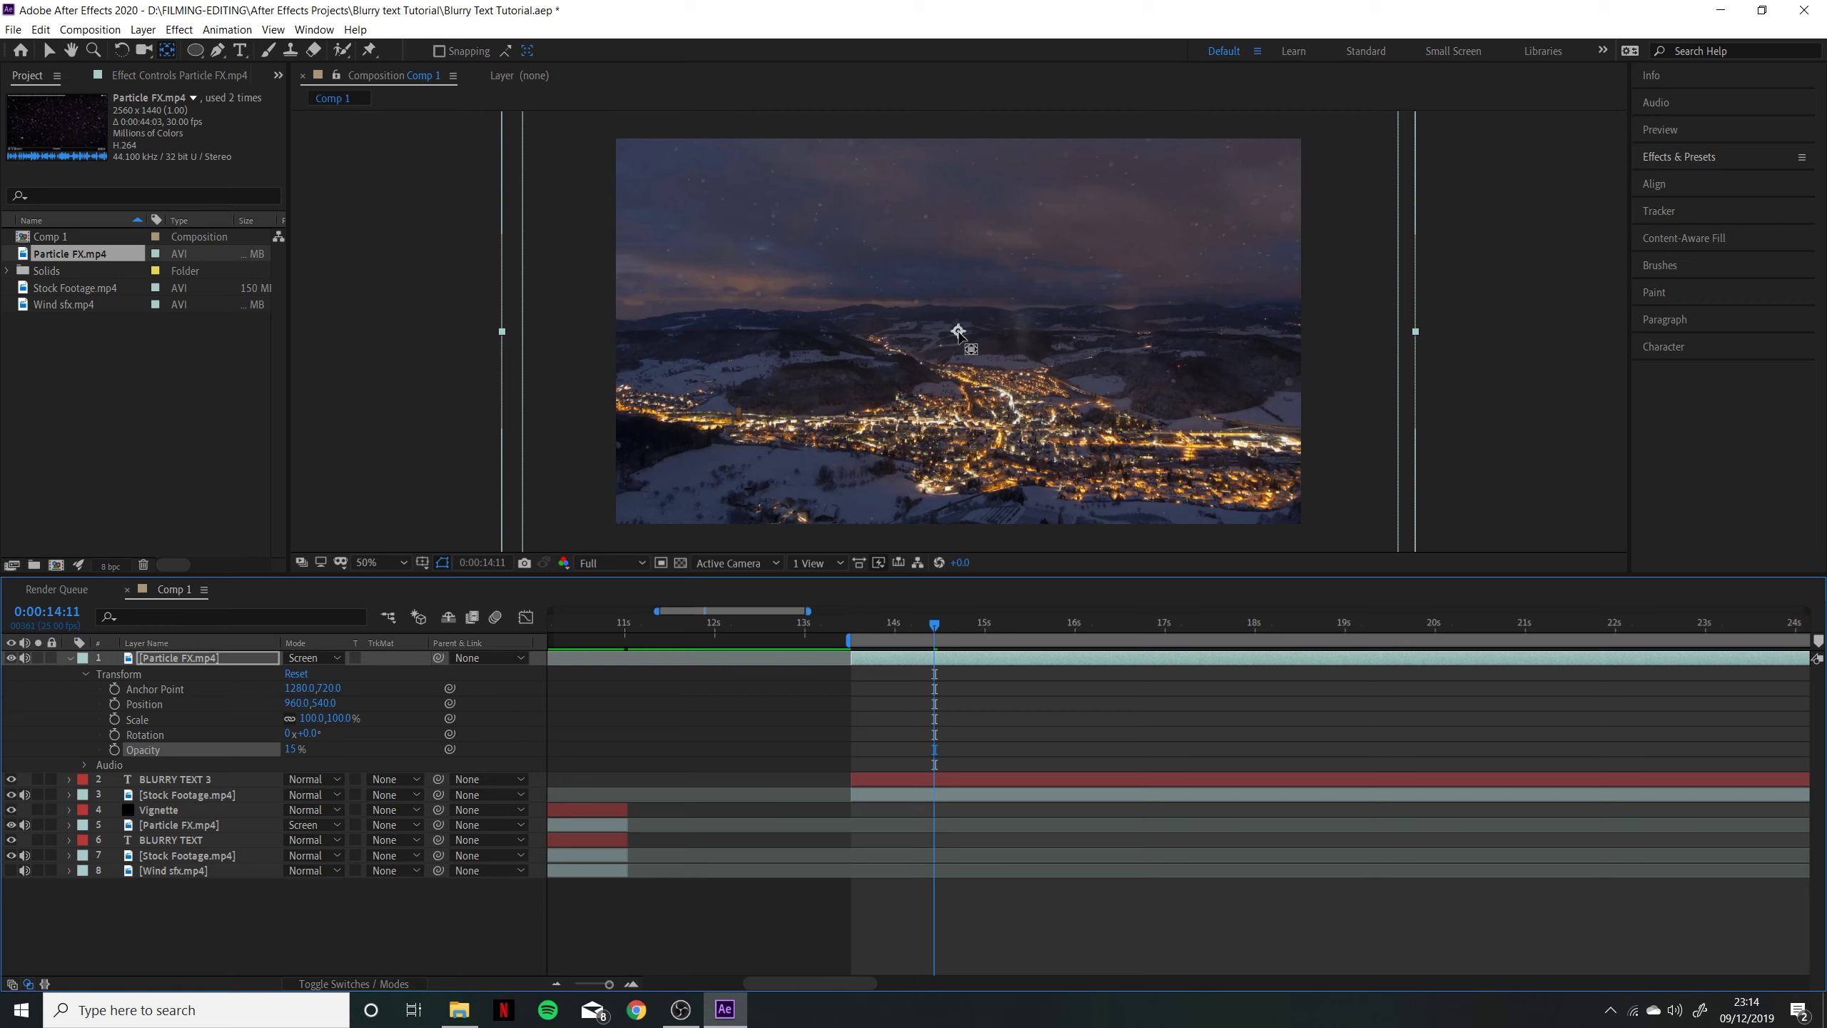
drag(959, 333, 1002, 430)
key(v)
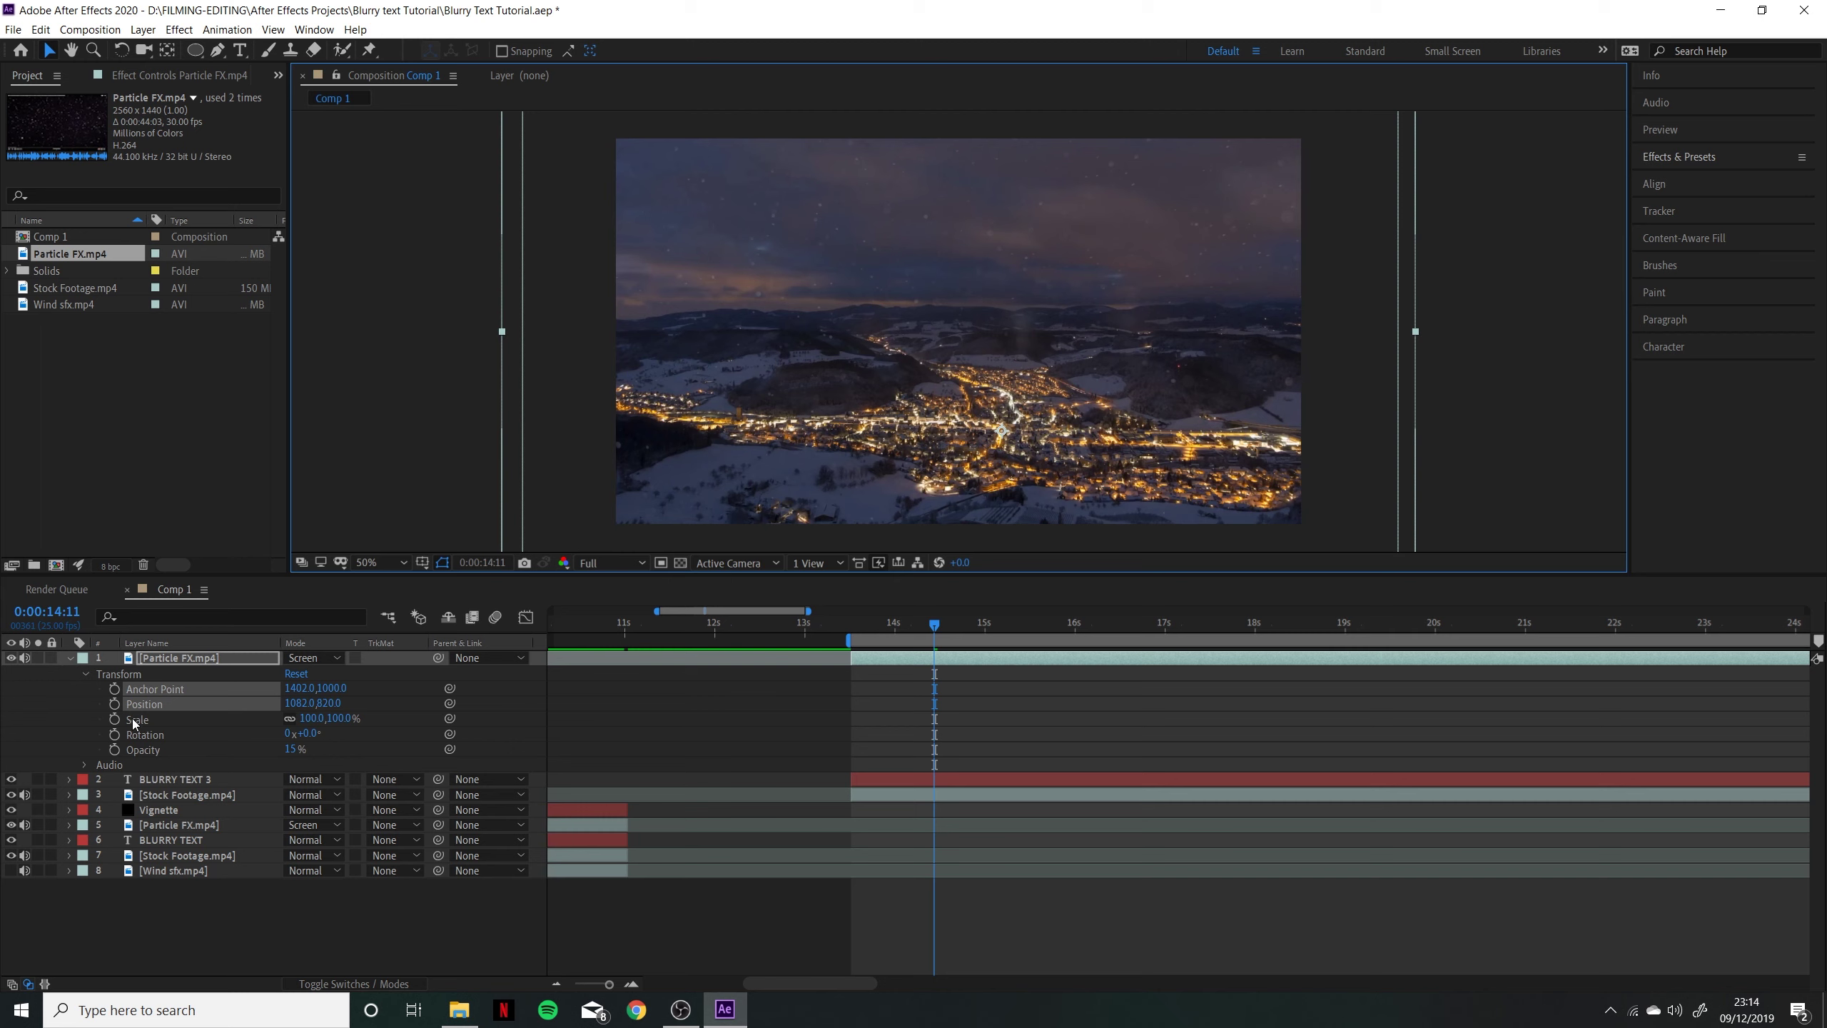
Keyframe the upper Particle FX.mp4 layer's Scale at 95% at 0:00:13:13
click(854, 623)
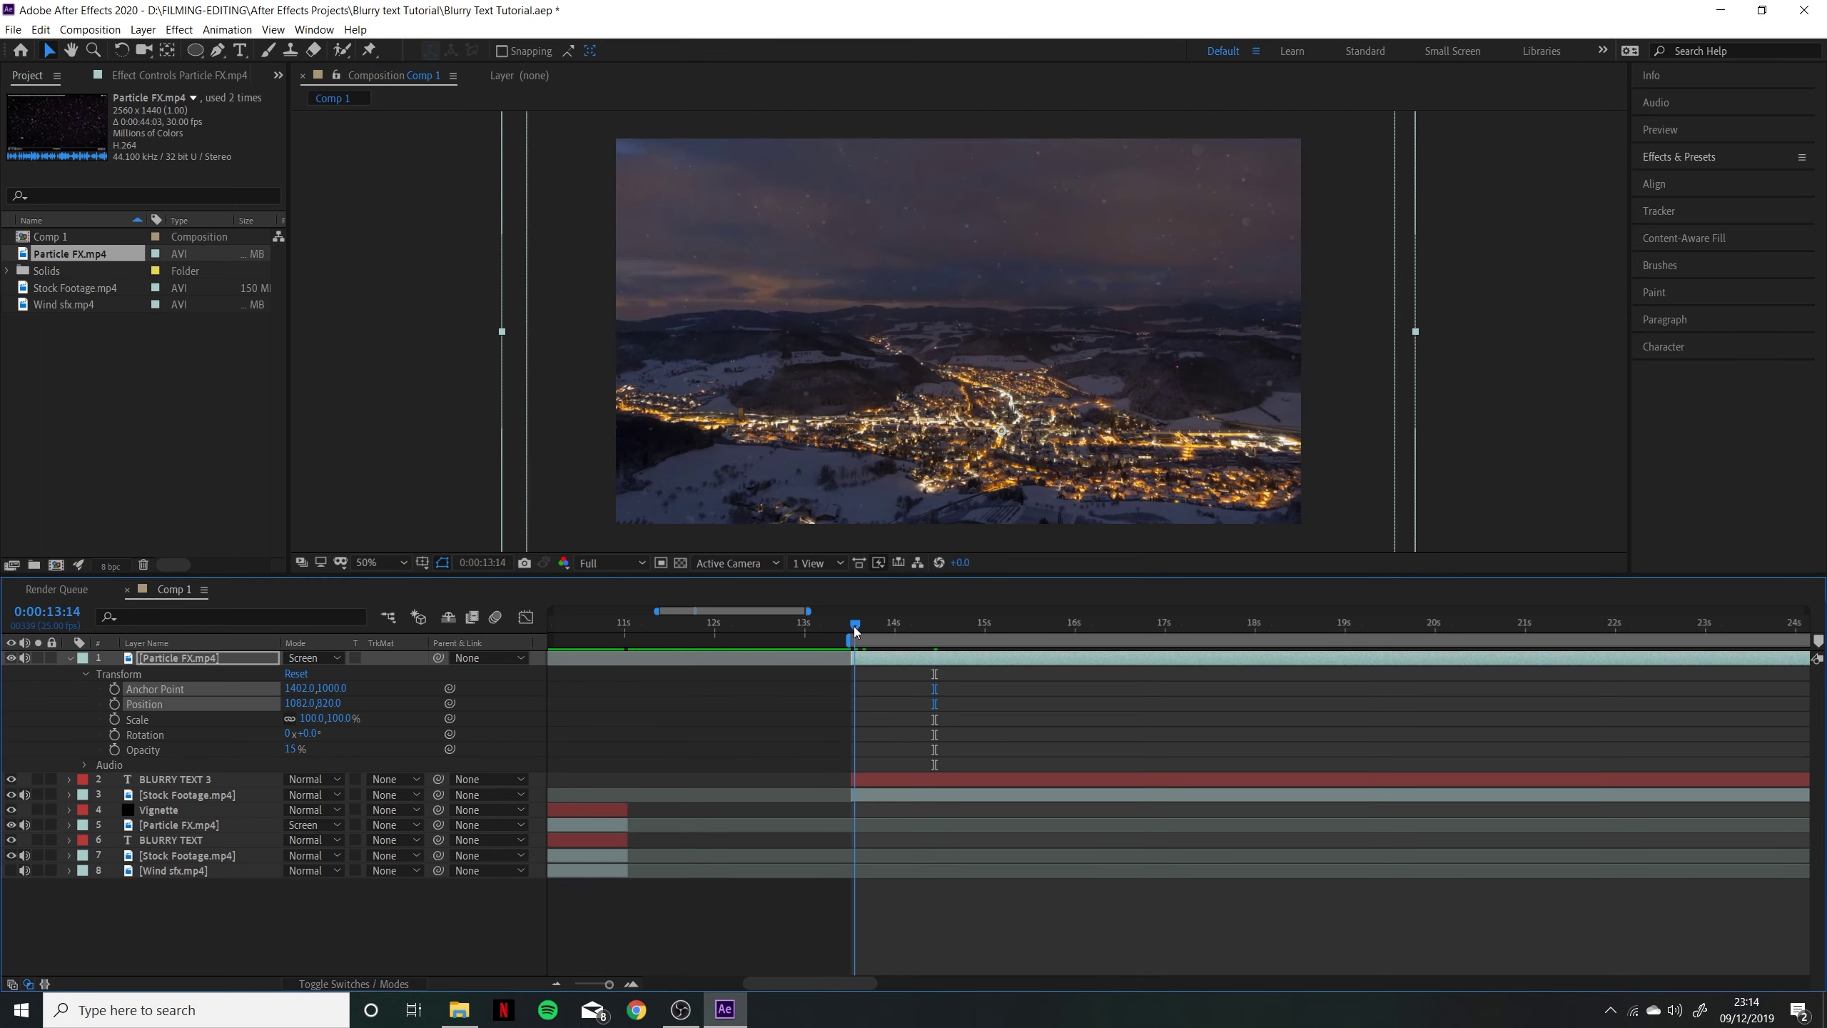
click(117, 721)
click(318, 716)
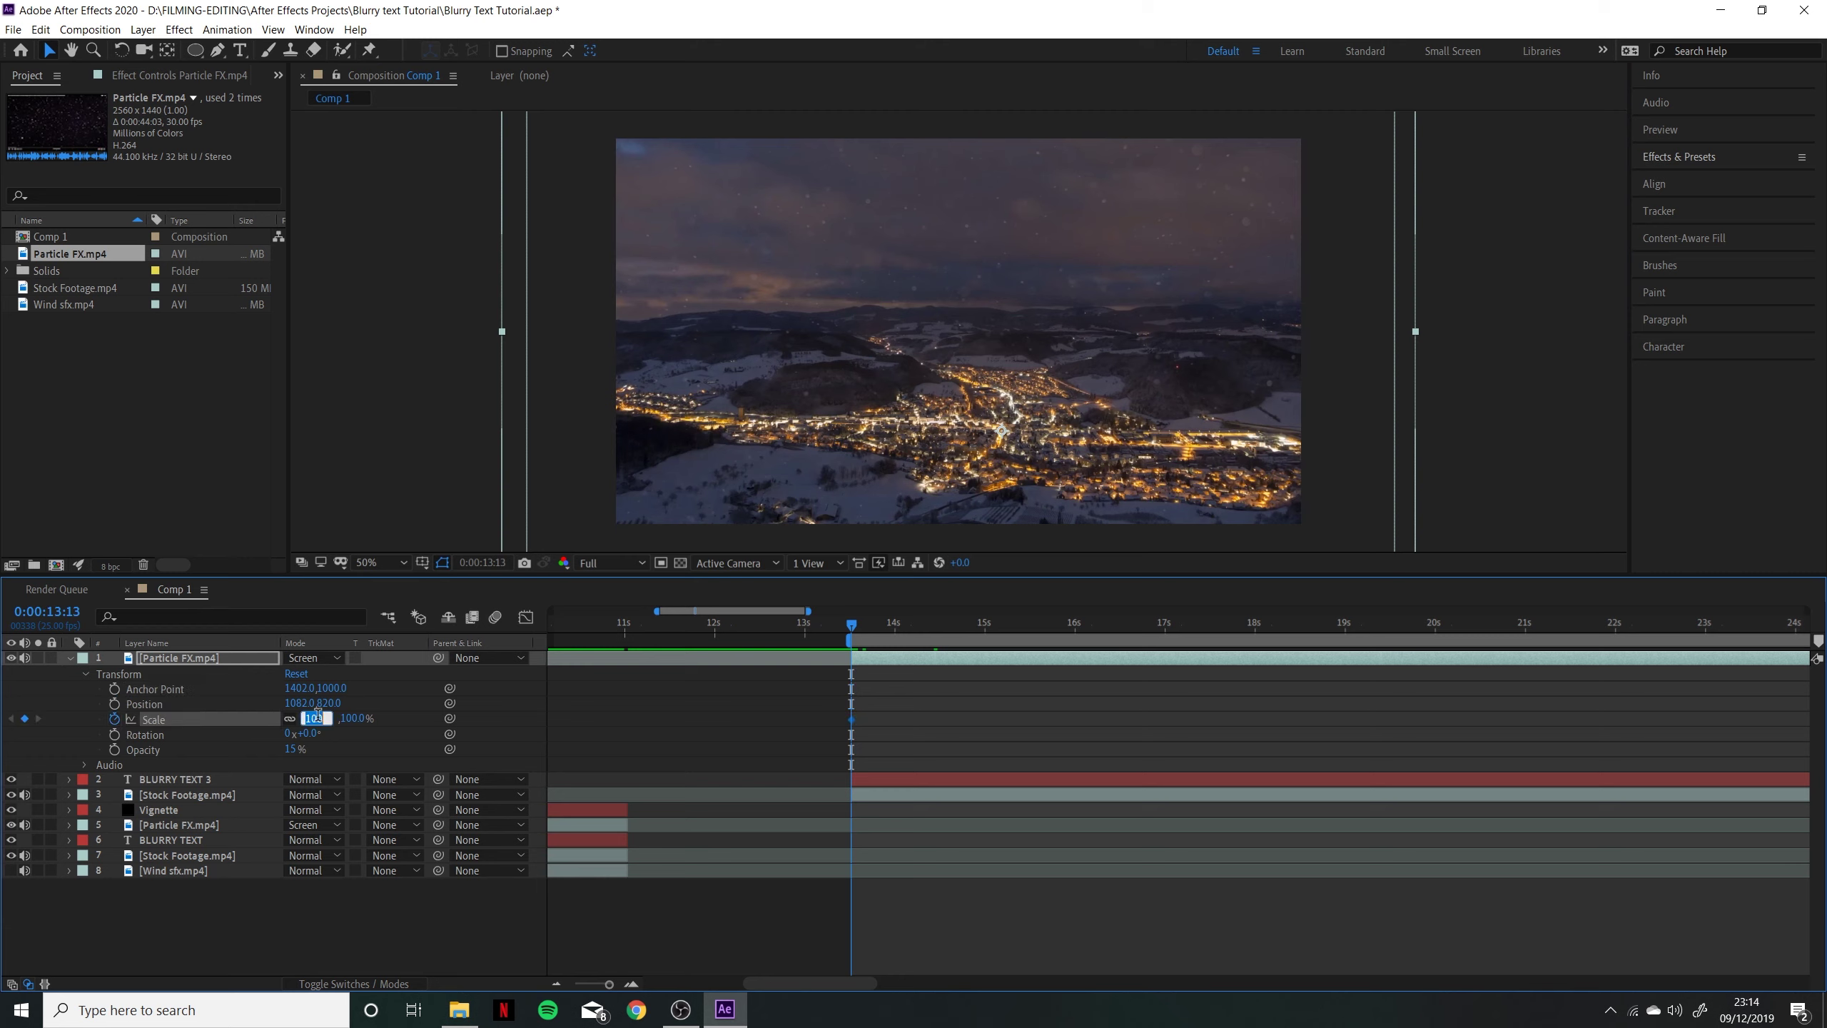
text(95)
key(Return)
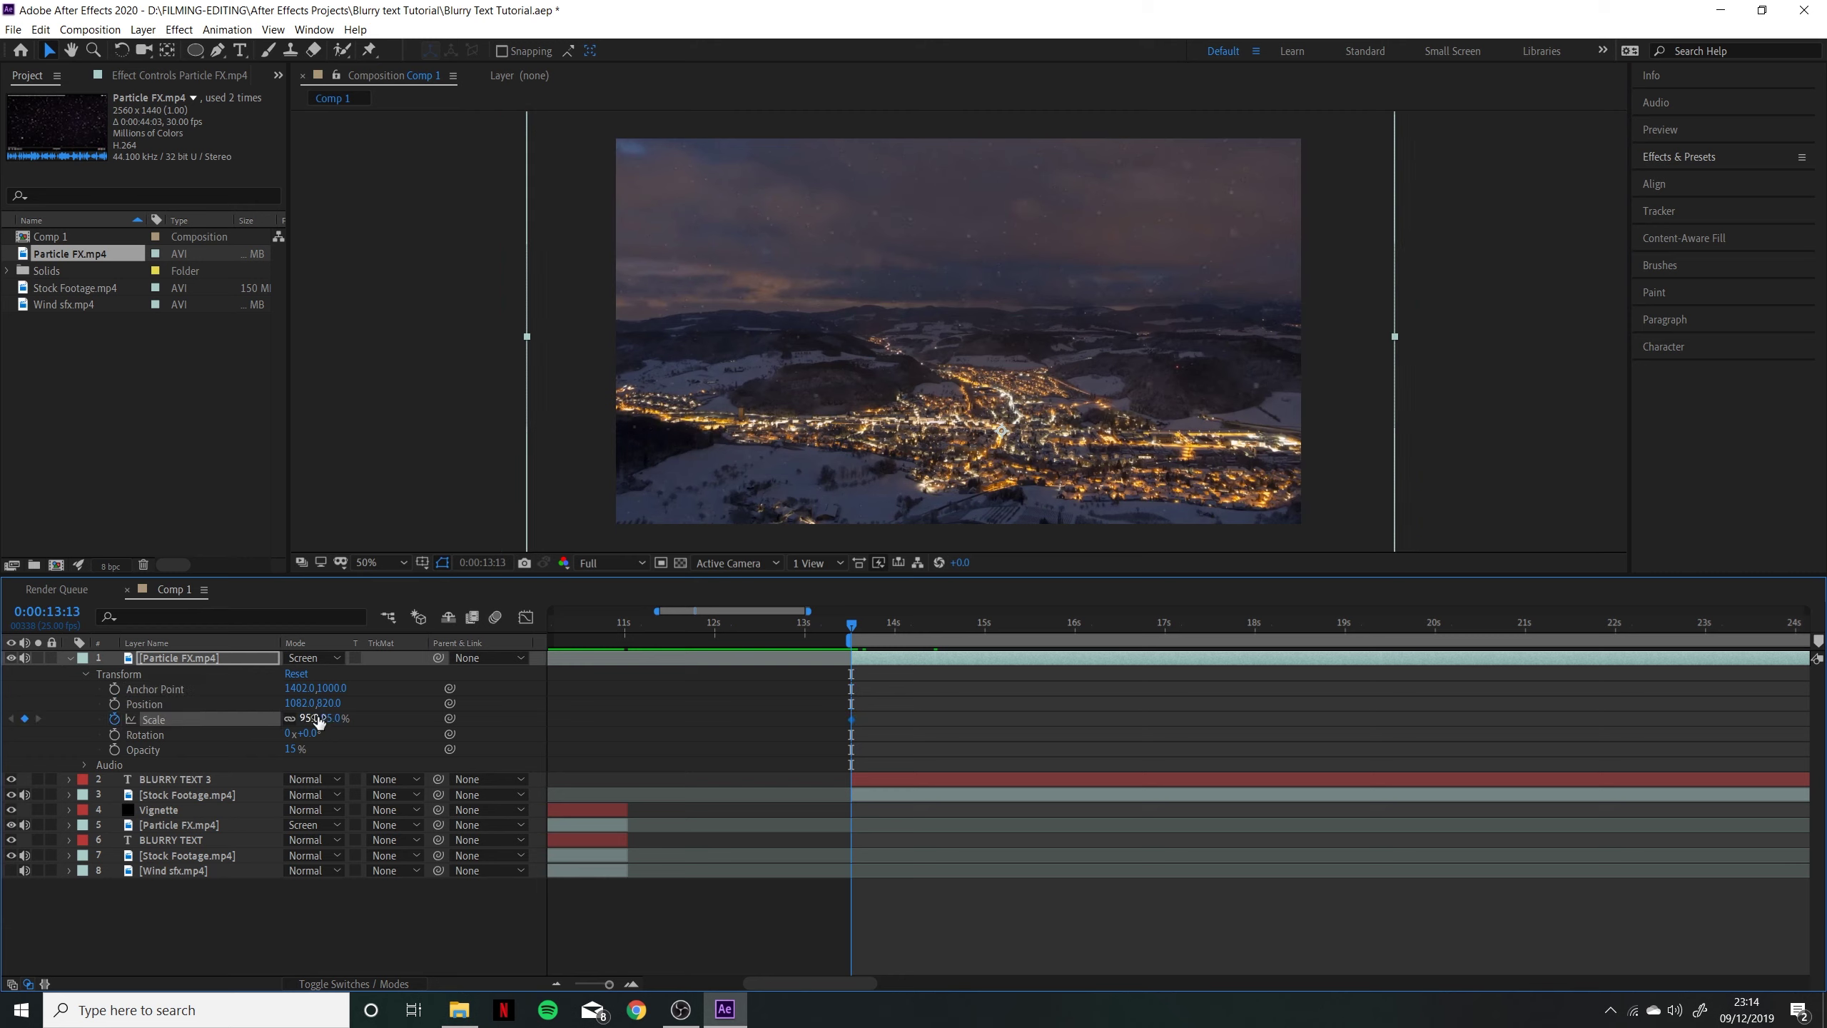
Set the upper Particle FX.mp4 layer's Scale to 110% at 0:00:24:13
drag(782, 608, 795, 610)
click(1725, 628)
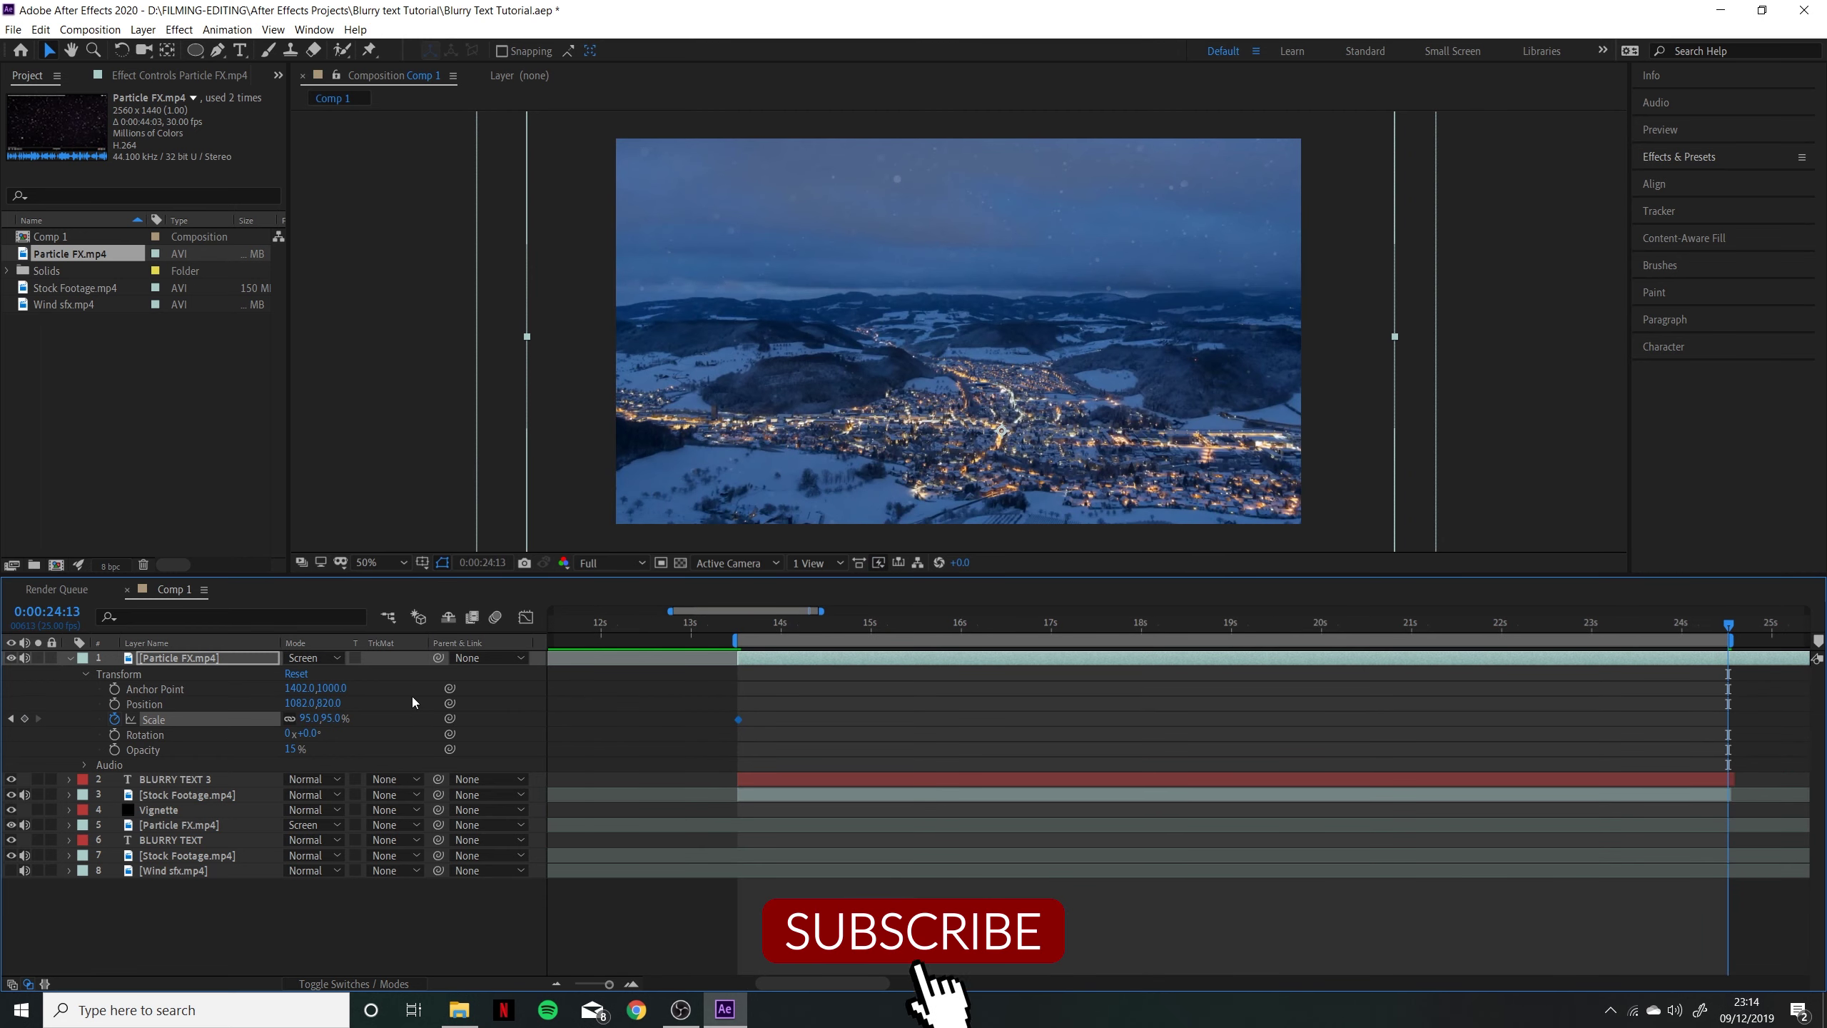
click(307, 718)
text(10)
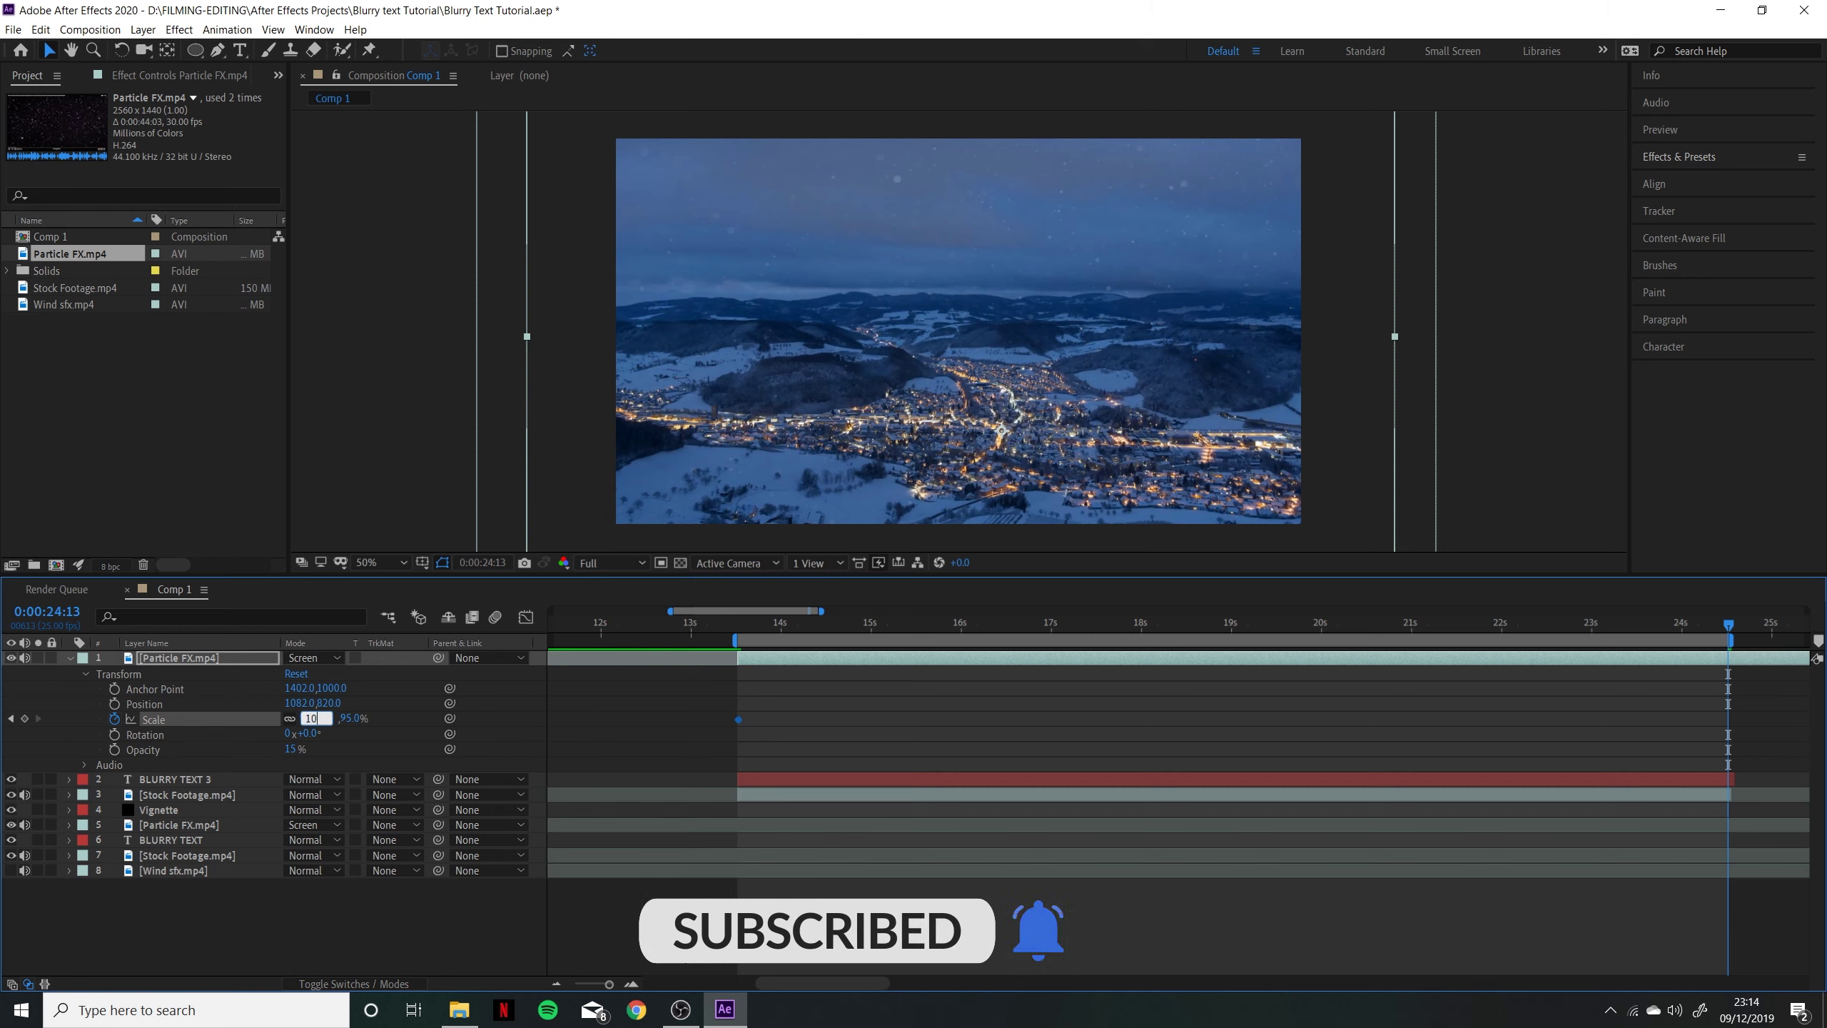
key(Return)
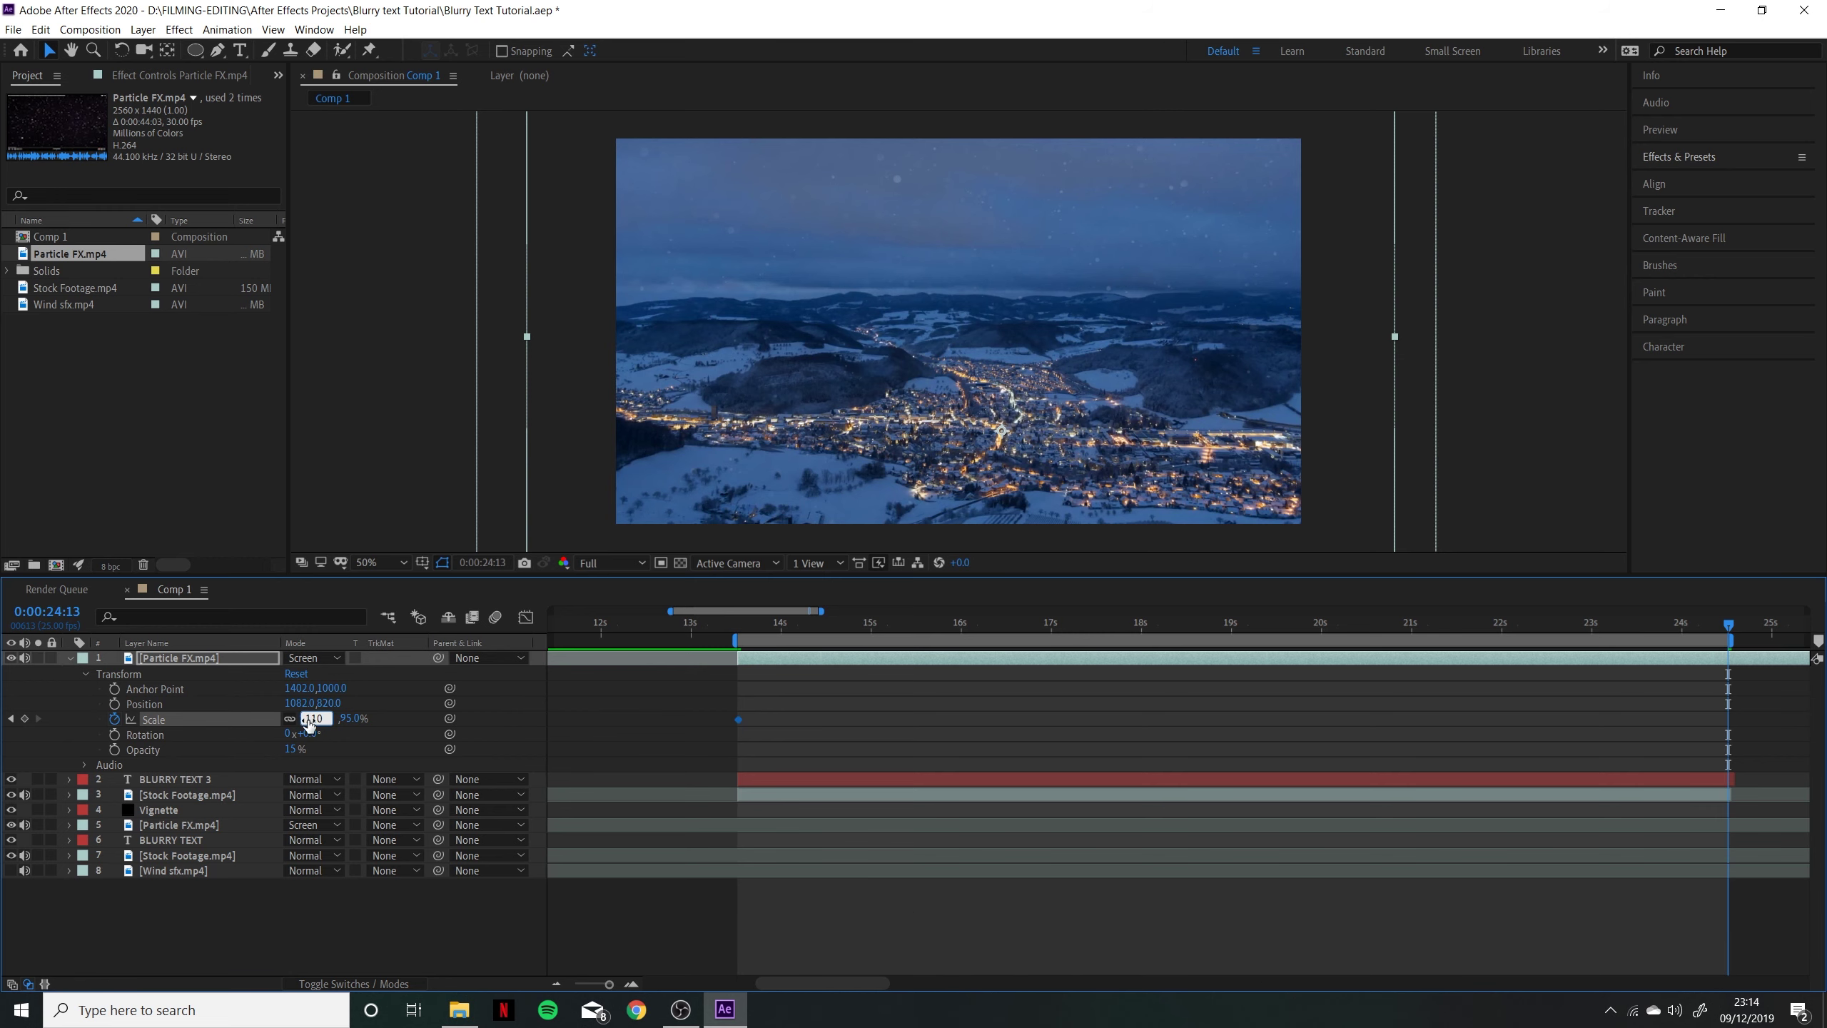
Preview the text, footage and particle zoom from 0:00:13:15, and return to 0:00:13:13
click(742, 625)
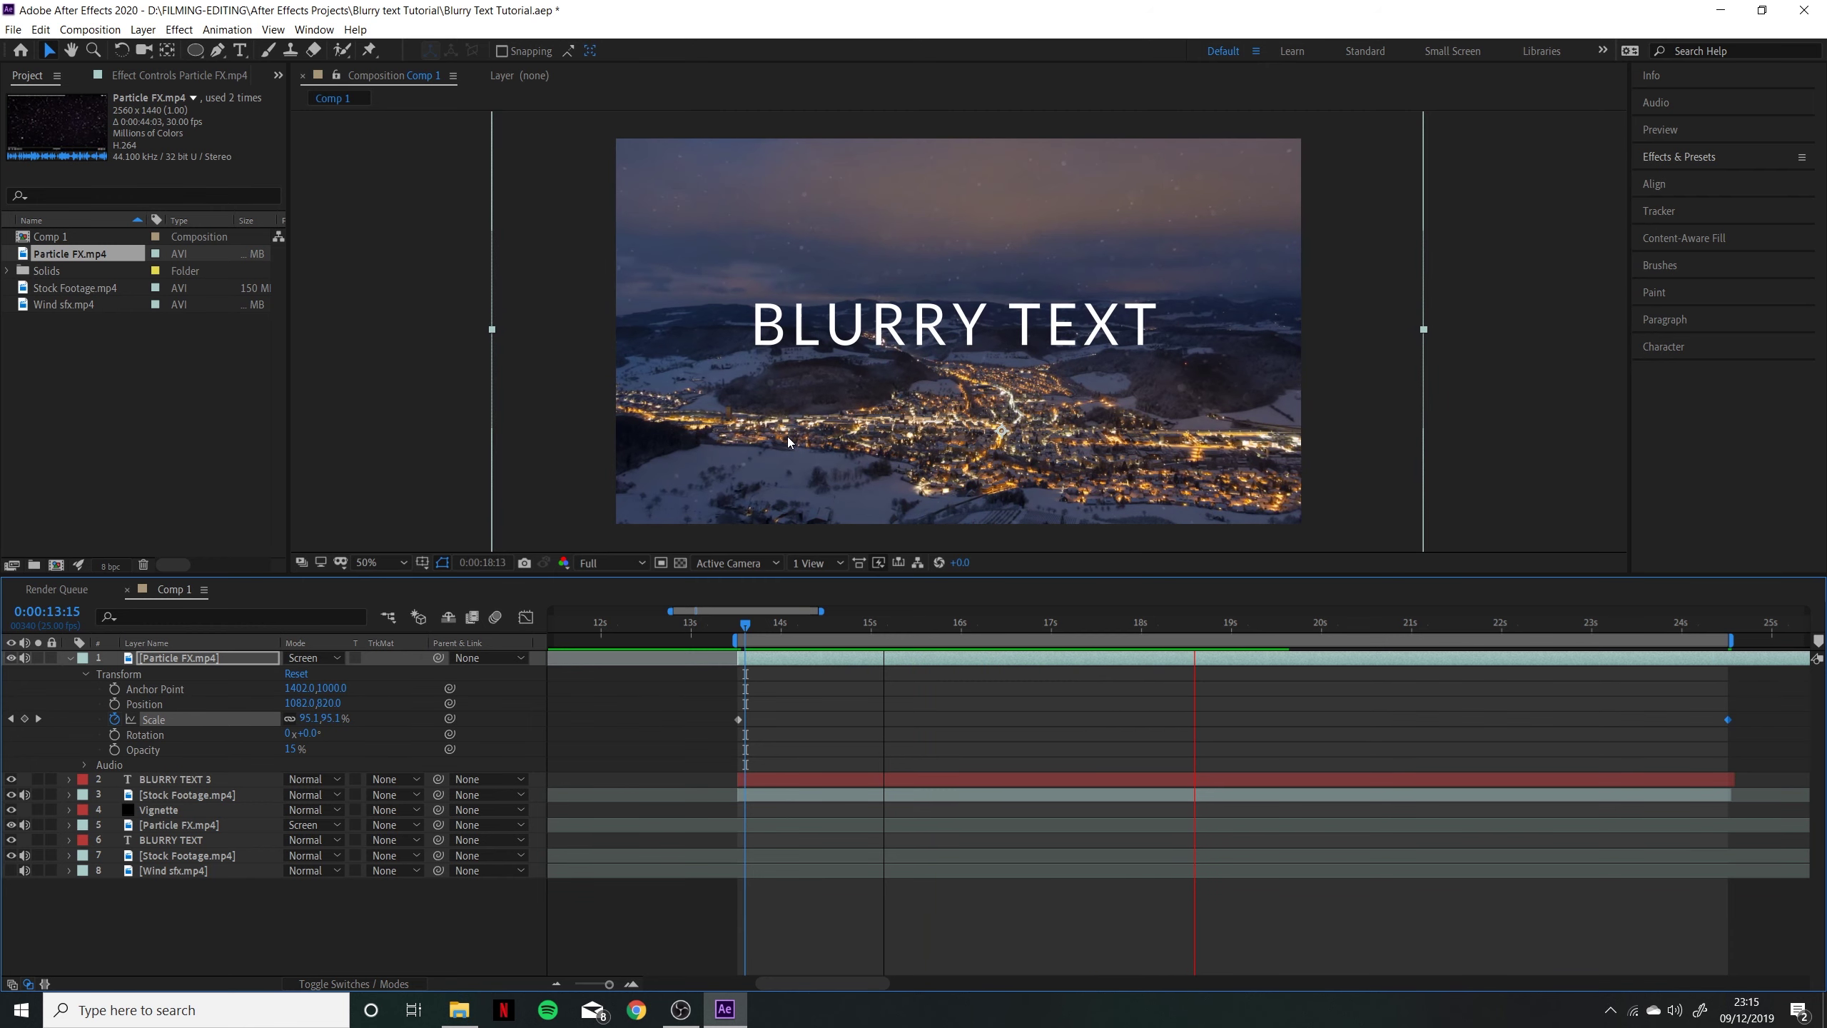
key(space)
click(739, 625)
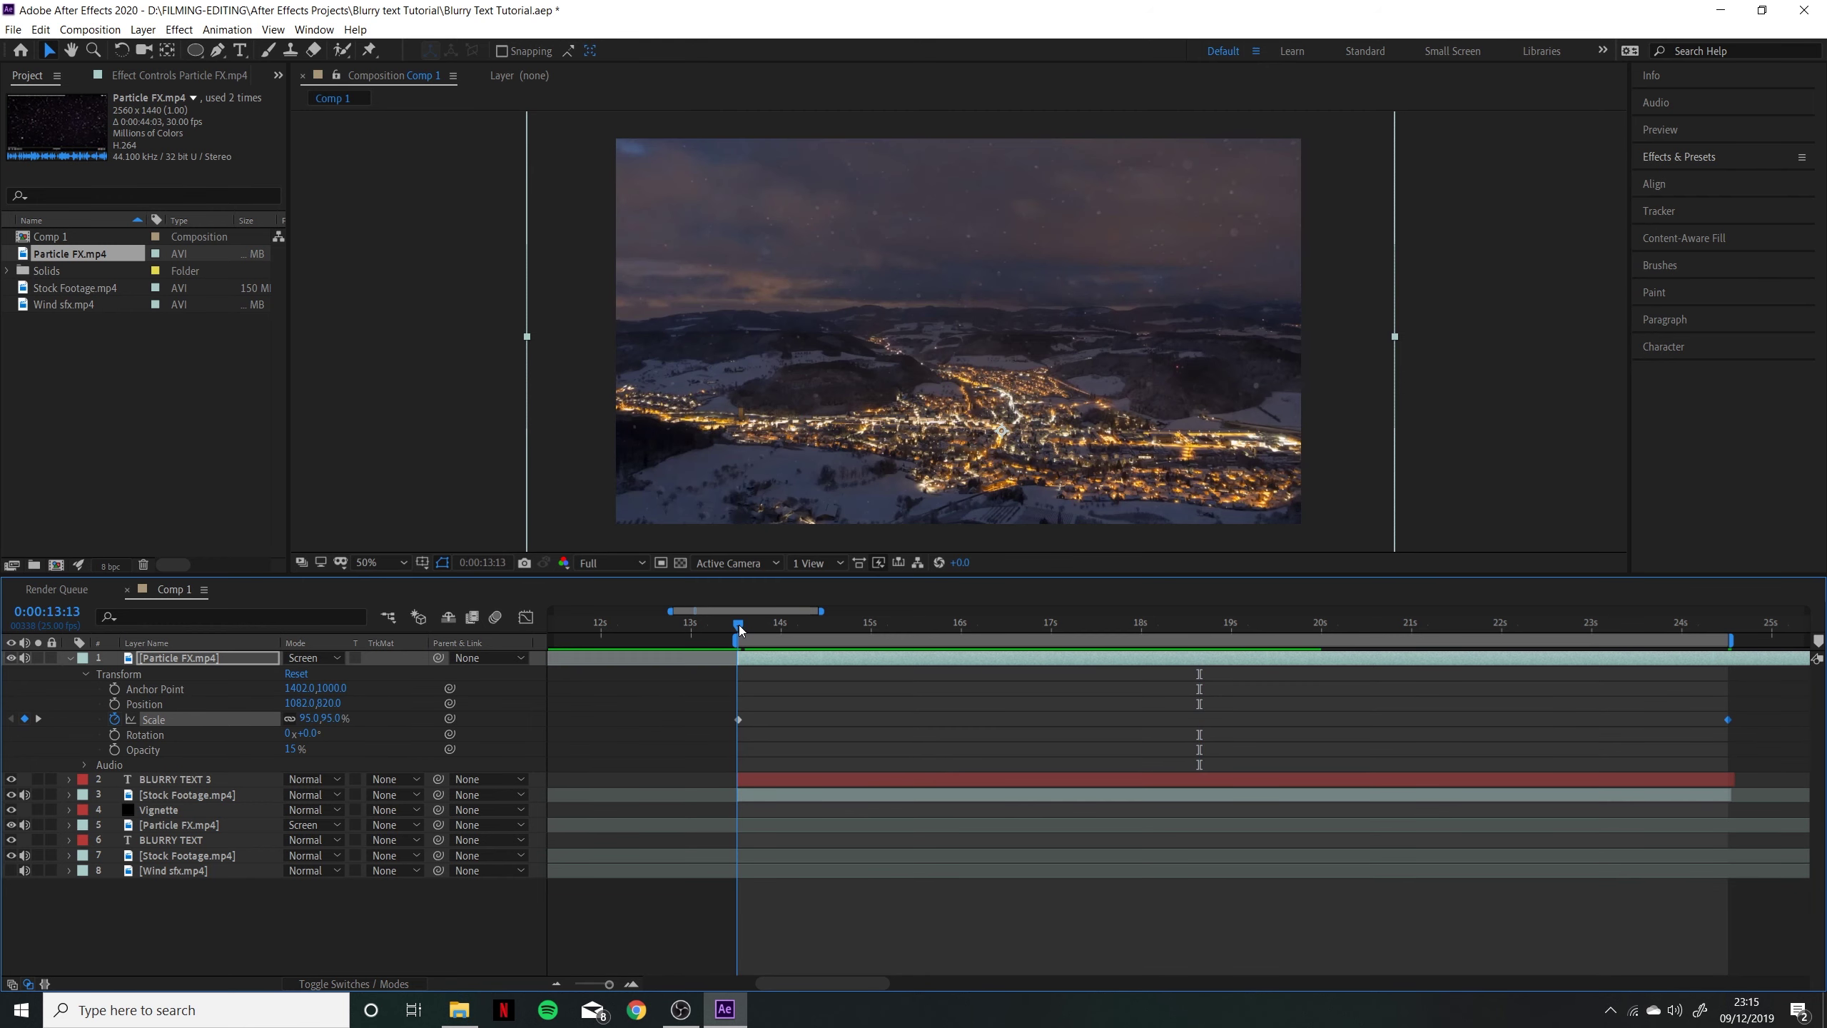
Collapse the particle layer and examine the vignette on the first title section at 0:00:02:22
click(69, 659)
drag(728, 610, 582, 611)
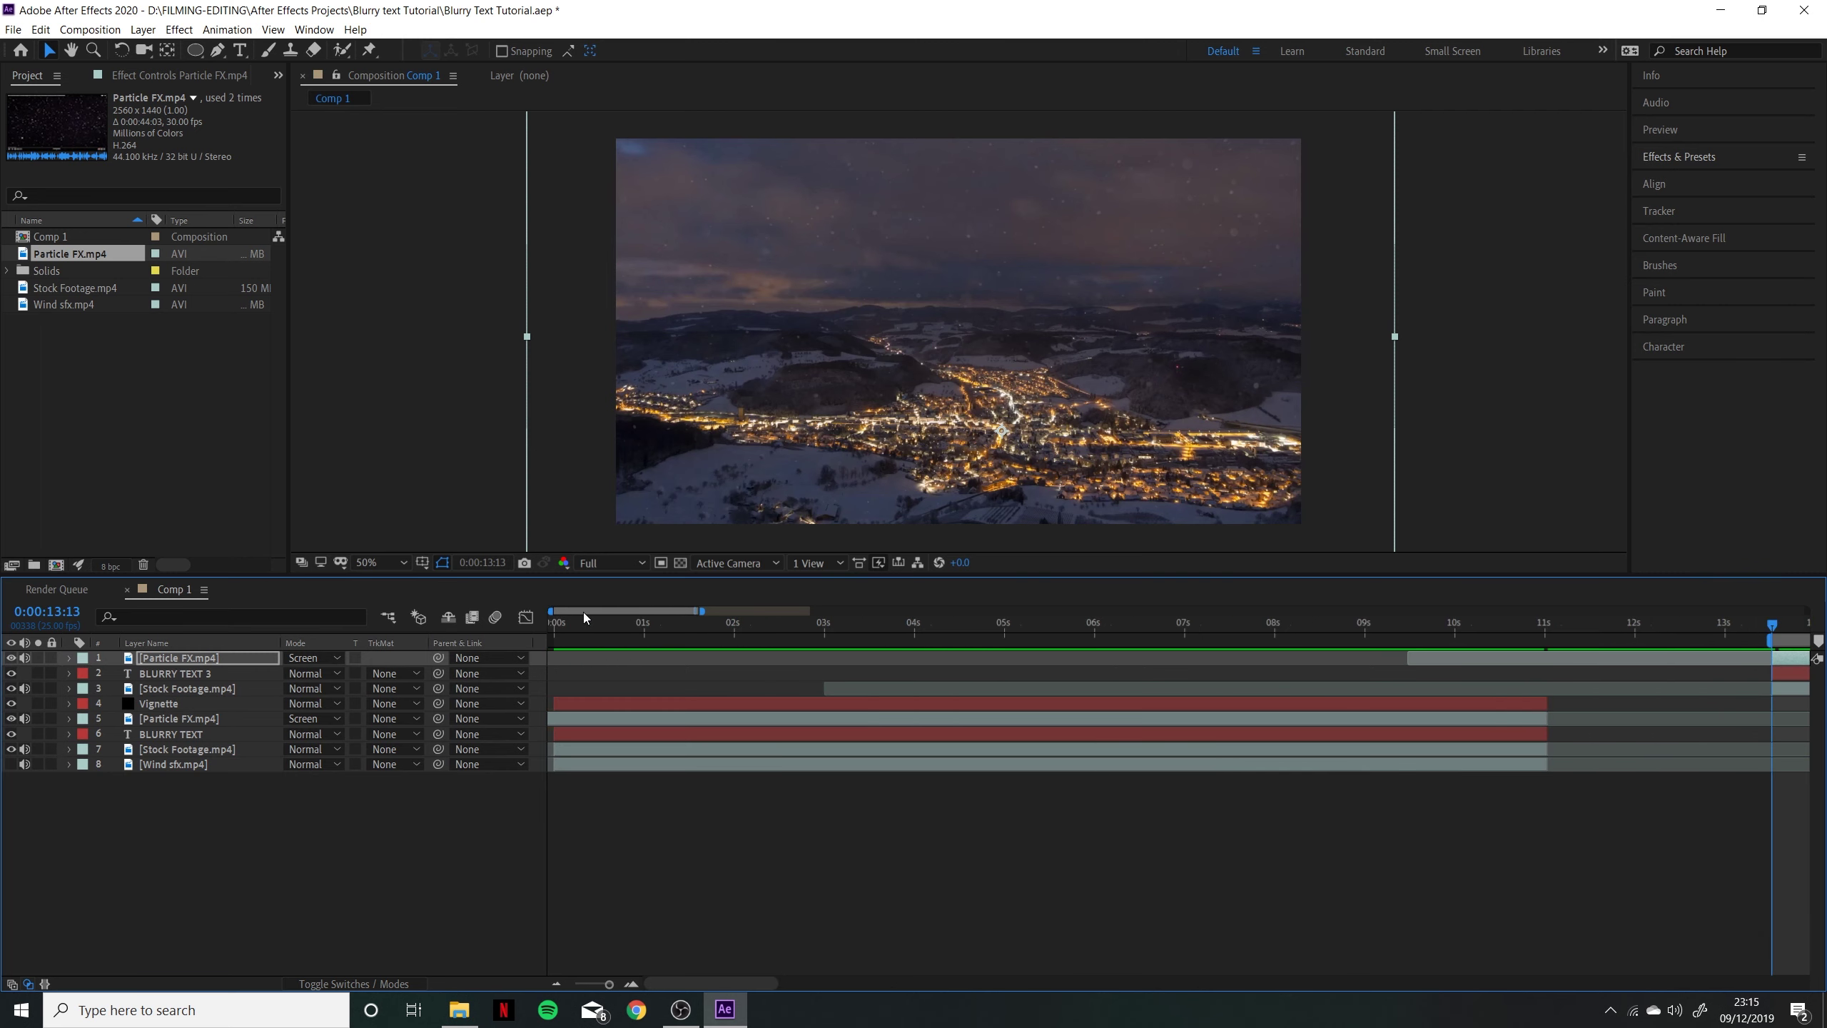
click(814, 628)
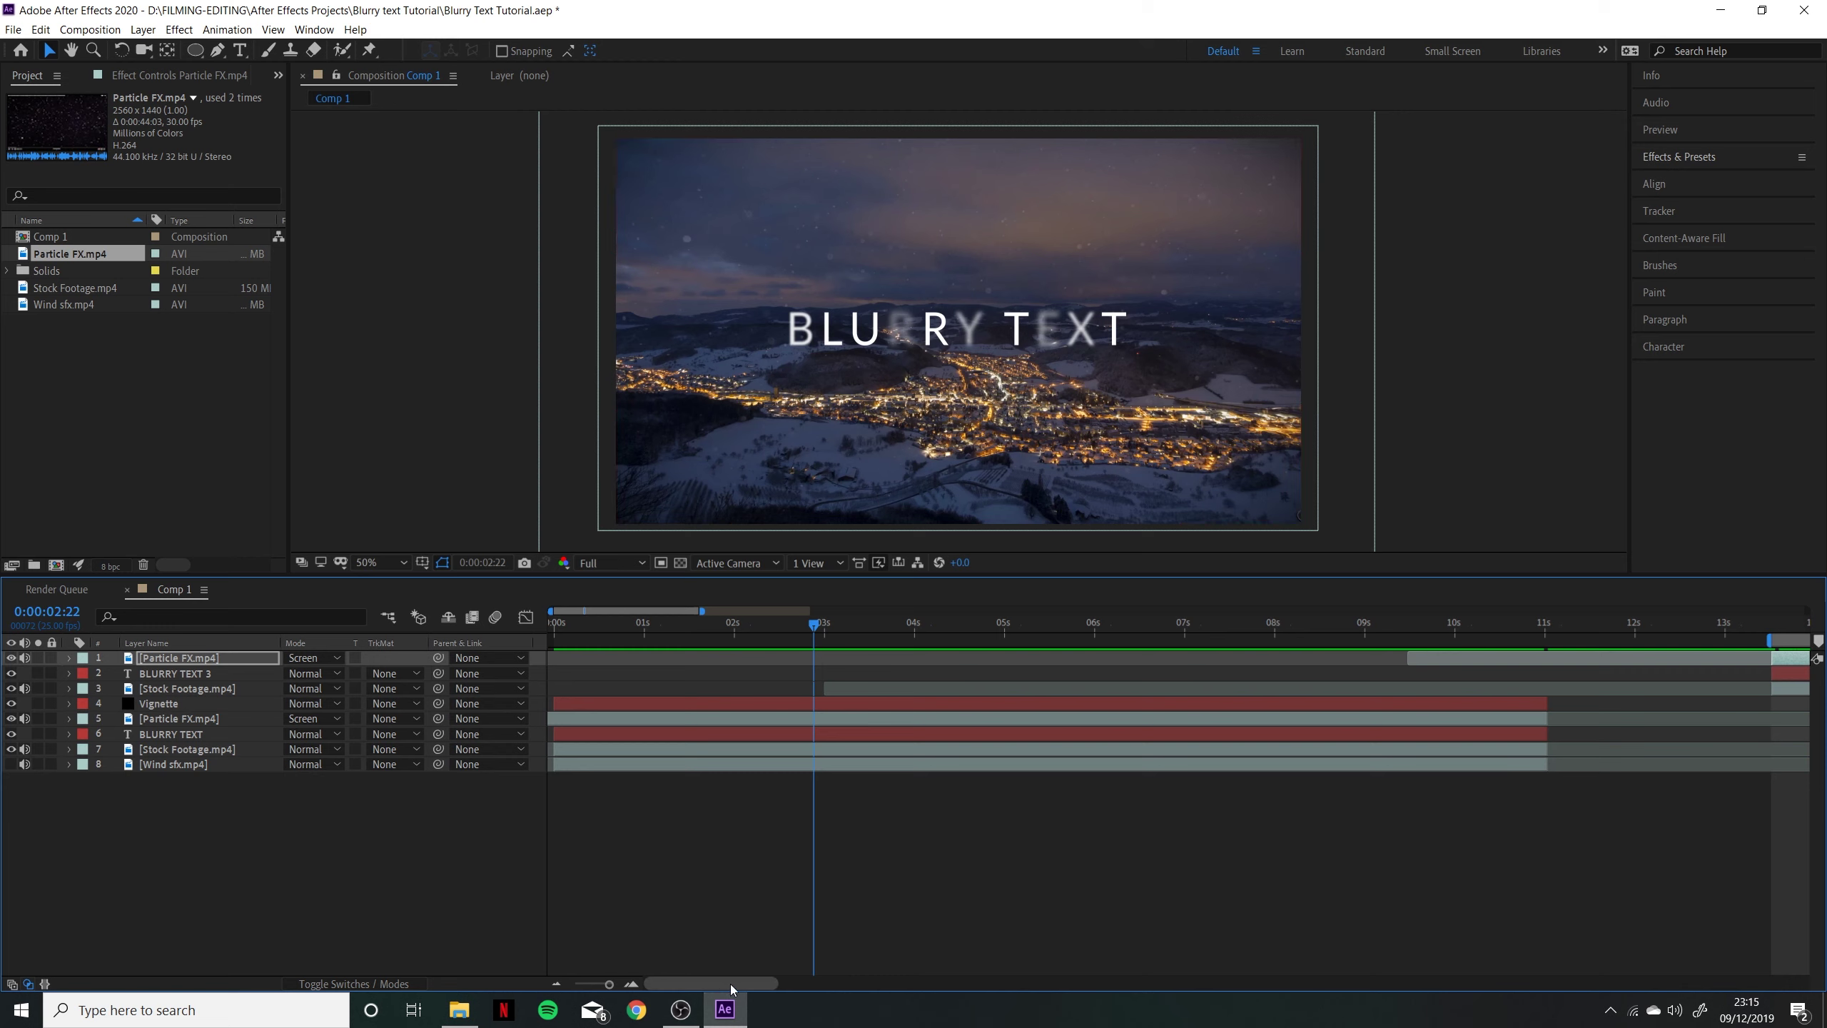
Create a new black solid layer of 1920 × 1080 px above all other layers
drag(732, 988, 810, 988)
click(1161, 622)
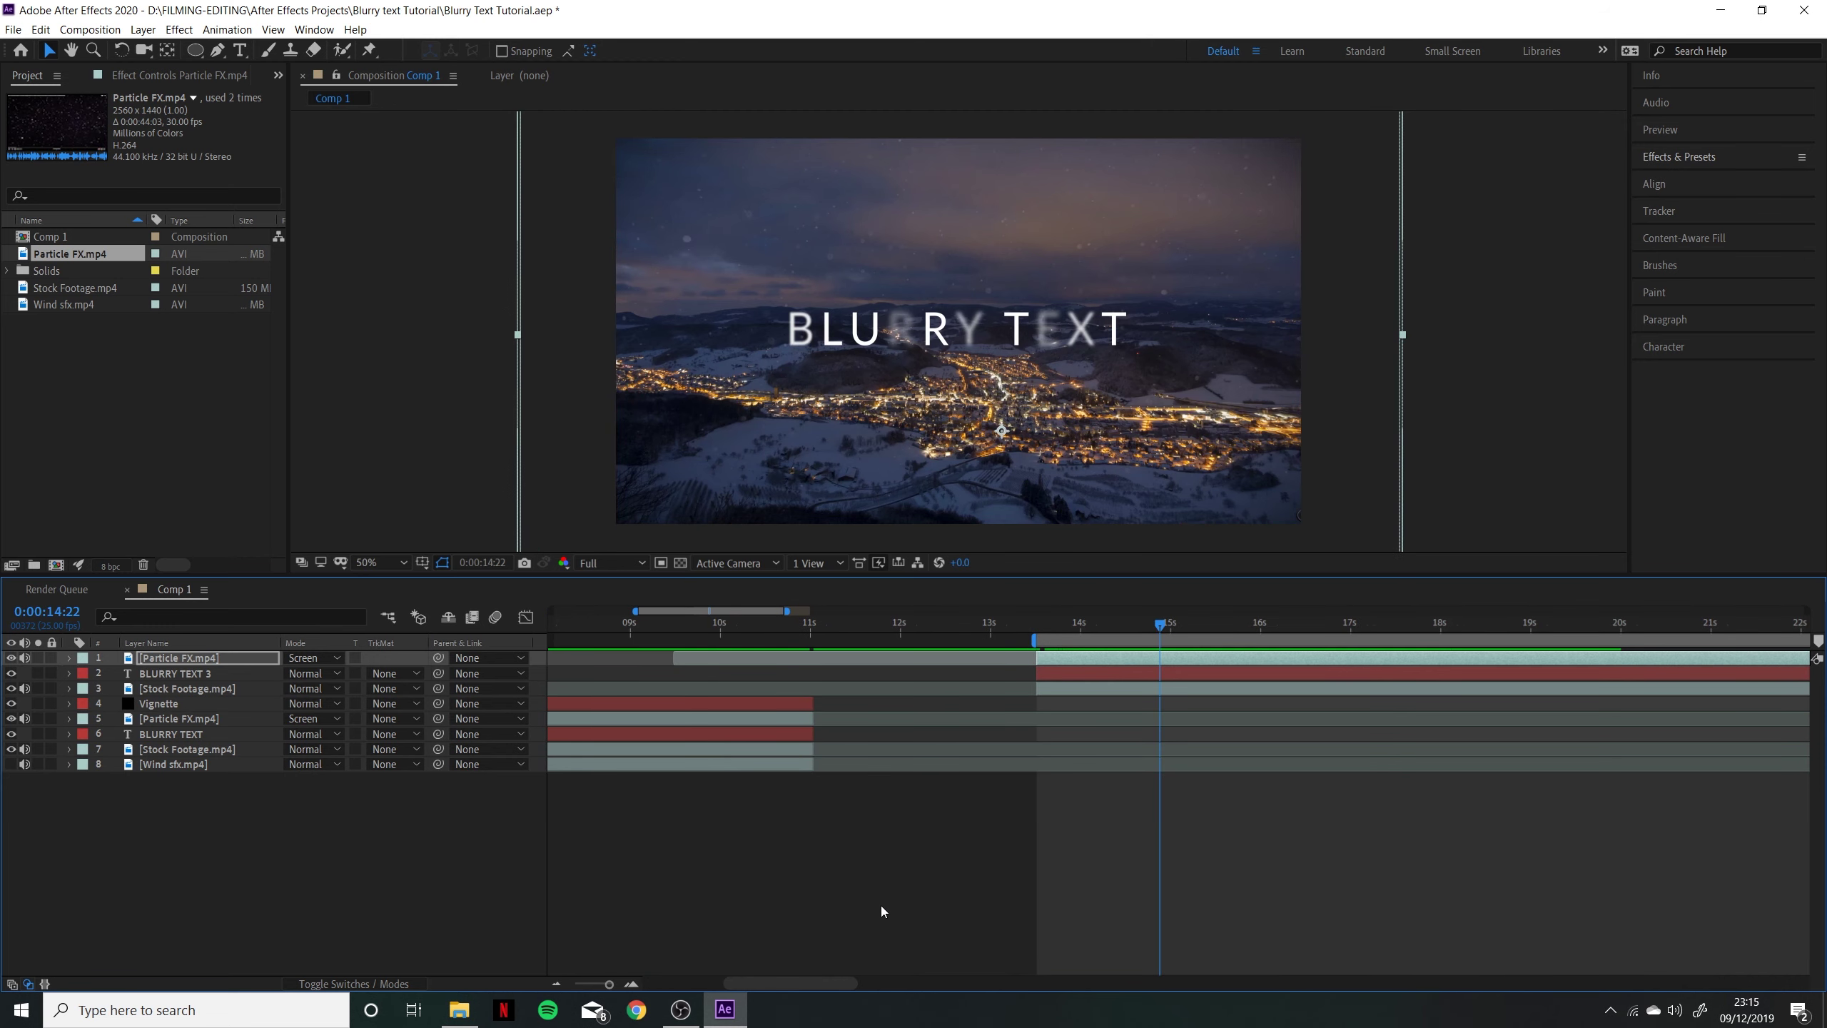
click(143, 29)
mouse_move(346, 57)
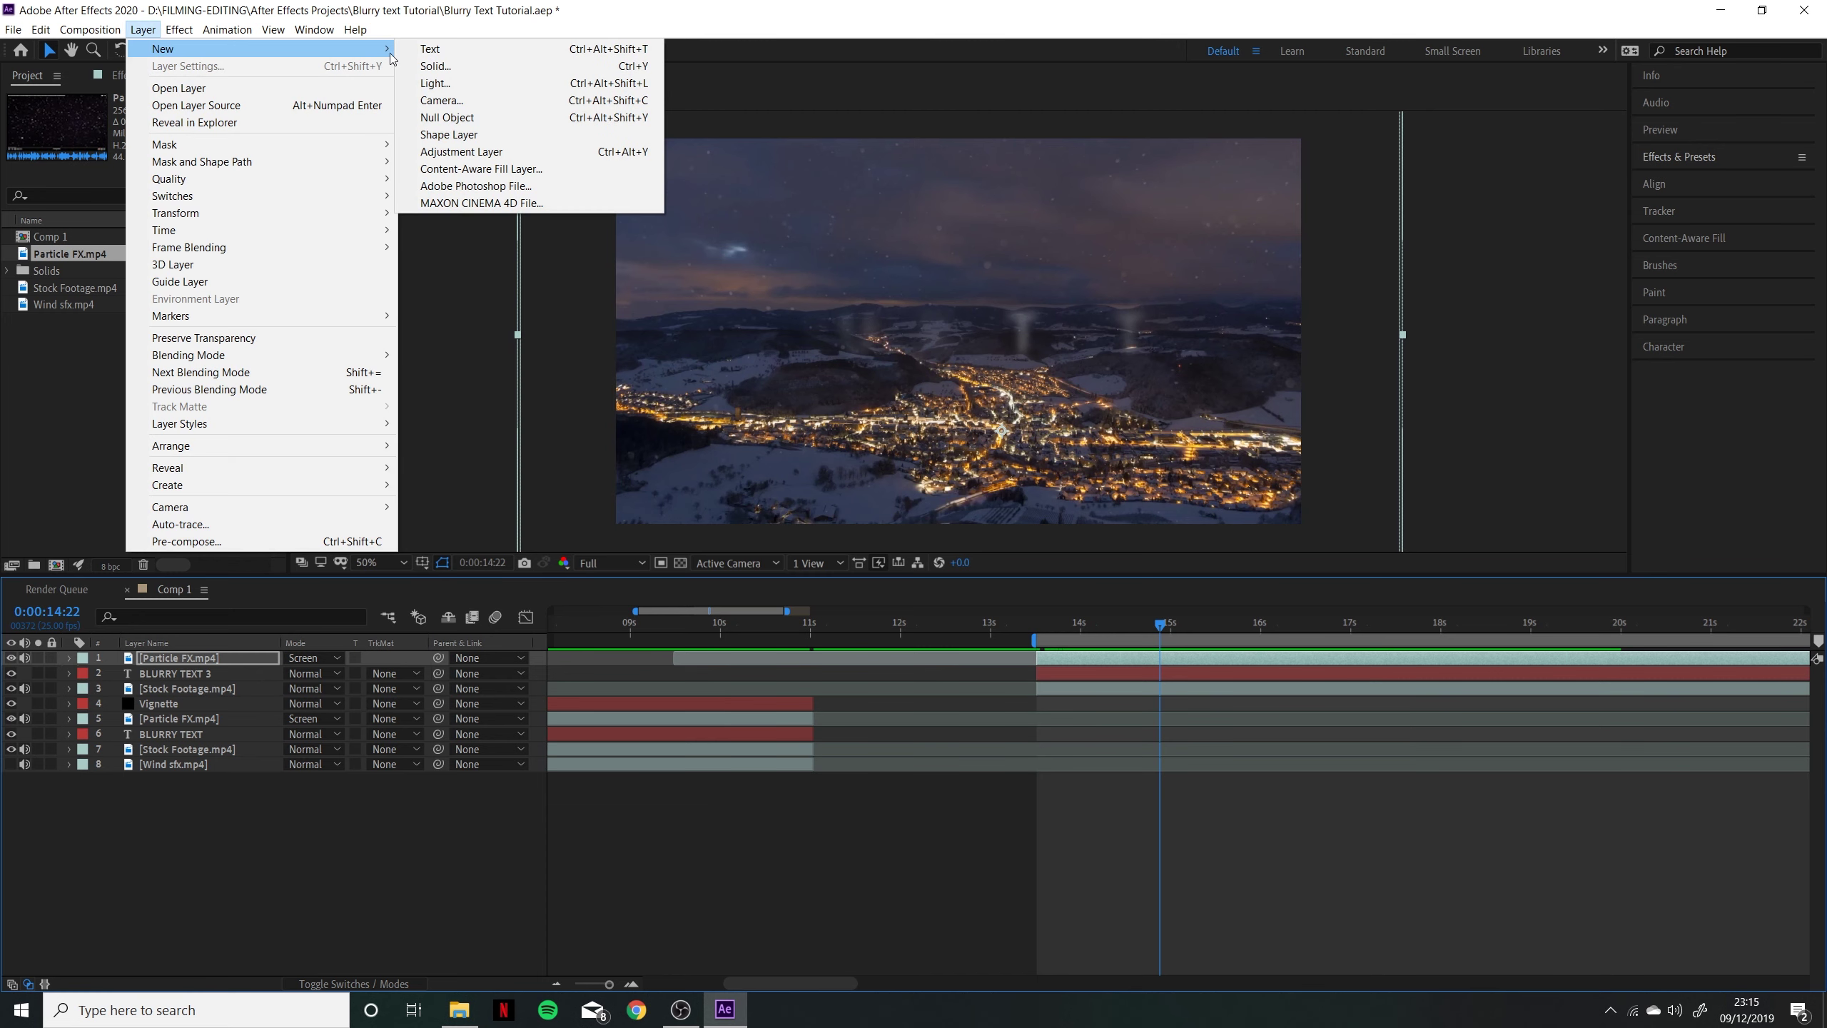
click(460, 66)
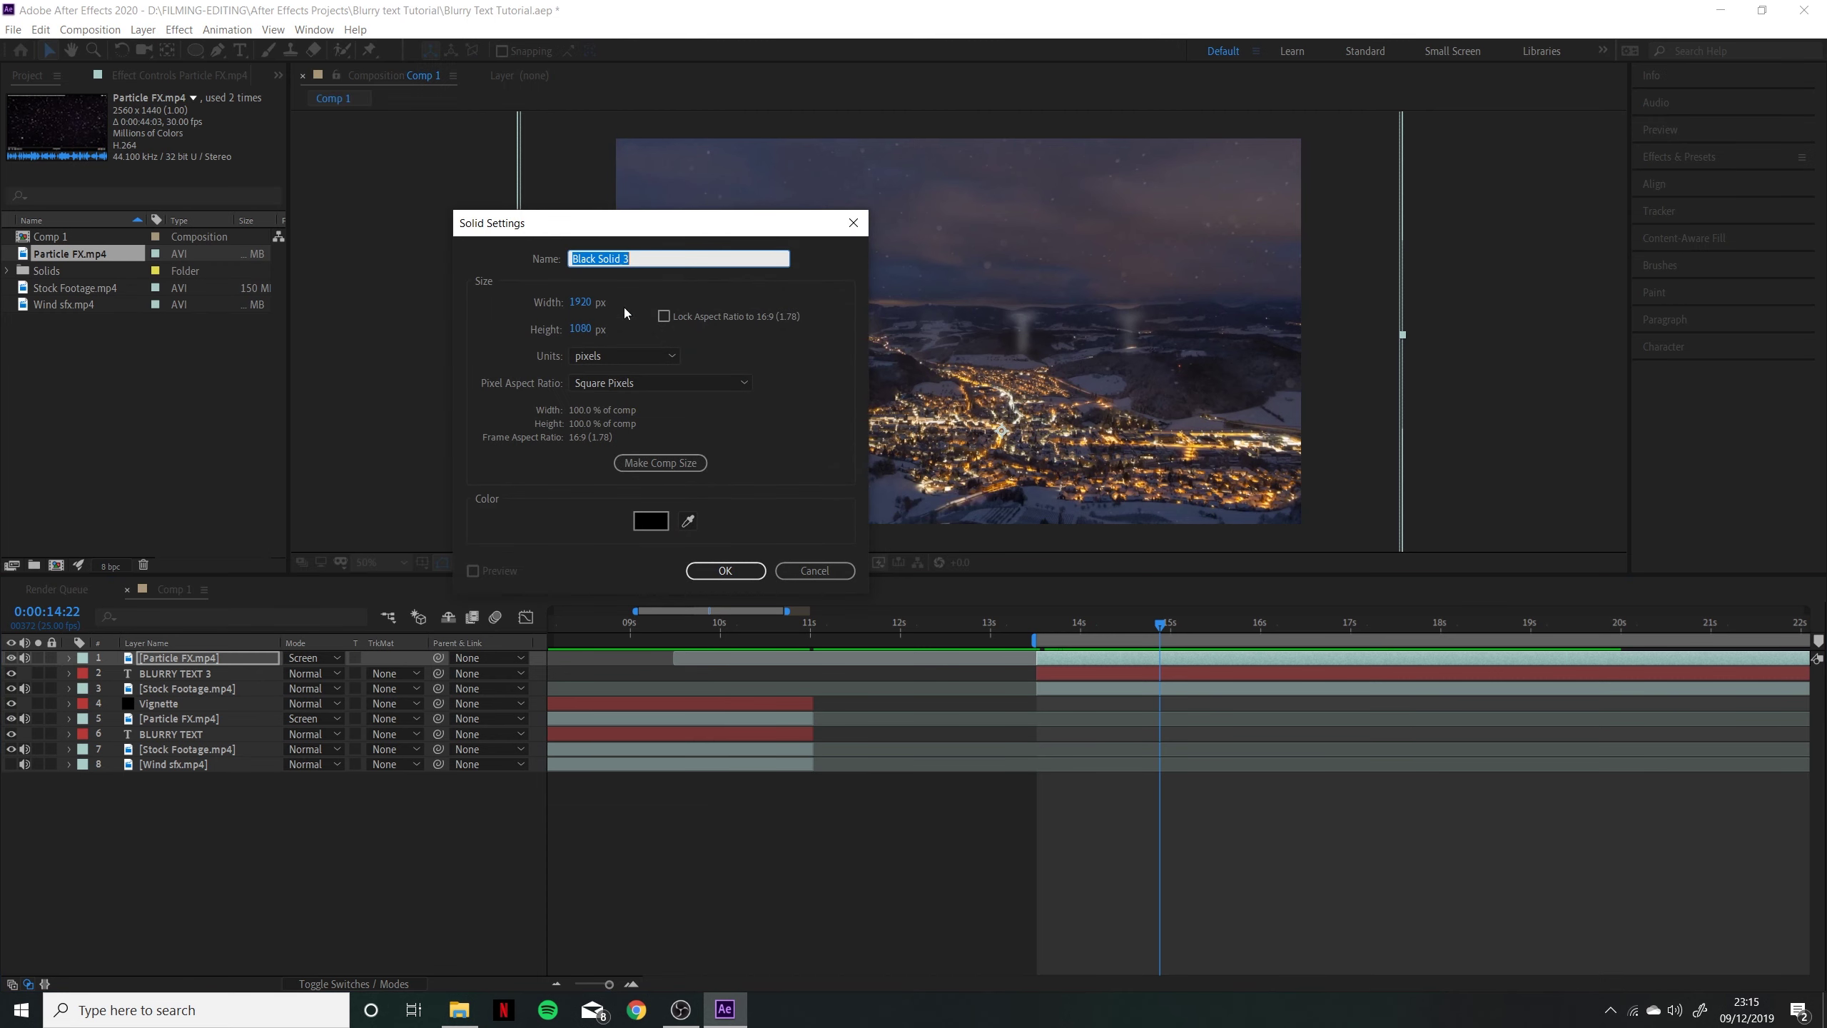
click(708, 570)
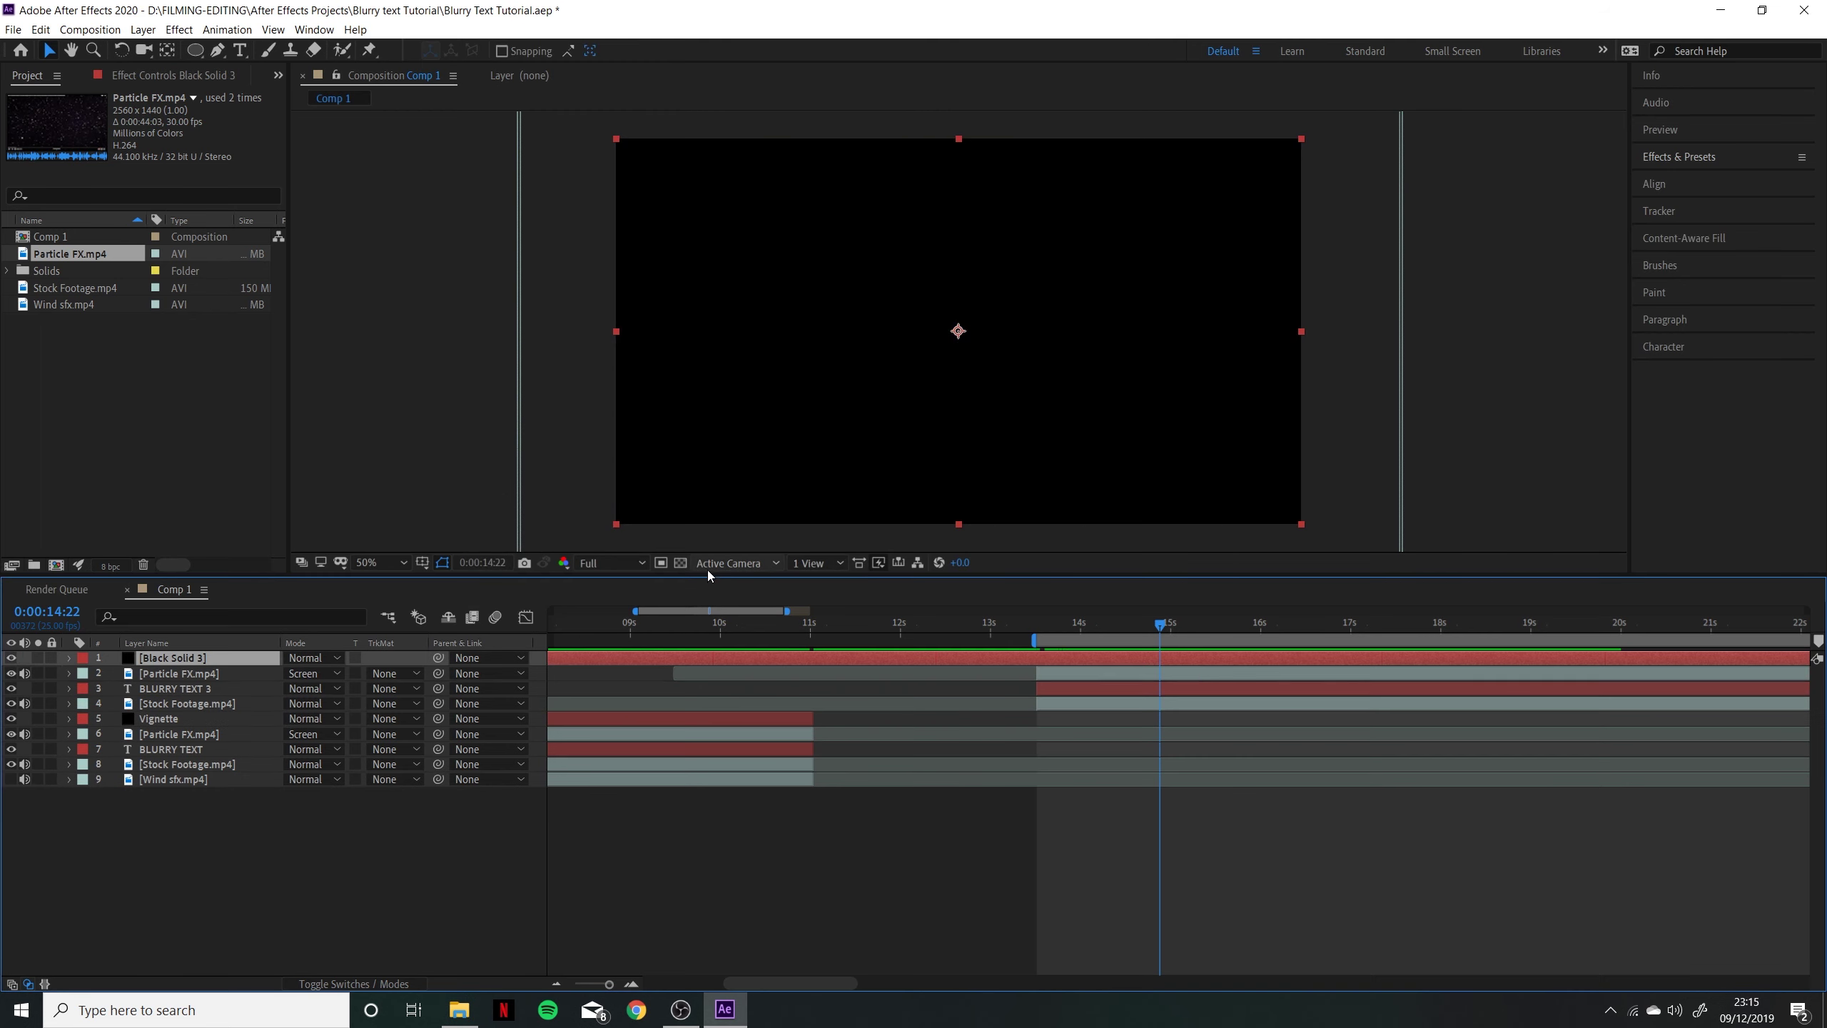
Split the new black solid at 0:00:13:13 and delete the part before that frame
click(1039, 626)
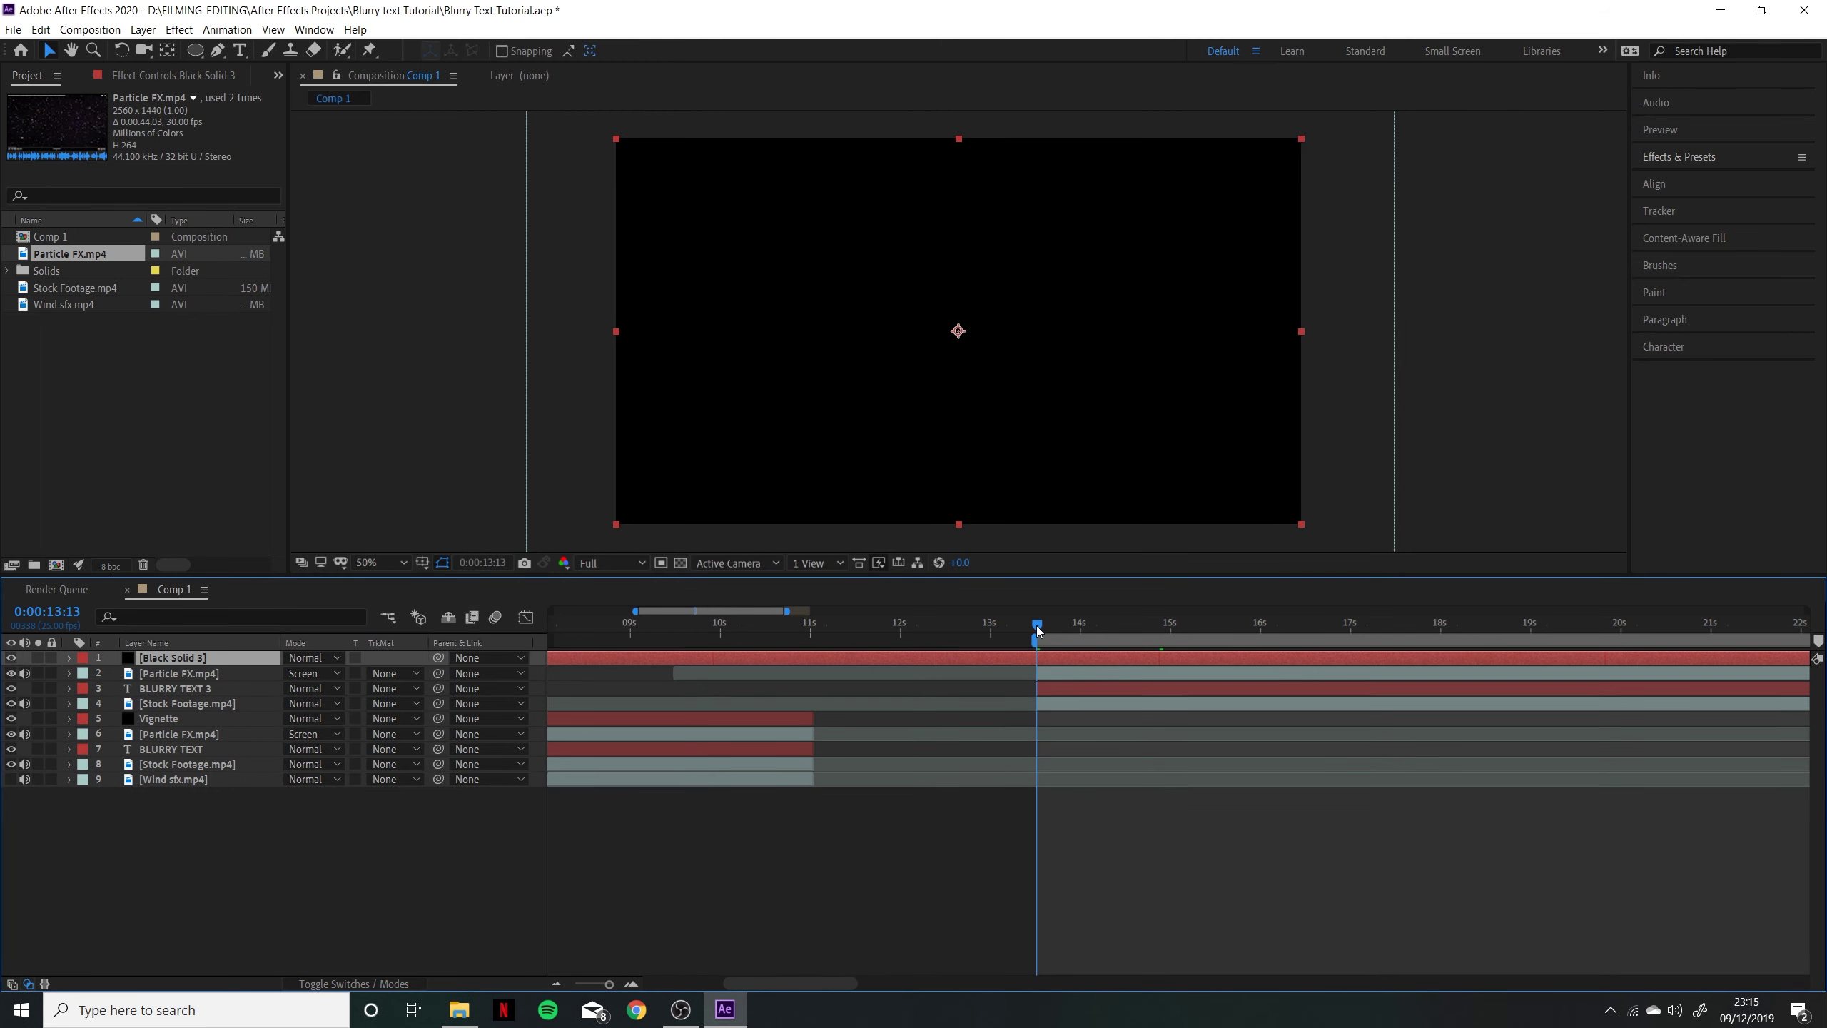
key(ctrl+shift+d)
click(1019, 681)
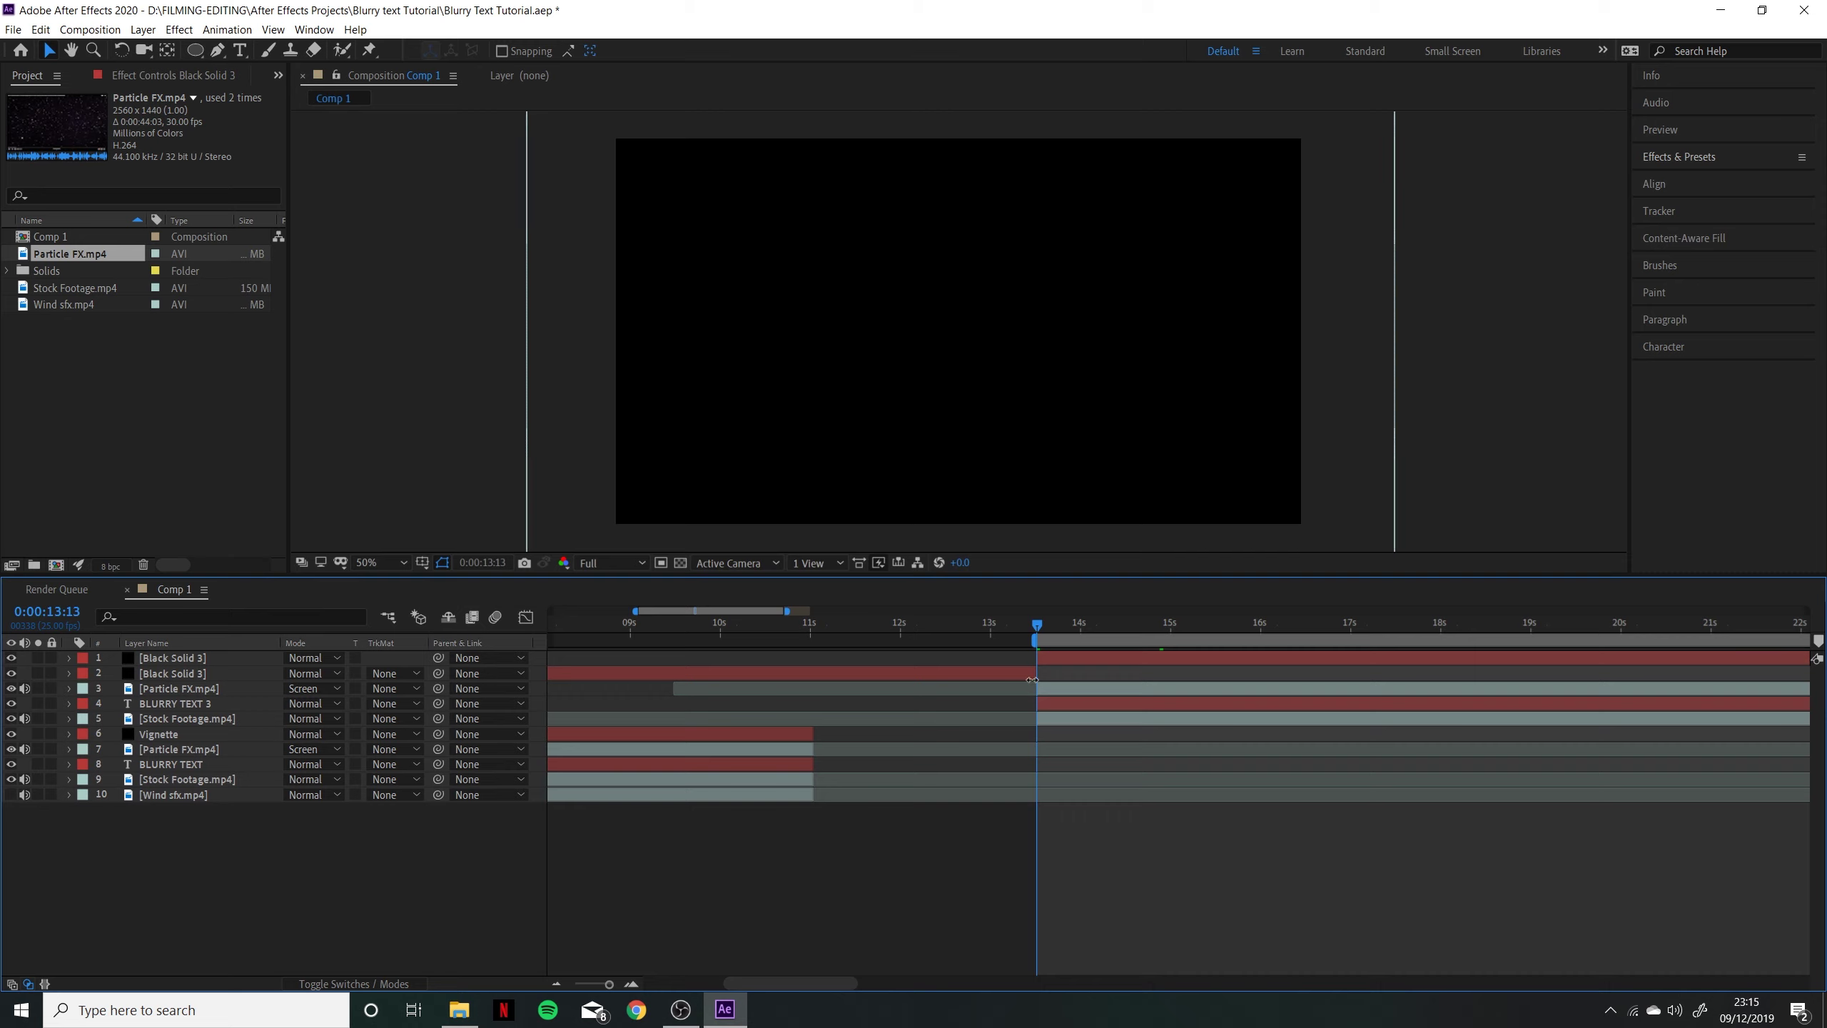
click(1025, 673)
key(Delete)
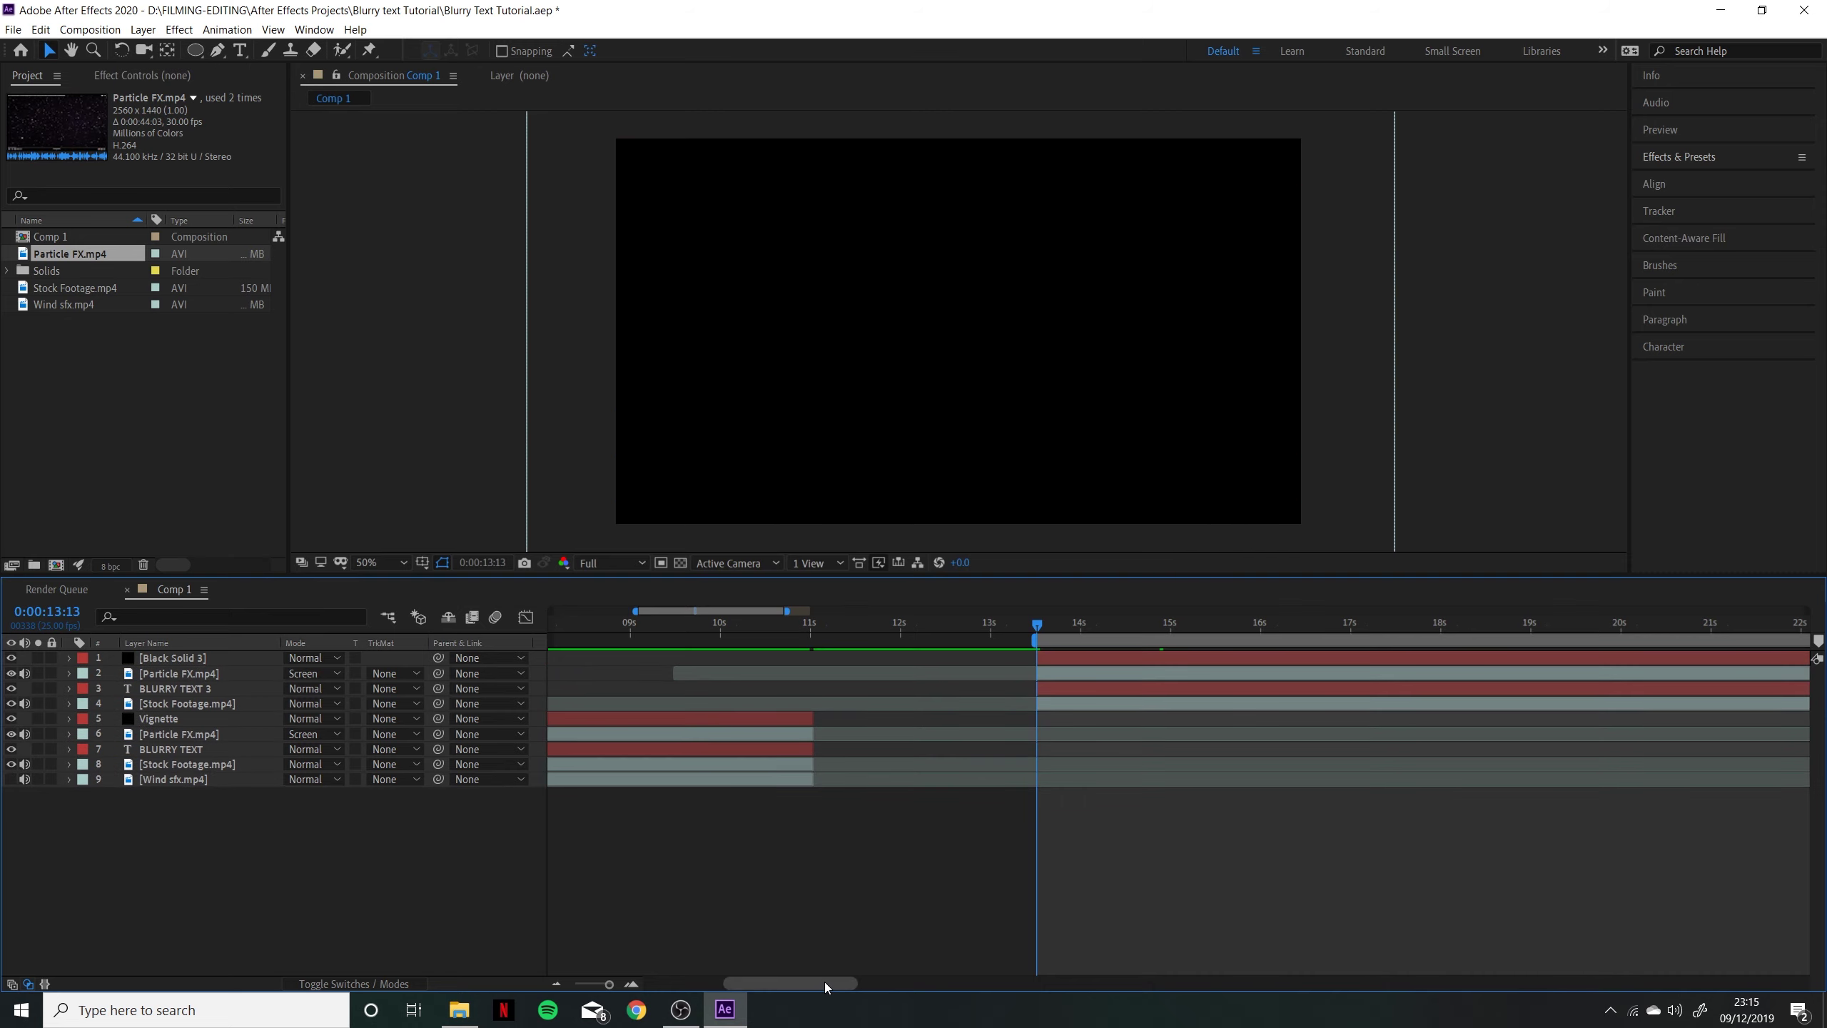
Draw a wide elliptical mask on the black solid with the Ellipse Tool, covering most of the frame
drag(825, 982, 845, 983)
click(890, 623)
drag(908, 625, 921, 623)
click(934, 657)
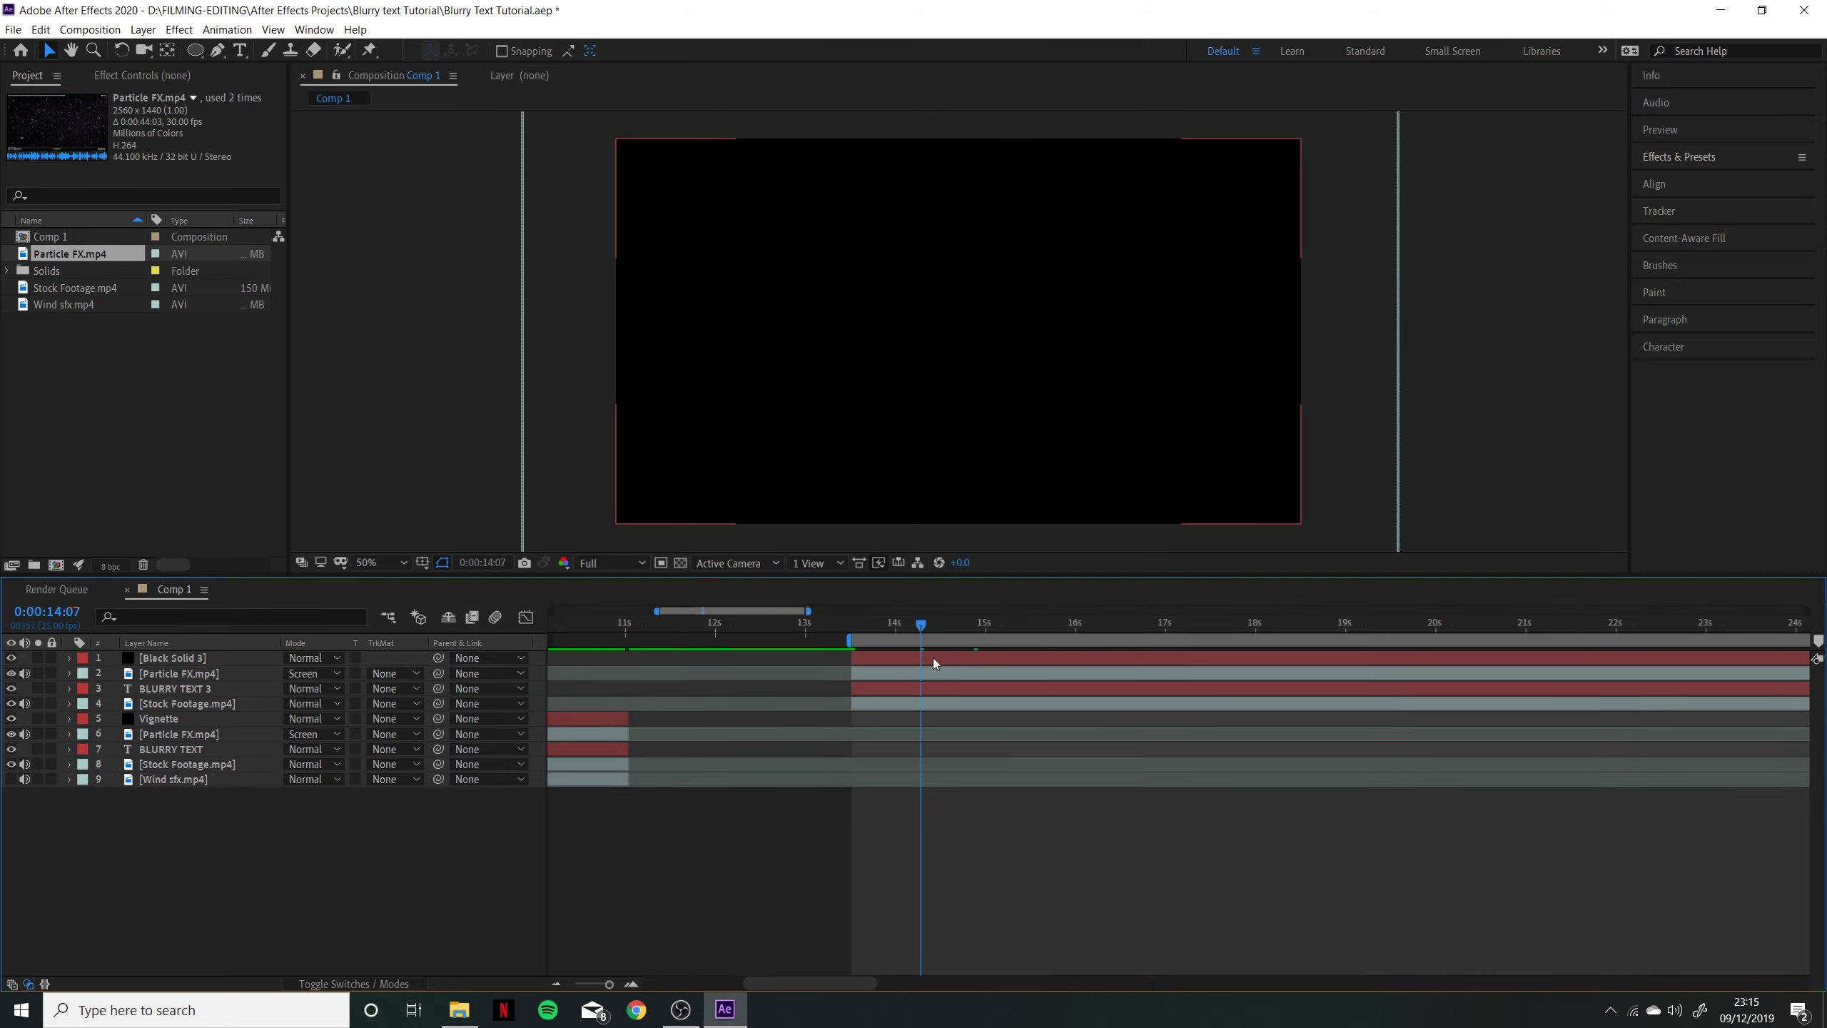
click(195, 50)
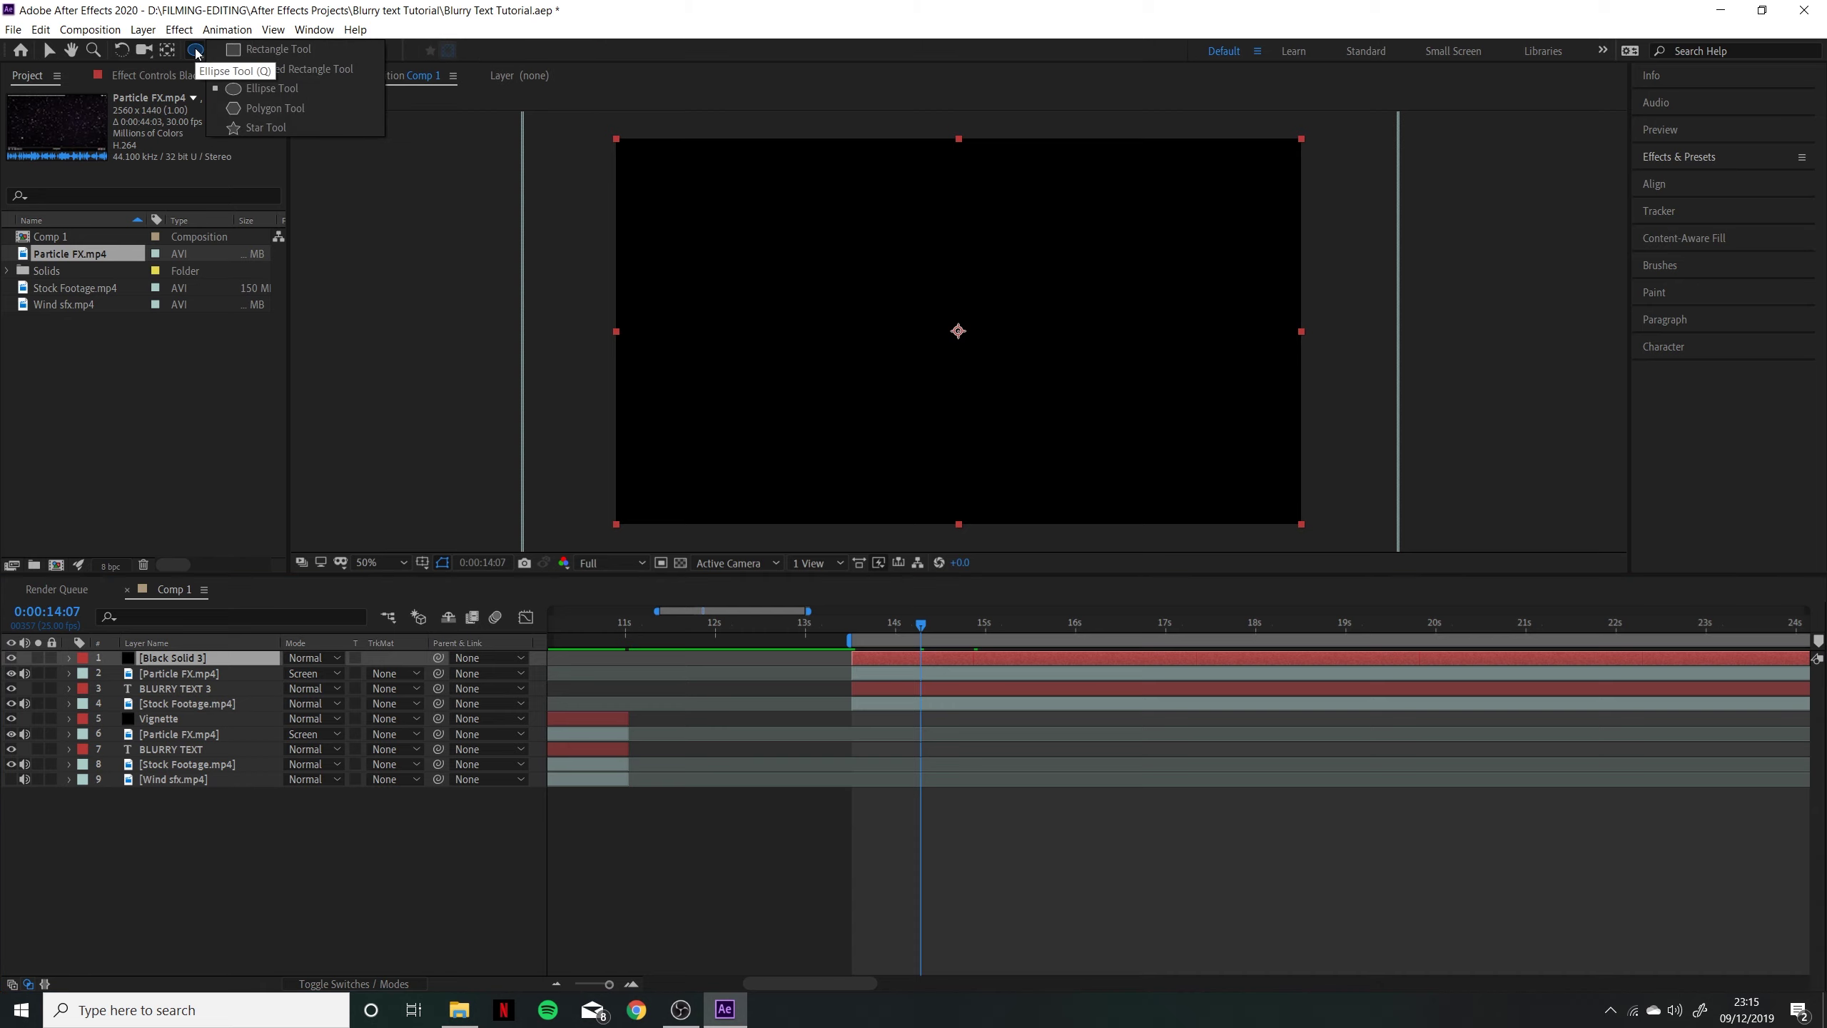
click(269, 87)
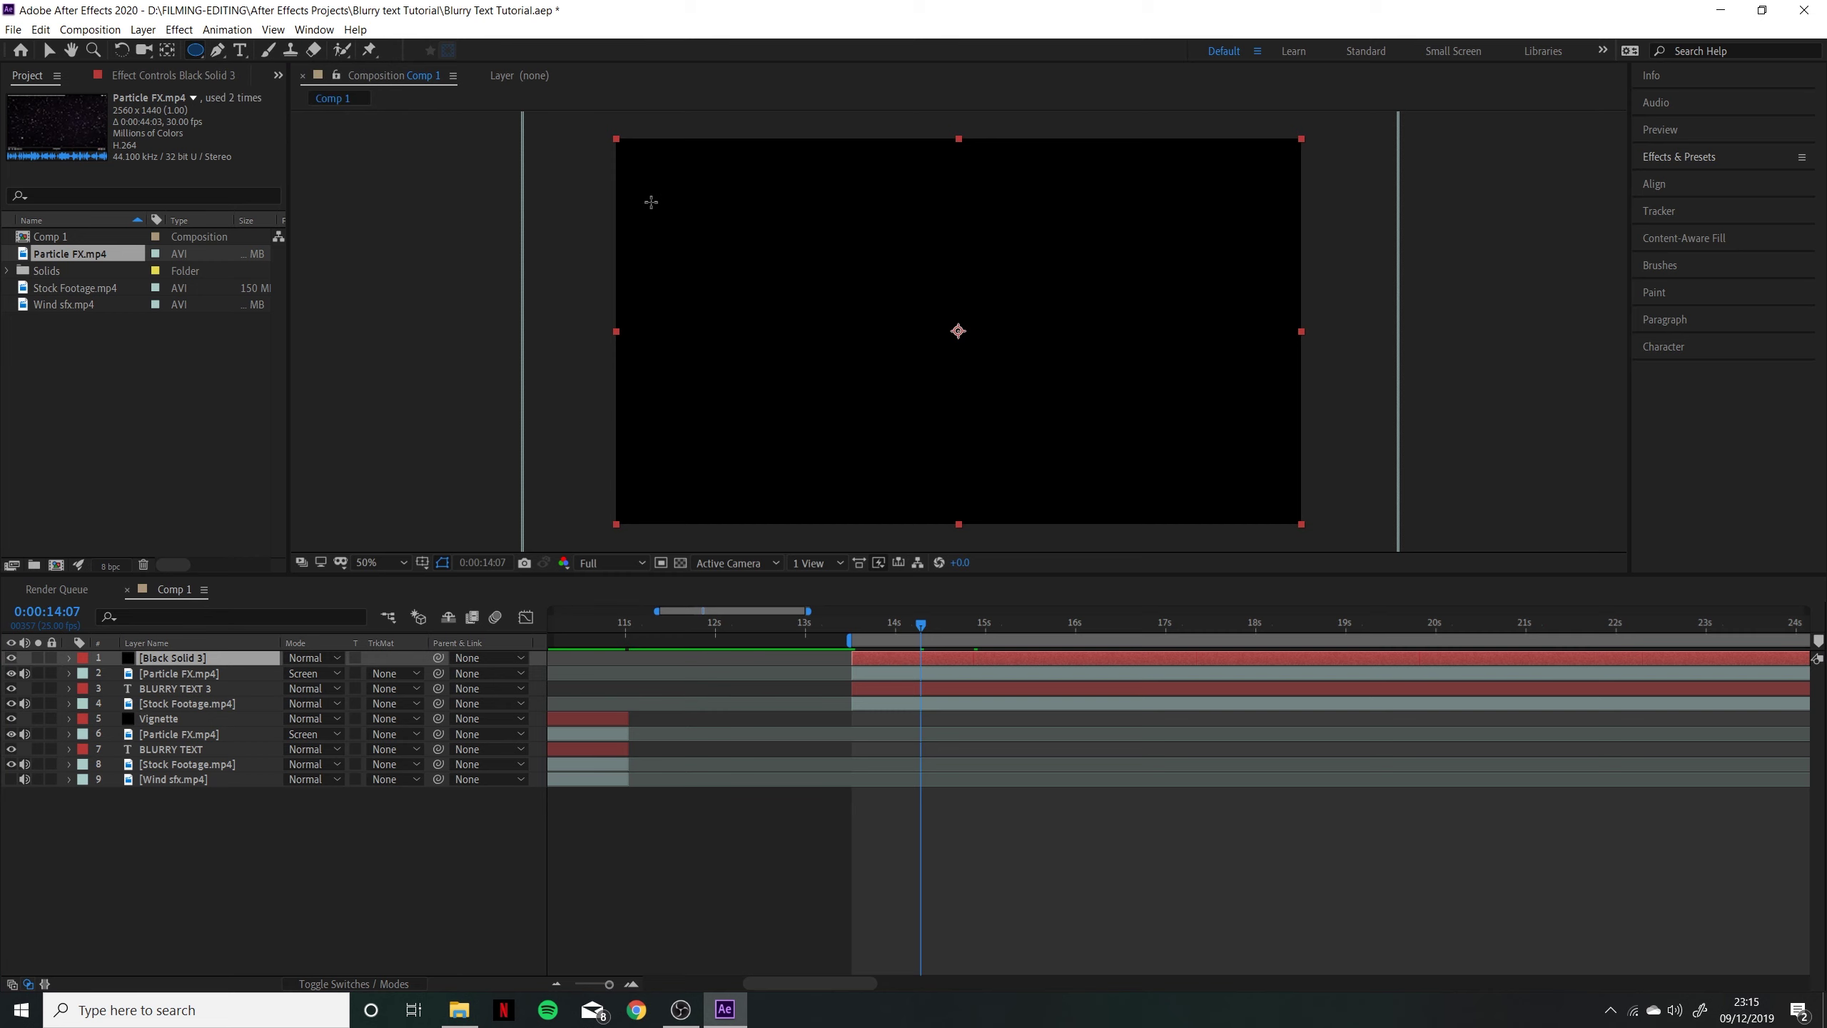
drag(651, 202, 1277, 511)
click(49, 51)
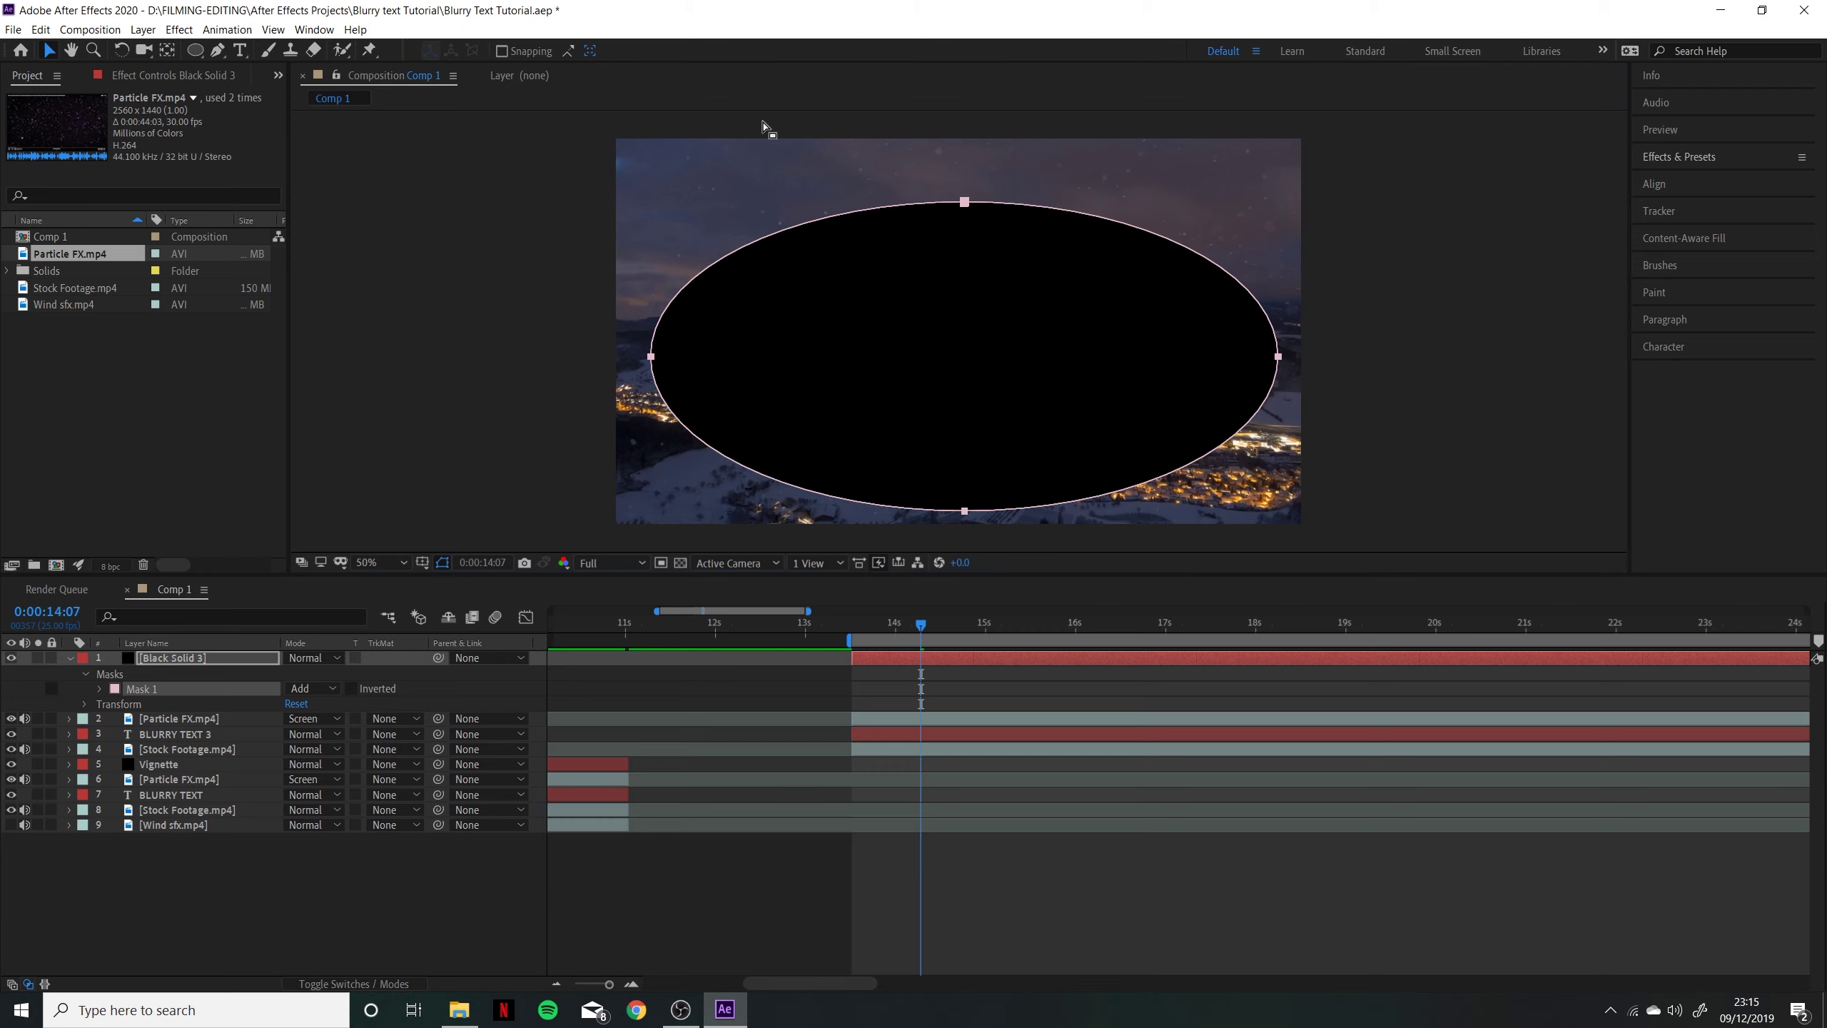
Move the elliptical mask's four points outward to the edges of the frame
click(894, 180)
drag(965, 202, 967, 143)
drag(650, 355, 620, 326)
drag(964, 512, 952, 524)
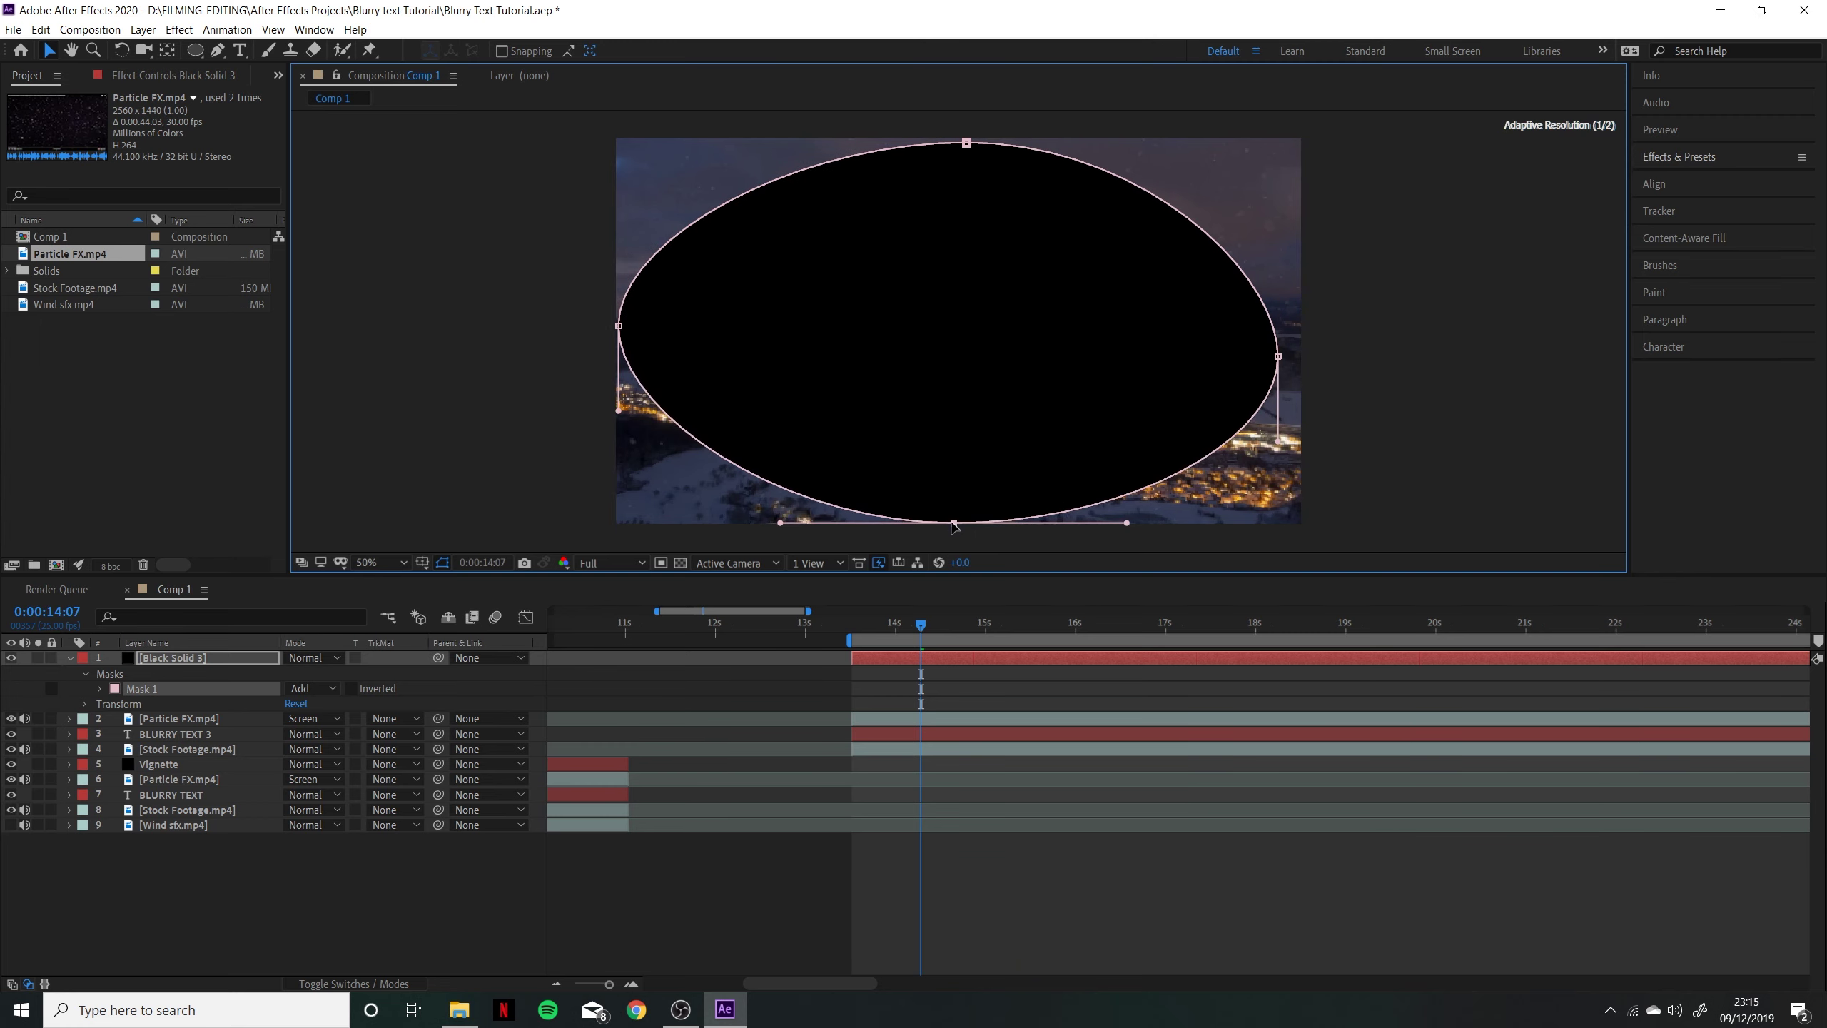
drag(1278, 357, 1294, 347)
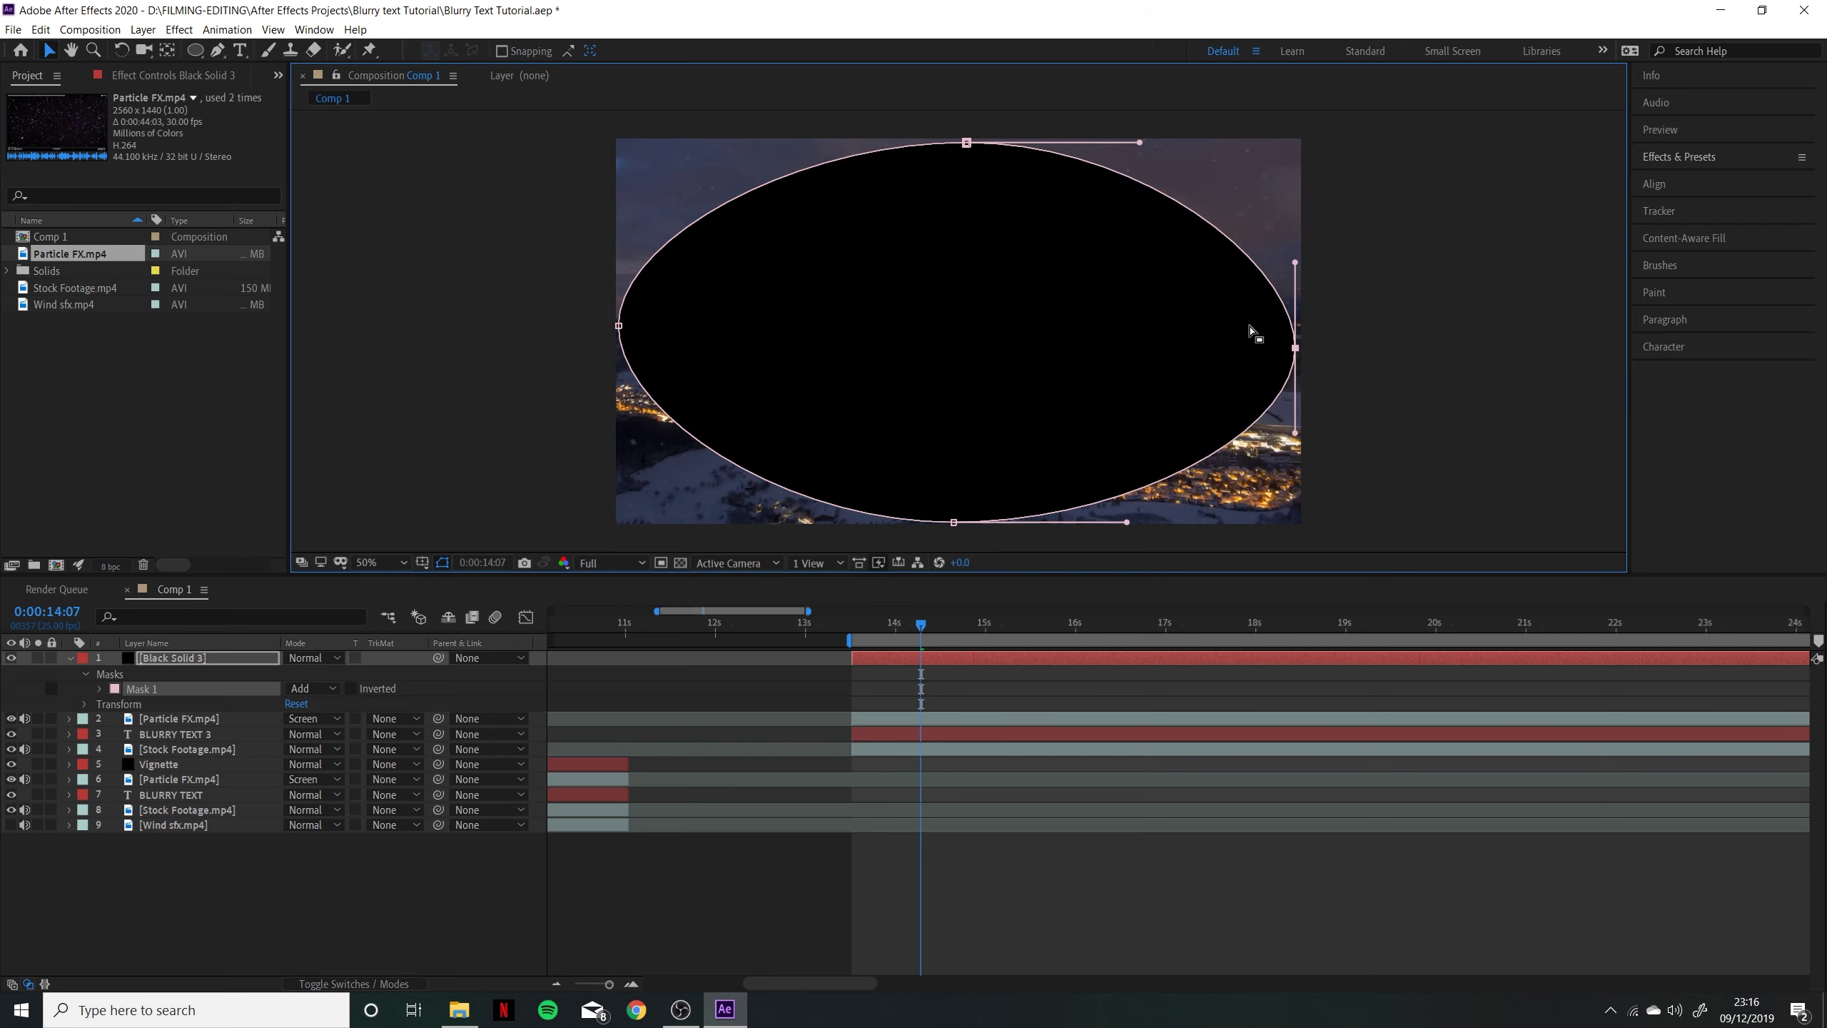
Lengthen the curve handles of the mask's two side points to make the ellipse rounder
click(620, 325)
drag(621, 241, 618, 221)
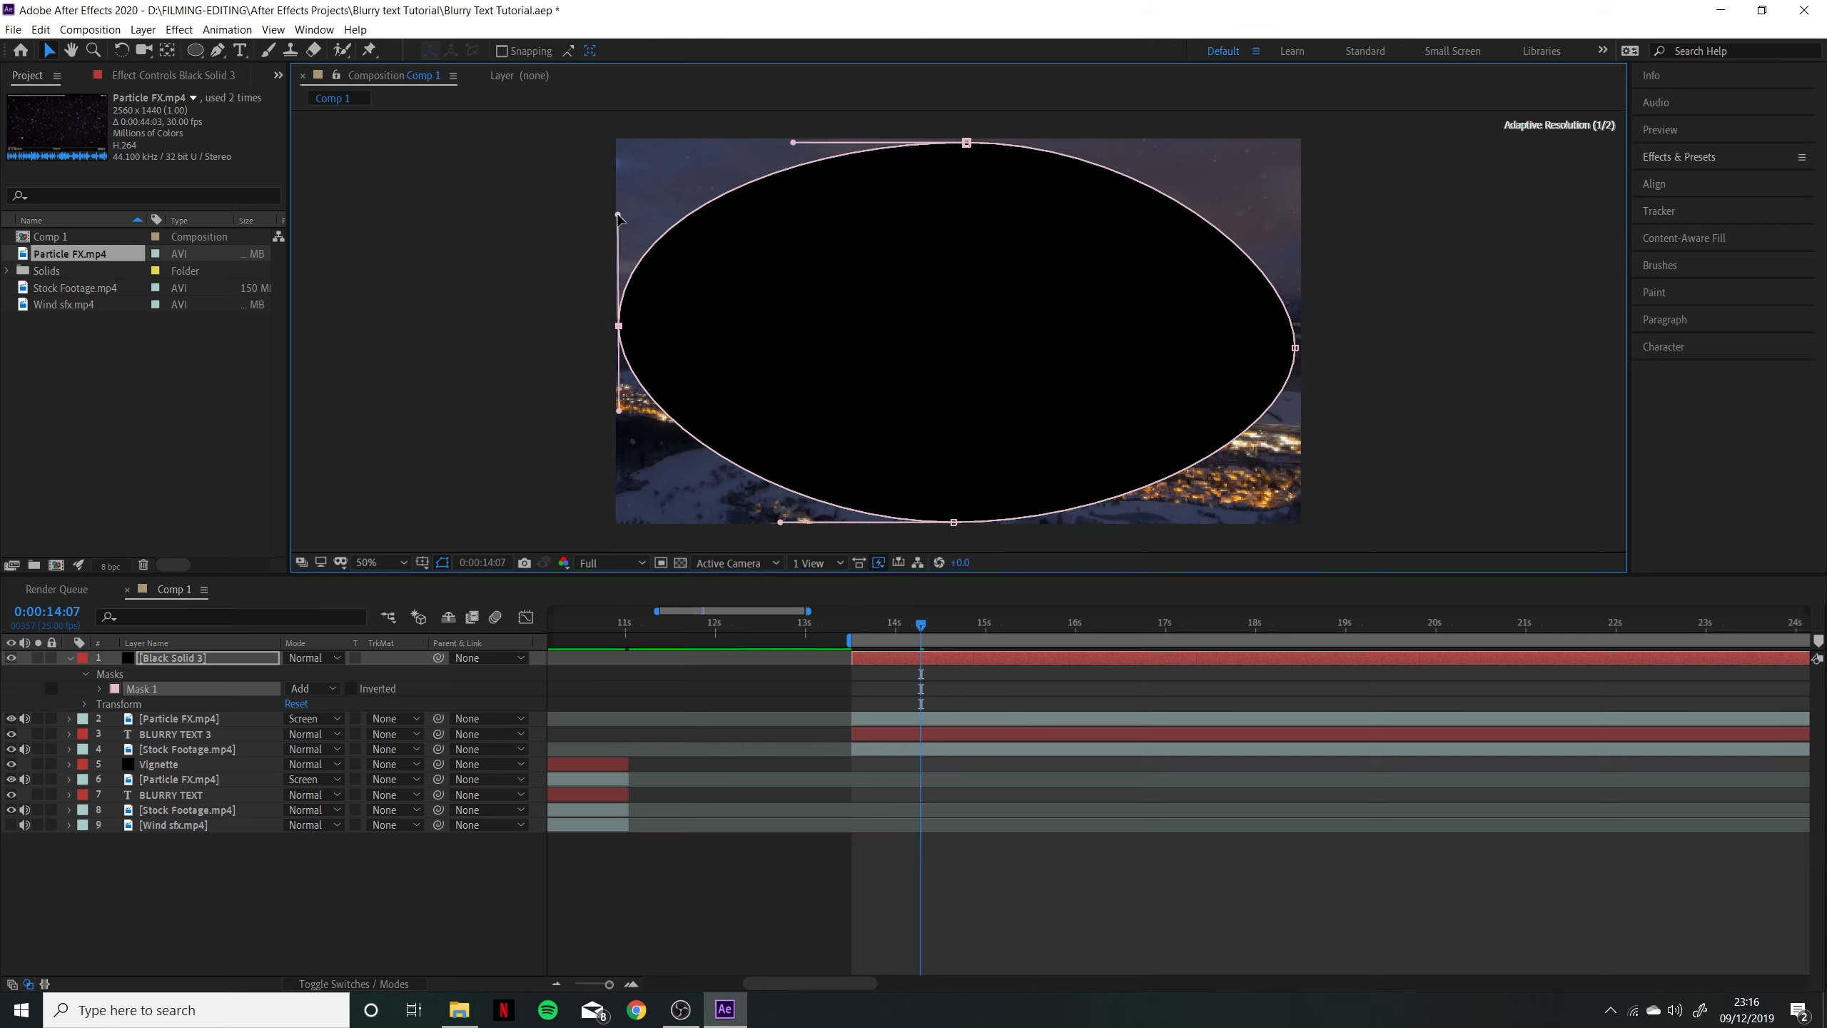
drag(621, 411, 621, 424)
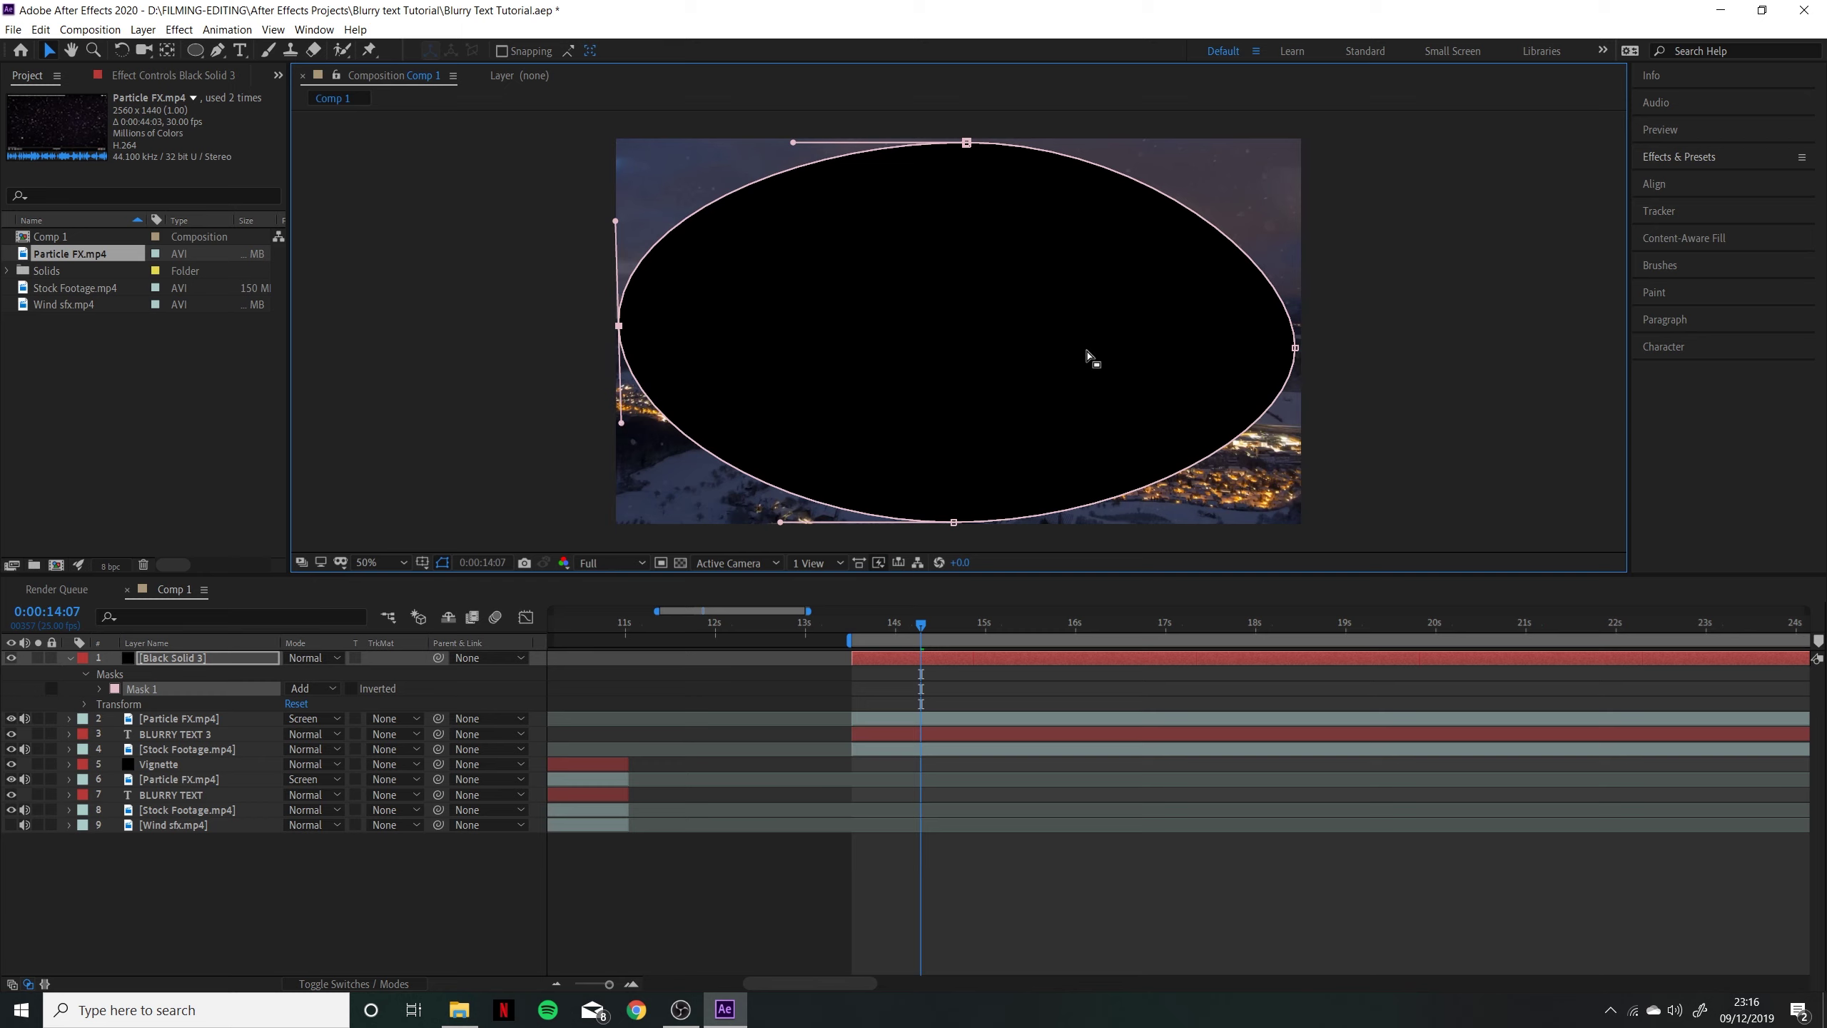
click(1295, 348)
drag(1296, 268, 1296, 260)
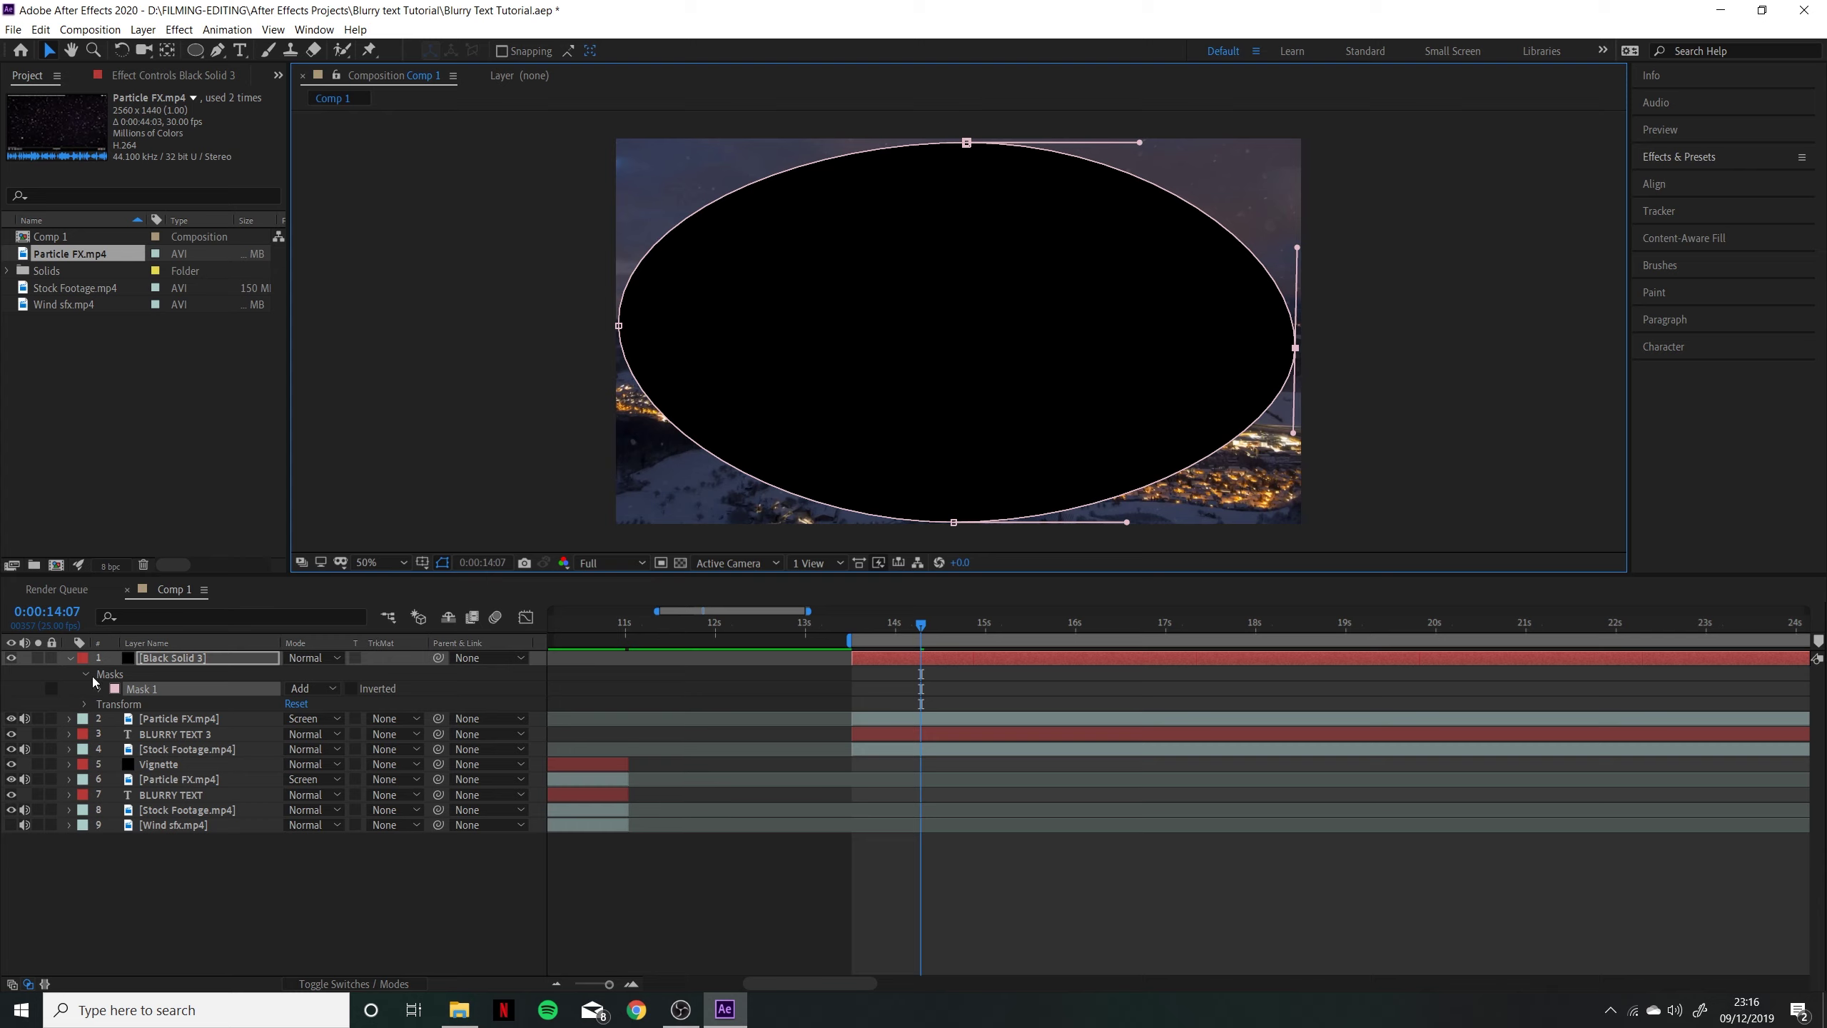
Set the black solid's mask to Subtract with a feather of 338 pixels and an expansion of 279 pixels
click(316, 689)
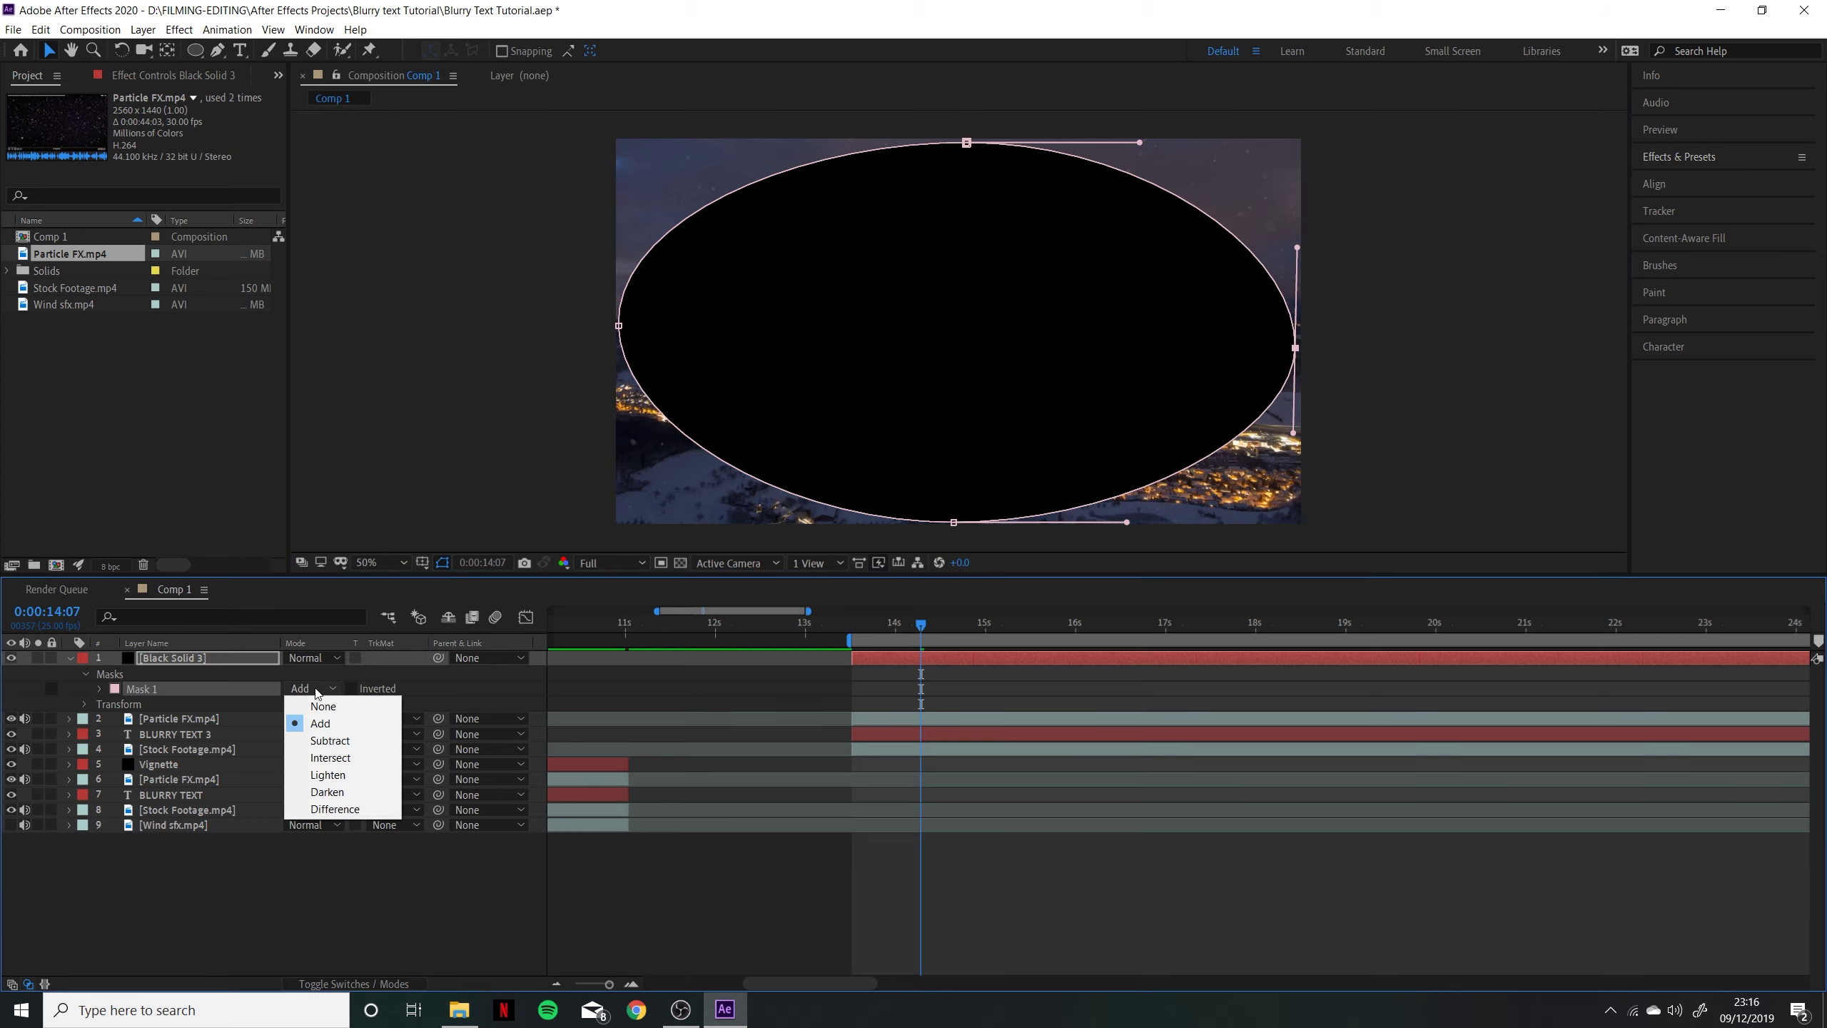
click(332, 735)
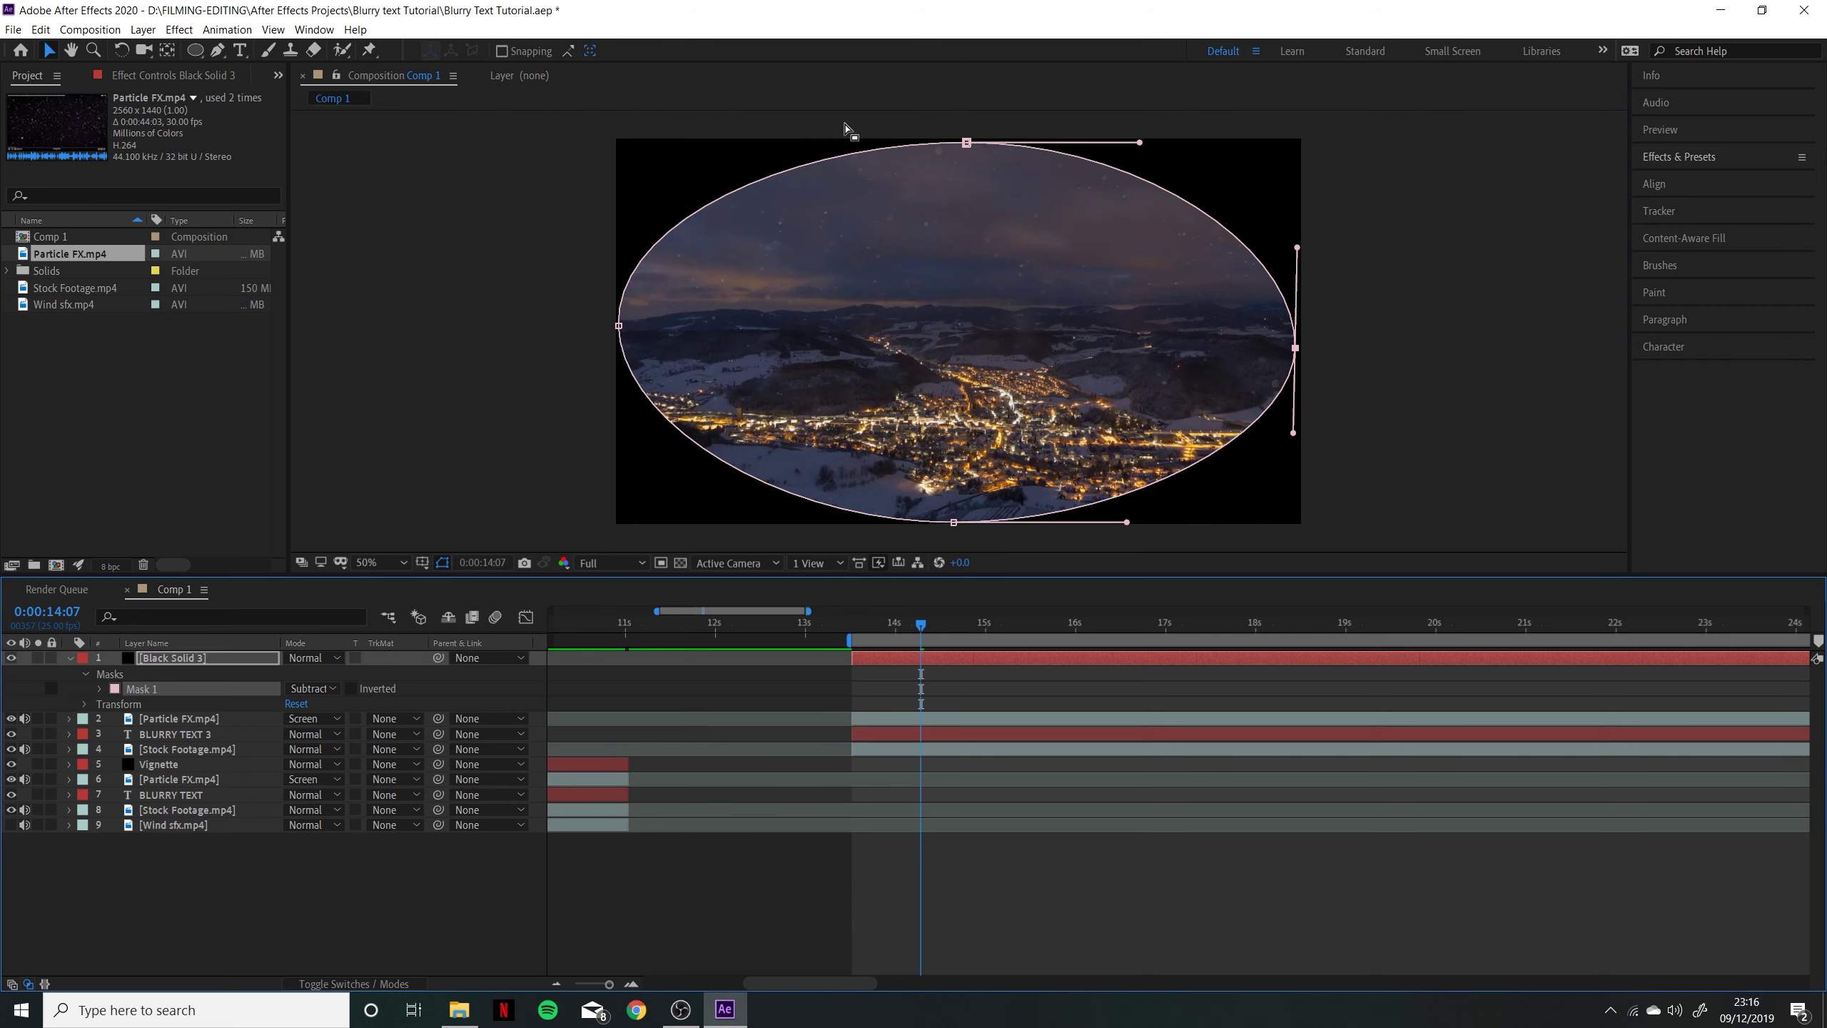
click(100, 689)
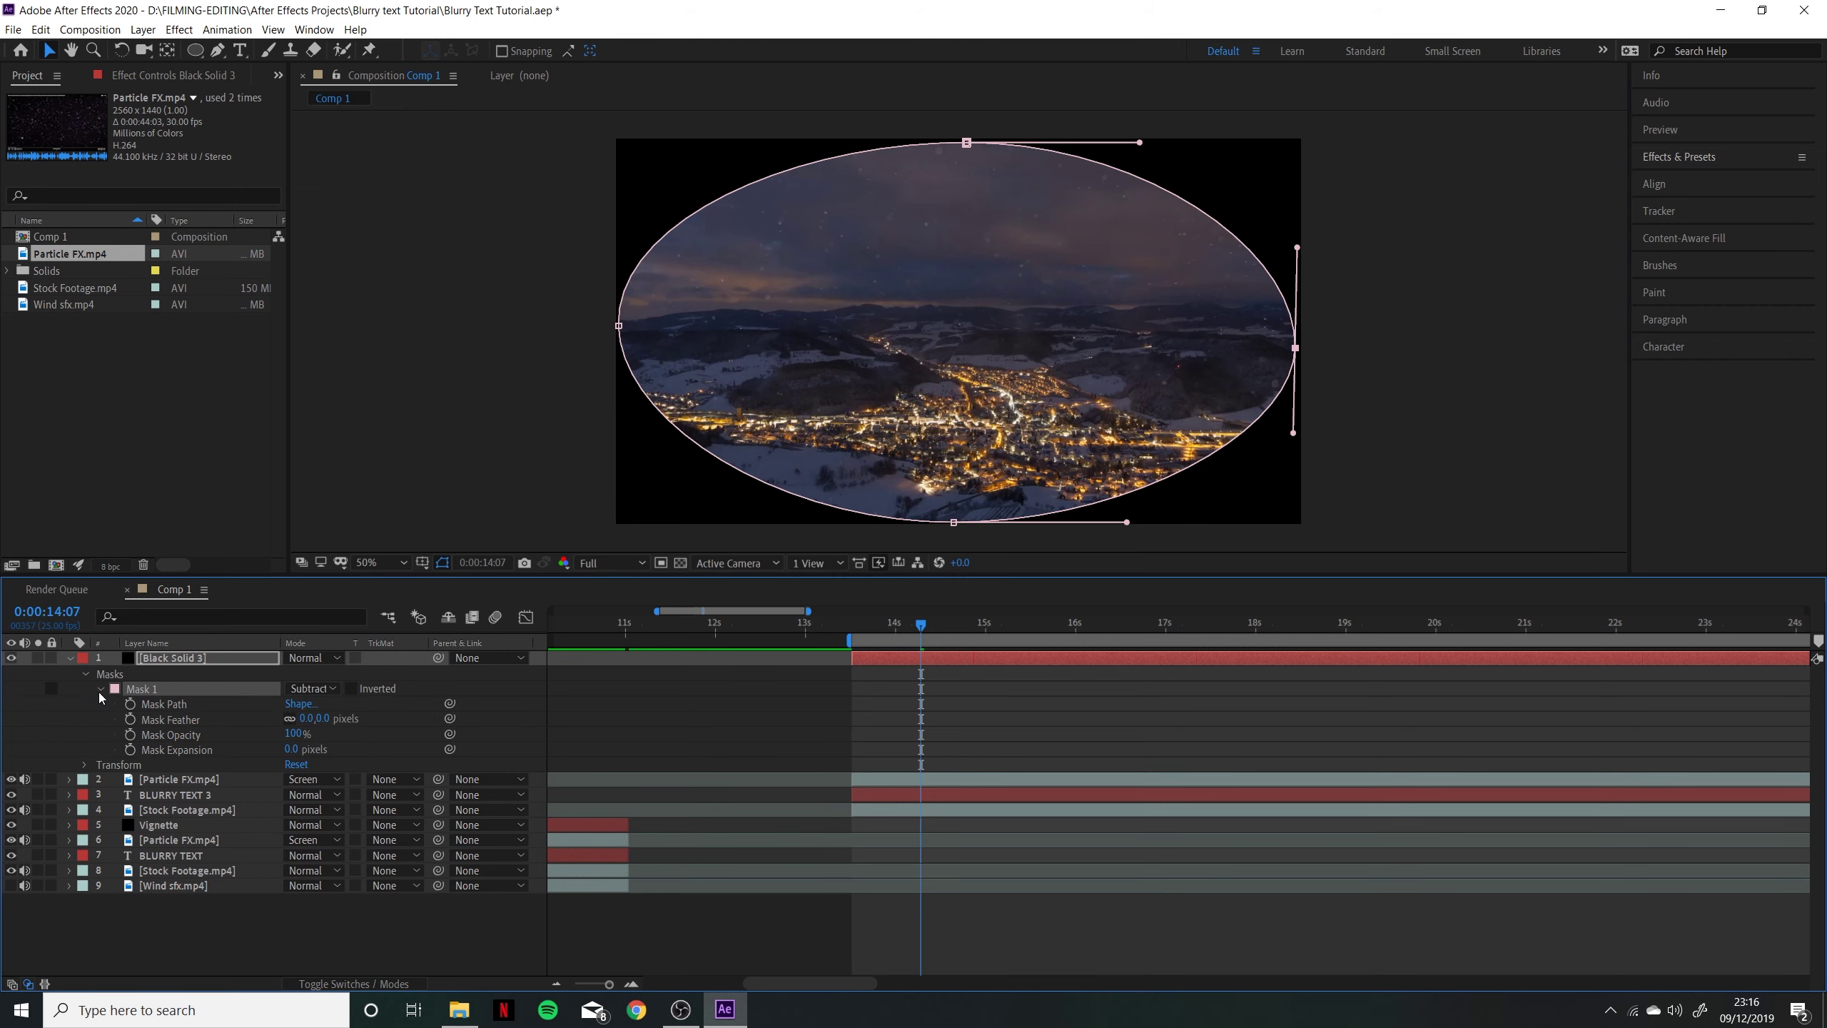
drag(305, 718, 481, 715)
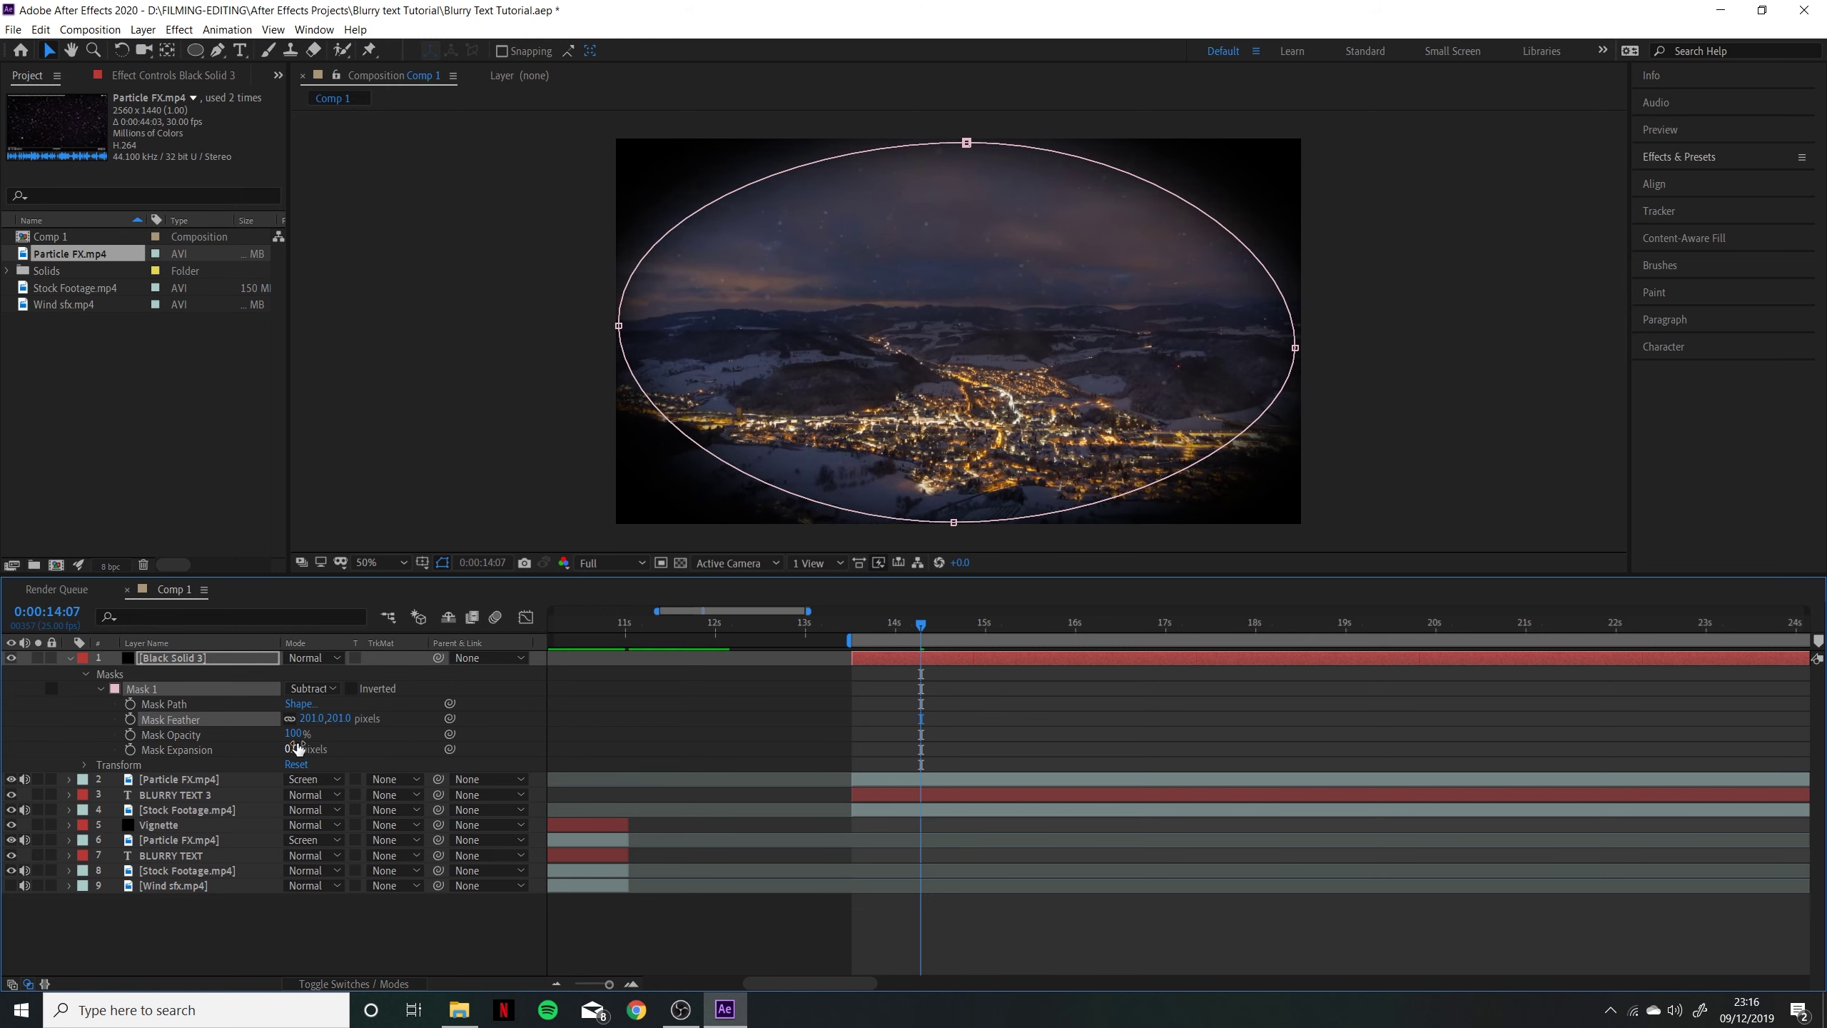
drag(297, 749, 506, 718)
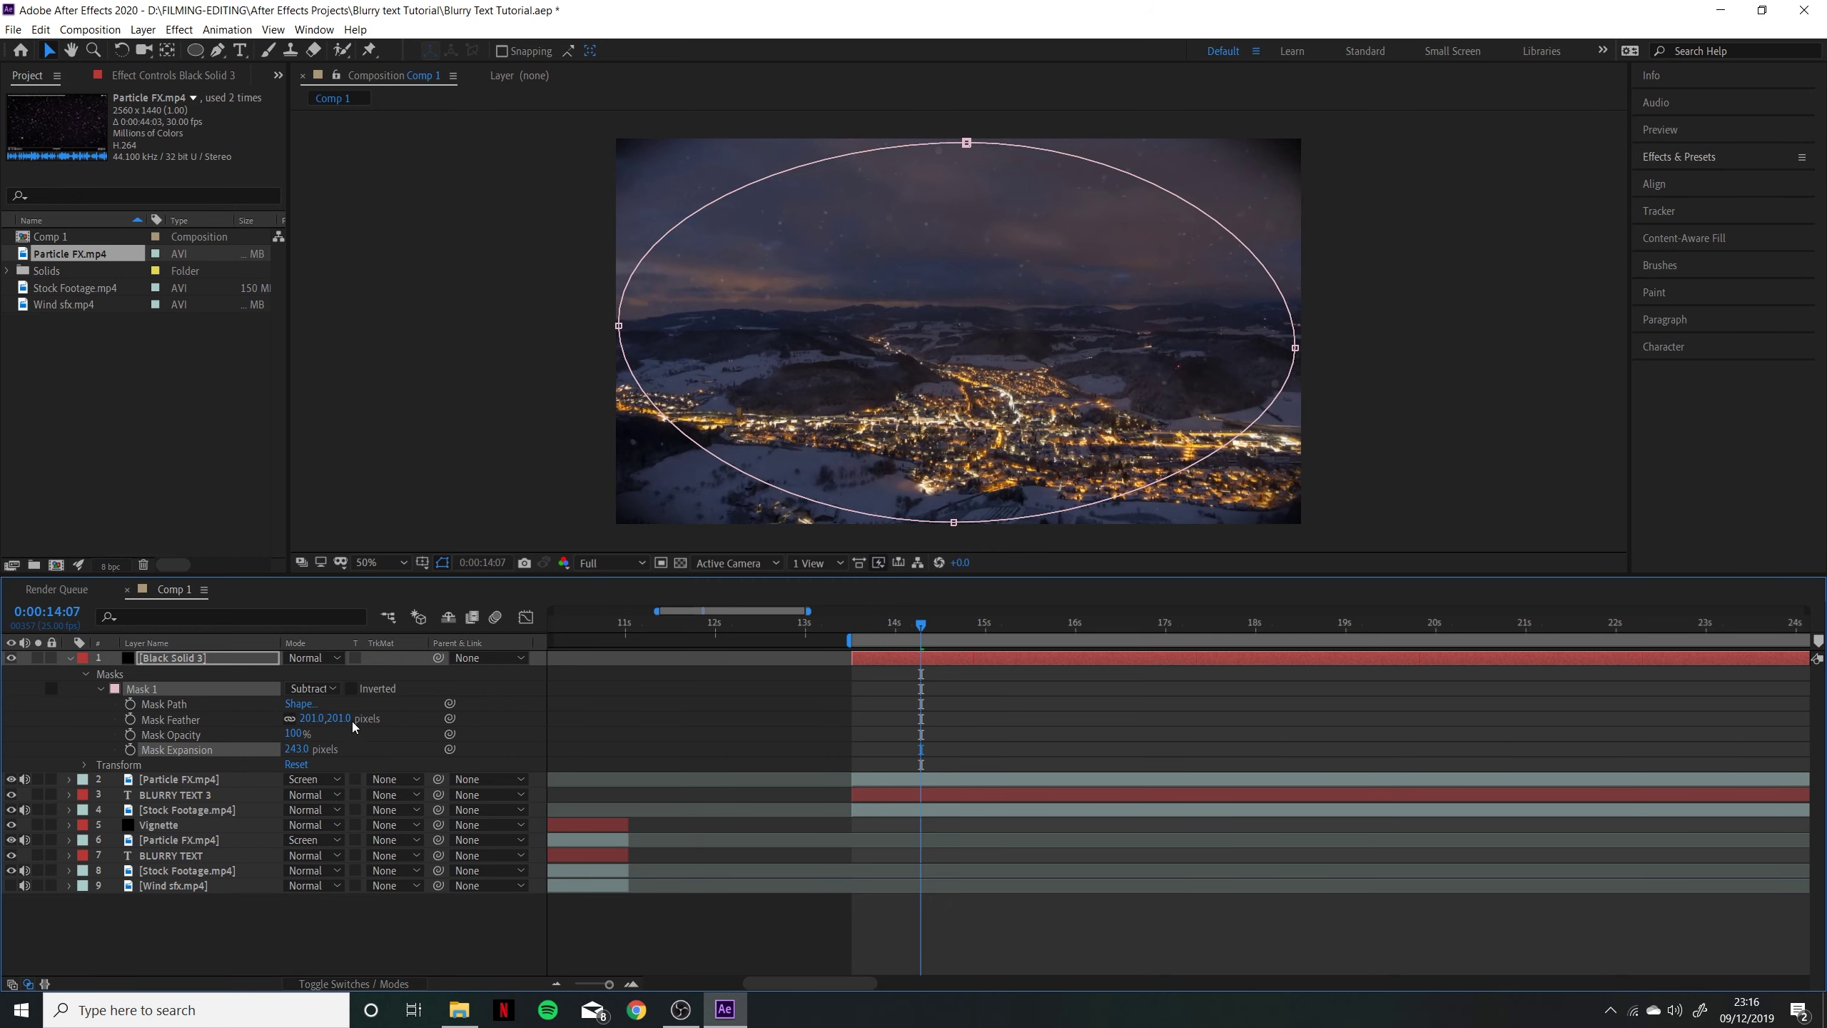
drag(313, 718, 336, 749)
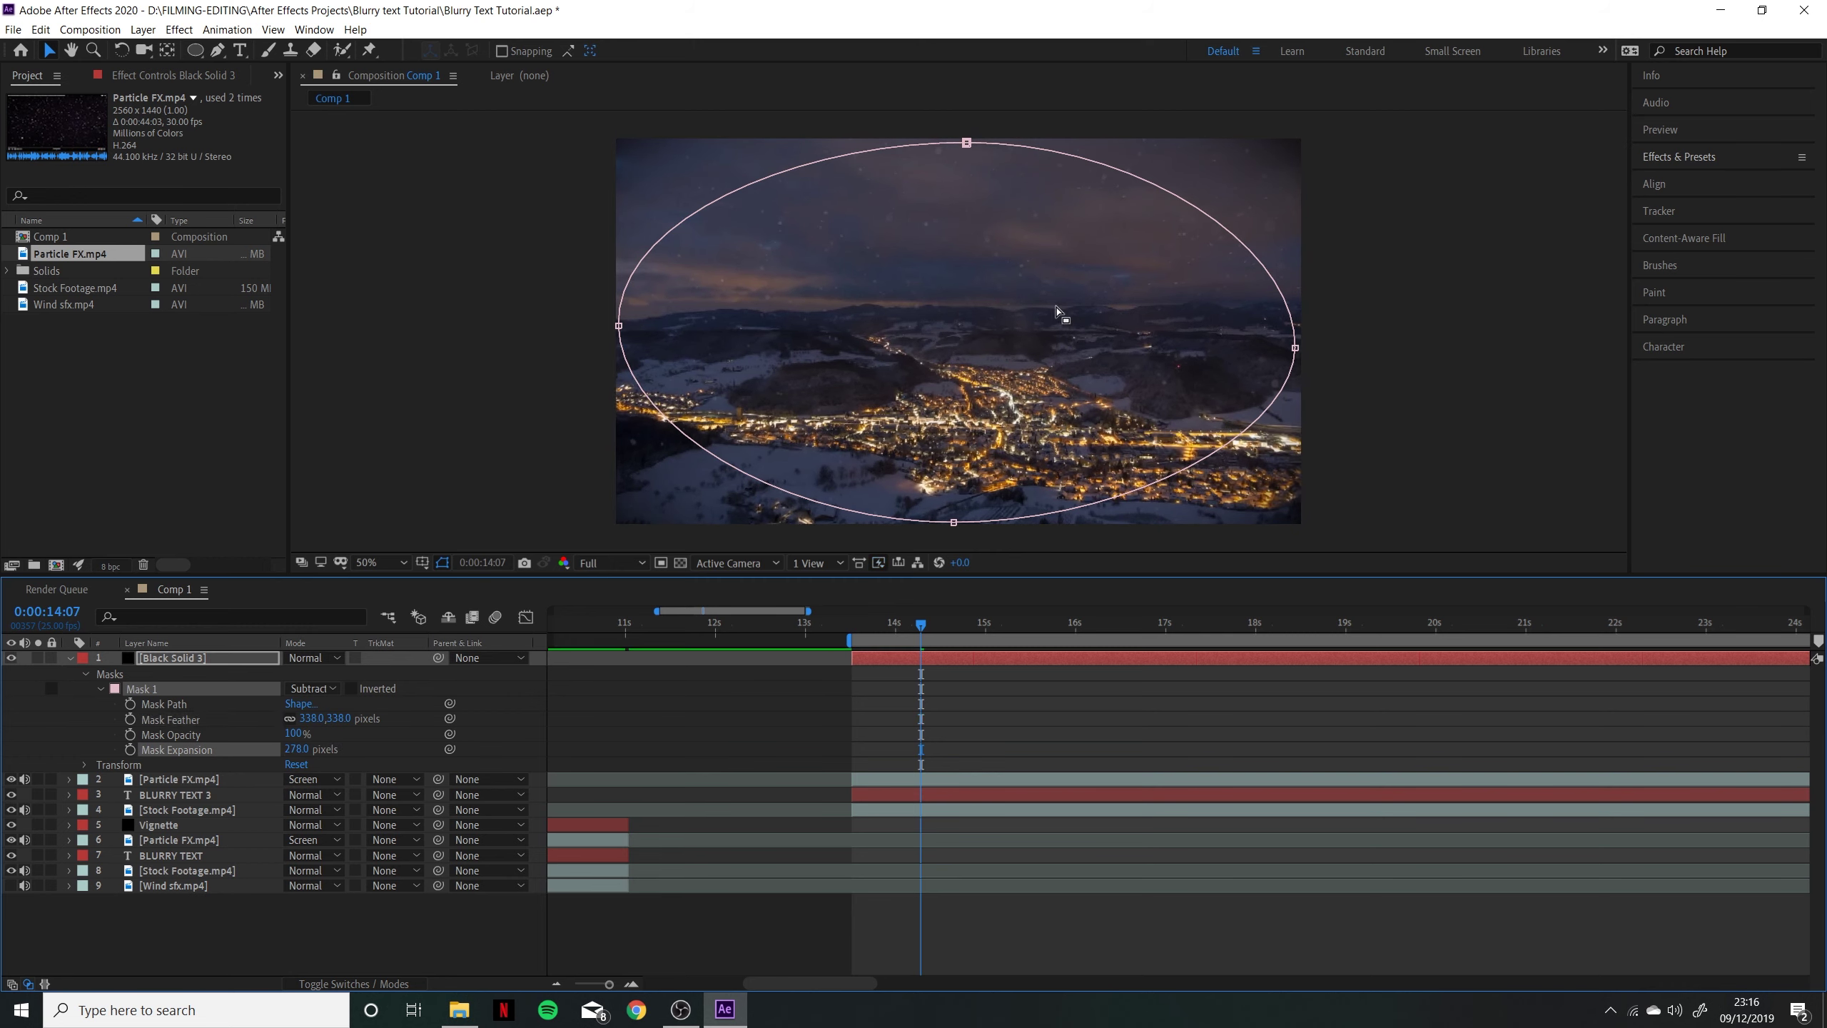
click(73, 661)
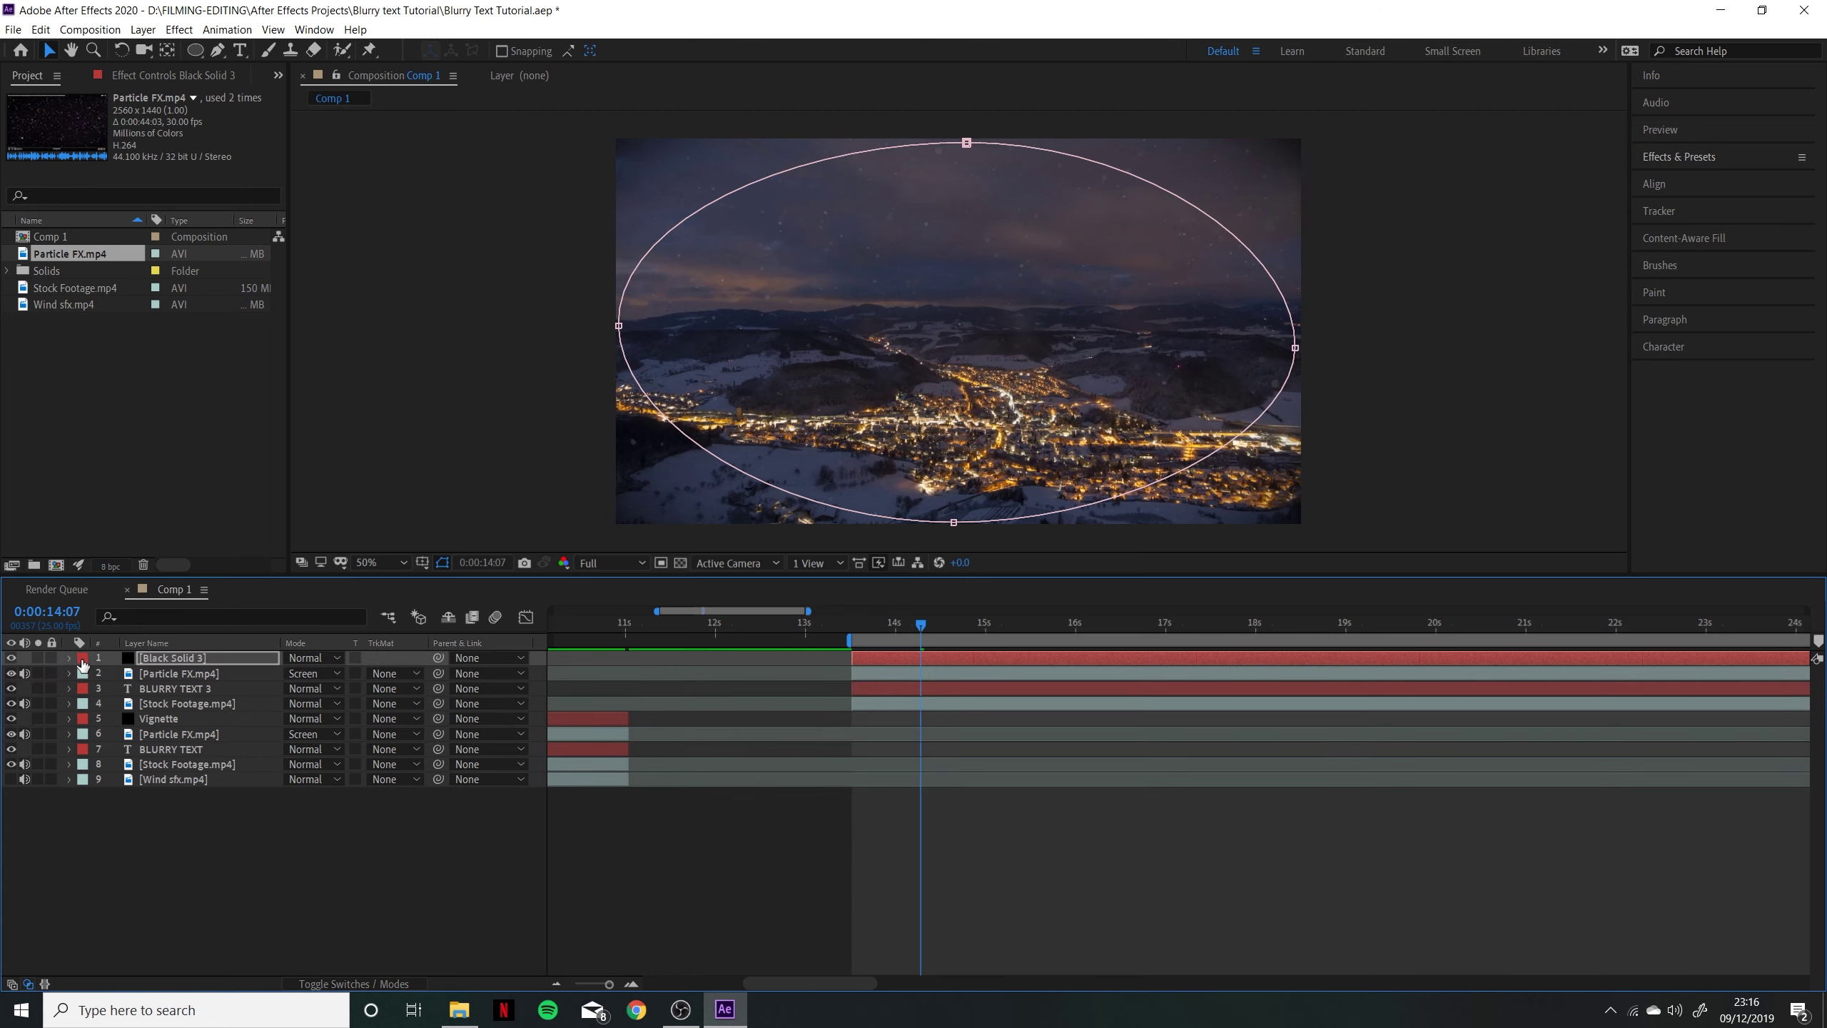
Preview the second title section from 0:00:13:13 to check the vignette without the mask outline
drag(922, 631, 853, 626)
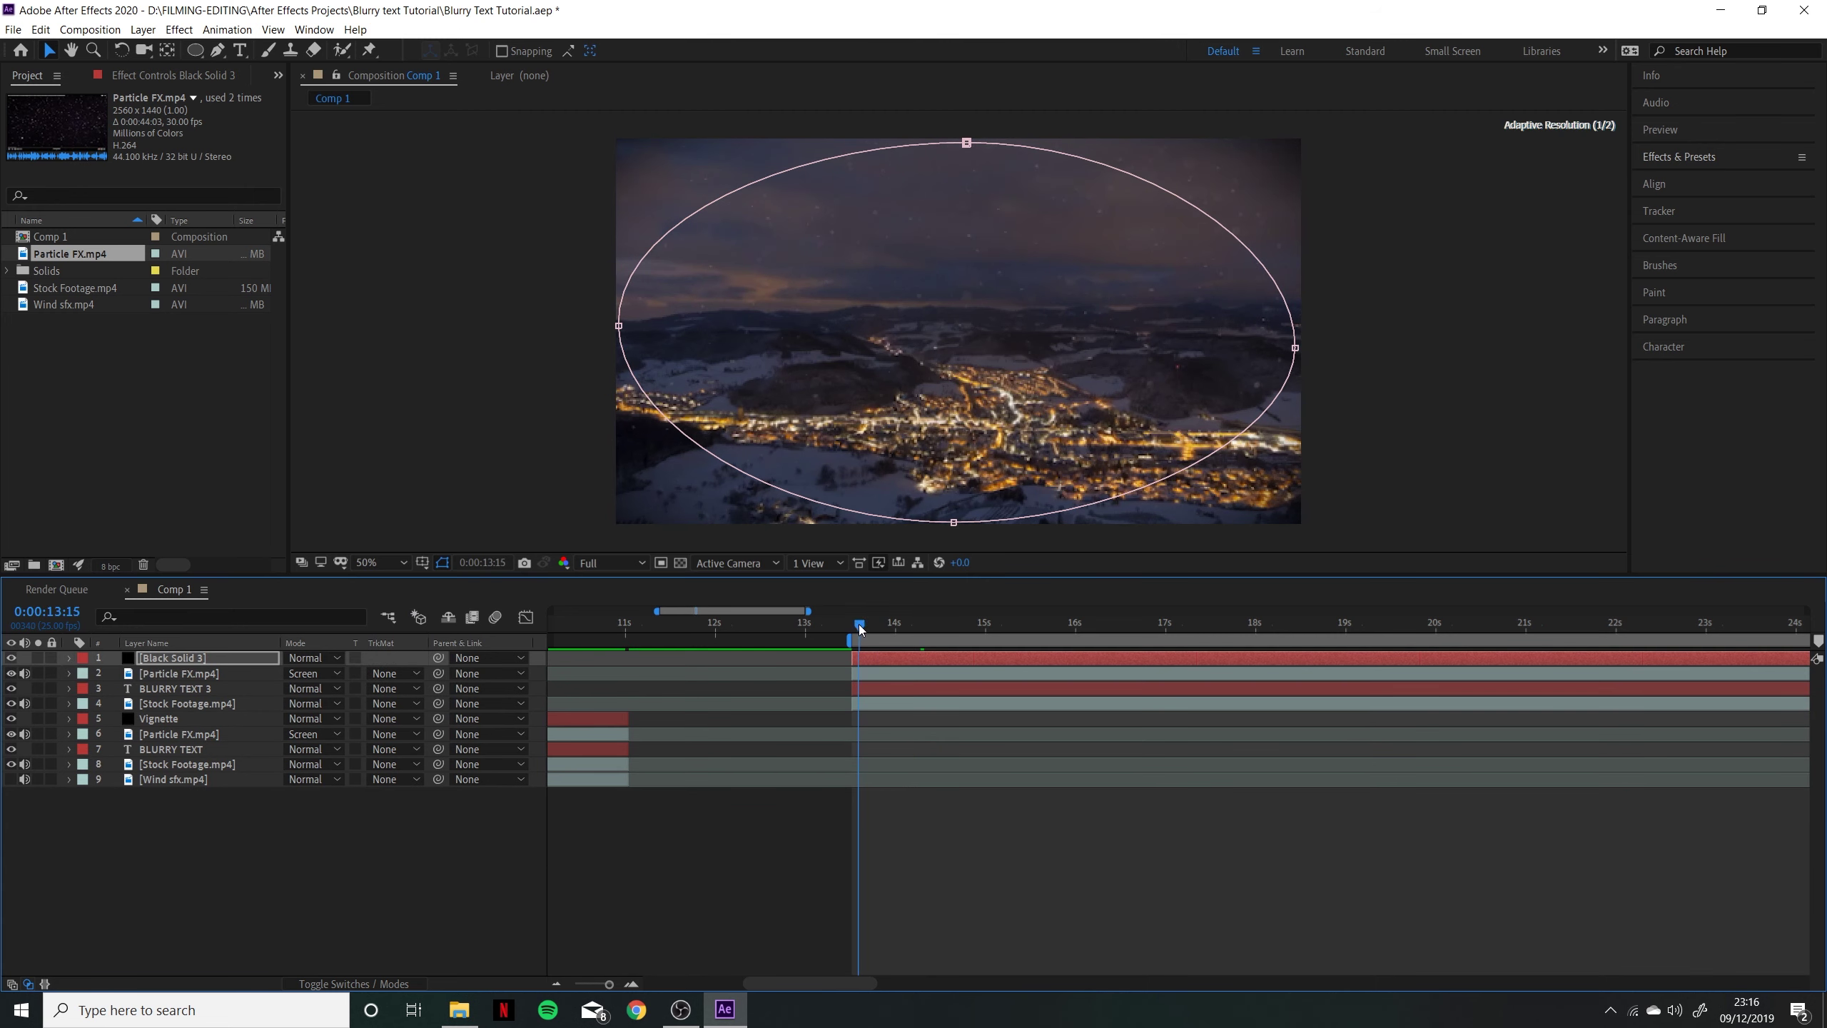
key(space)
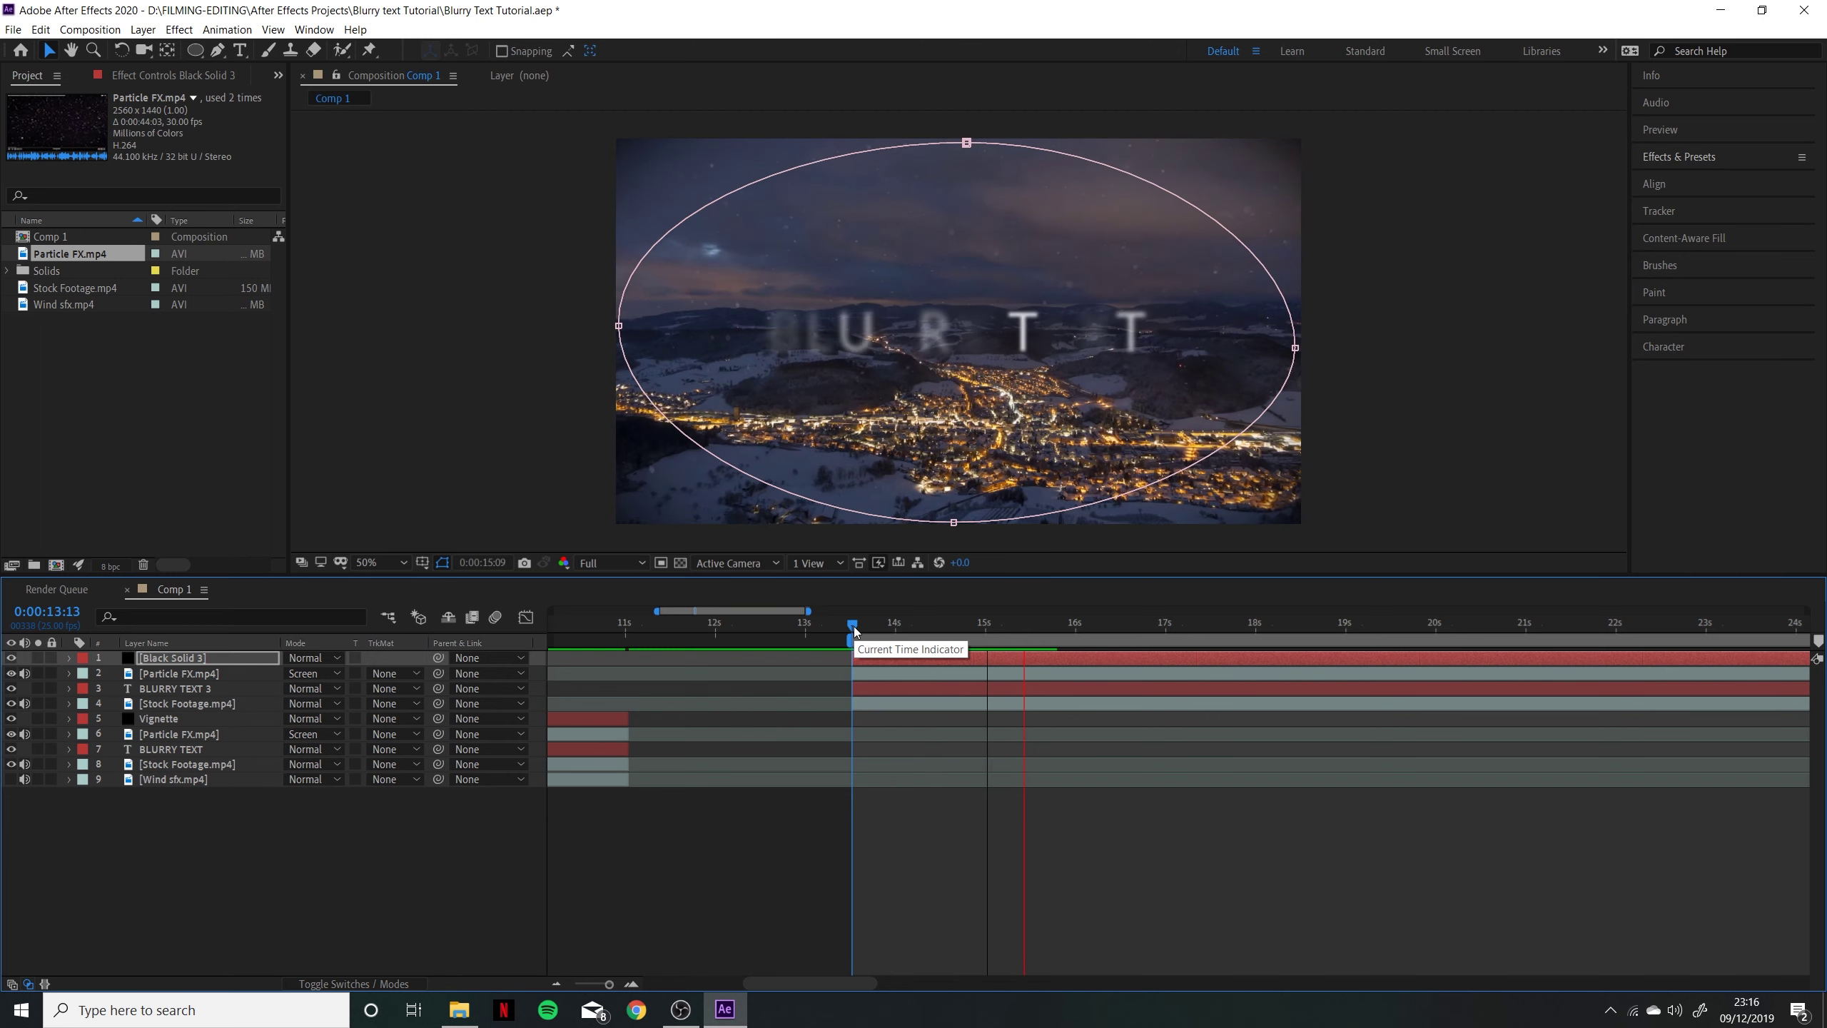
click(797, 814)
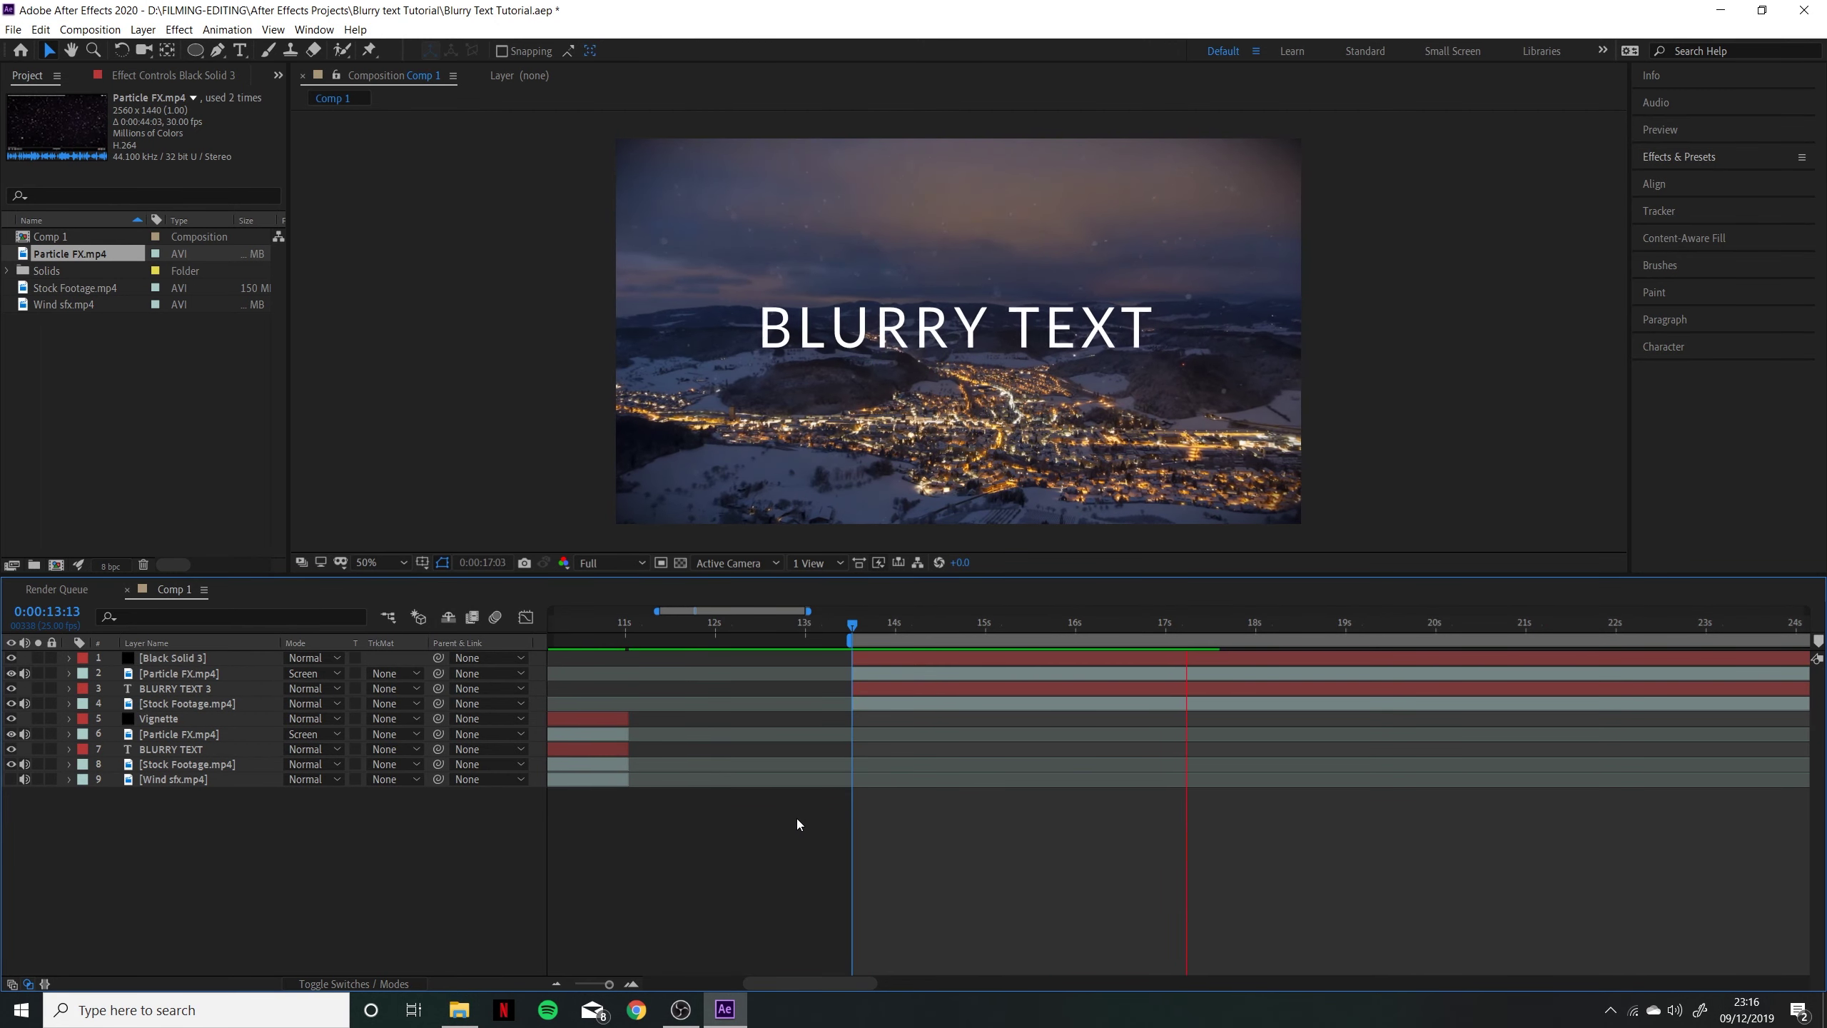
key(space)
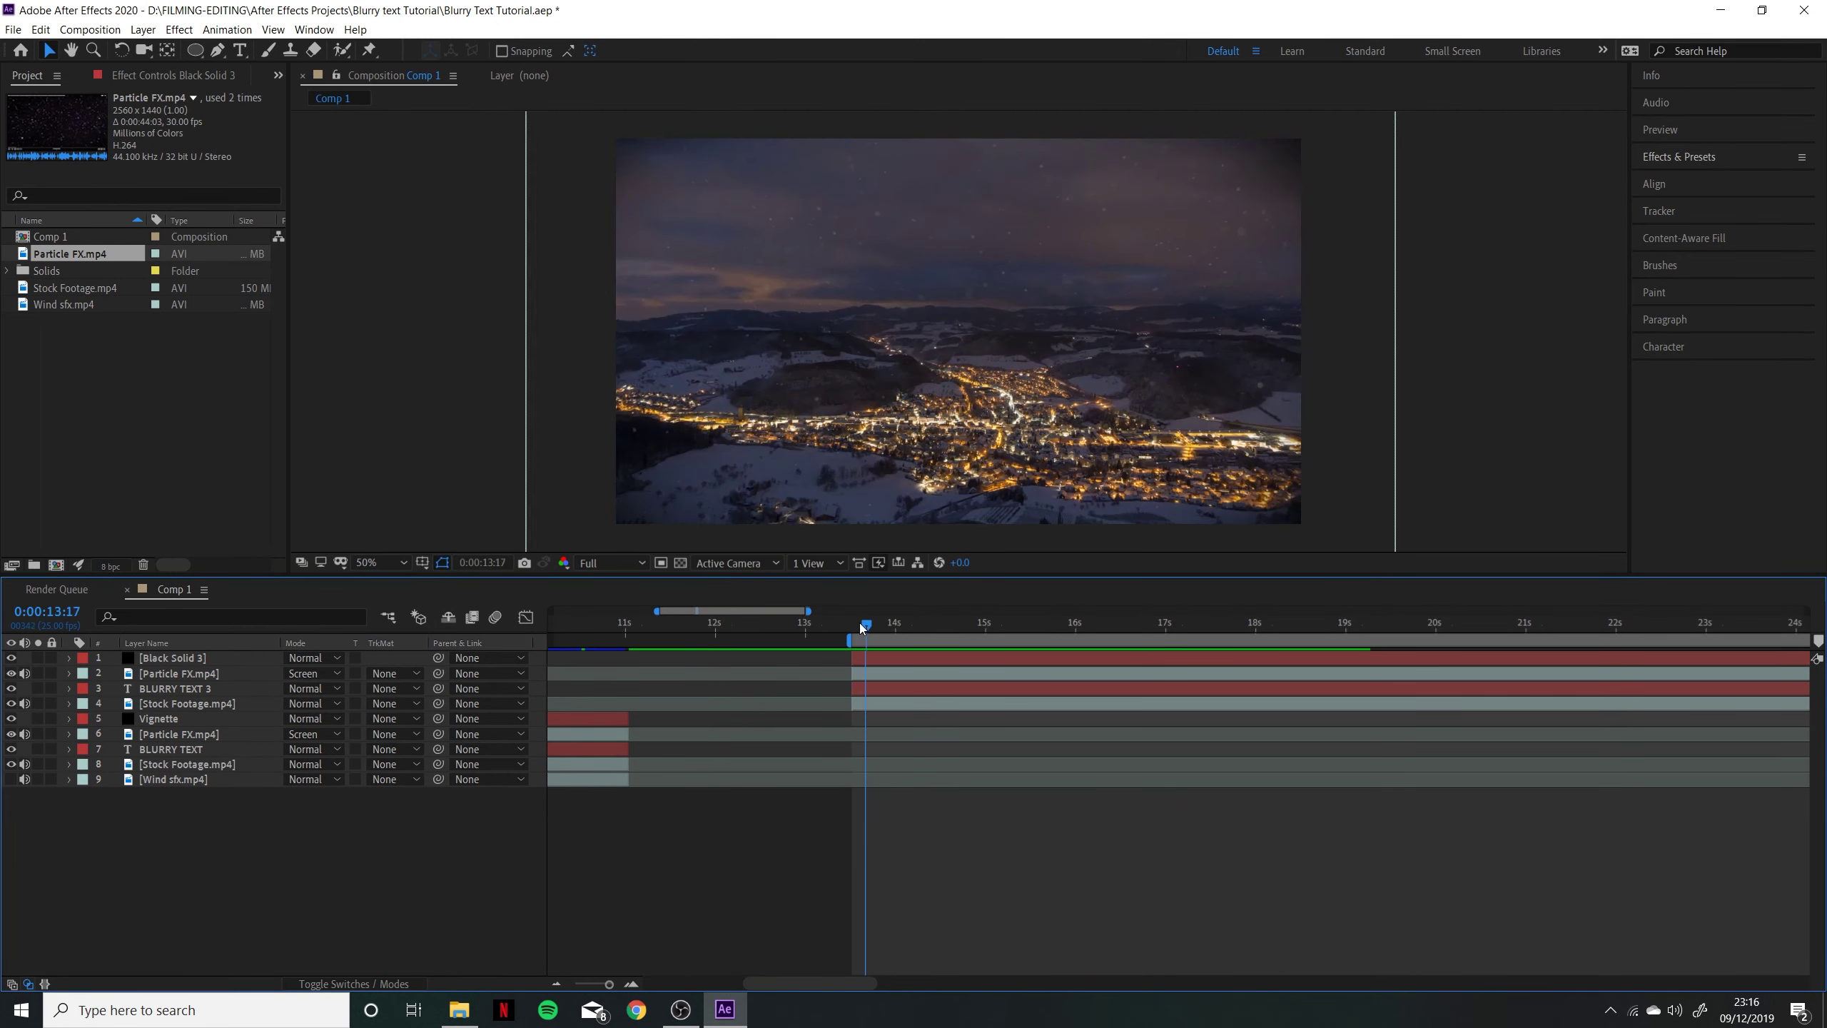
Add Wind sfx.mp4 at 0:00:13:13 below the upper Stock Footage layer and hide its video
click(74, 307)
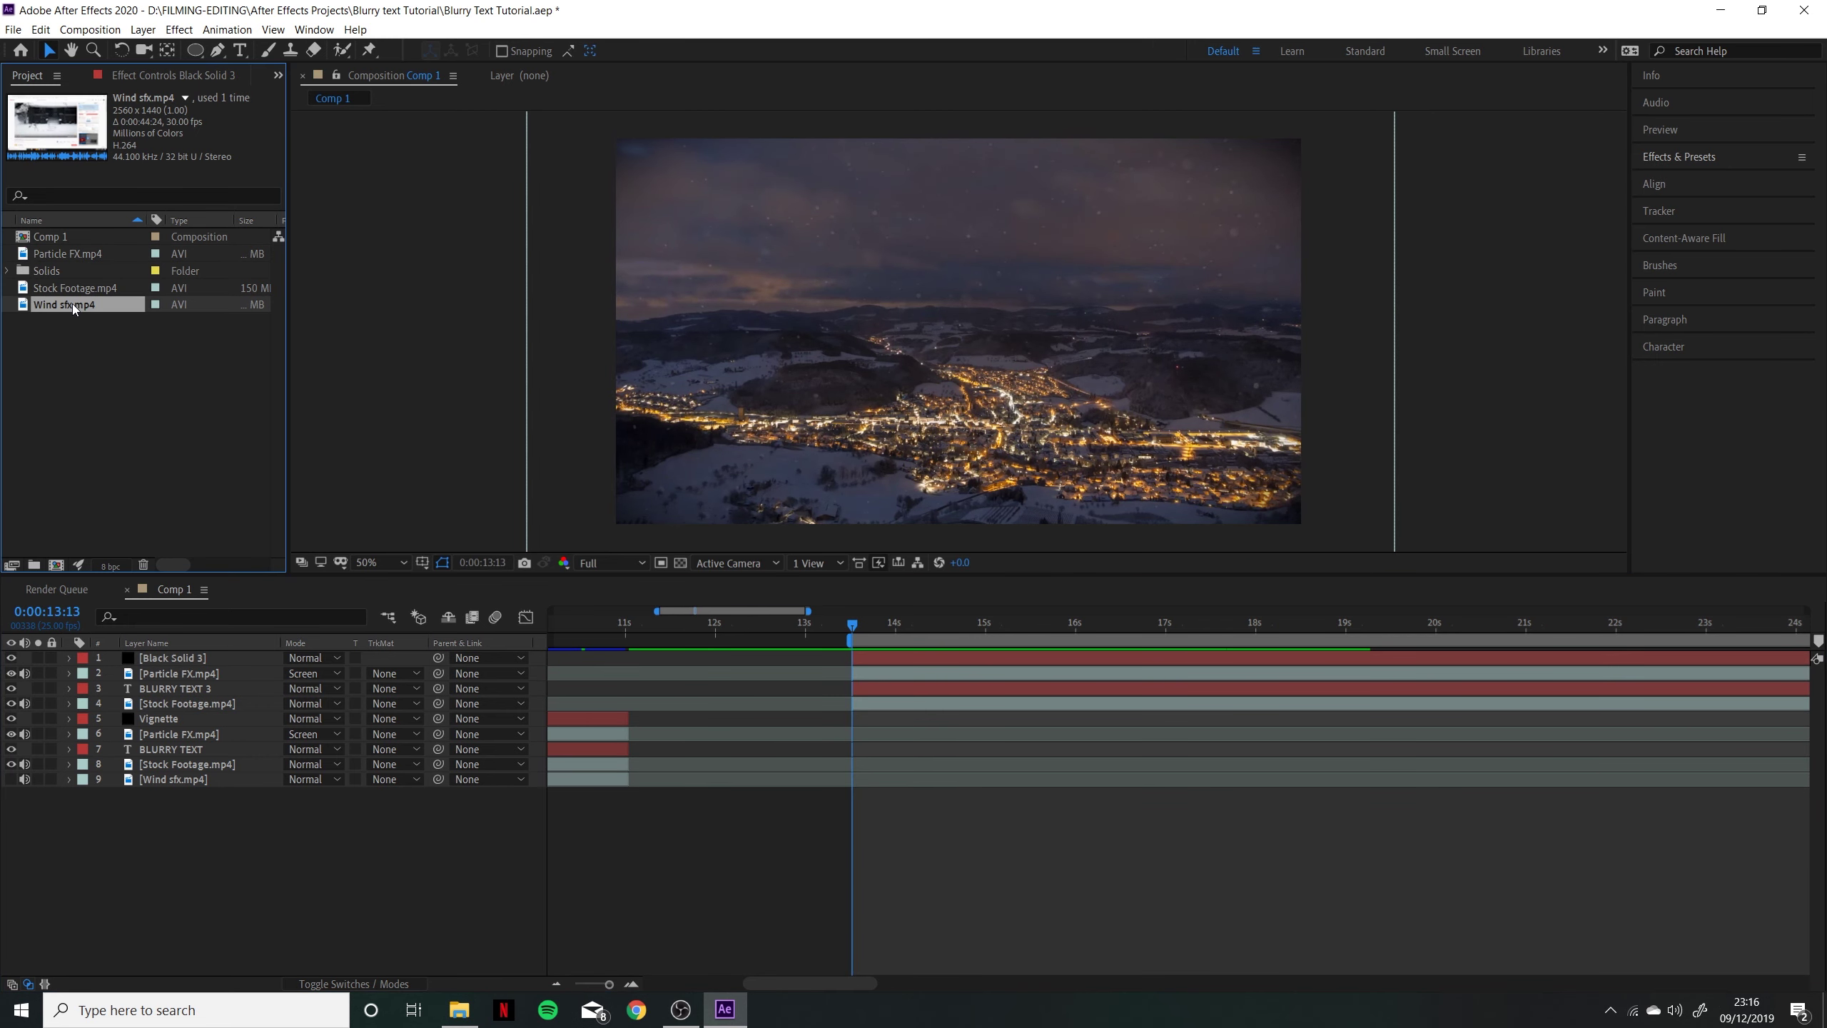
drag(73, 310, 865, 718)
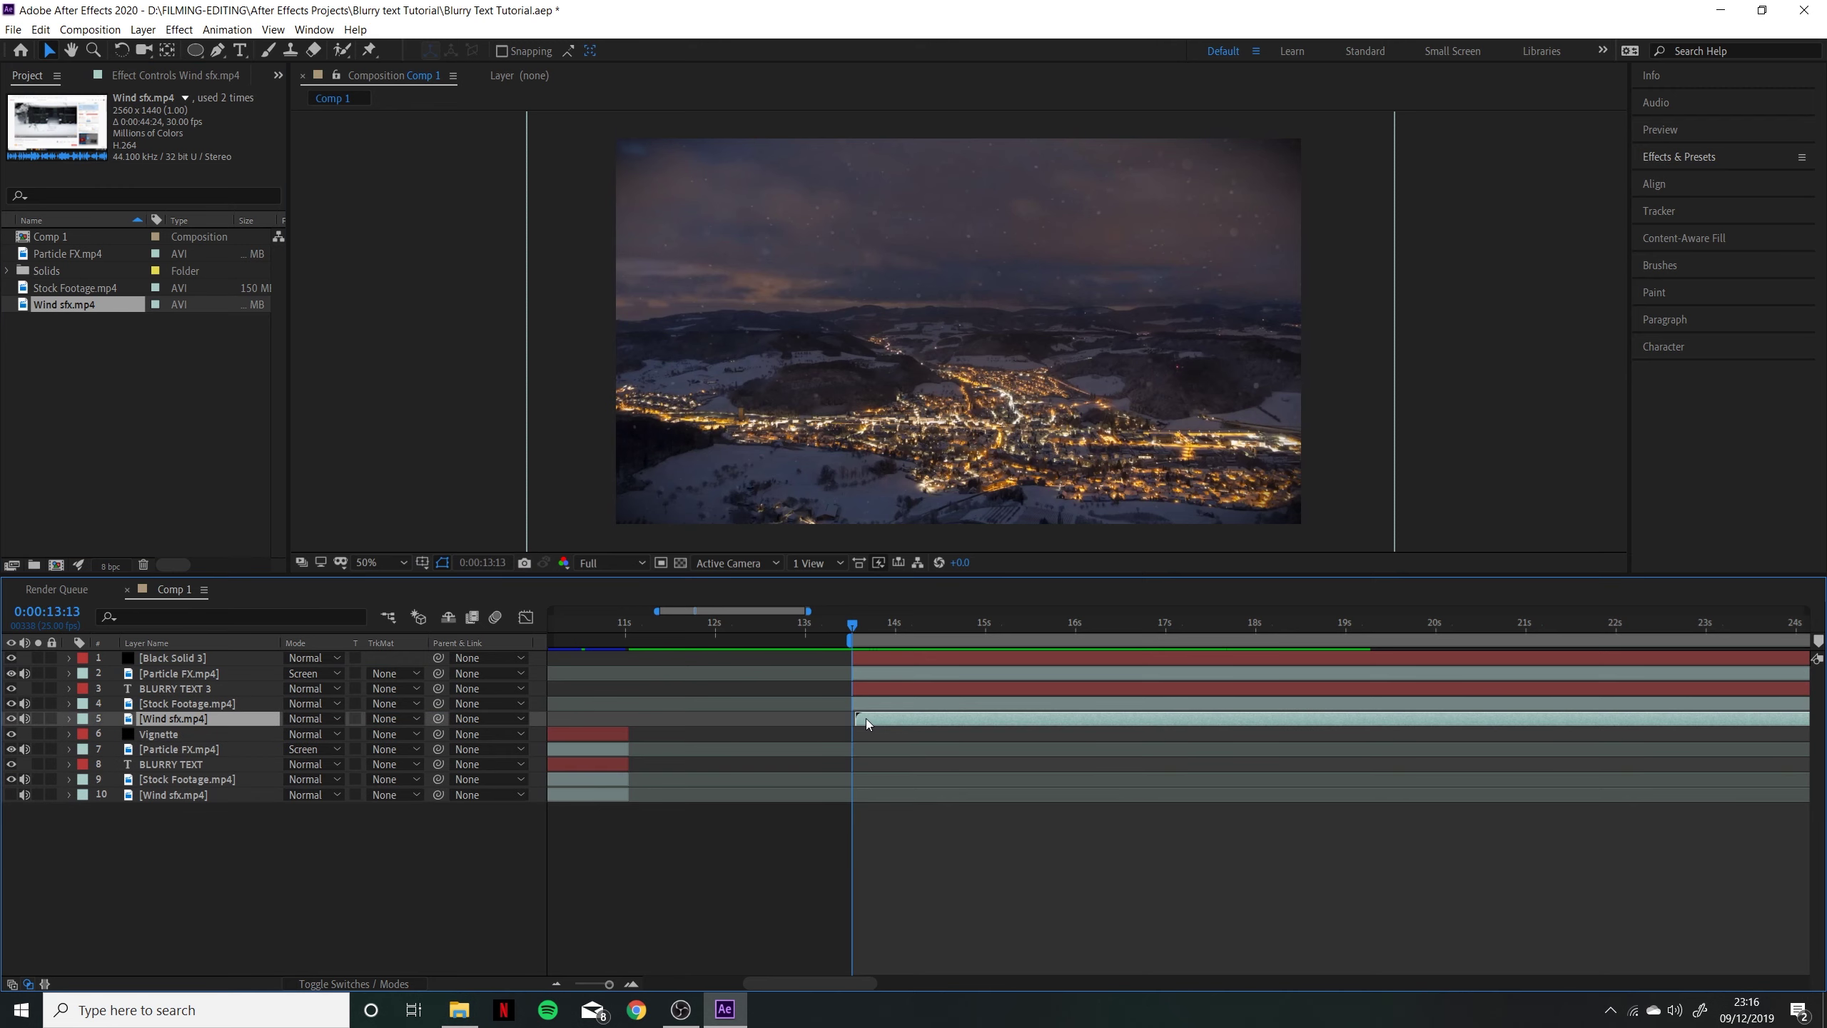
click(11, 719)
Slide the new Wind sfx layer earlier, split it at 0:00:13:13 and delete the part before that frame
drag(918, 719, 865, 725)
drag(737, 722, 689, 723)
drag(1069, 720, 823, 717)
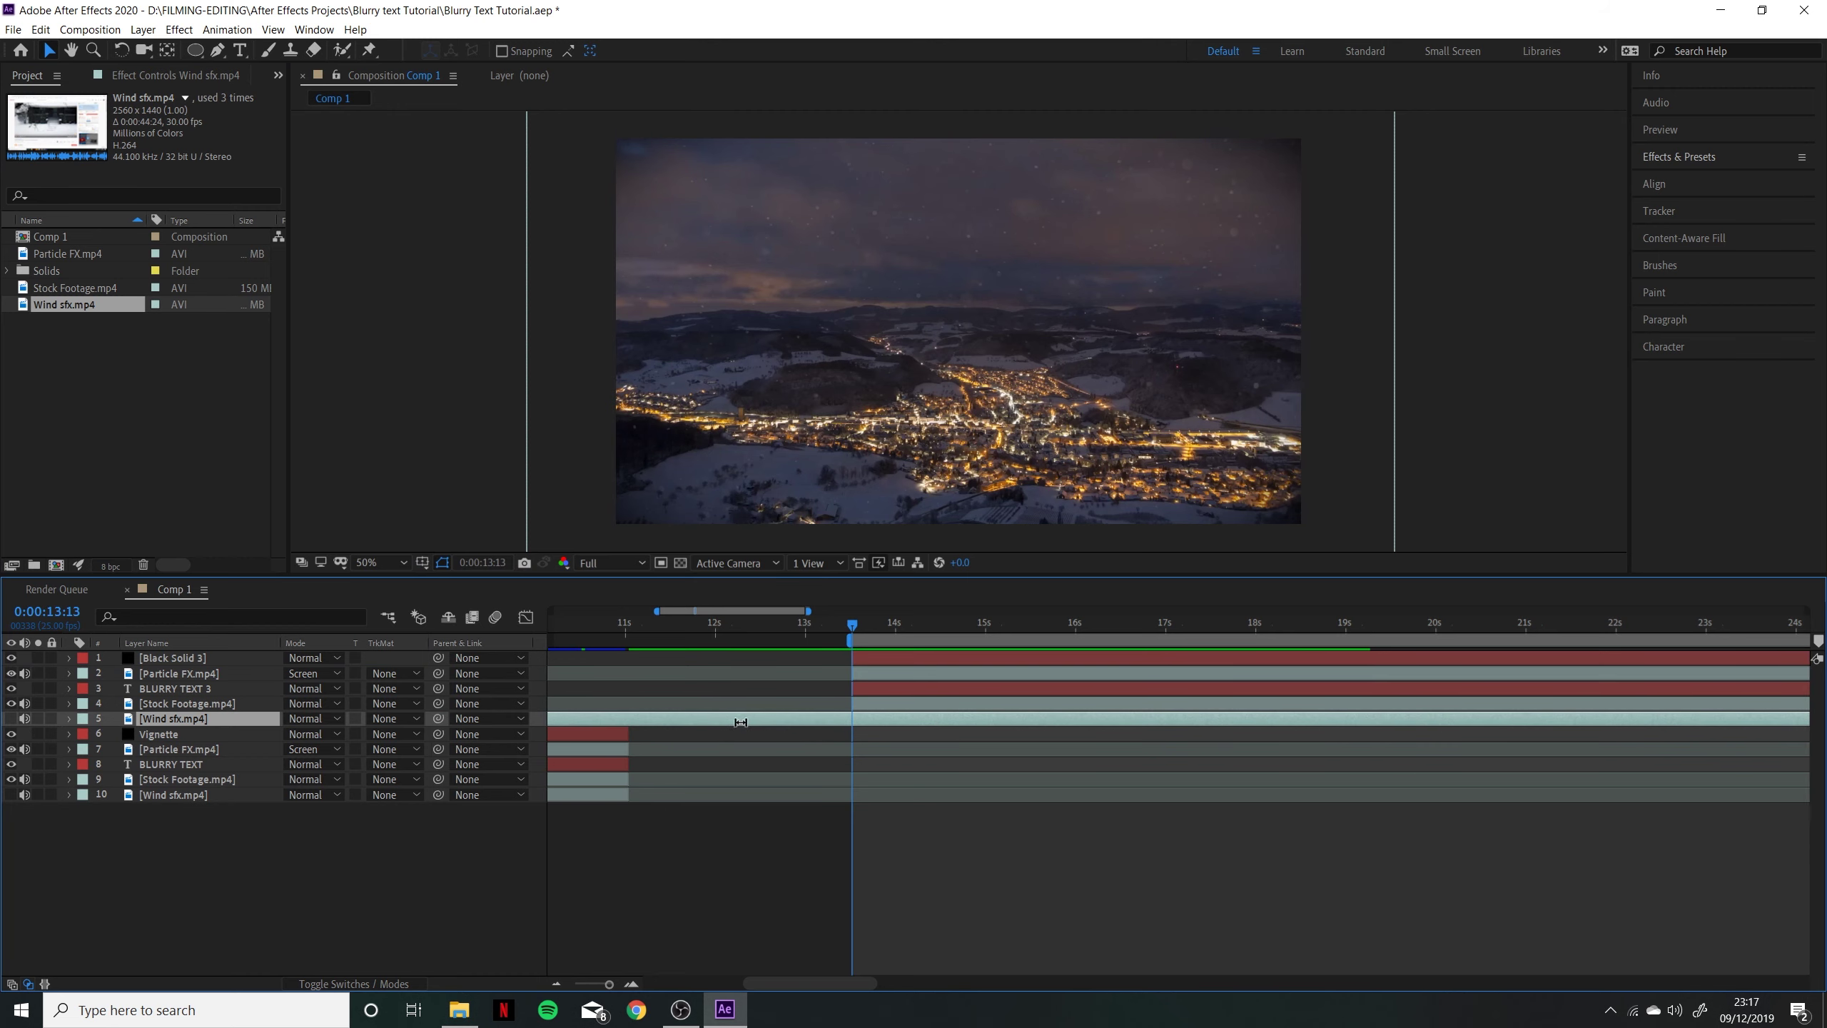
key(ctrl+shift+d)
key(Delete)
click(901, 719)
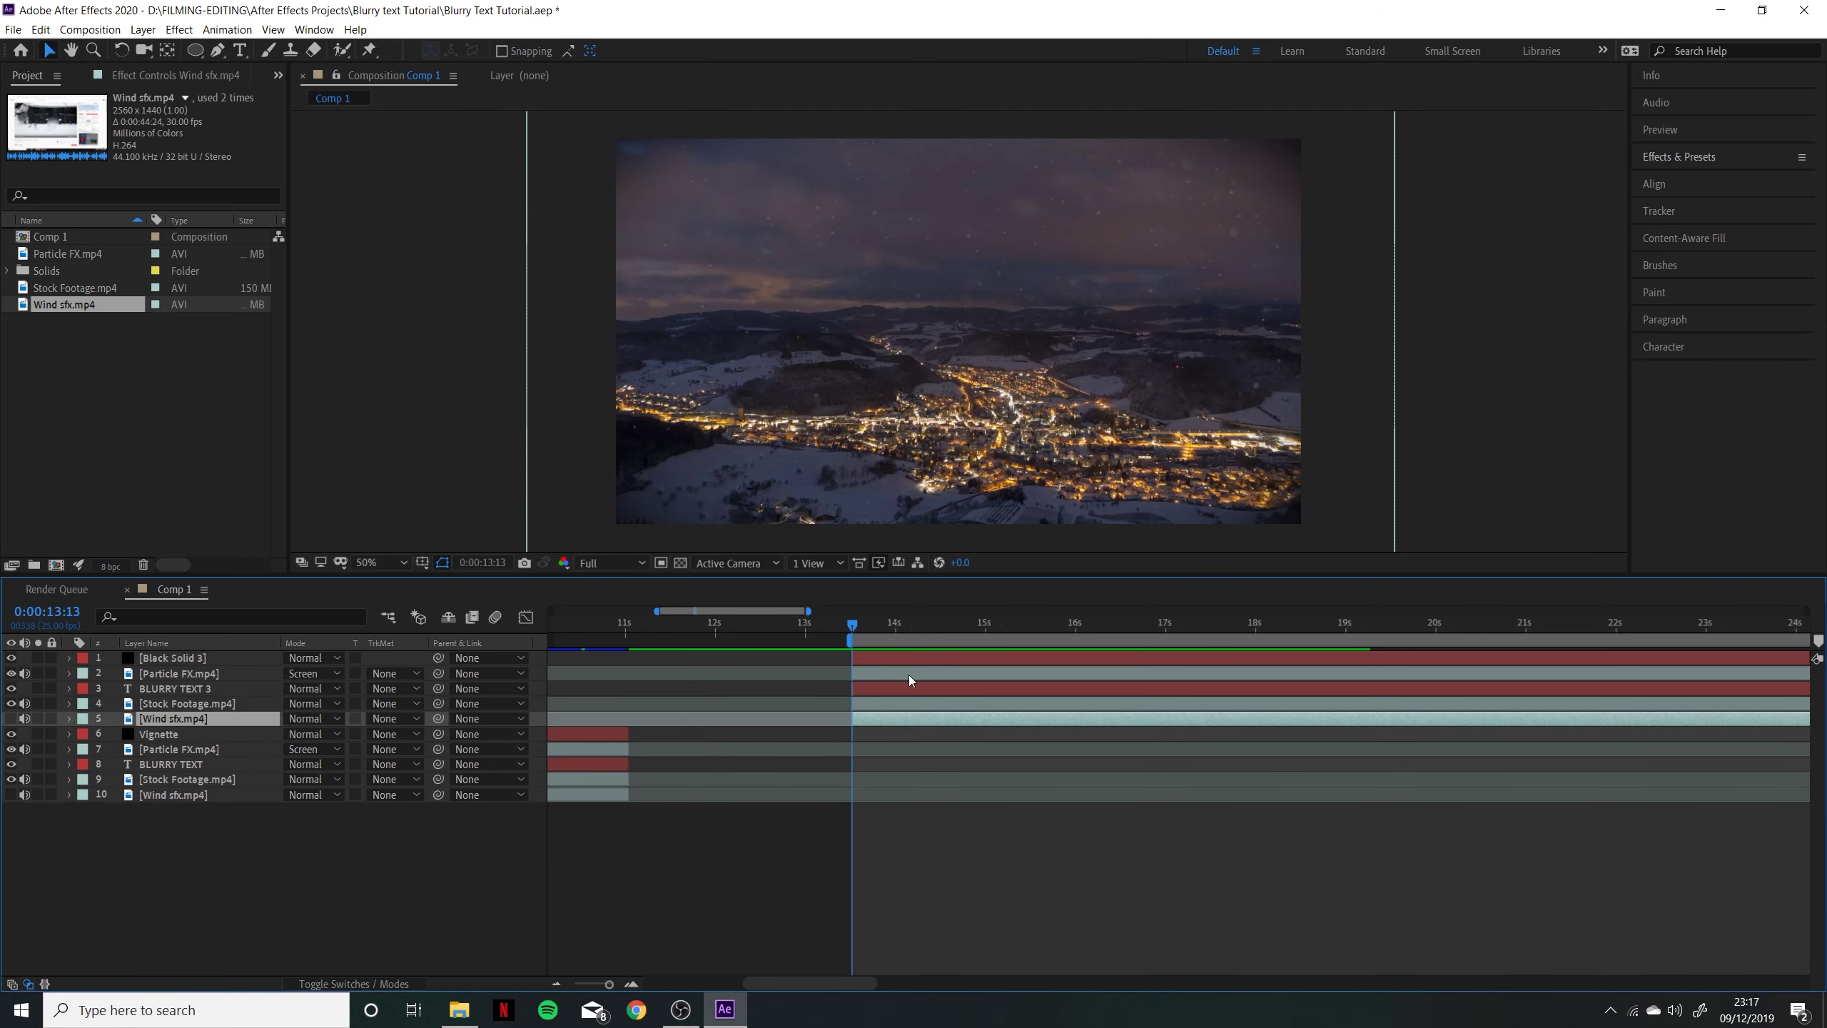
Play back the second title section from 0:00:13:13 to check the wind sound with the blurring text
key(space)
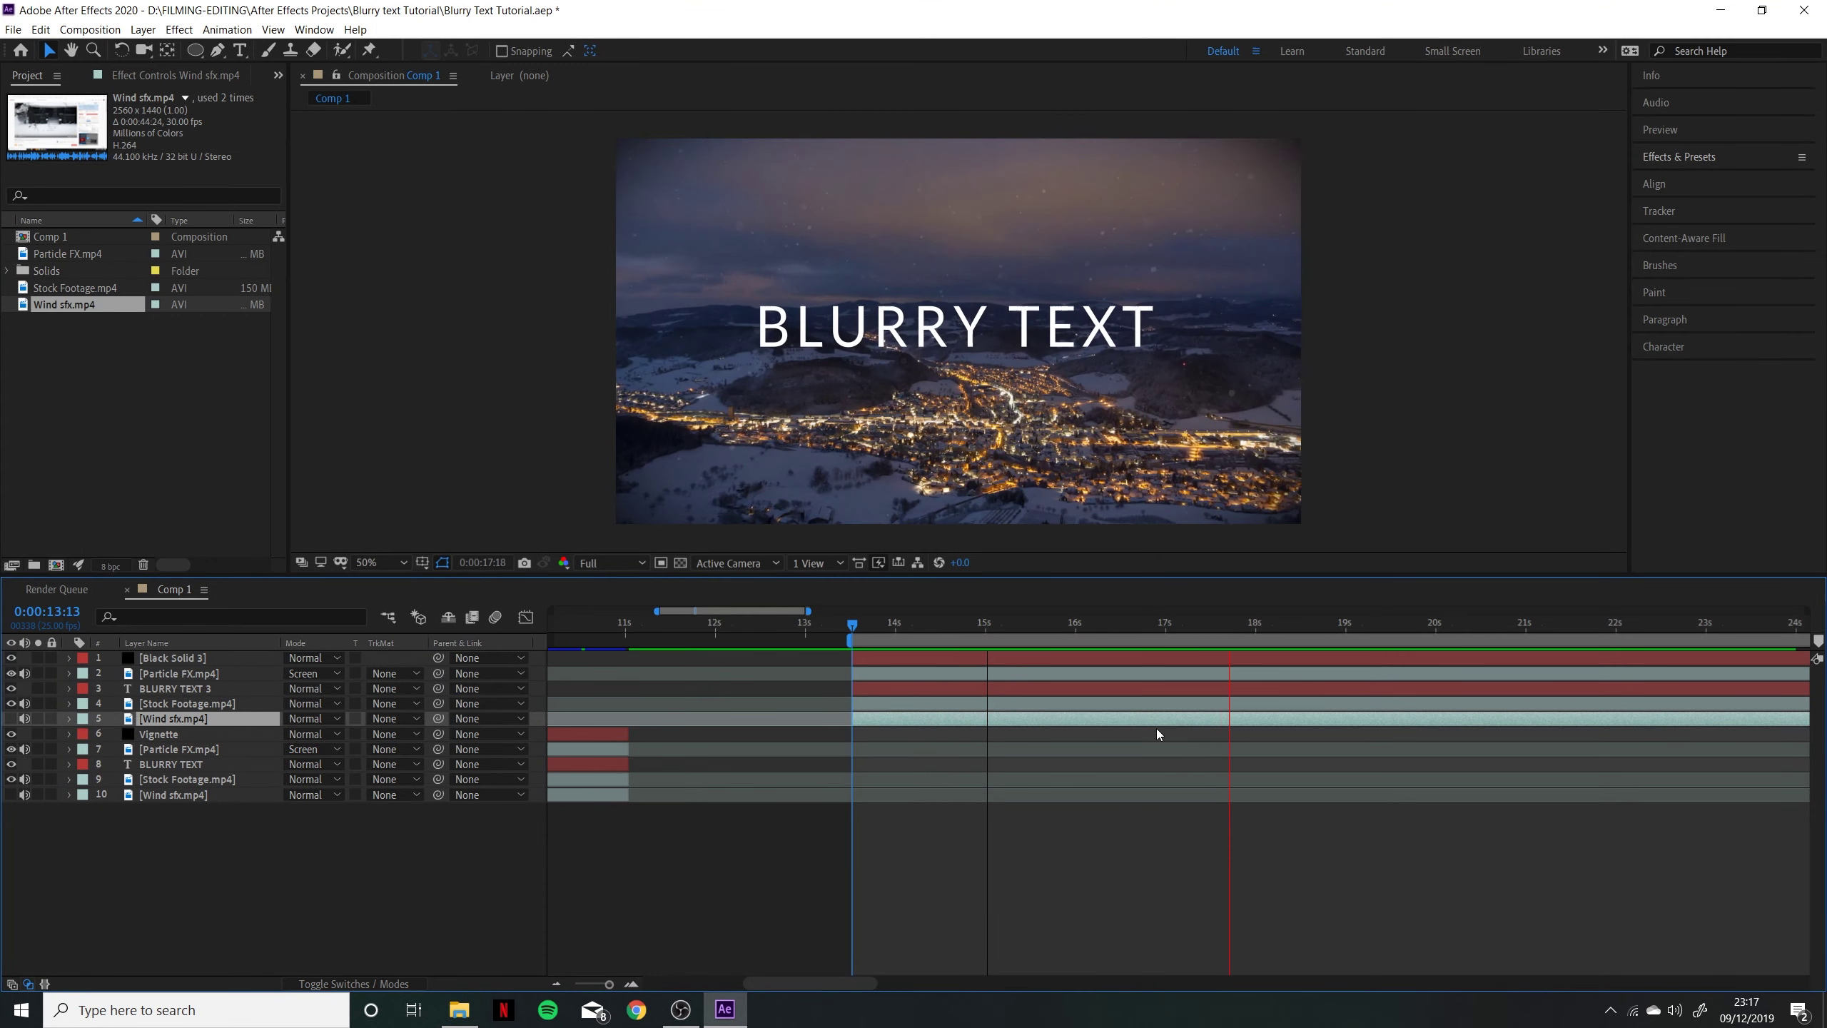
key(space)
drag(851, 716, 926, 720)
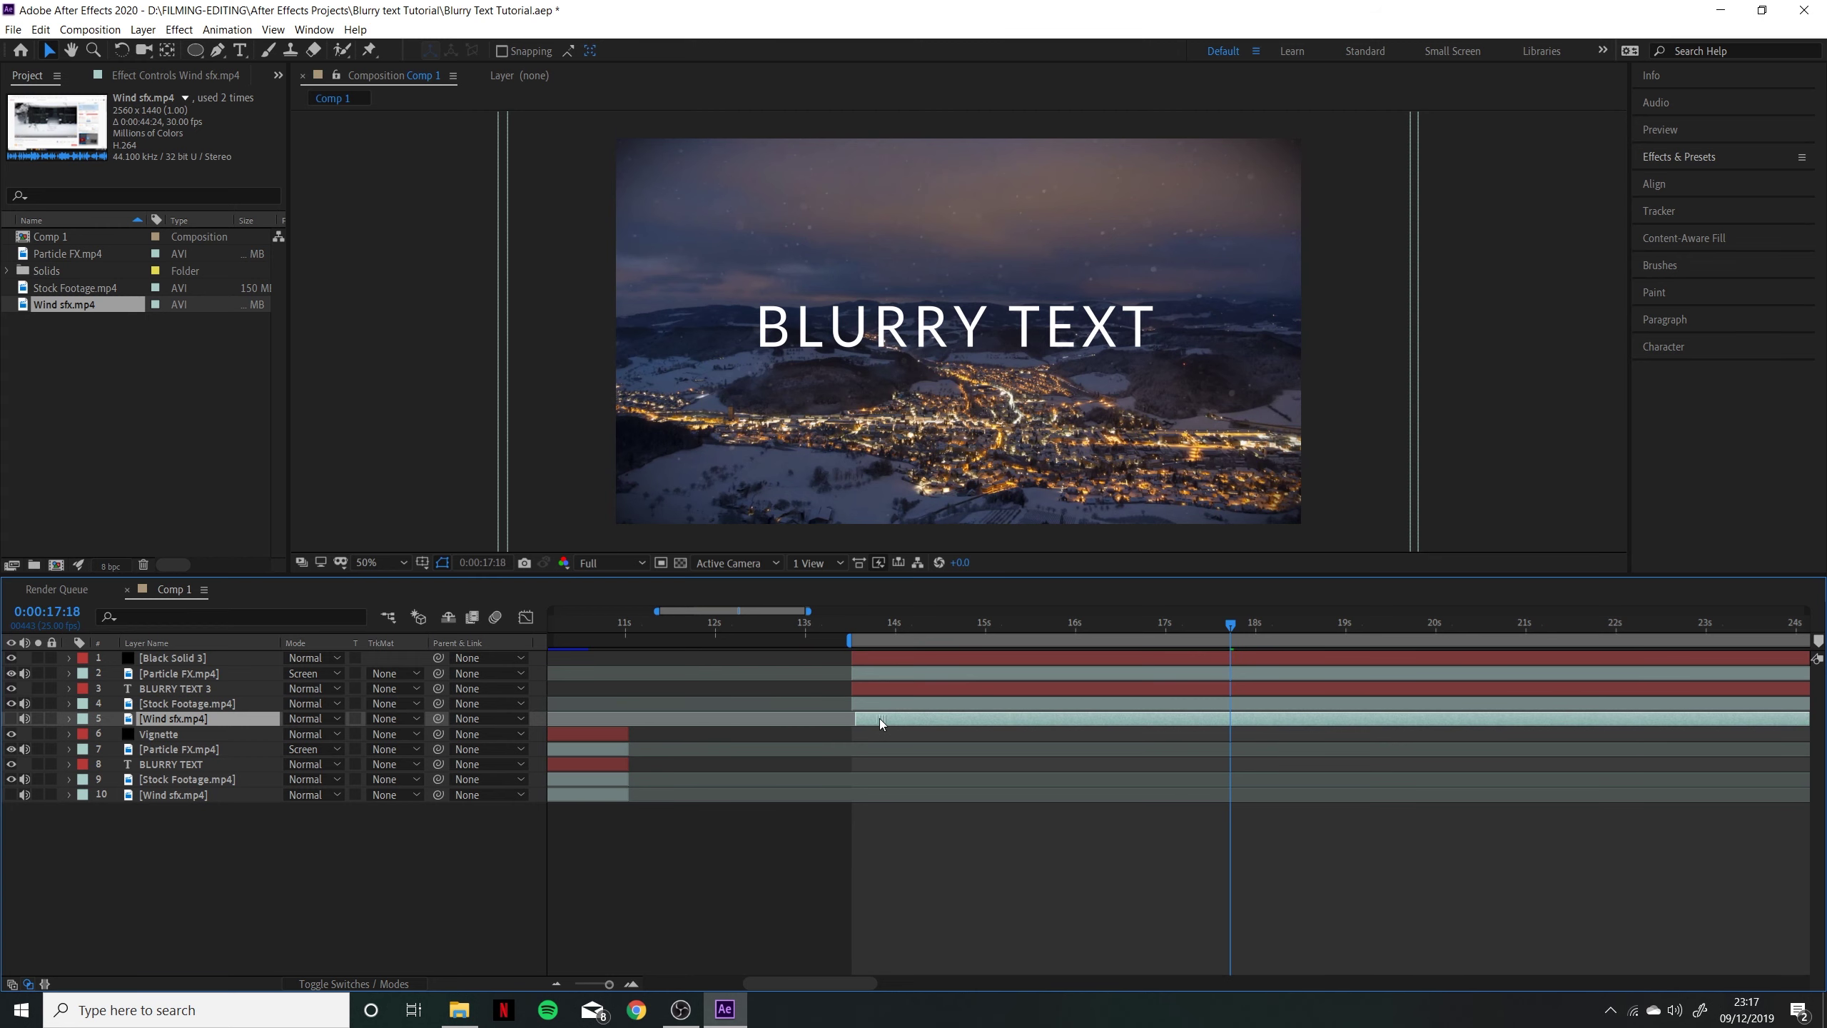
click(855, 623)
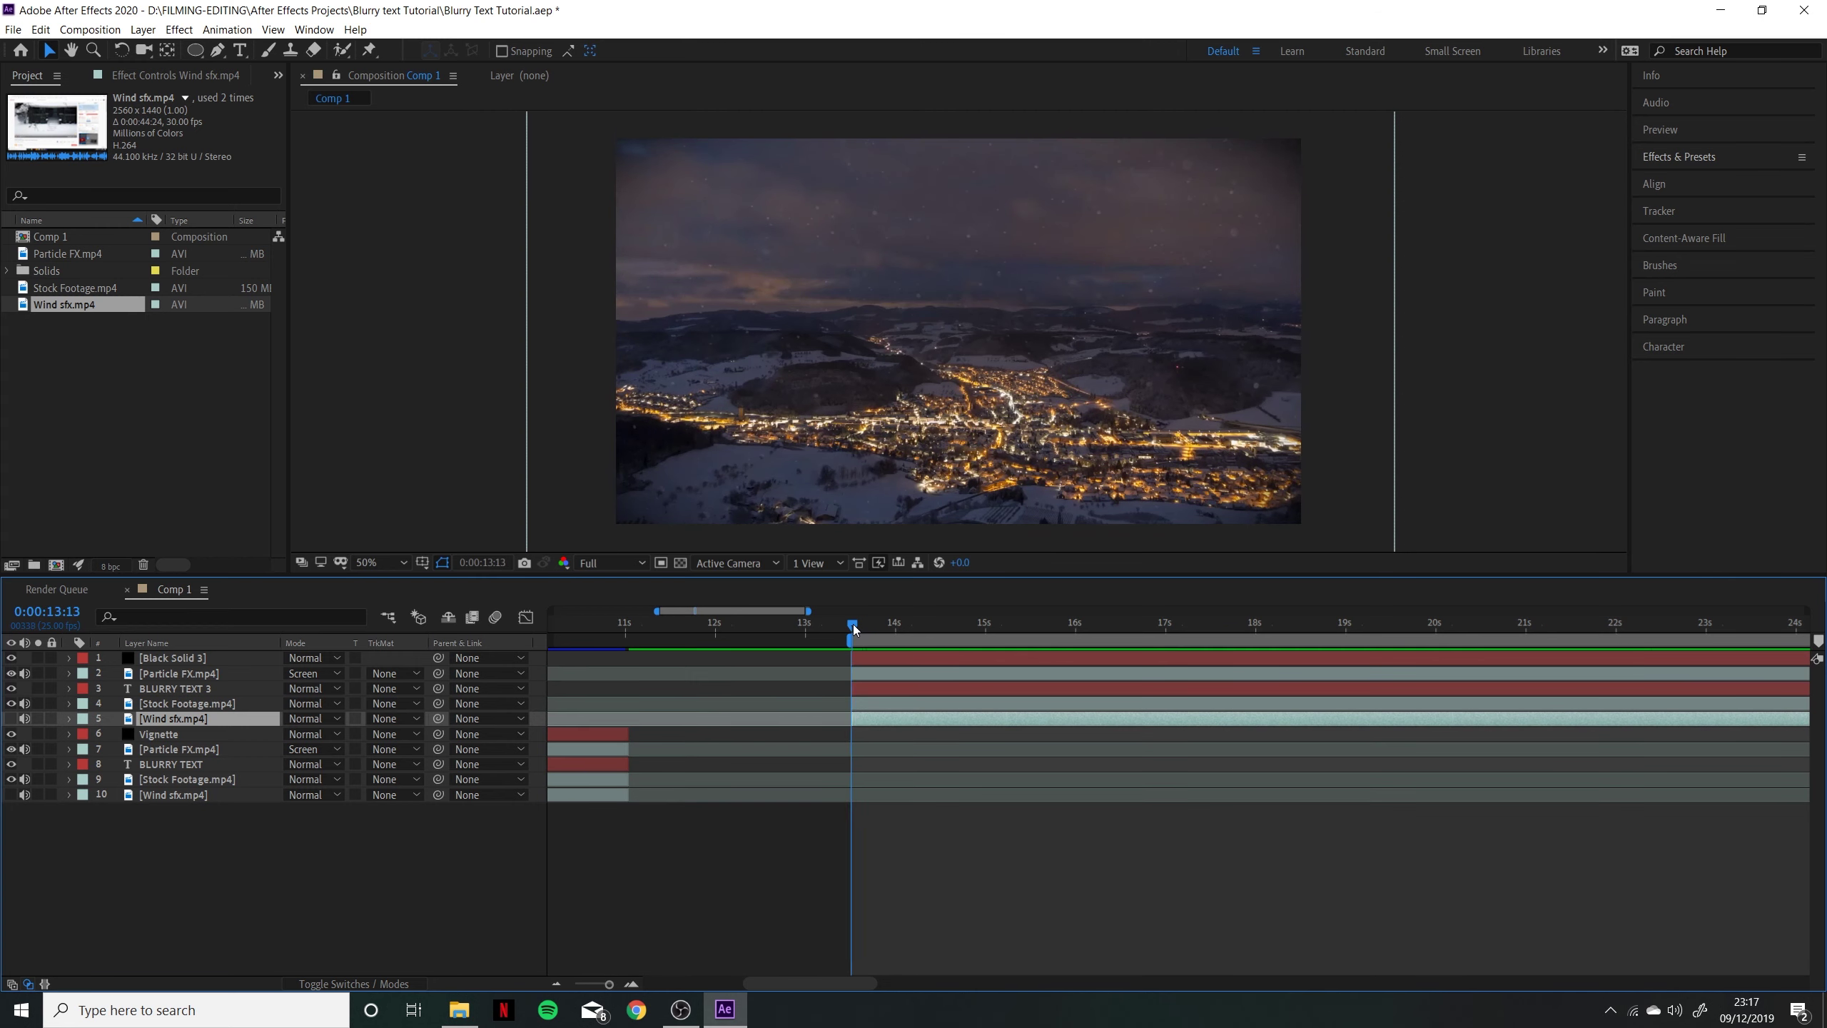
key(space)
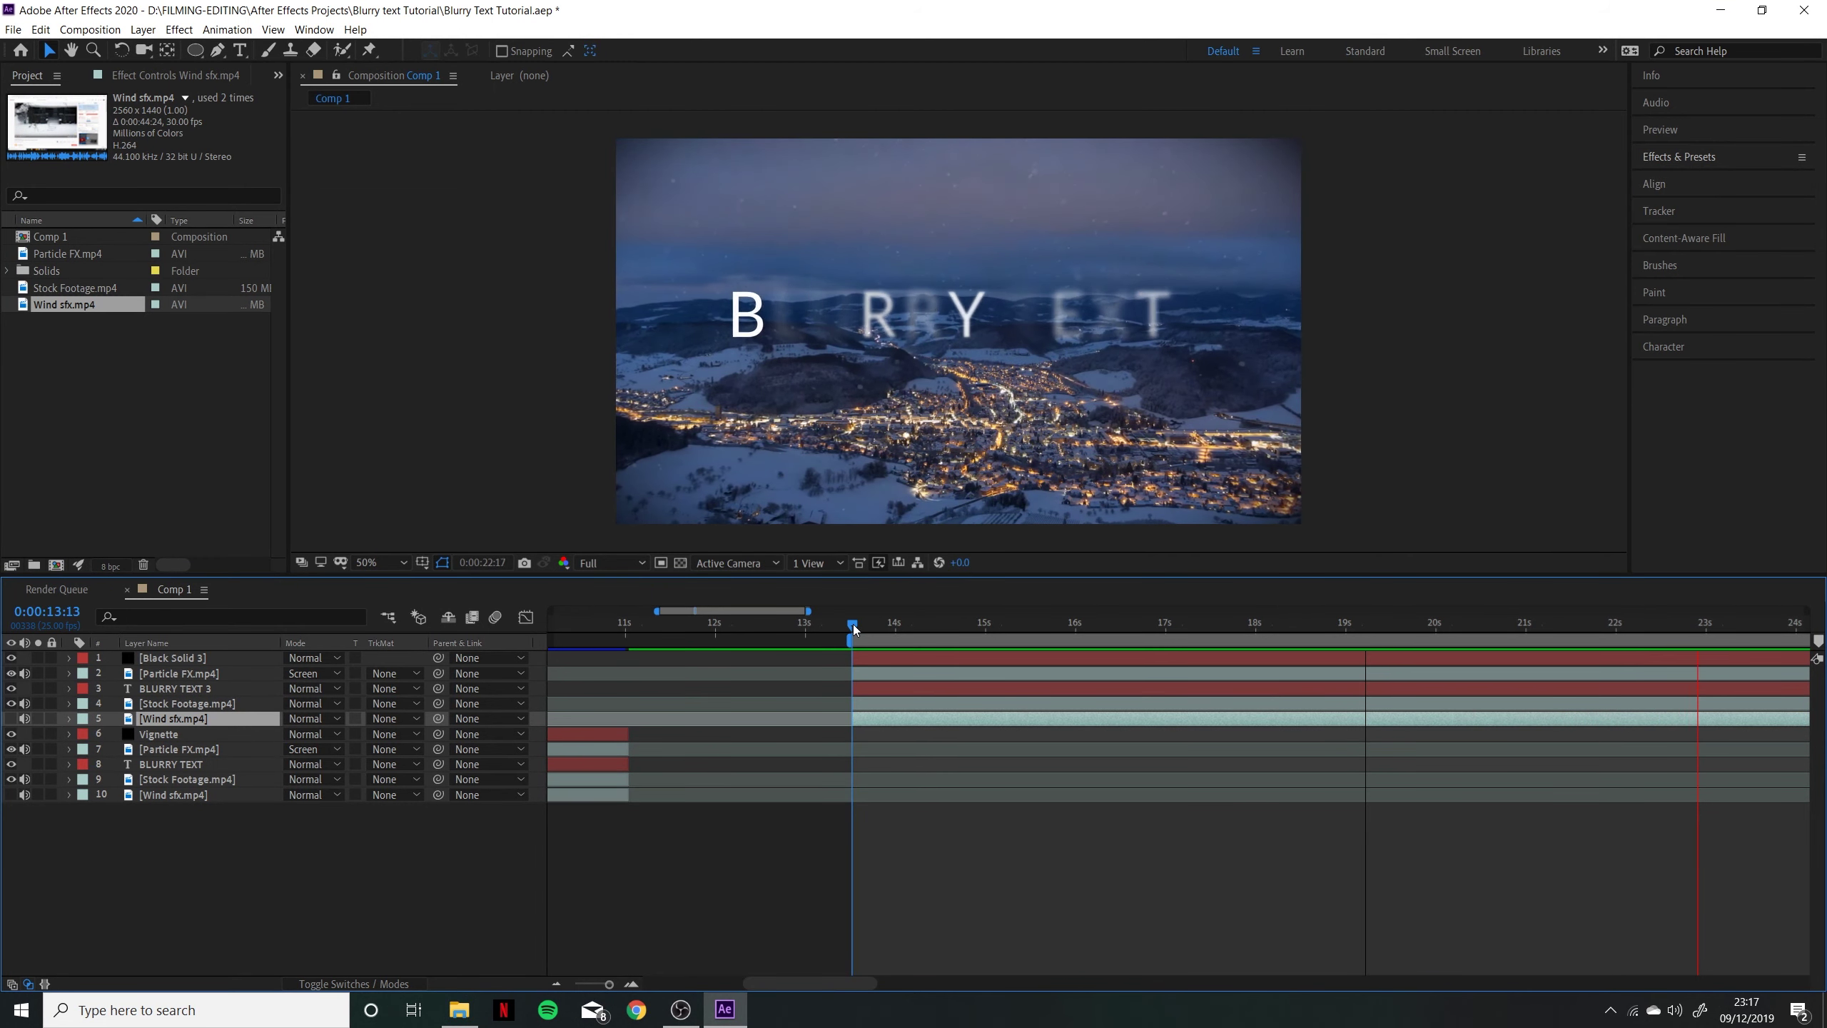
key(space)
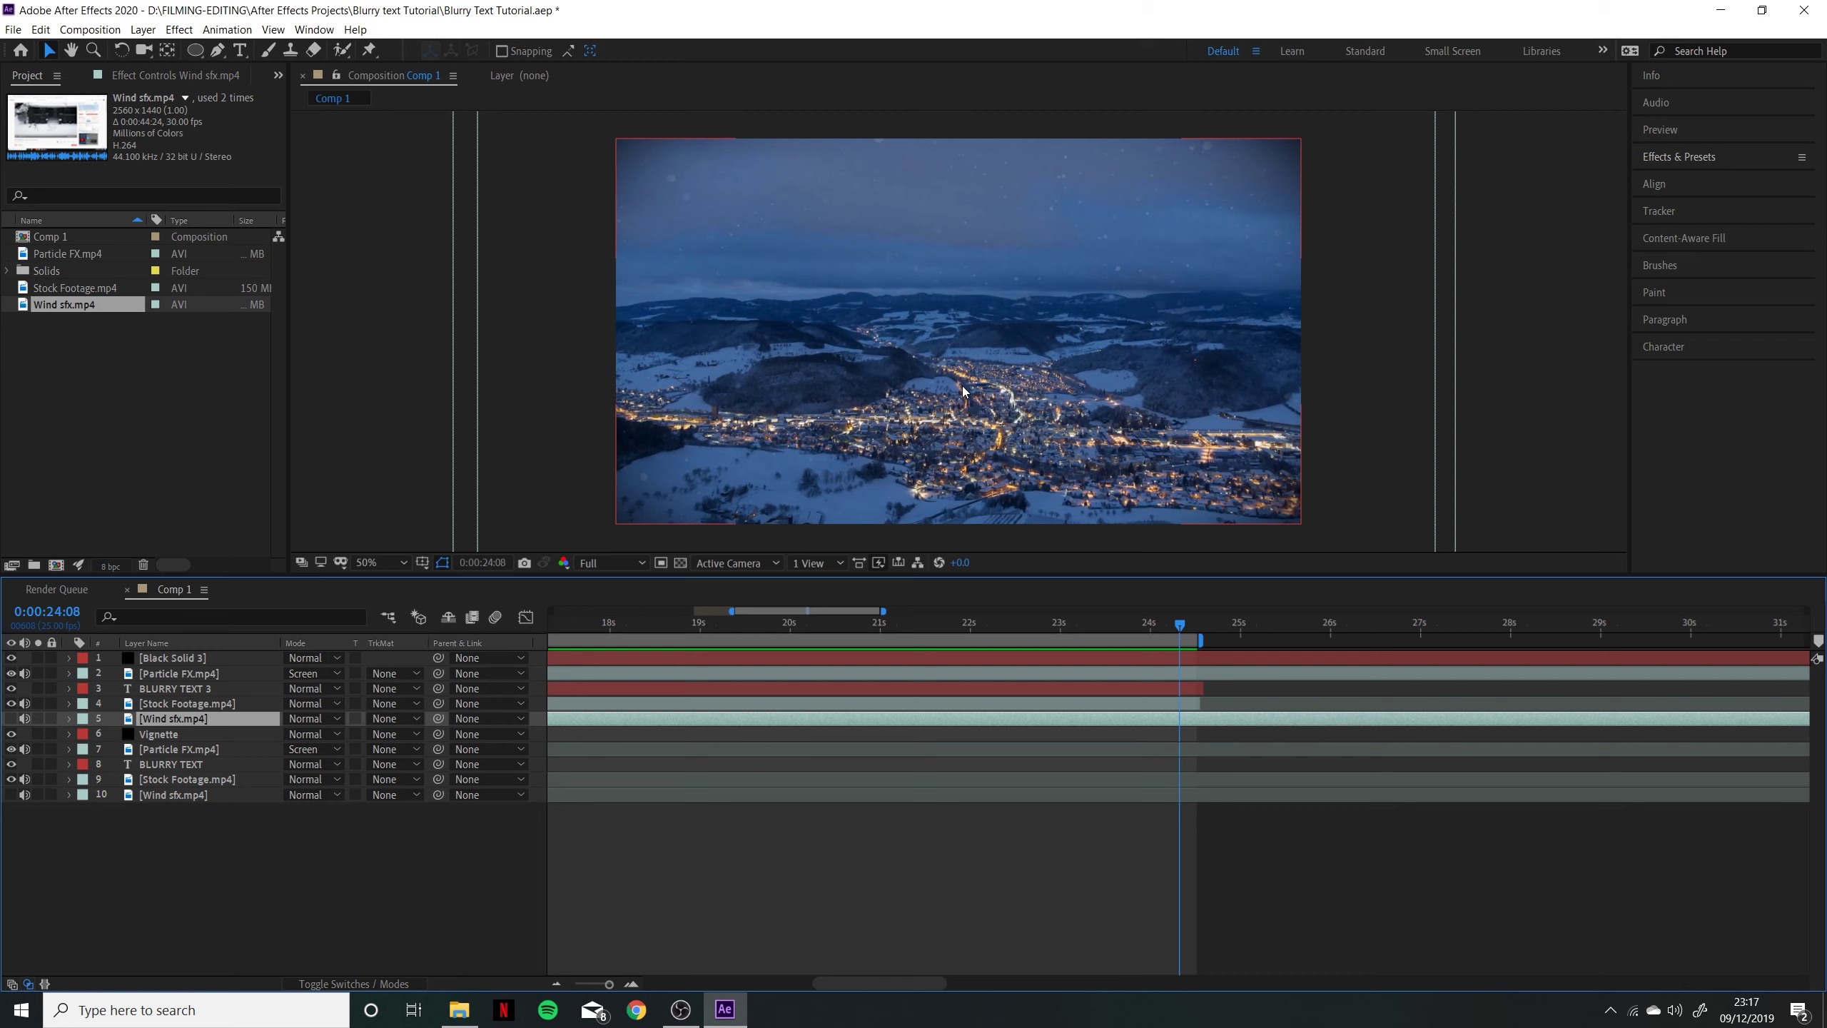
Show the whole second title section in the timeline and scrub through it, ending at 0:00:14:00
drag(886, 611, 932, 612)
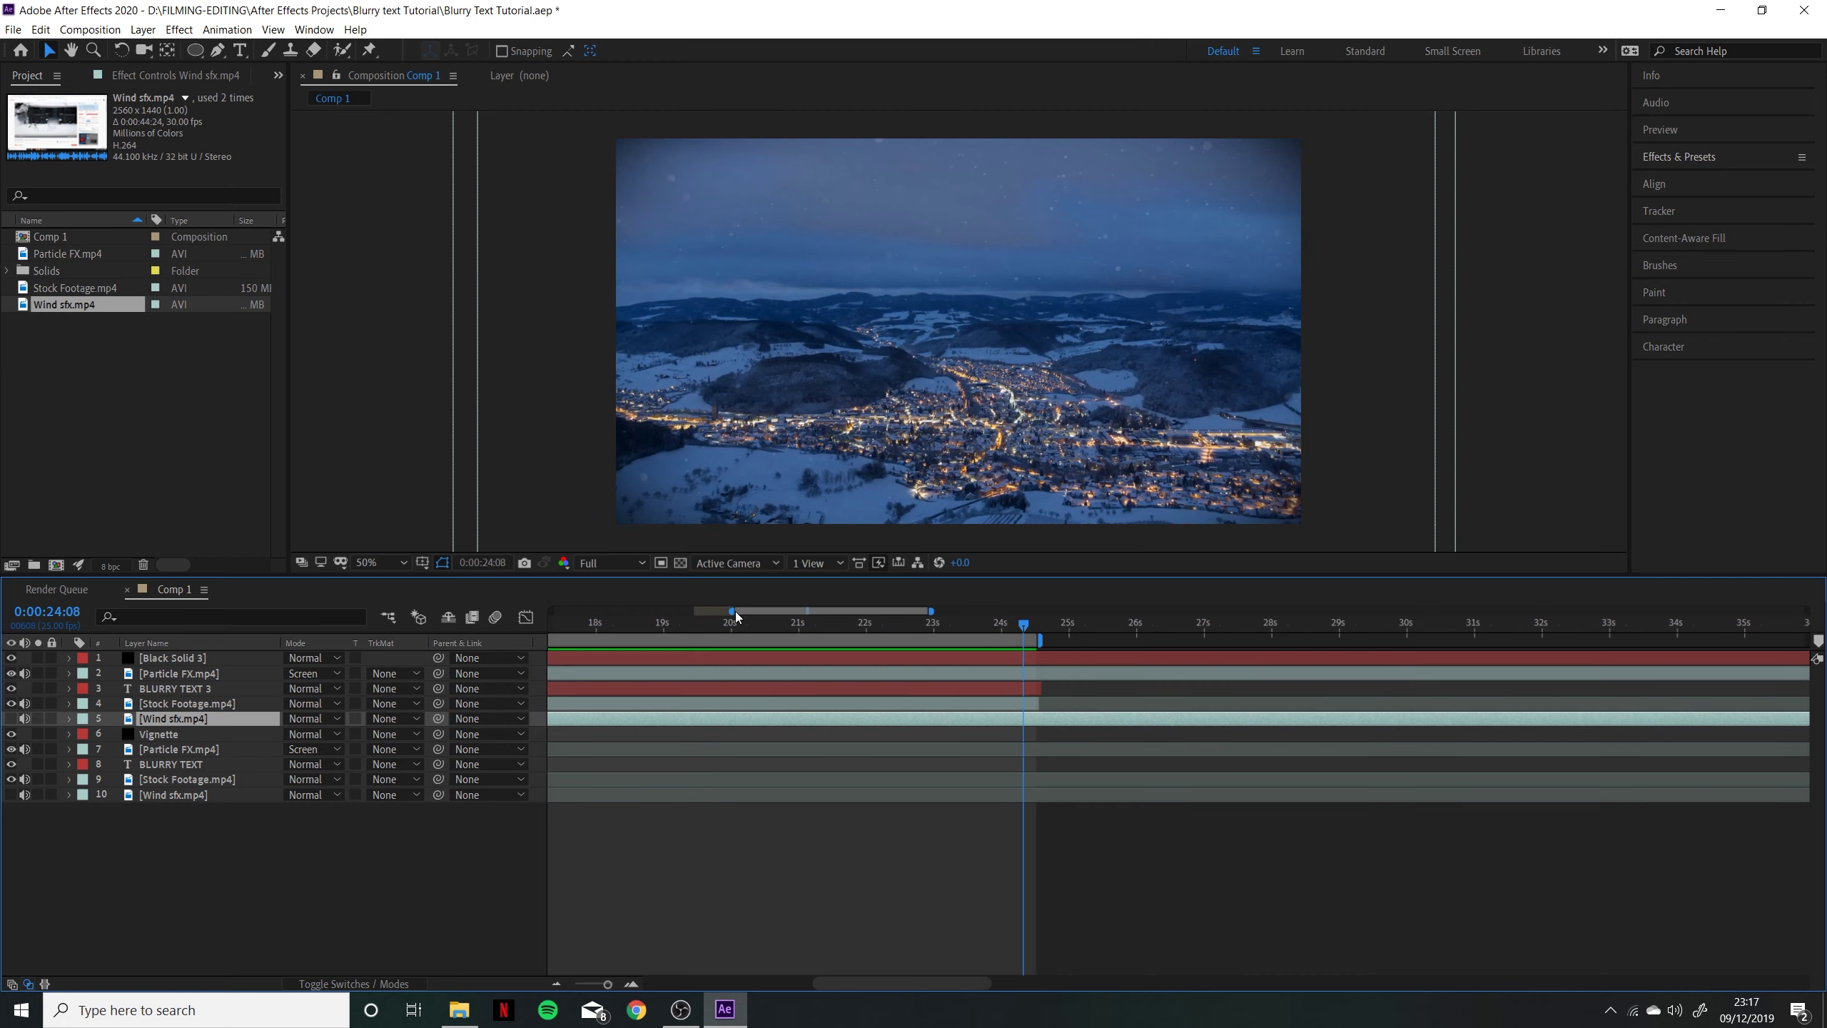
drag(735, 615, 656, 610)
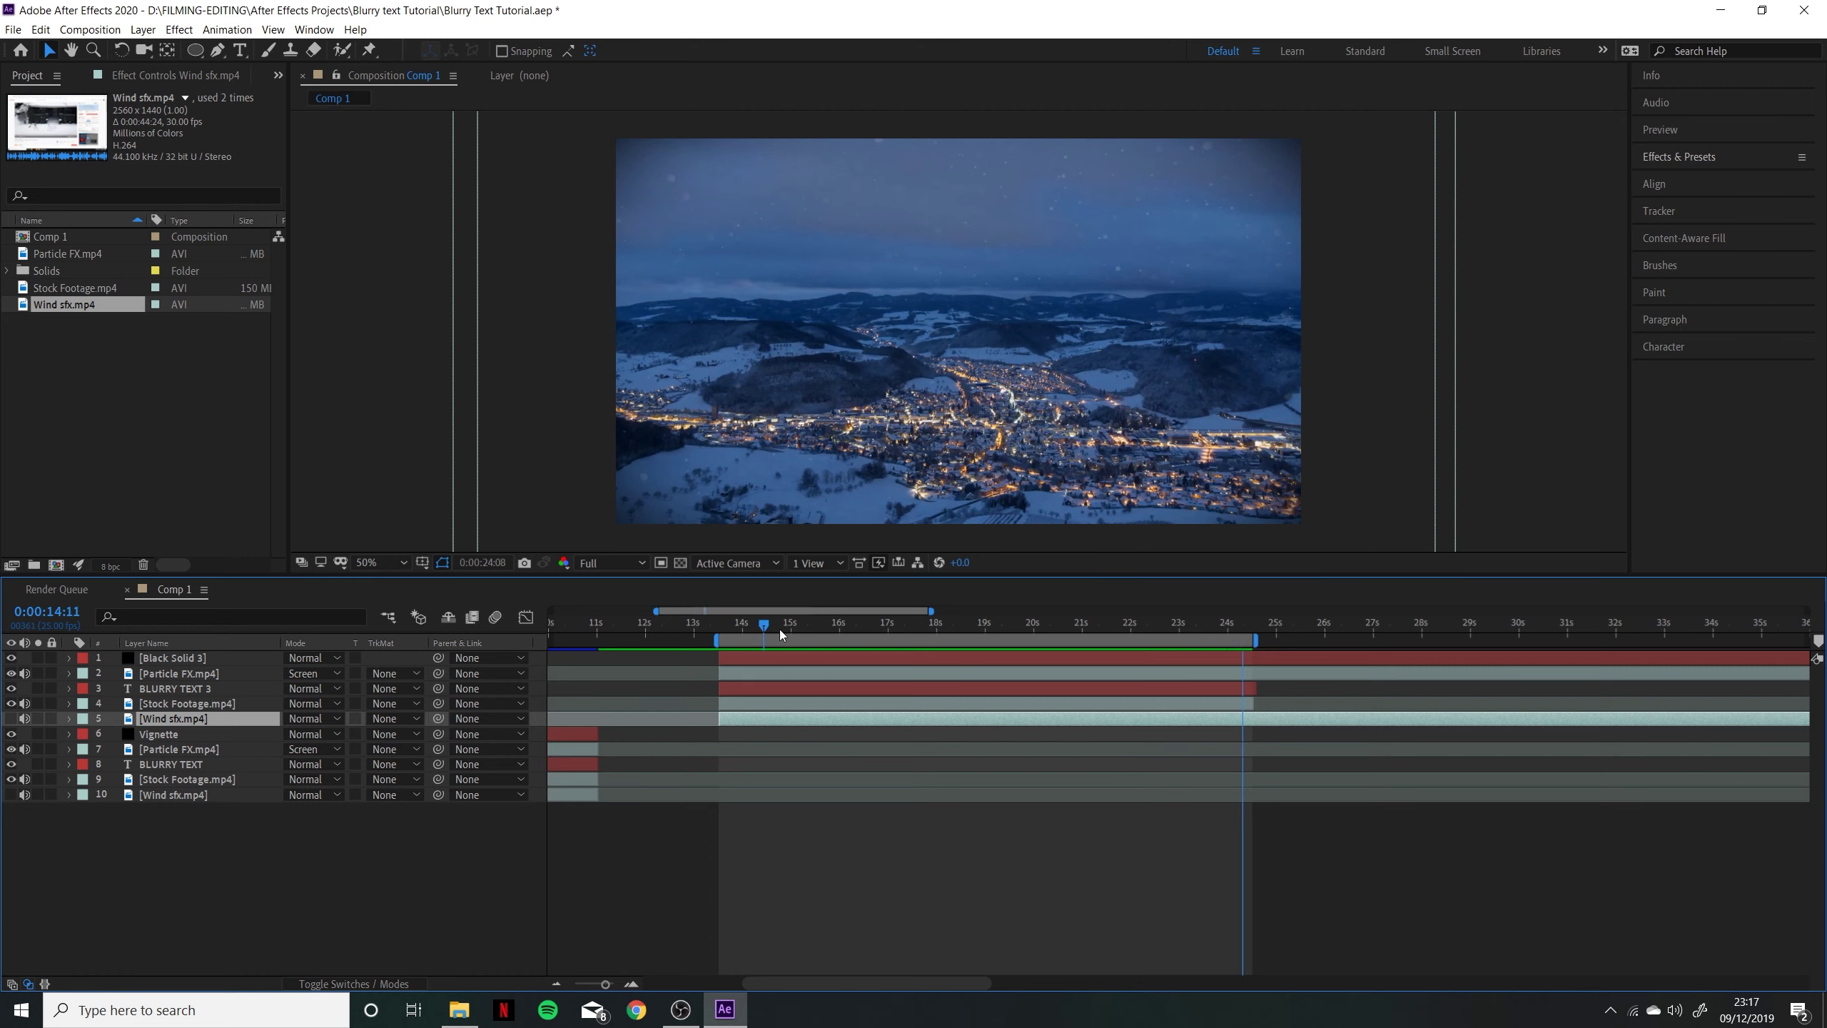
drag(779, 628, 980, 628)
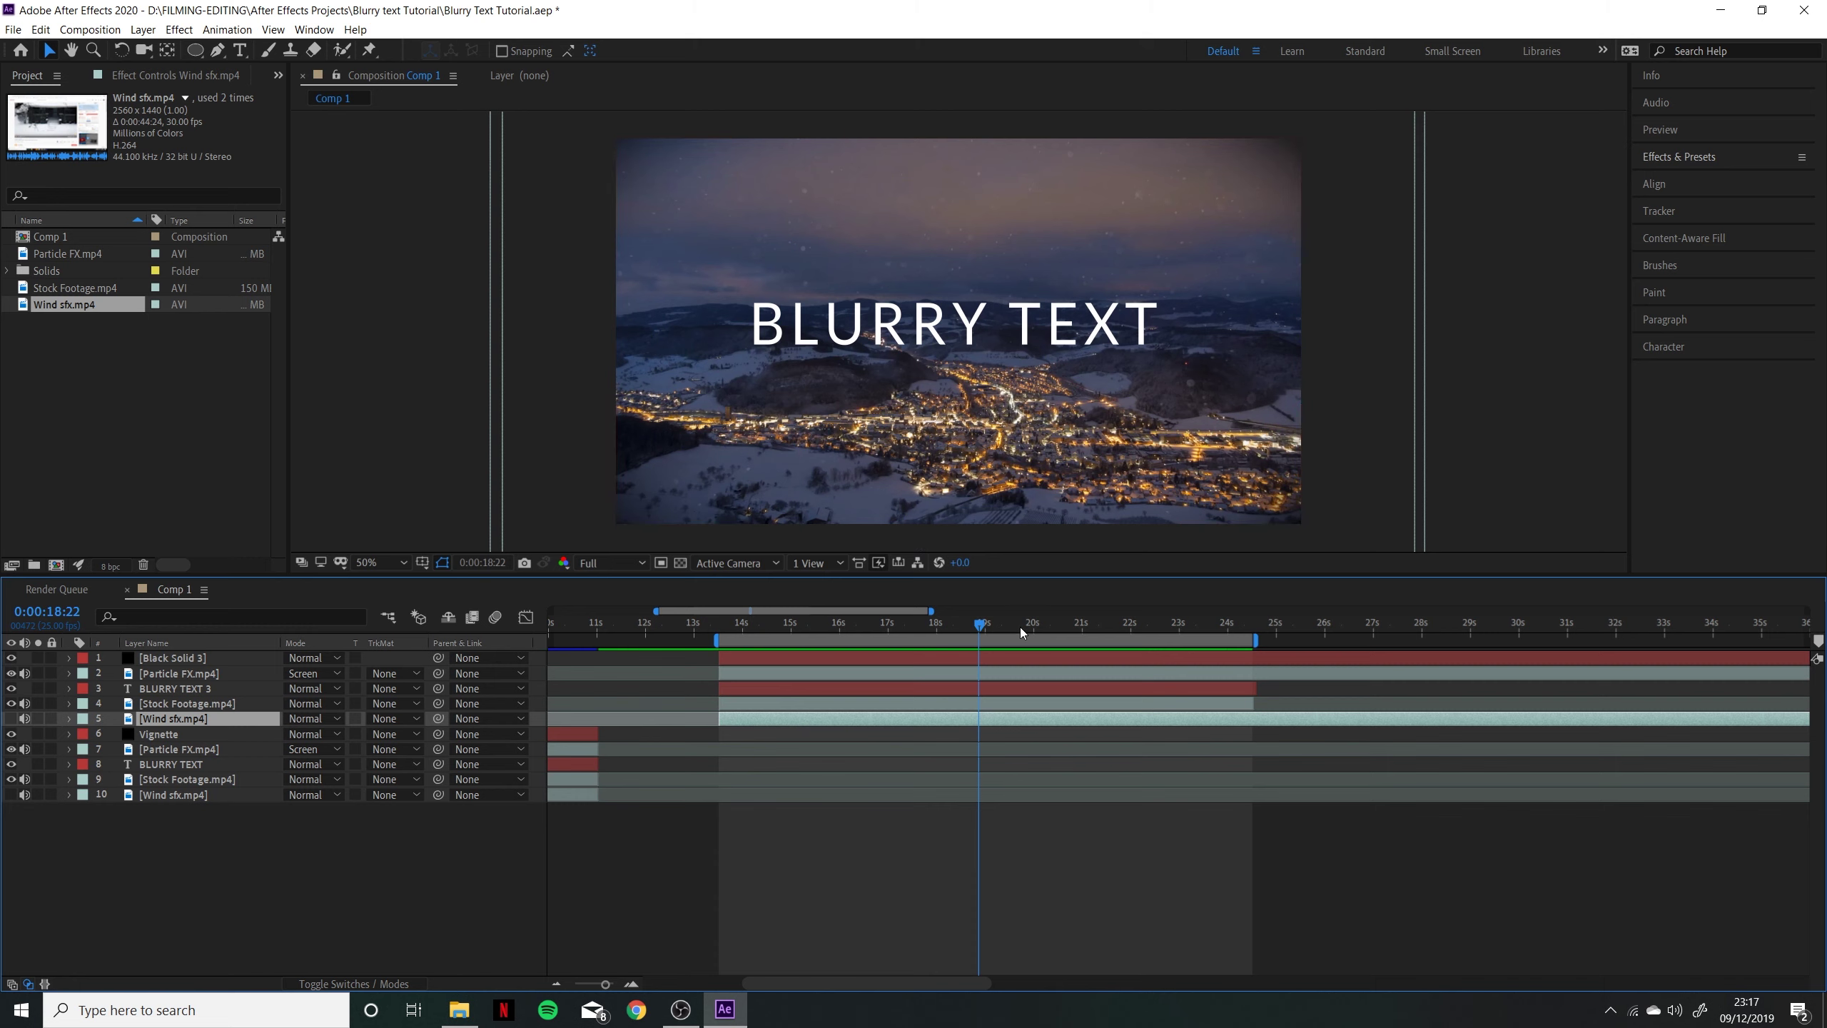
drag(1036, 626, 767, 631)
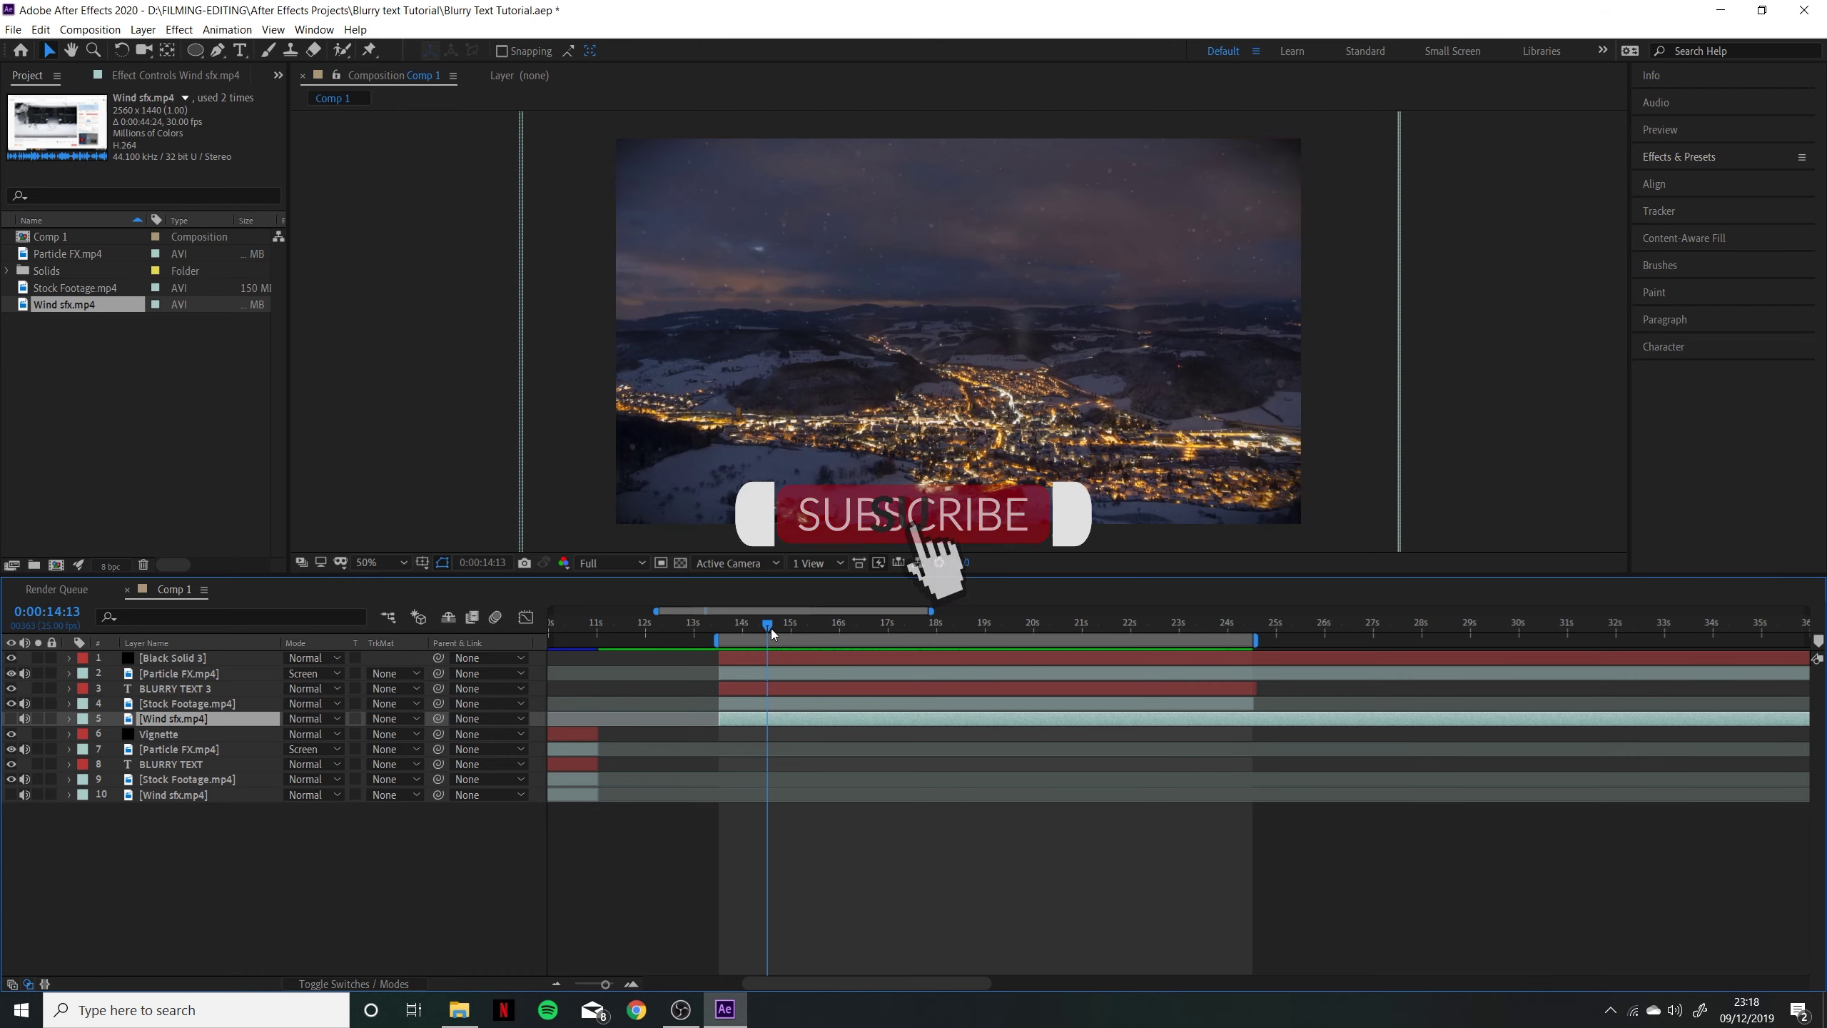
drag(771, 628, 744, 636)
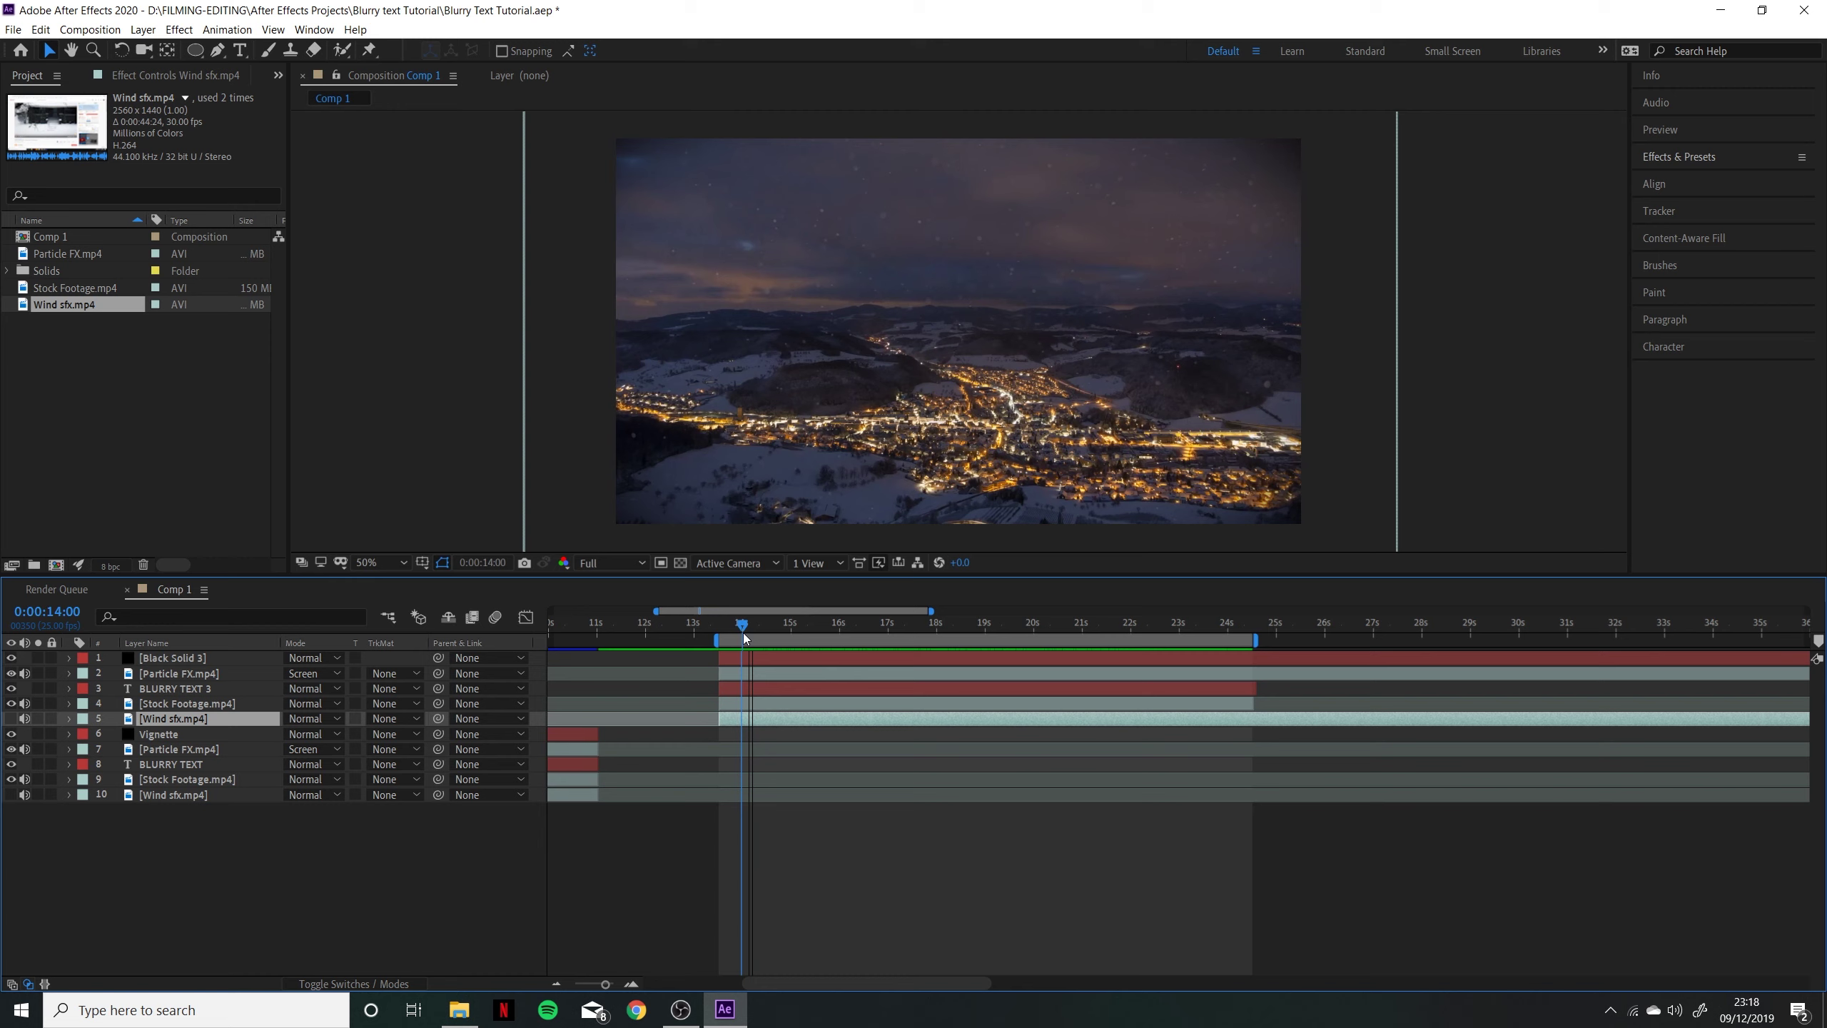